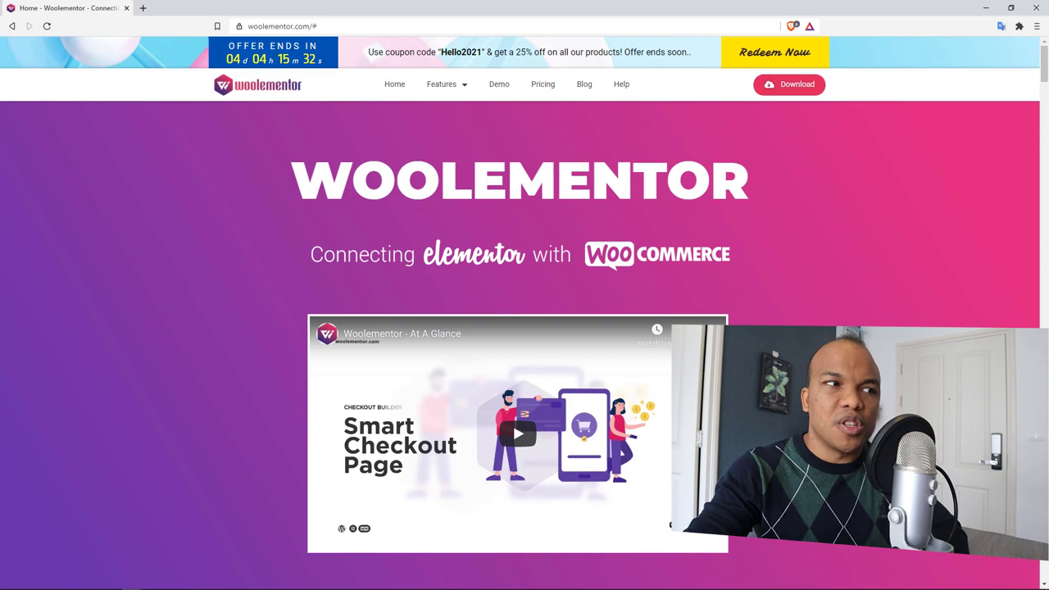
Step: Review Woolementor's pricing plans, feature sections and free widgets on its website
left_click(540, 85)
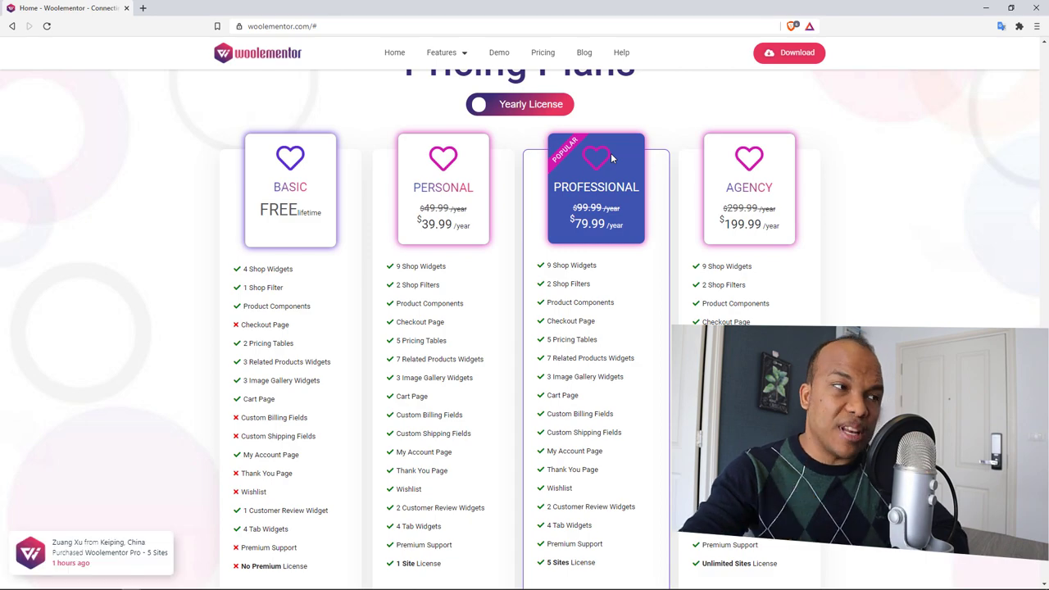
left_click(449, 56)
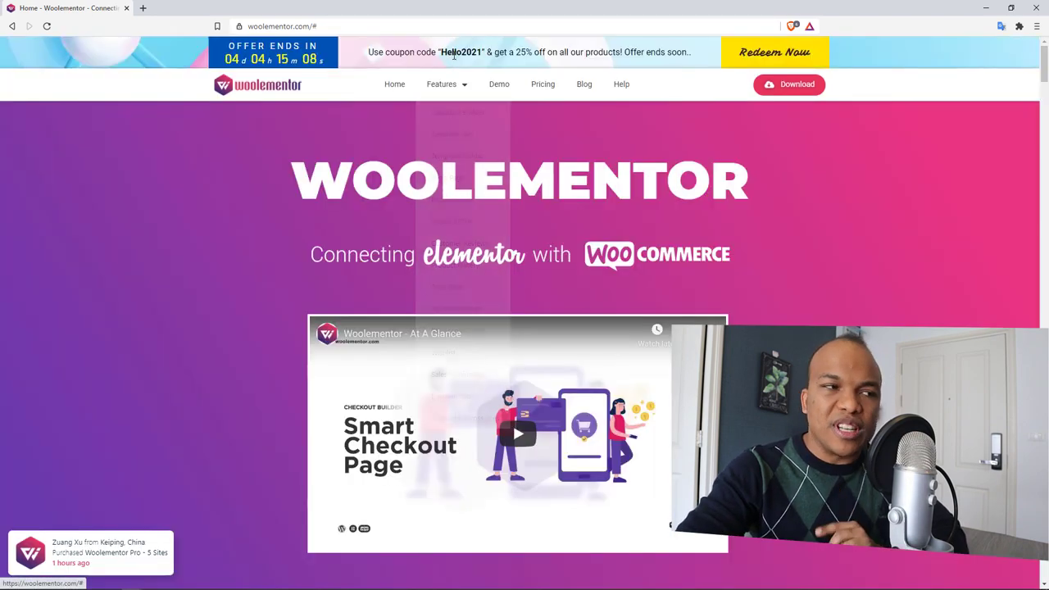
scroll(766, 201, "down", 20)
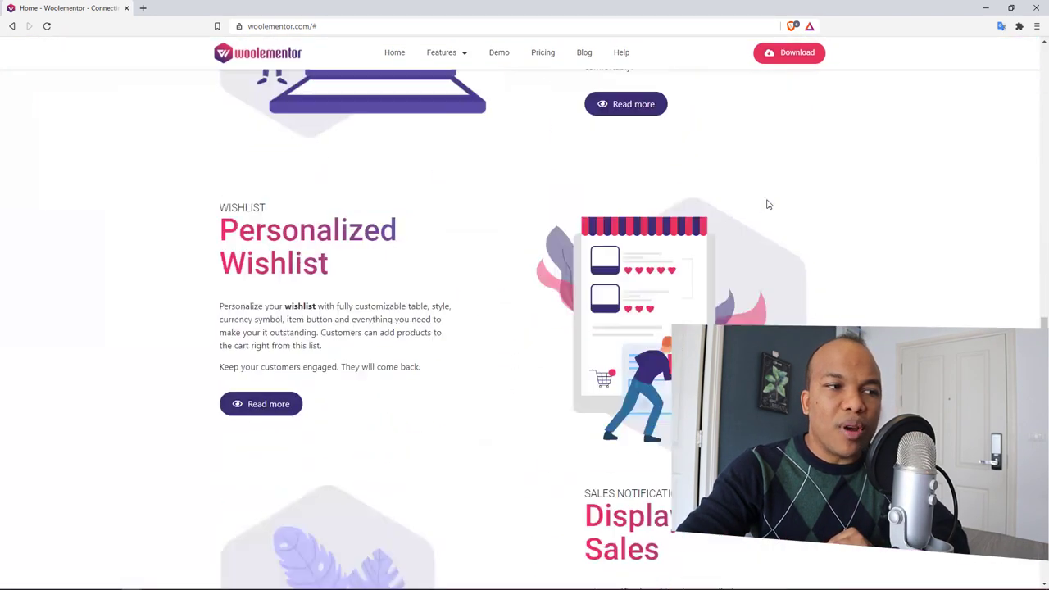
scroll(854, 235, "down", 4)
scroll(855, 234, "up", 3)
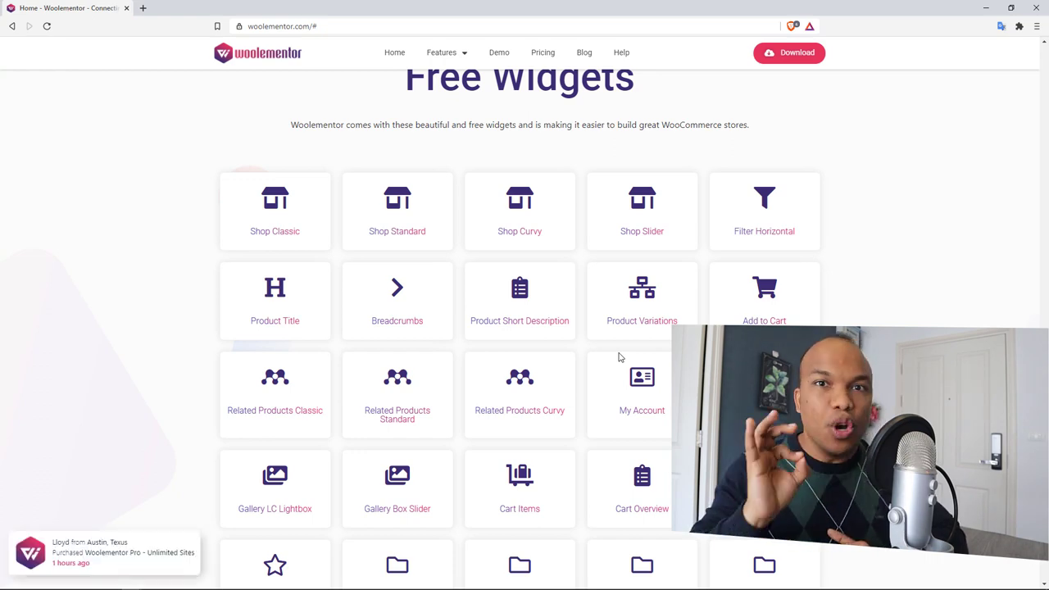
scroll(599, 276, "up", 20)
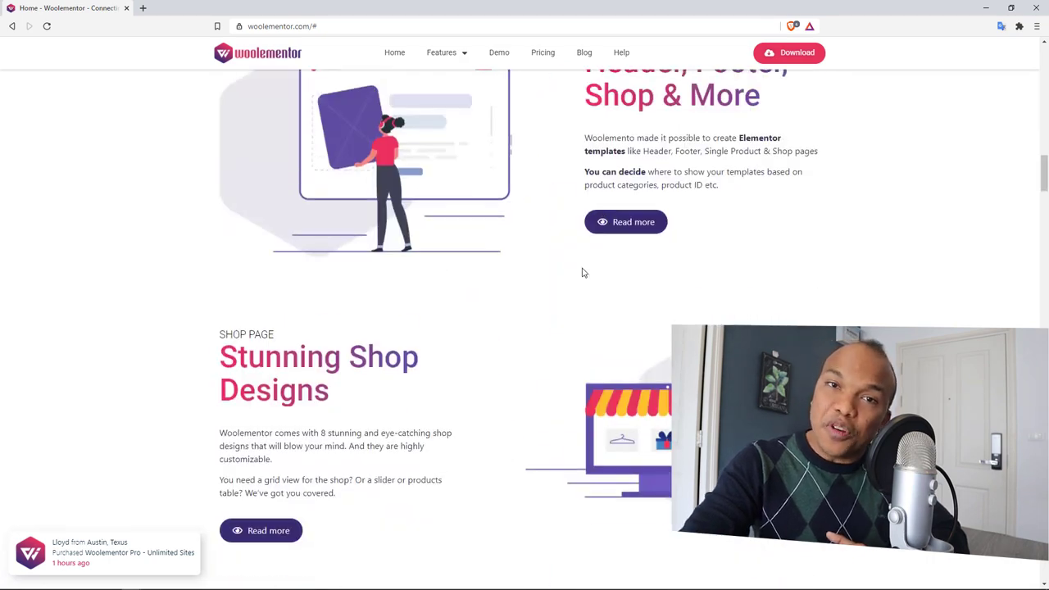
scroll(562, 248, "up", 5)
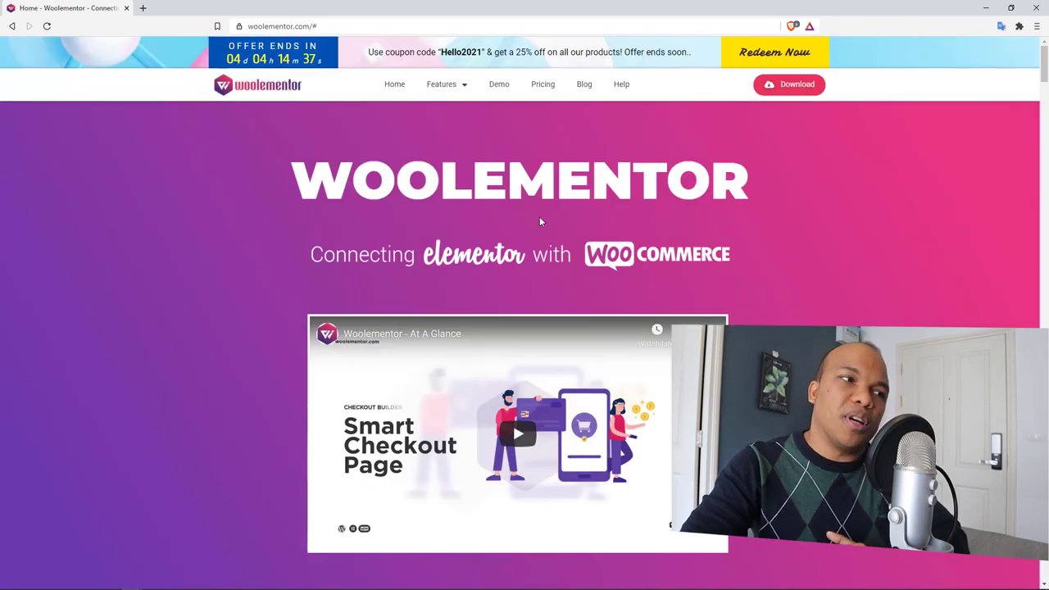
Step: Compare what the Basic, Personal, Professional and Agency plans include, and look over the pro widgets and feature descriptions again
left_click(545, 85)
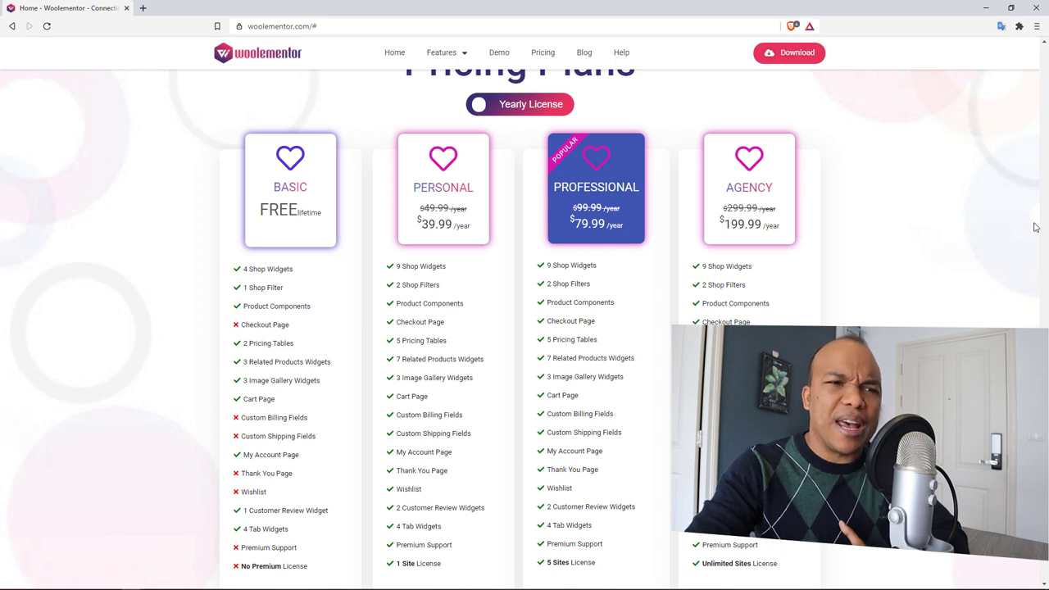
scroll(1046, 502, "down", 1)
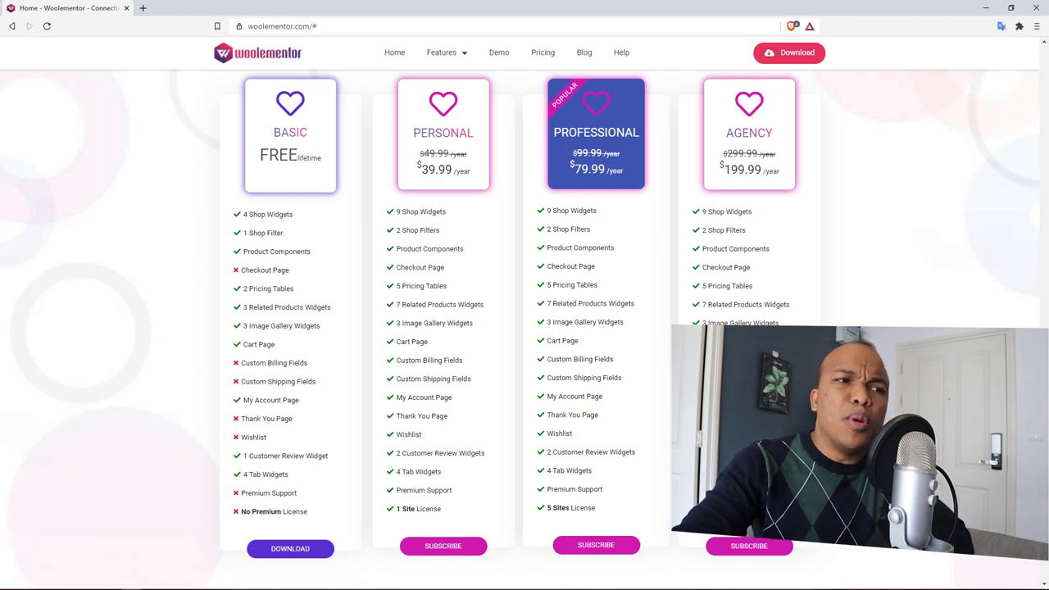
scroll(525, 328, "up", 6)
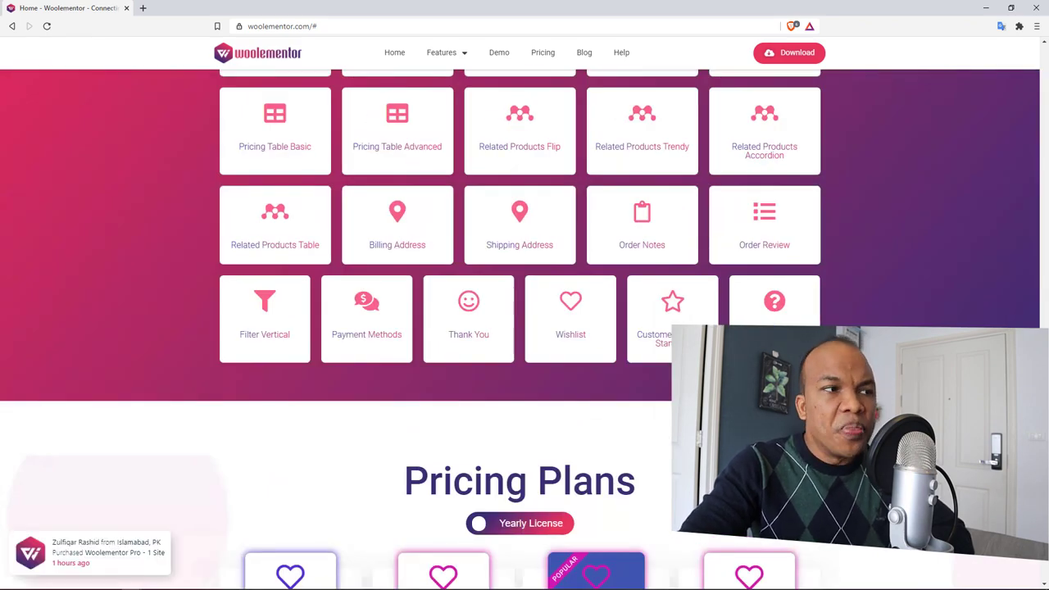
scroll(525, 328, "up", 10)
scroll(524, 327, "up", 15)
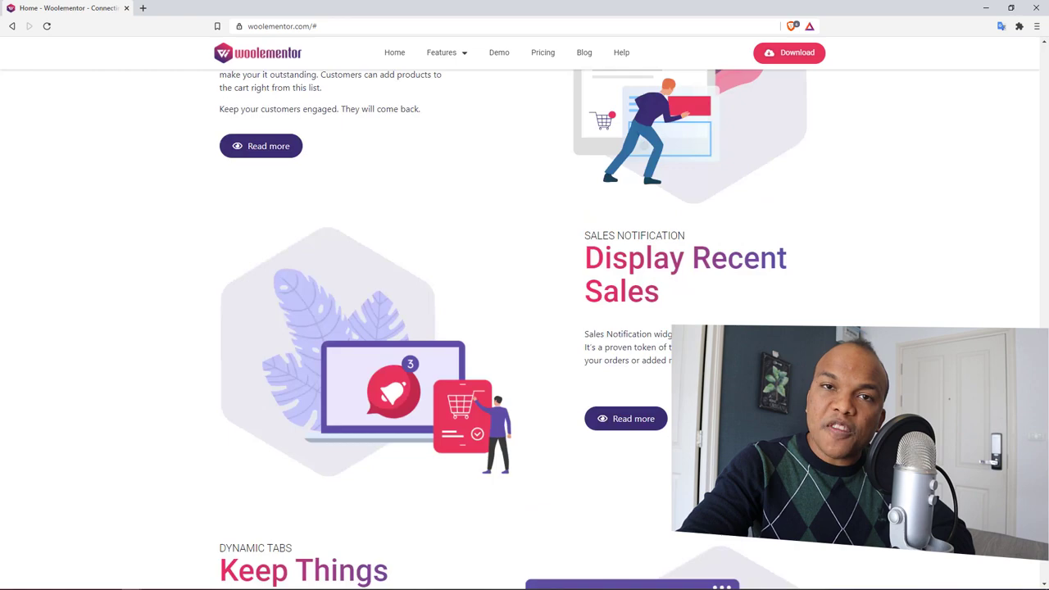
scroll(524, 328, "up", 20)
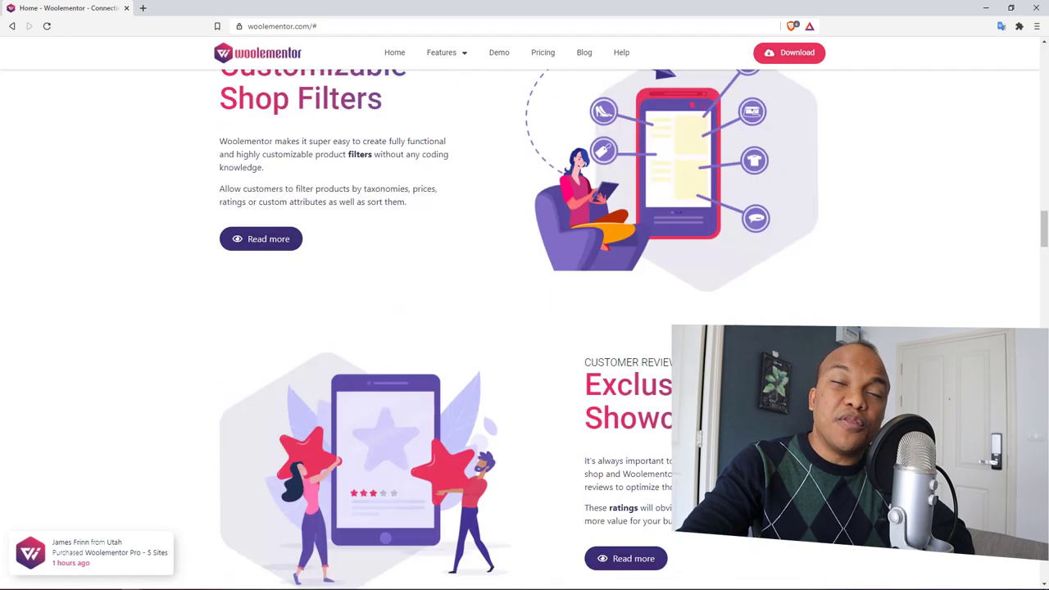
scroll(524, 328, "up", 5)
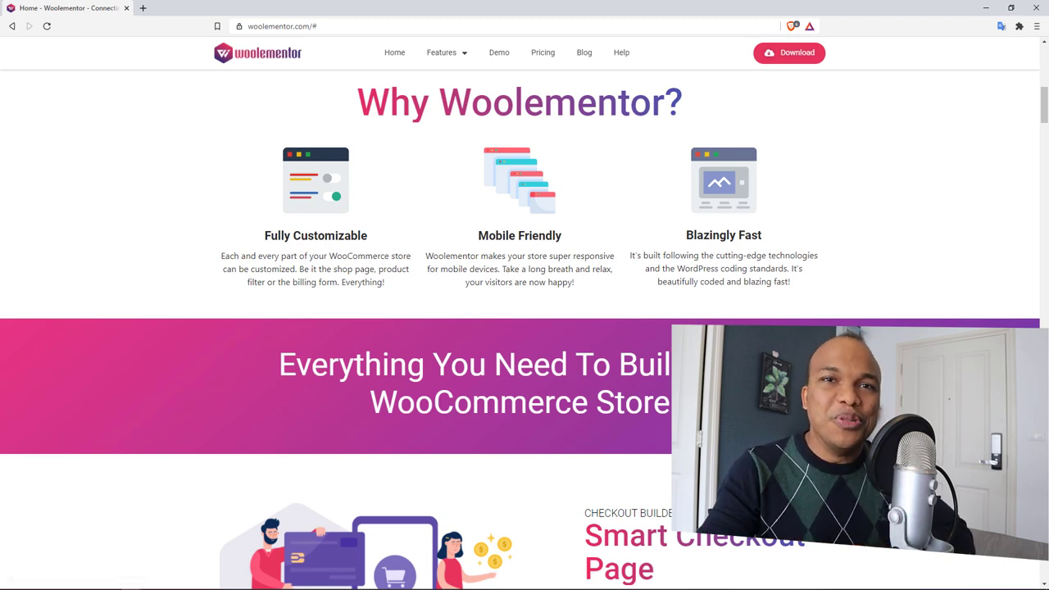
scroll(524, 327, "up", 7)
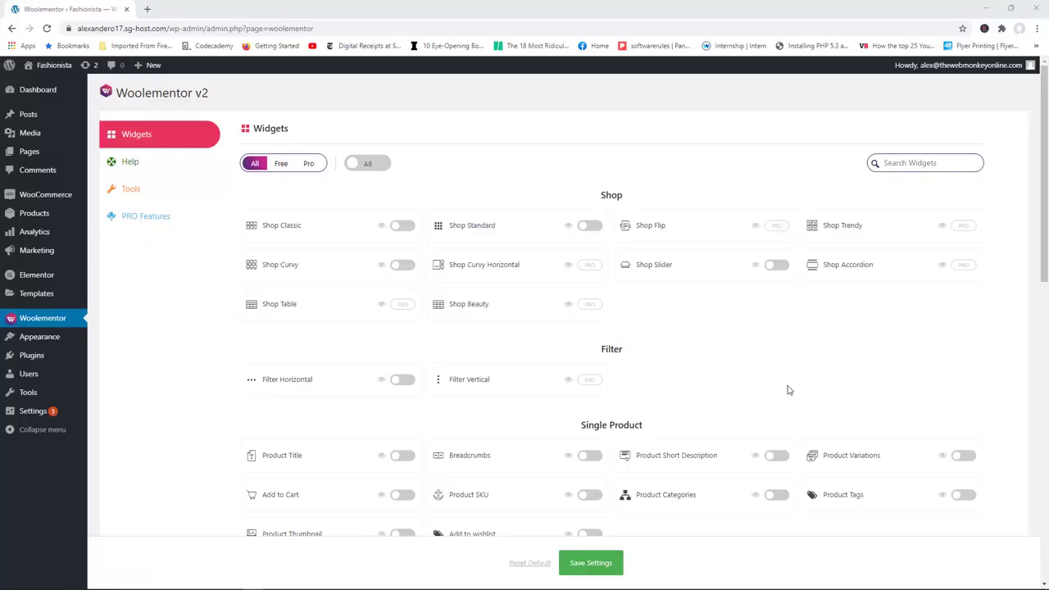
Step: Filter the Woolementor widgets to the free ones, enable all of them and save the settings
left_click(251, 166)
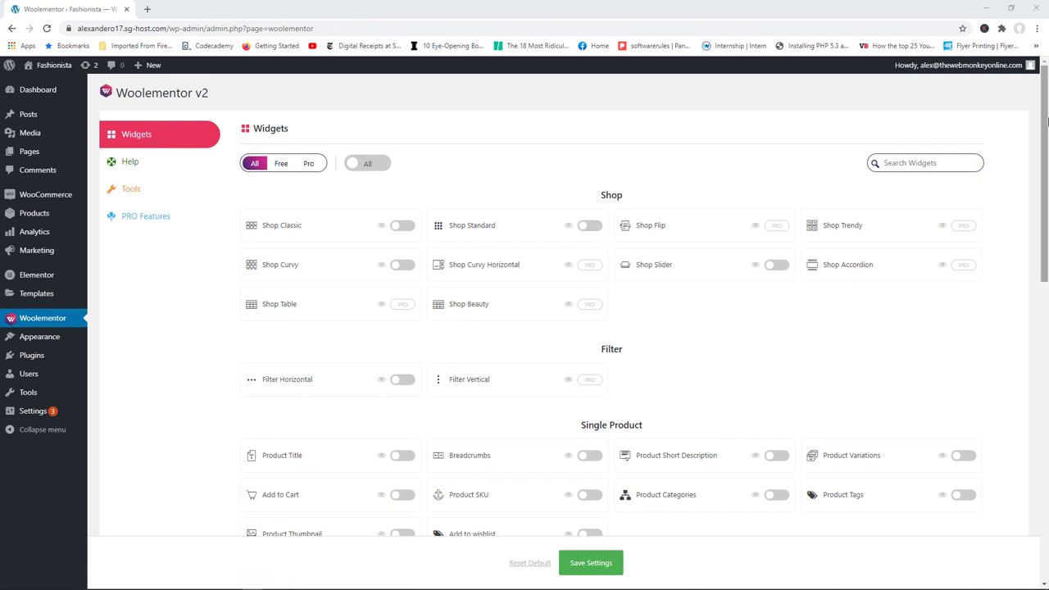
scroll(1045, 170, "down", 2)
left_click_drag(1045, 170, 1043, 134)
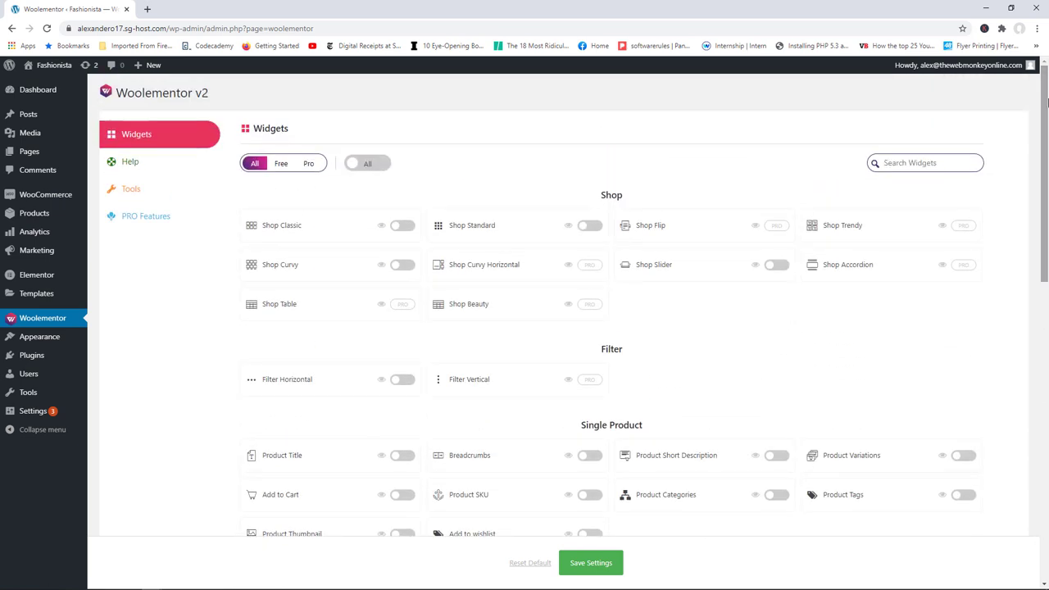
left_click(281, 167)
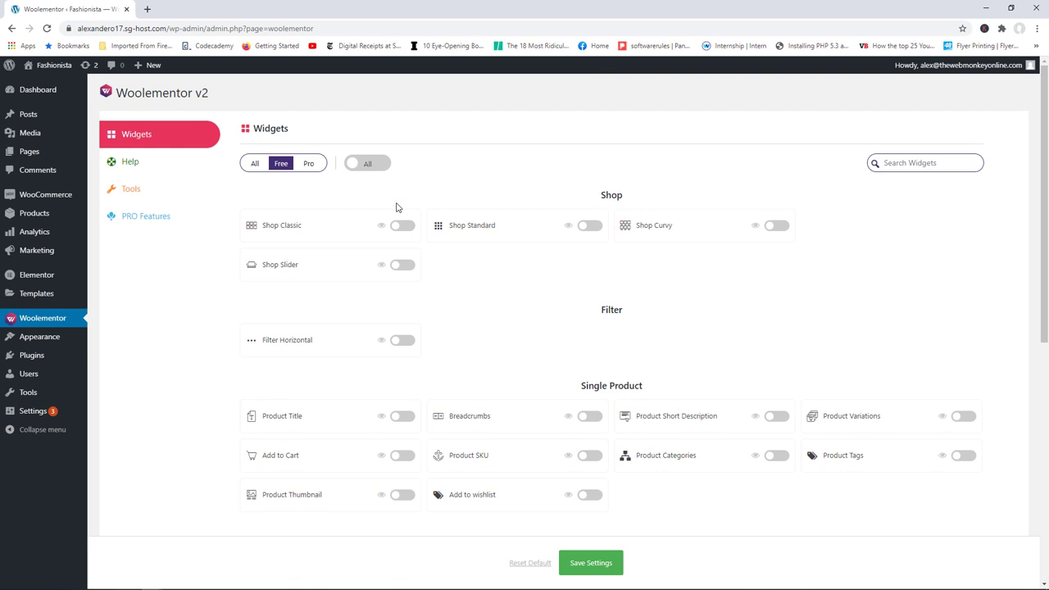
left_click(356, 168)
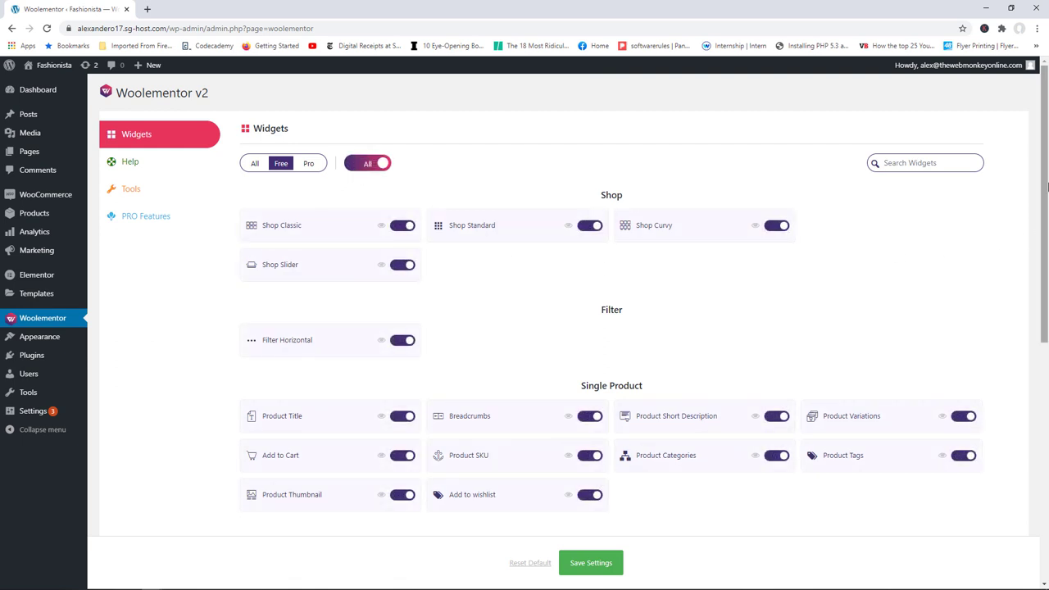
scroll(1046, 326, "down", 3)
left_click_drag(1046, 326, 1046, 209)
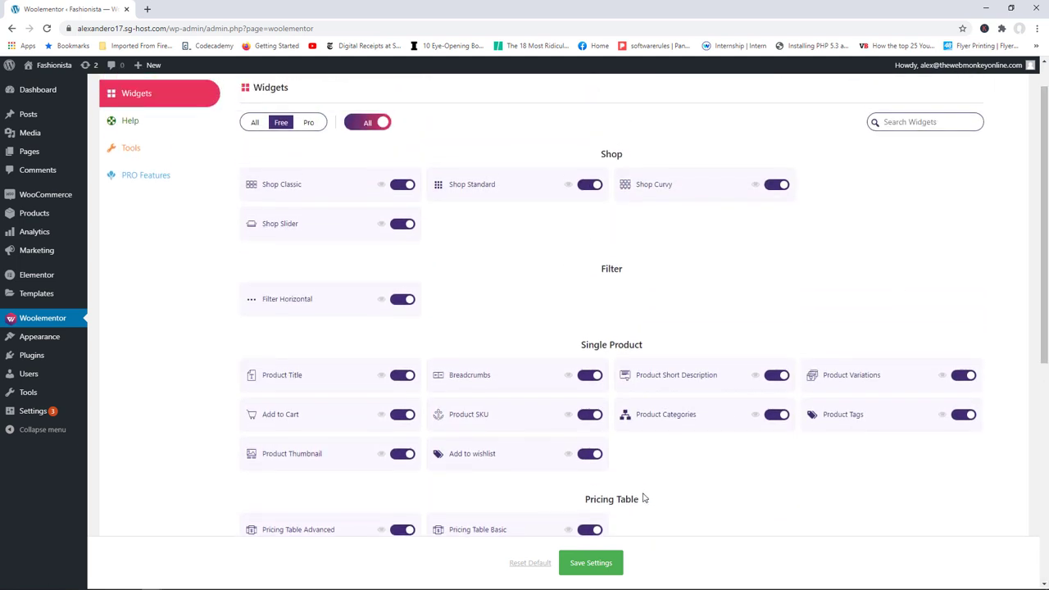
left_click(600, 563)
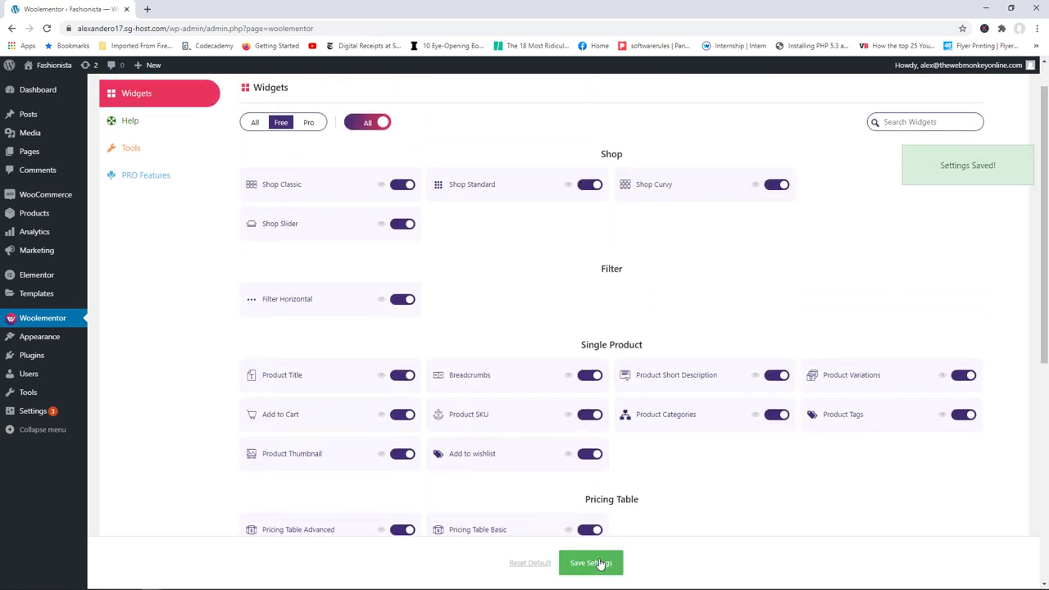
Step: Visit the Fashionista site and inspect the default layout of its Shop page
left_click(56, 69)
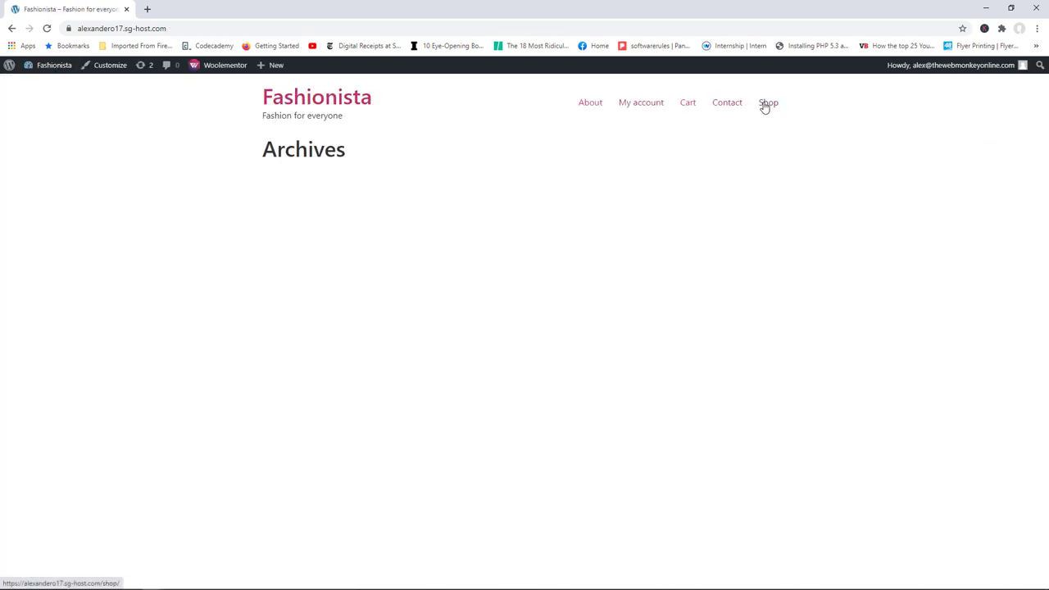
left_click(766, 103)
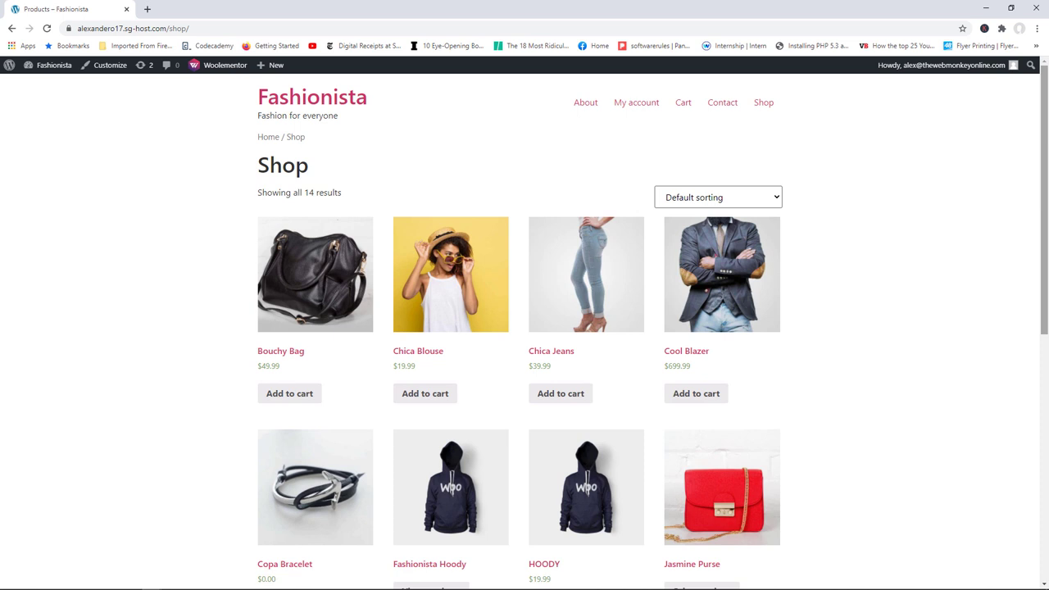
mouse_move(1041, 135)
left_mouse_down()
mouse_move(1041, 230)
mouse_move(1042, 136)
left_mouse_up()
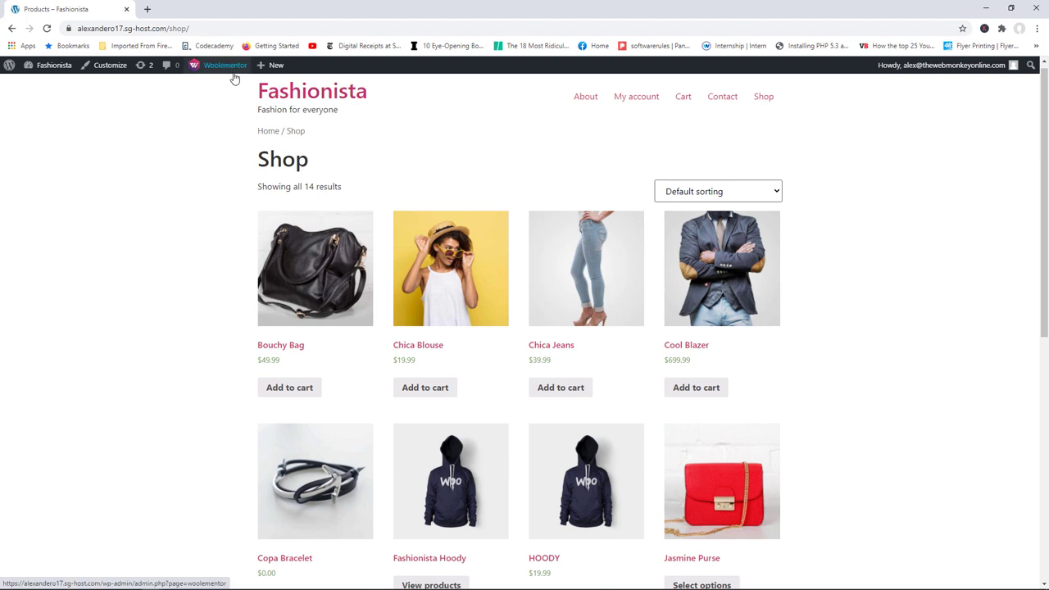
Step: Return to the WordPress dashboard, create a new page titled "Gallery" and publish it
left_click(52, 69)
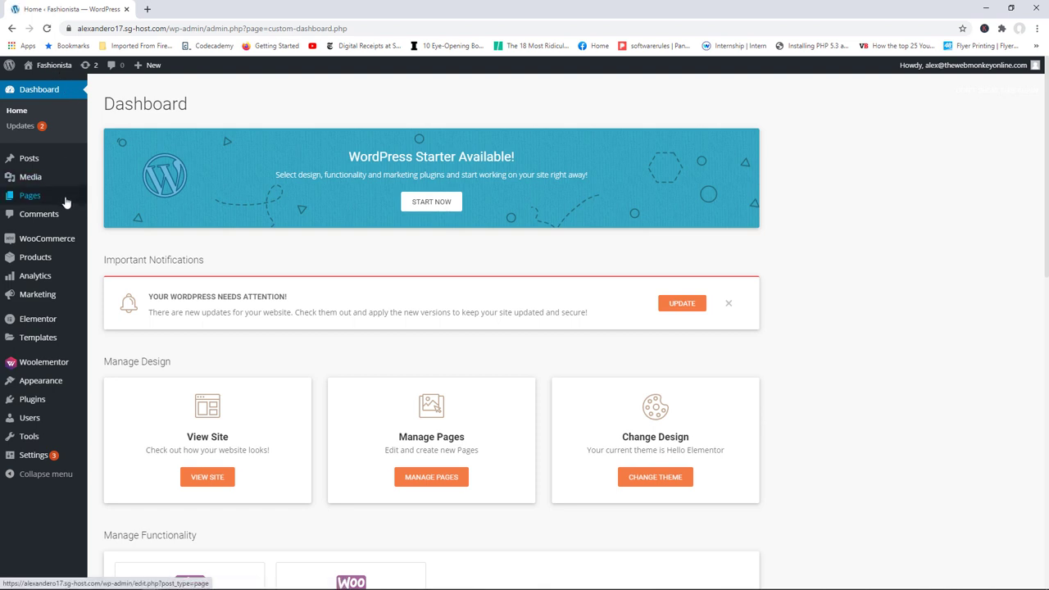
mouse_move(65, 198)
left_click(121, 213)
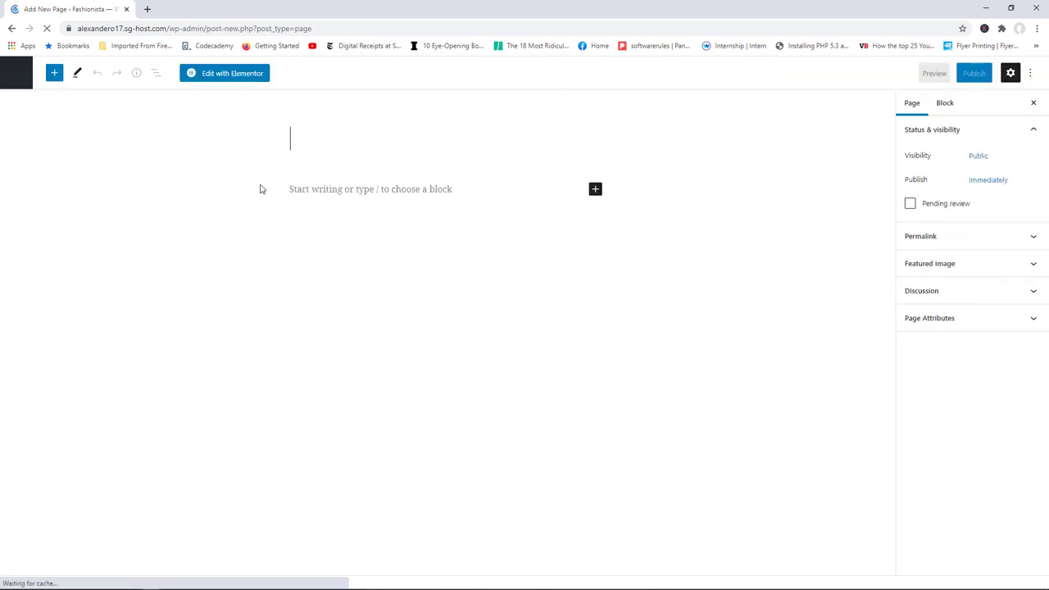
type("C")
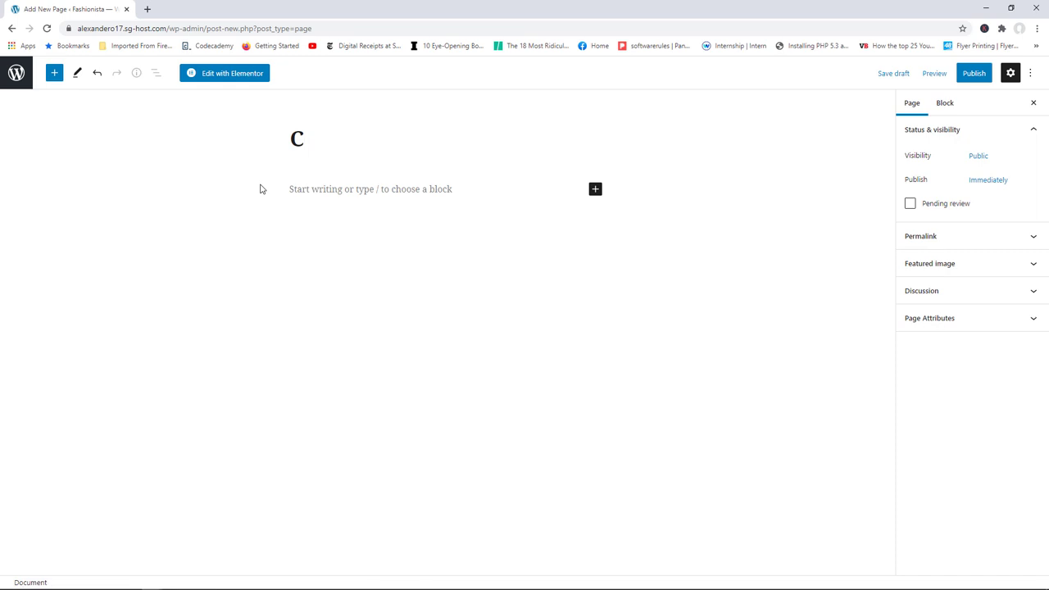
key("BackSpace")
type("Galle")
key("BackSpace")
type("lery")
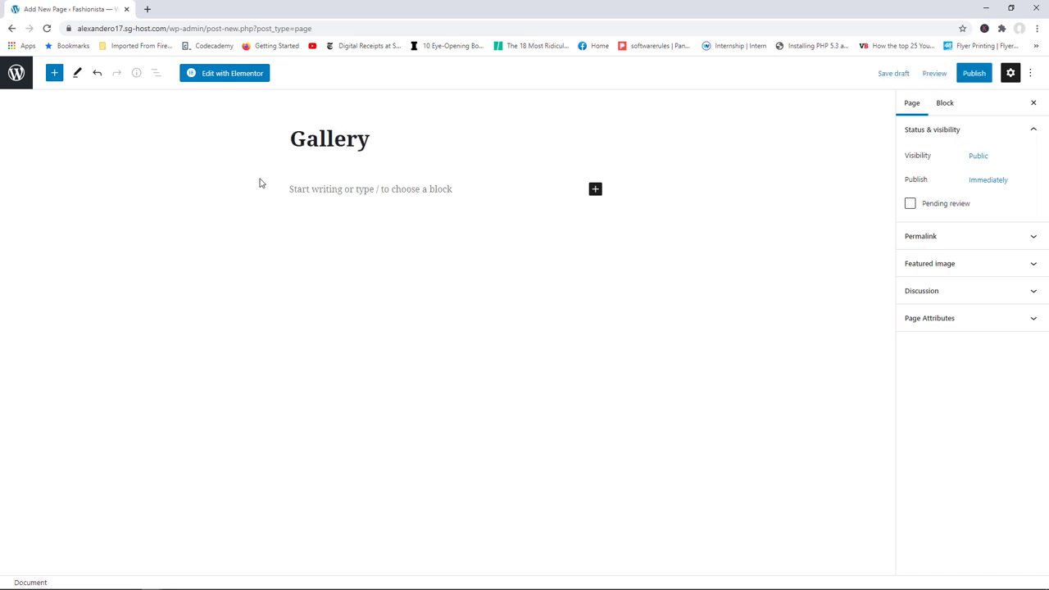
left_click(973, 76)
left_click(947, 76)
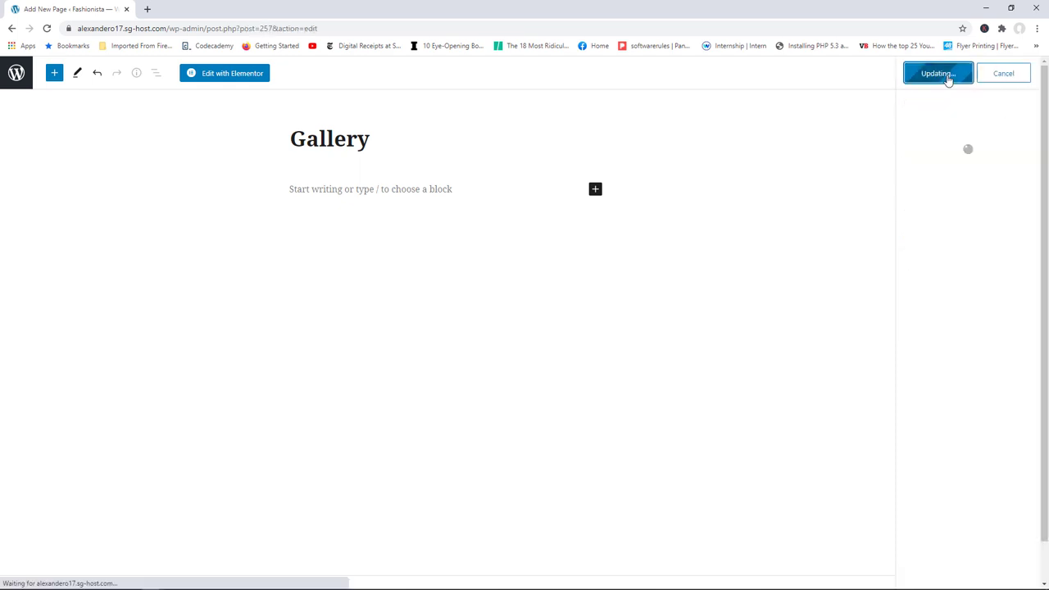
Step: Open the Gallery page in Elementor and place the Shop Classic widget from the Woolementor shop widgets in the empty section
left_click(233, 76)
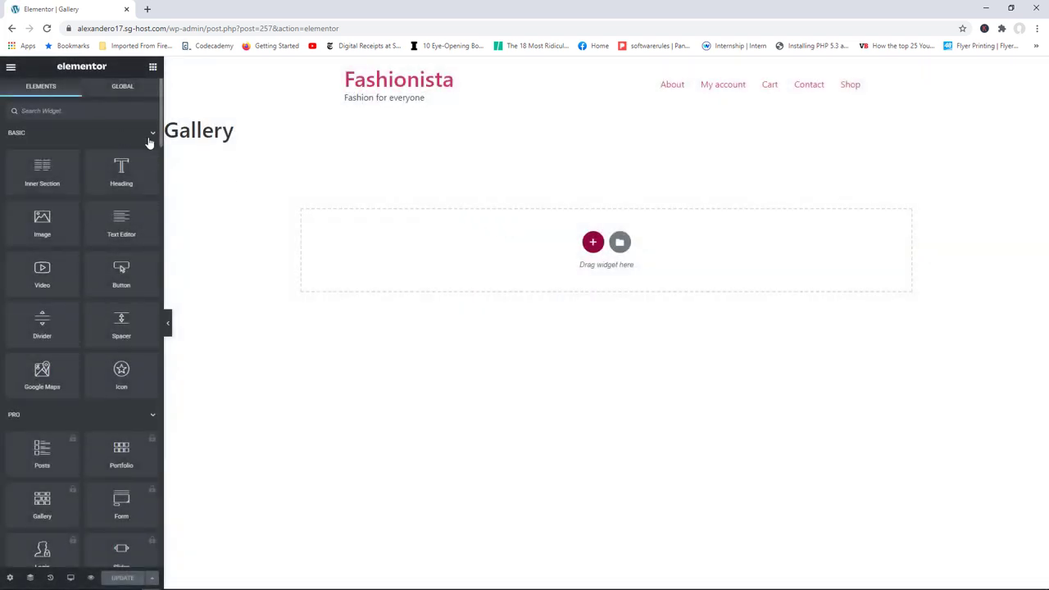
left_click(150, 135)
left_click(150, 161)
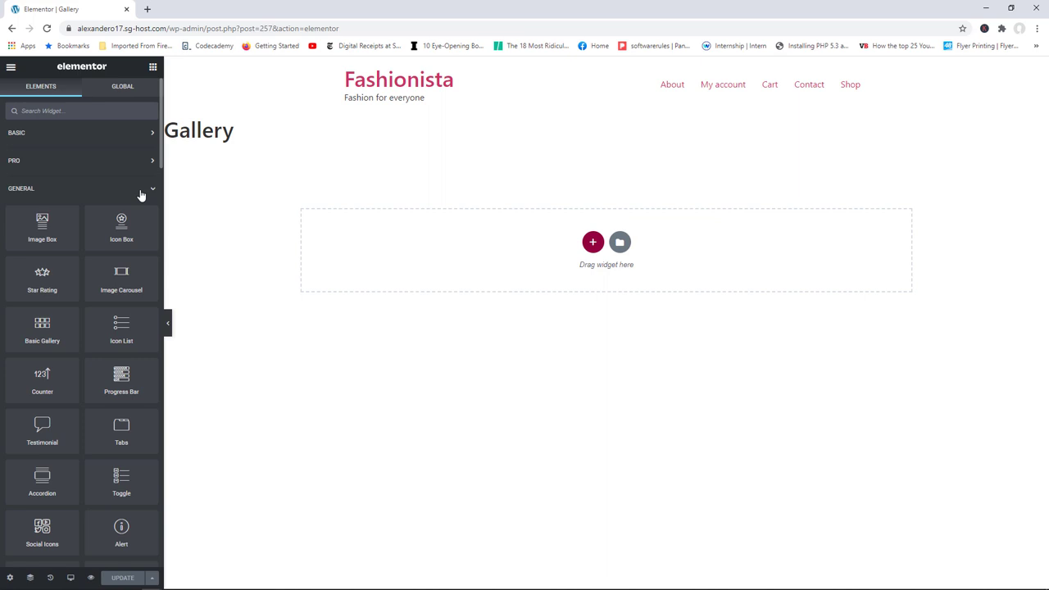
left_click(141, 194)
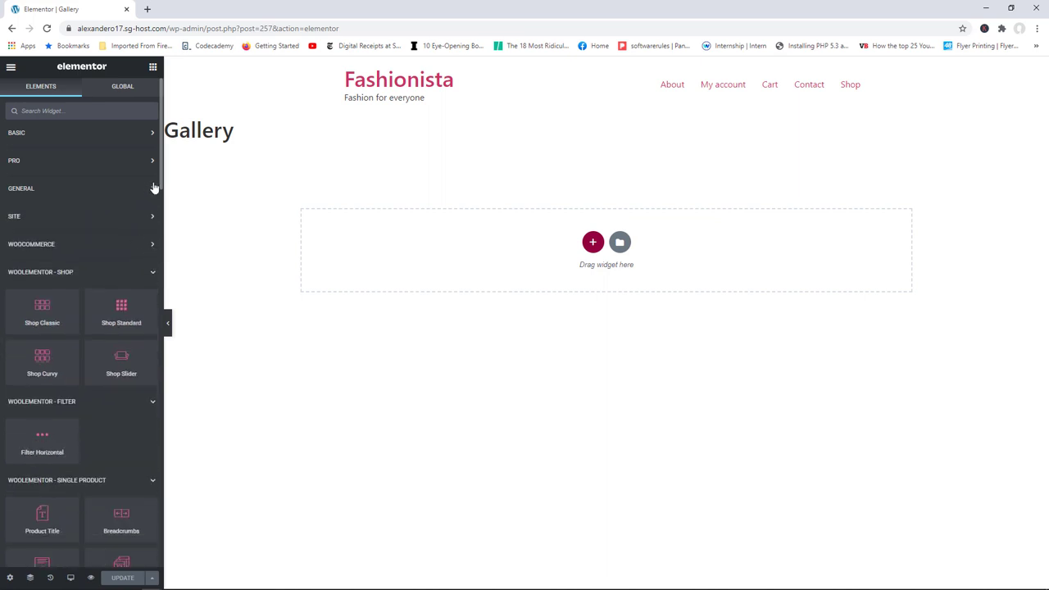
scroll(157, 196, "down", 2)
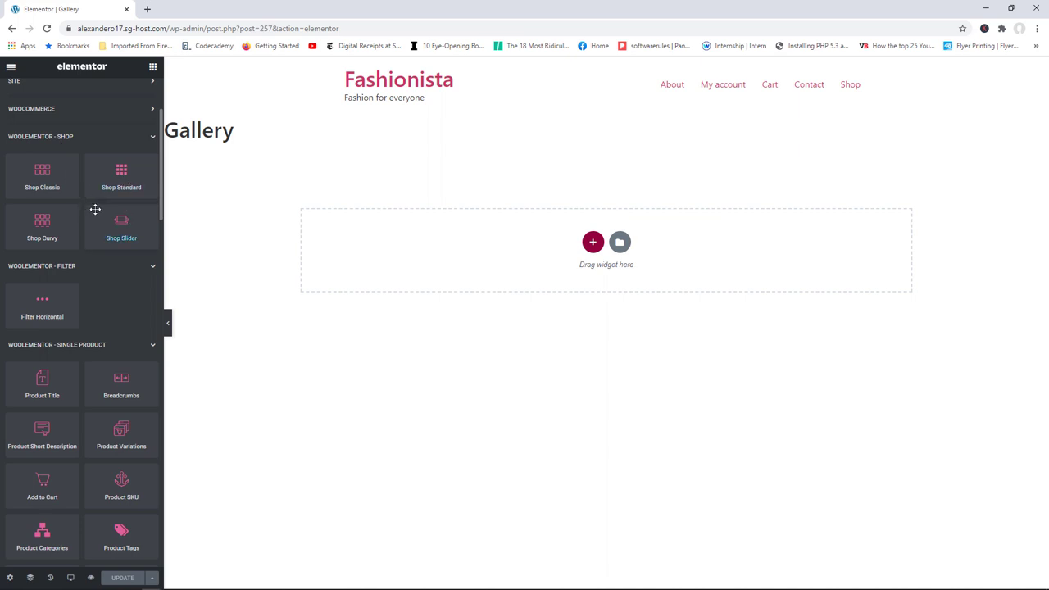
left_click_drag(49, 182, 435, 256)
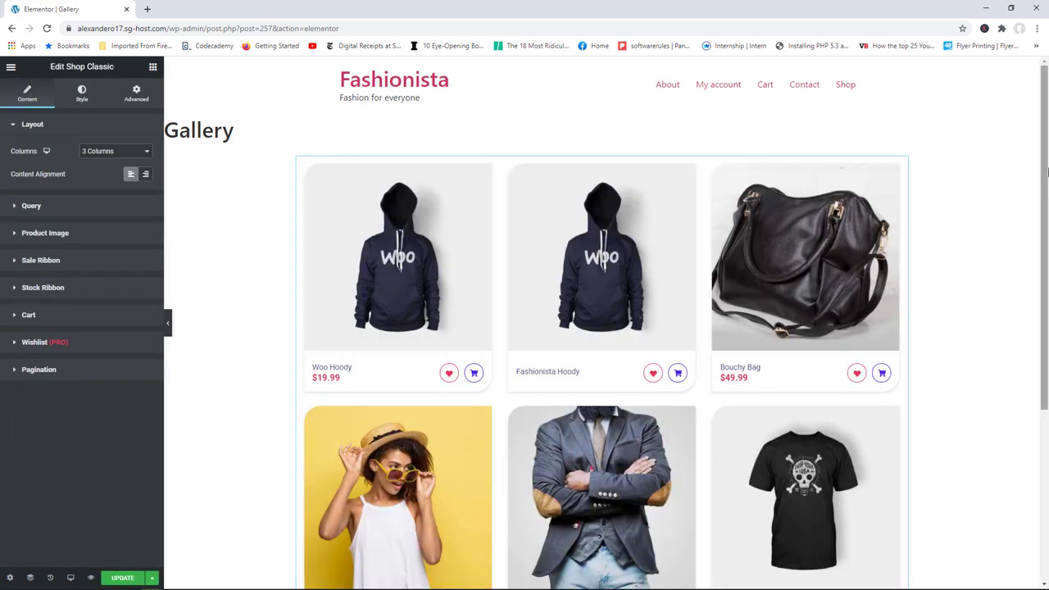
Step: Try the first product's cart button, enable Custom Query for the Shop Classic widget and inspect its Include Category and Exclude Categories options
scroll(990, 202, "down", 1)
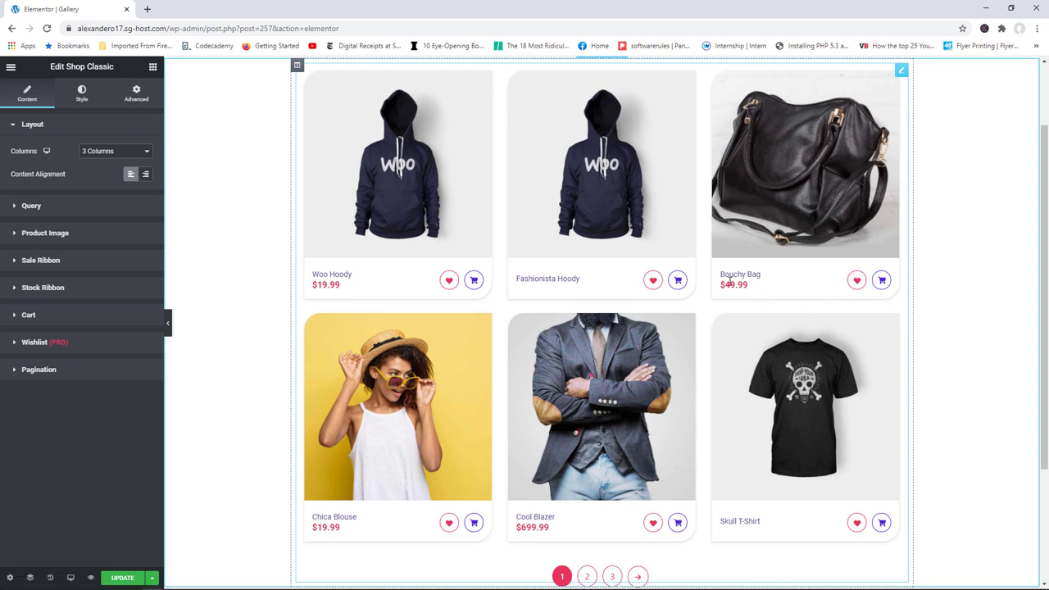
left_click(474, 281)
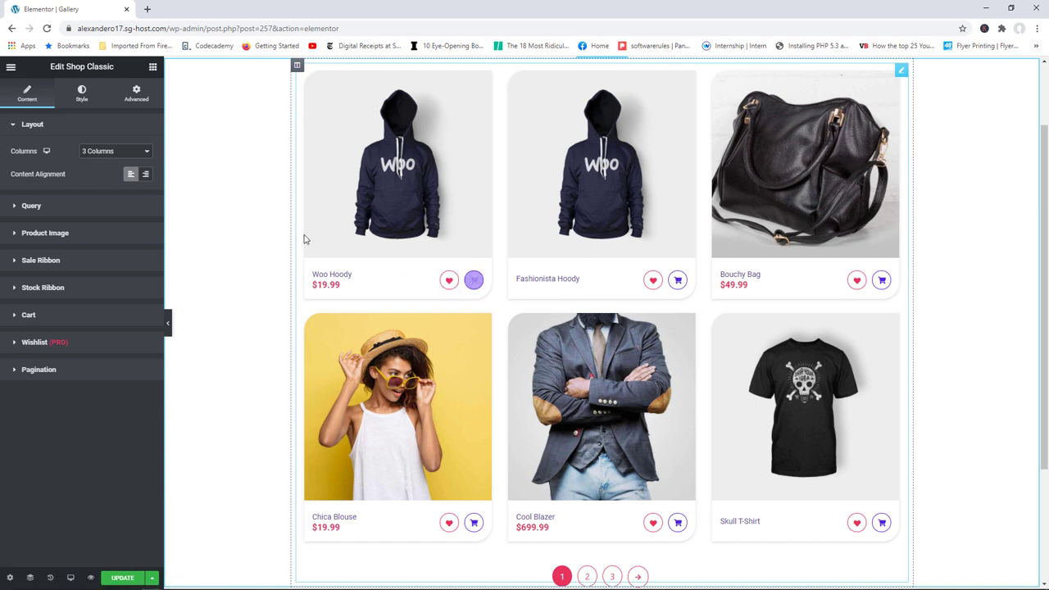
left_click(51, 209)
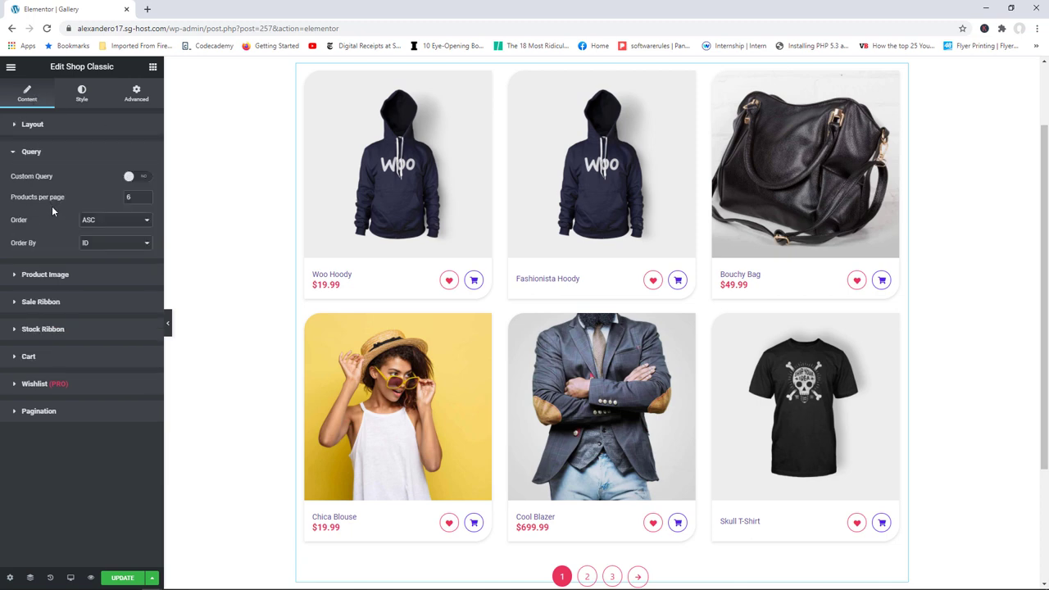
left_click(129, 178)
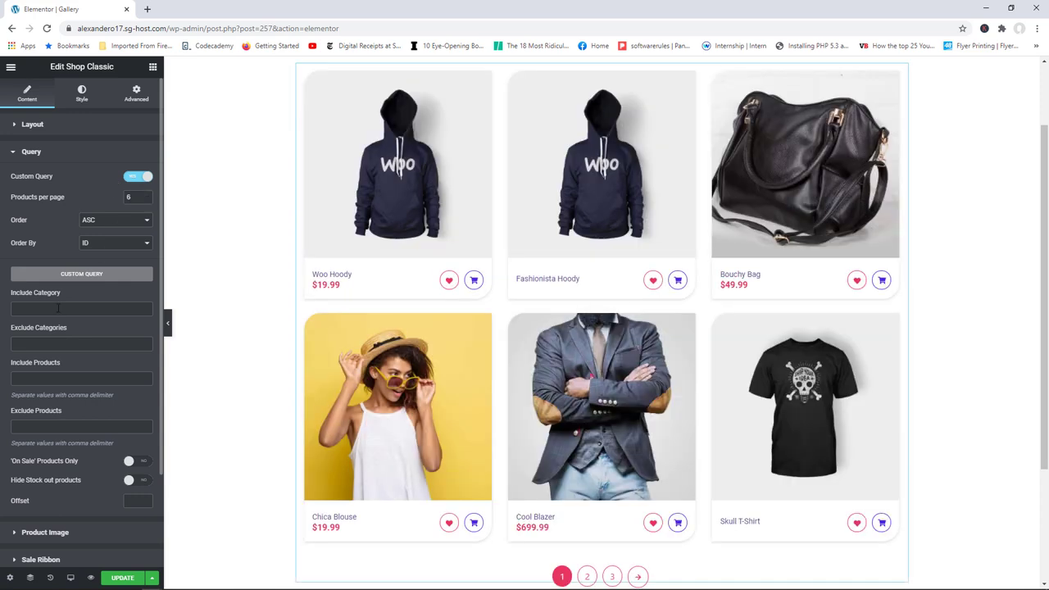
left_click(58, 308)
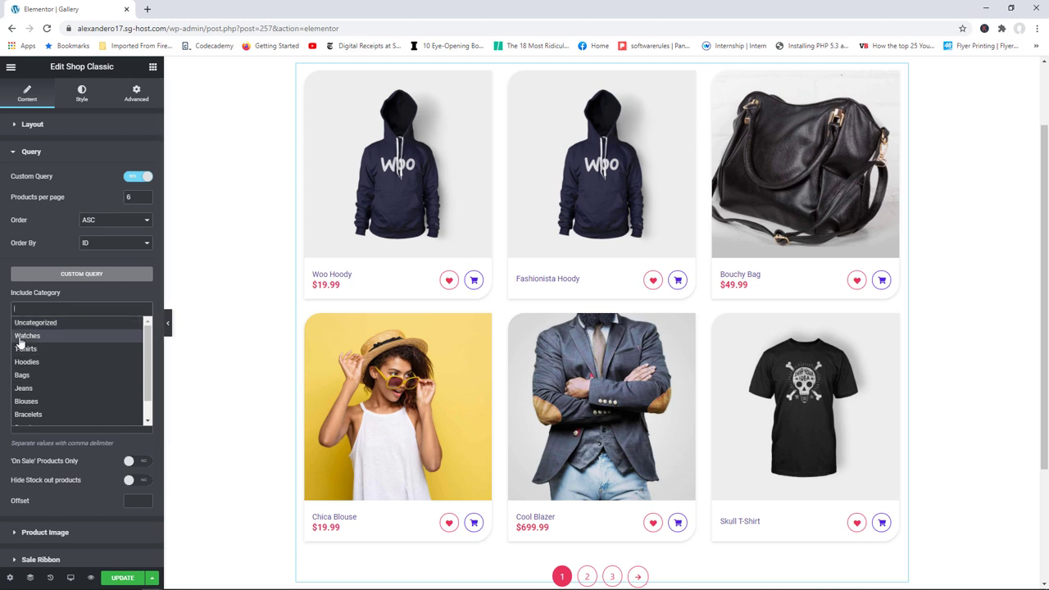
left_click(79, 301)
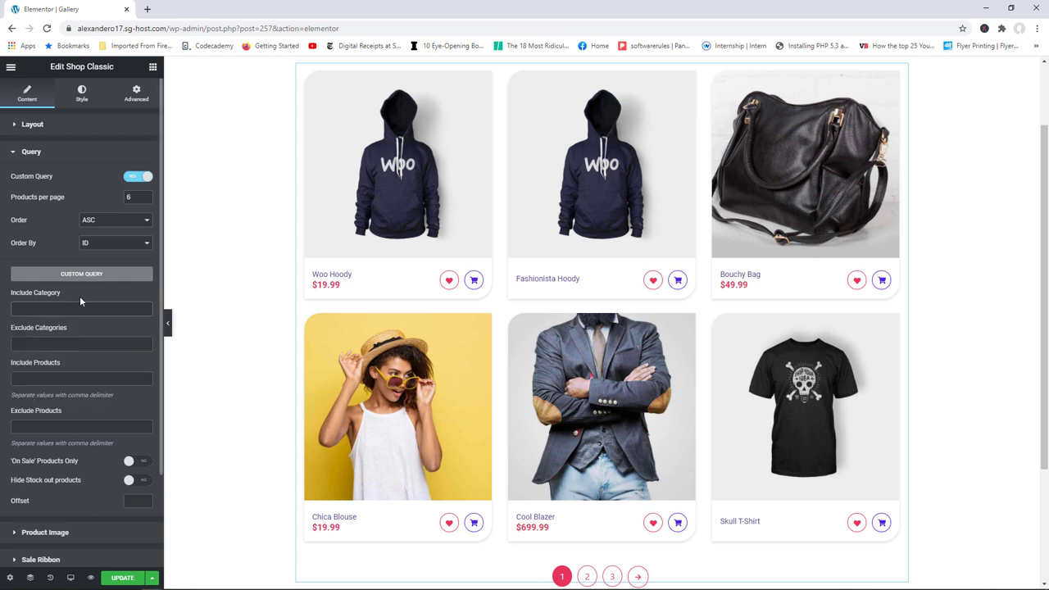
left_click(34, 344)
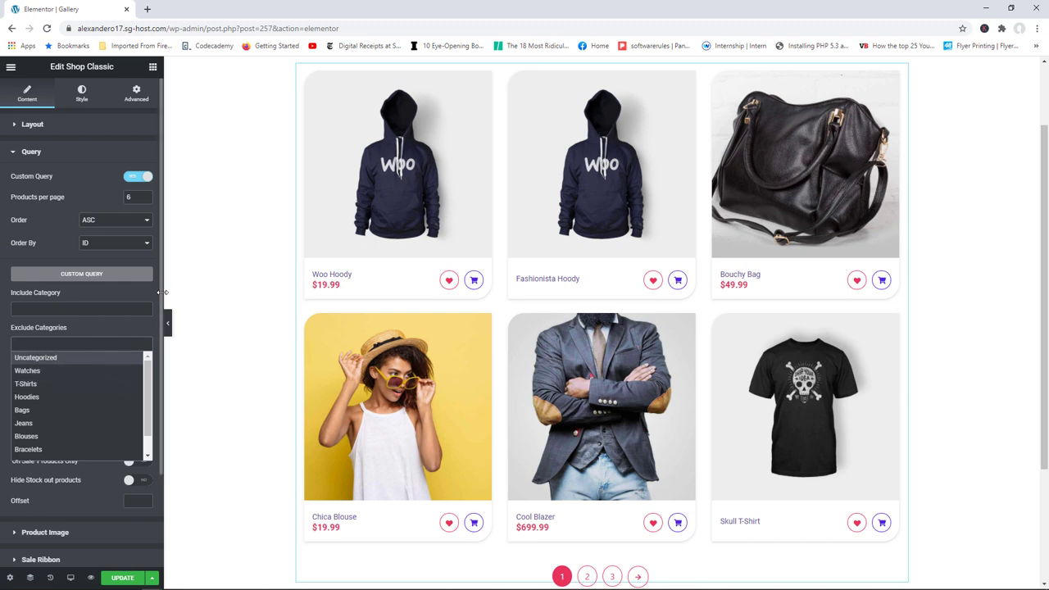
scroll(82, 369, "down", 1)
Step: Hide the product images in the Shop Classic widget and show them again
left_click(64, 488)
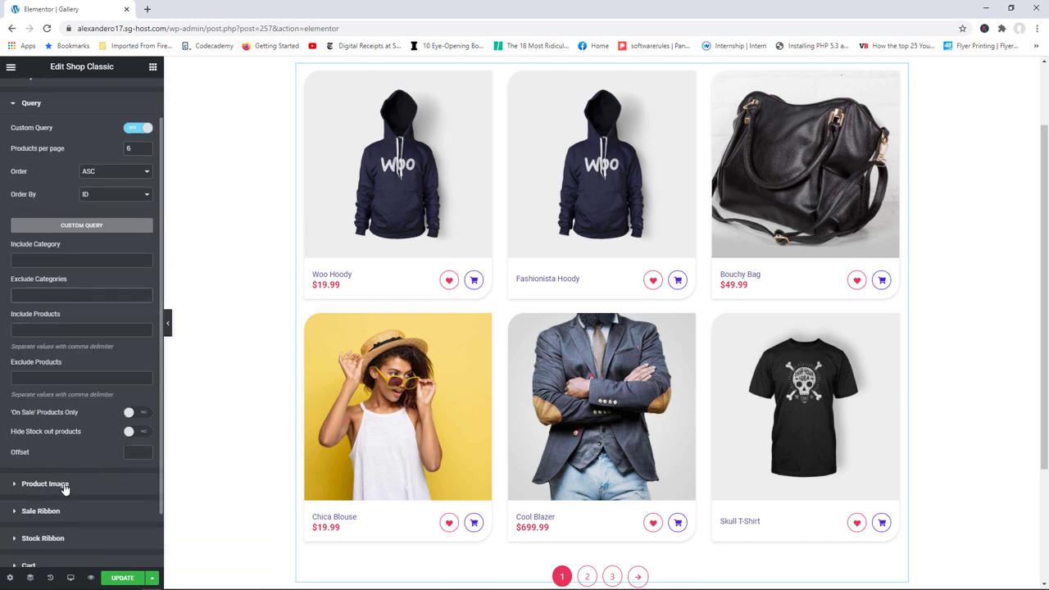
left_click(64, 488)
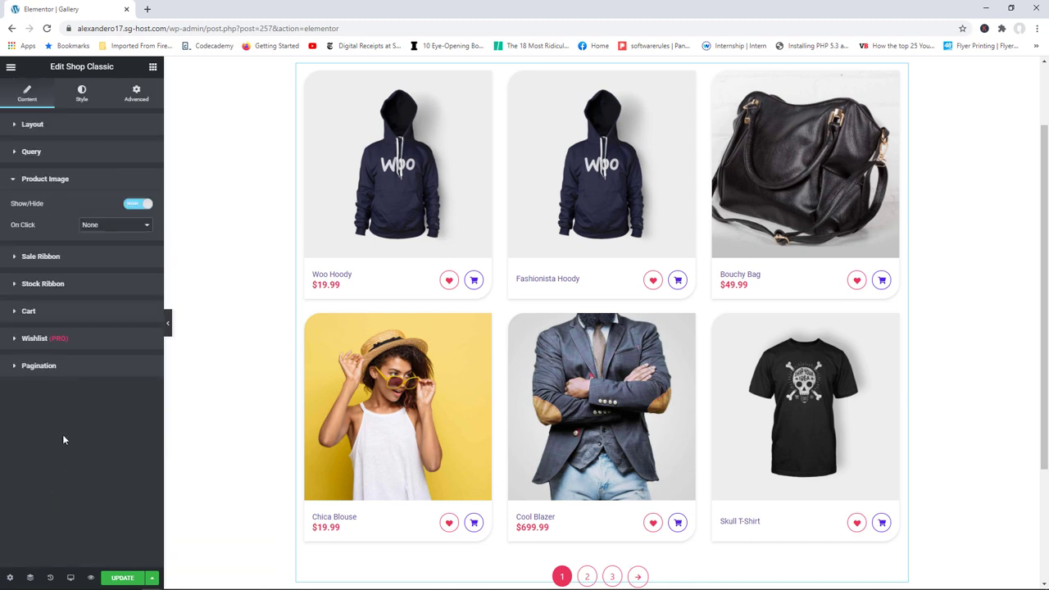
left_click(135, 205)
left_click(135, 205)
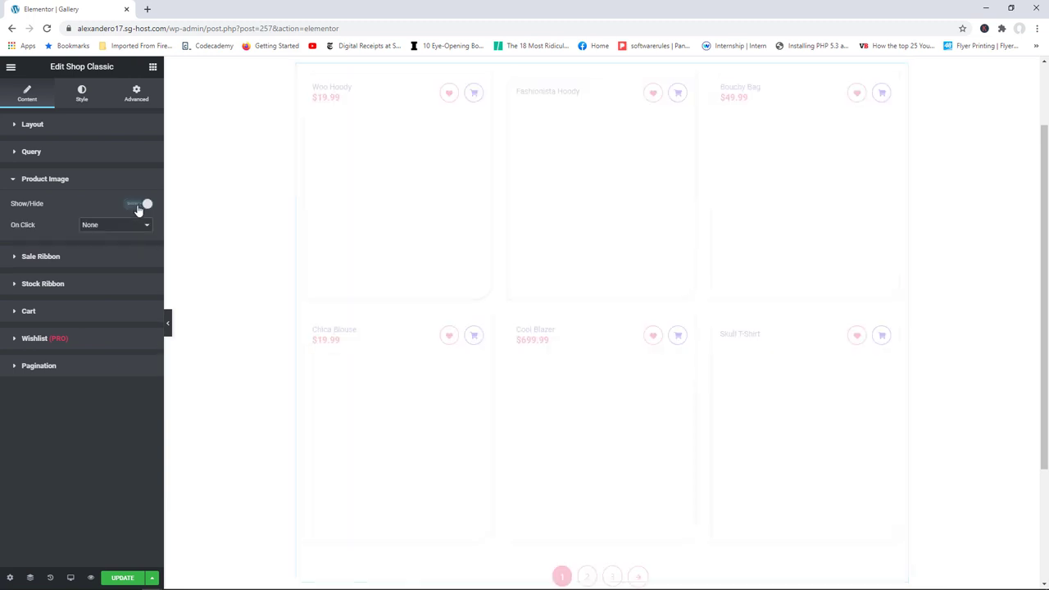
Step: Review the Shop Classic widget's Sale Ribbon, Cart and card style settings
left_click(69, 259)
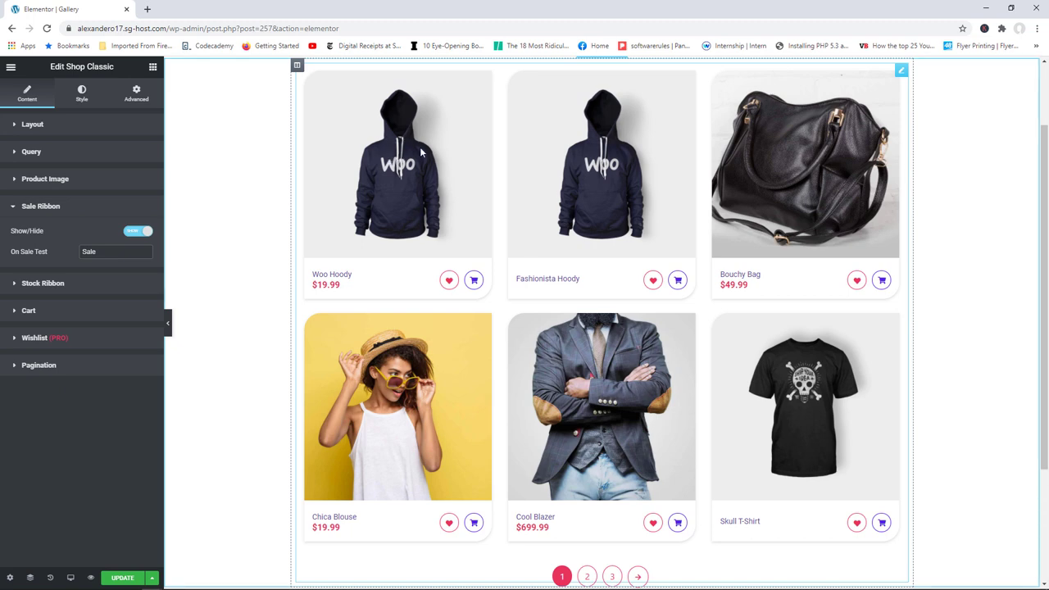
left_click(30, 309)
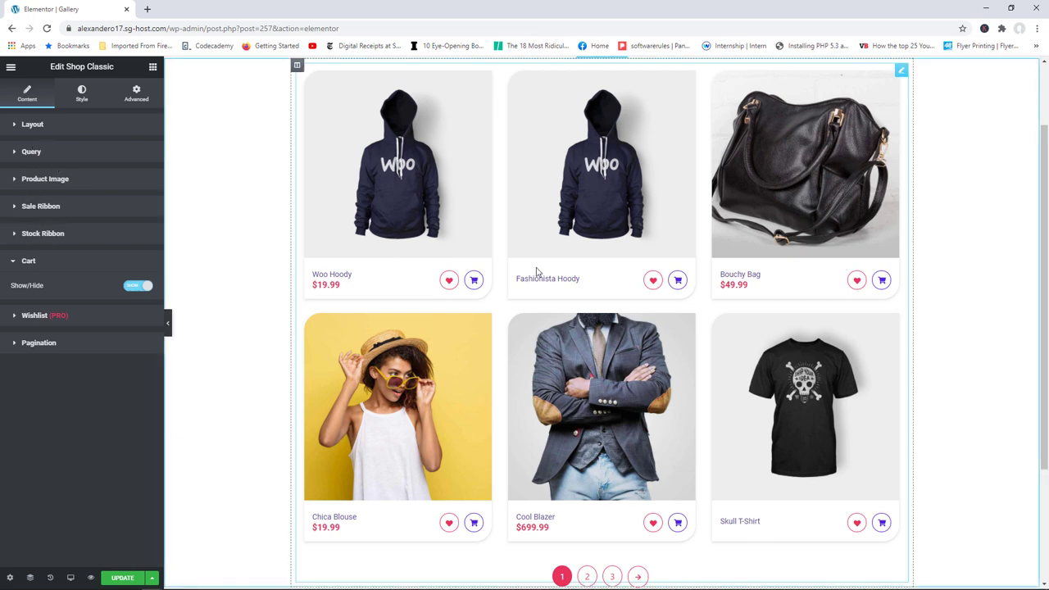
left_click(82, 97)
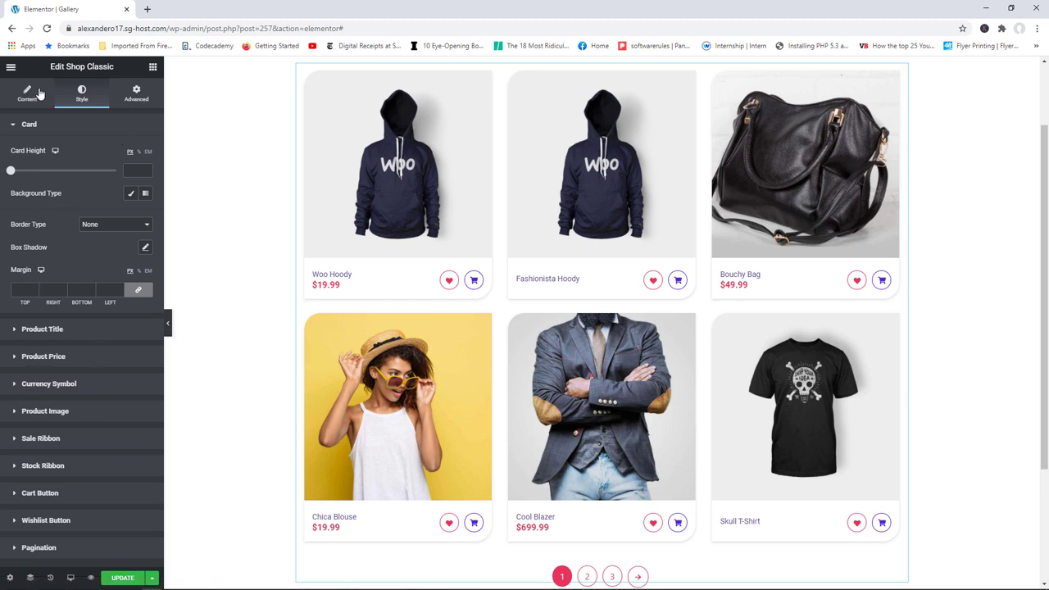
scroll(672, 168, "up", 2)
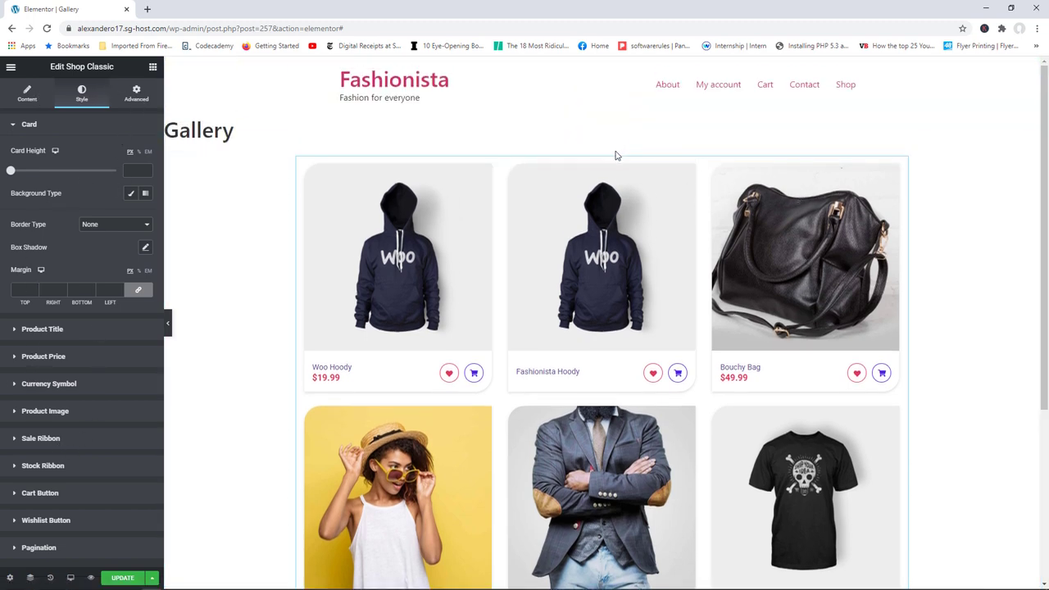
Step: Try the Shop Standard widget in place of the Shop Classic section, and swap it for the Shop Curvy widget
left_click(614, 145)
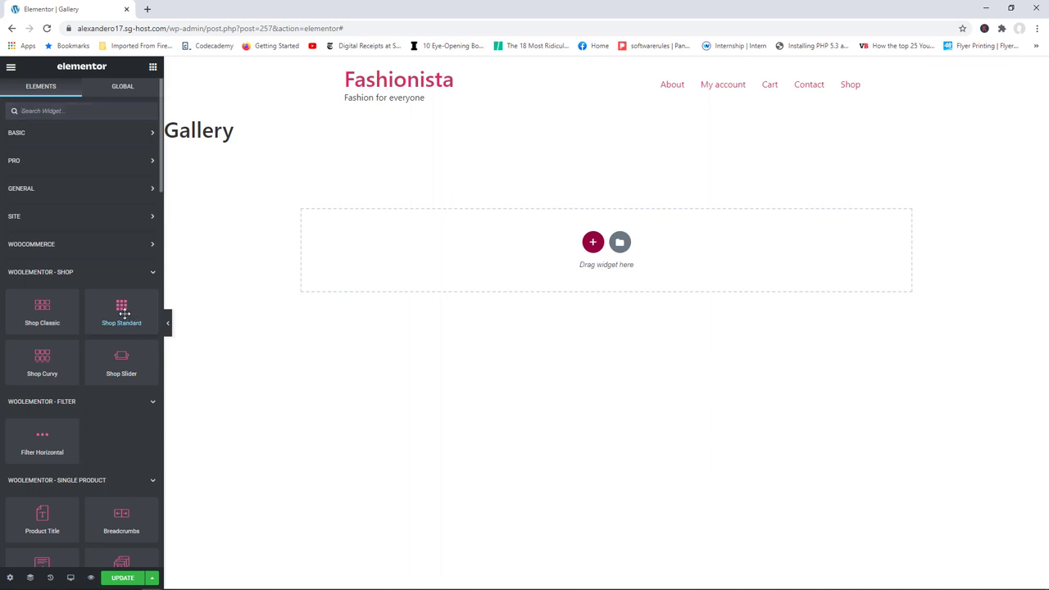
left_click_drag(119, 311, 483, 264)
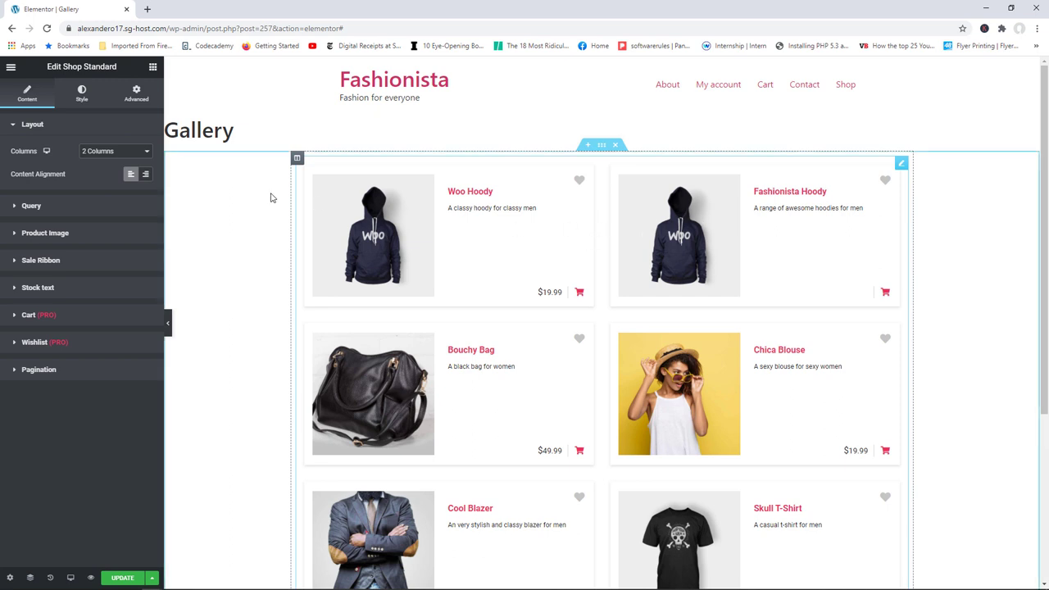
left_click(616, 148)
left_click_drag(44, 357, 445, 253)
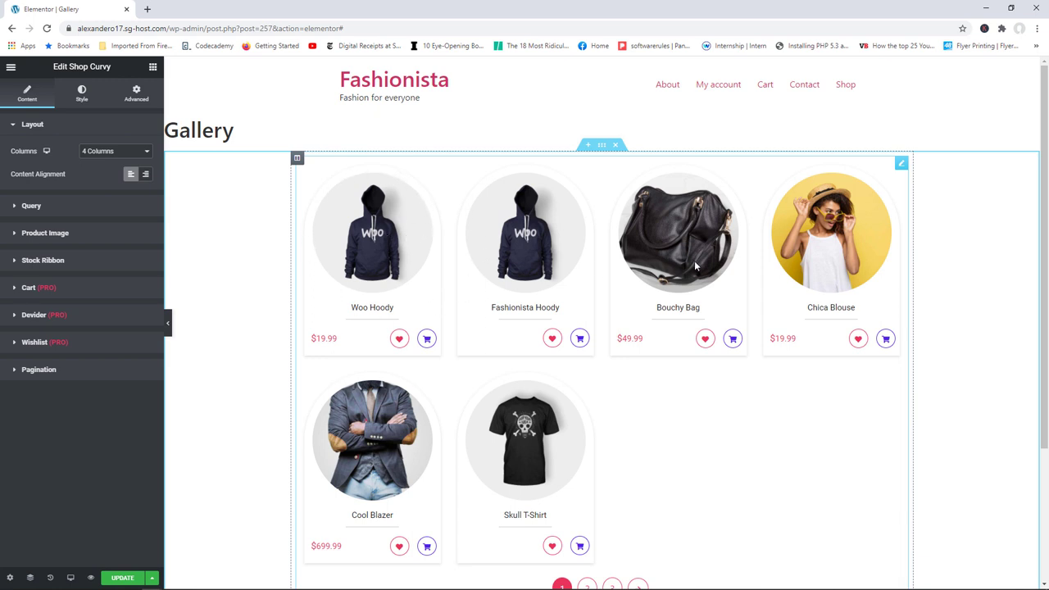
Step: Replace the Shop Curvy section with the Shop Slider widget and page forward through its product slides
left_click(615, 145)
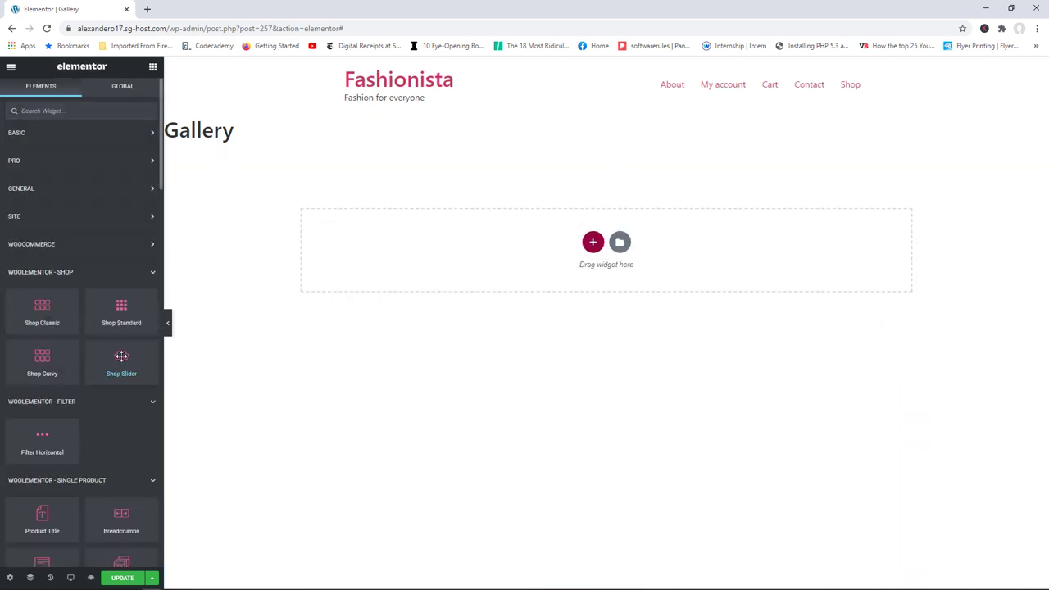
left_click_drag(130, 361, 504, 259)
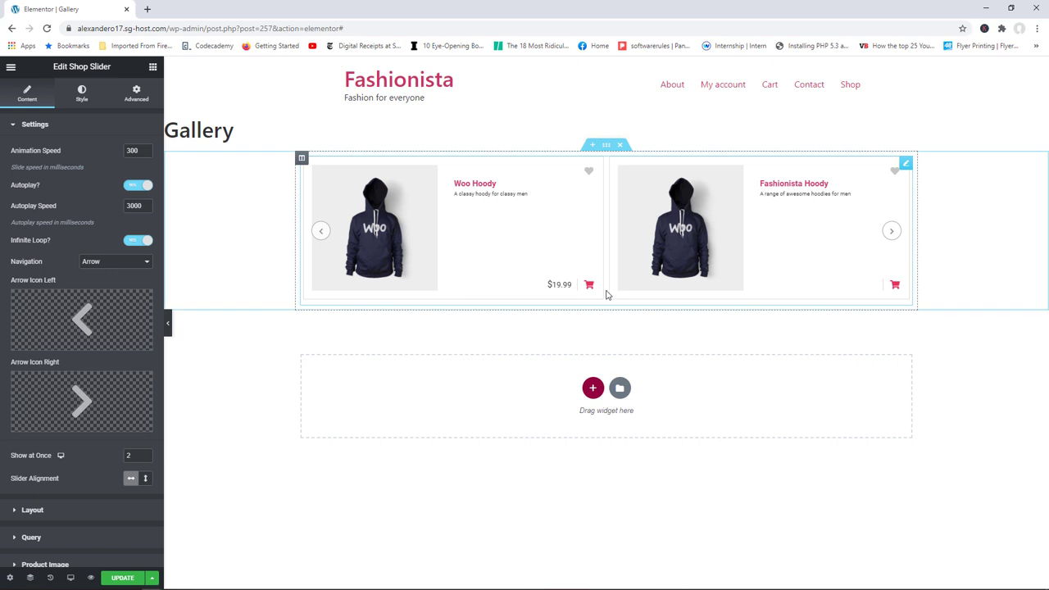
left_click(895, 233)
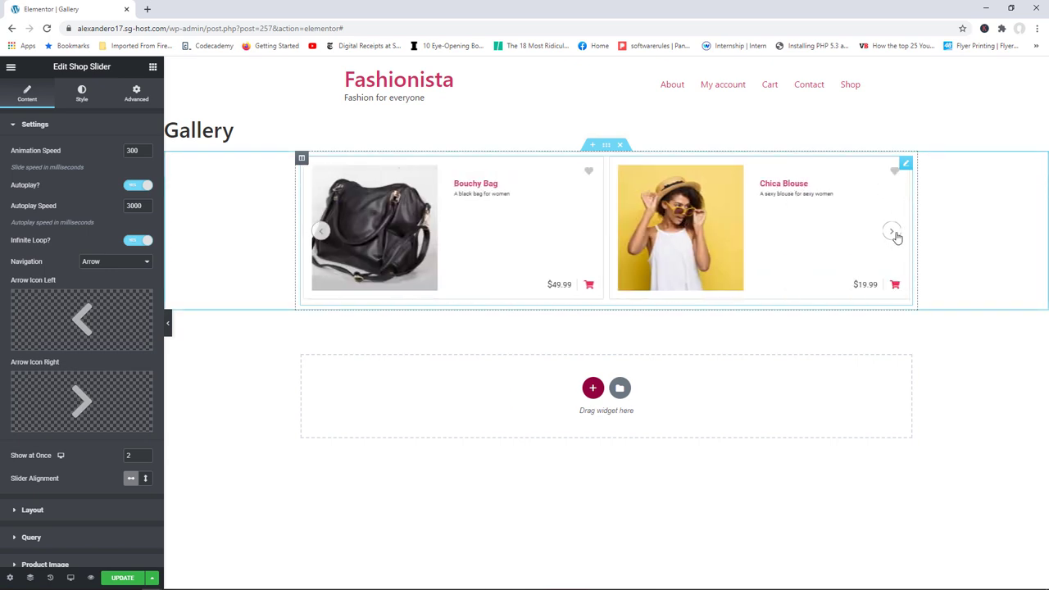
left_click(893, 232)
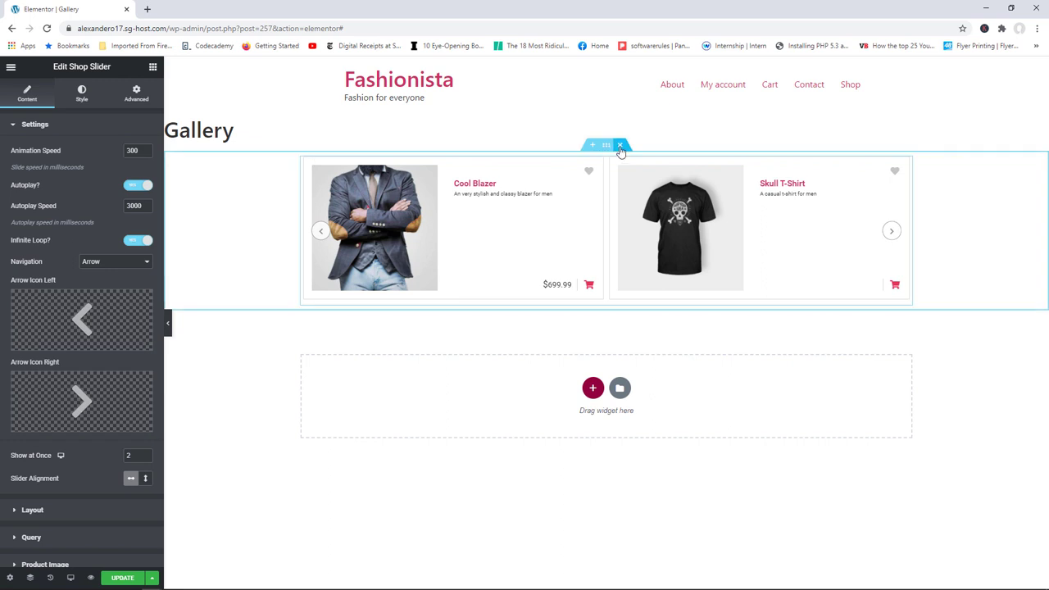
Step: Replace the Shop Slider section with the Shop Classic widget and place the Filter Horizontal widget above its products
left_click(619, 145)
left_click_drag(49, 308, 490, 235)
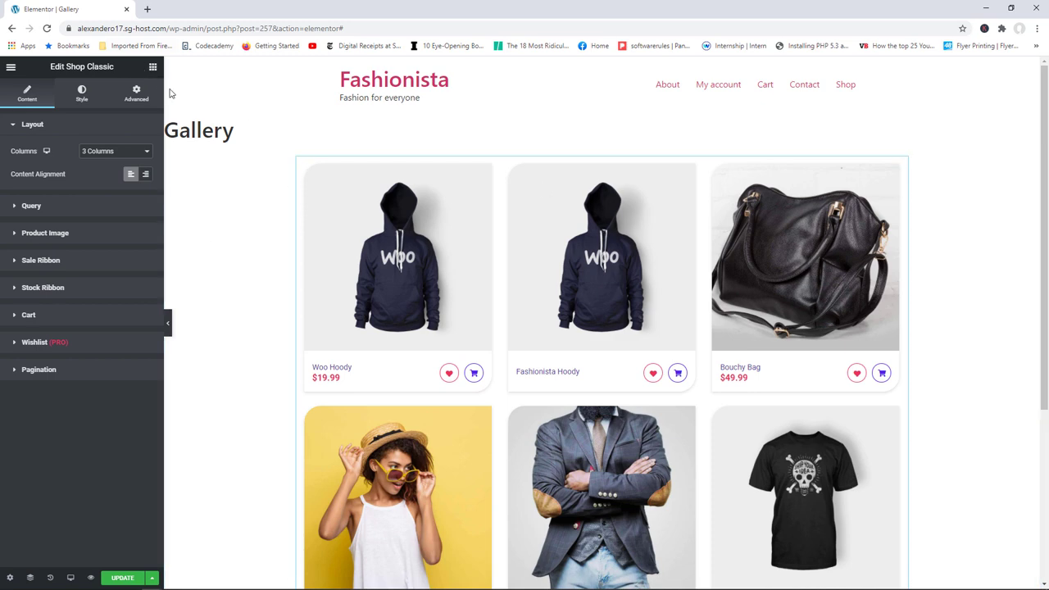
left_click(152, 68)
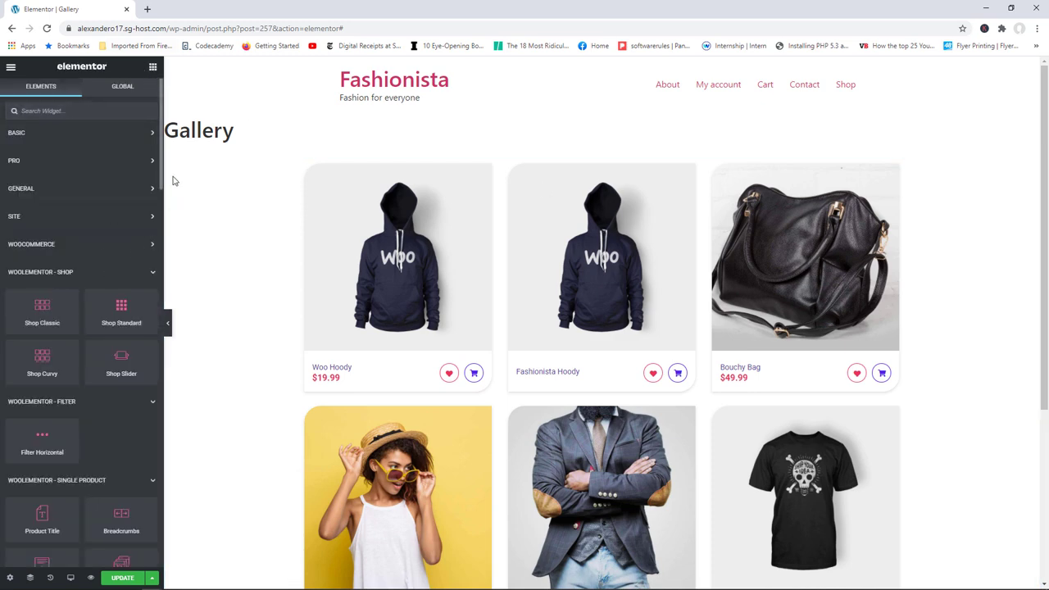
scroll(156, 172, "down", 3)
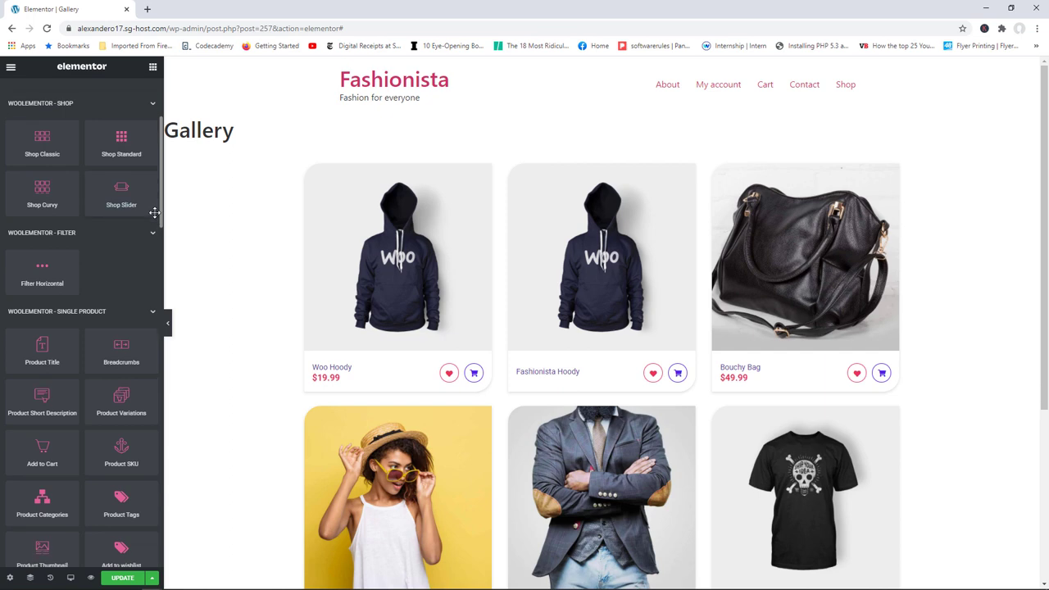
left_click_drag(140, 120, 47, 273)
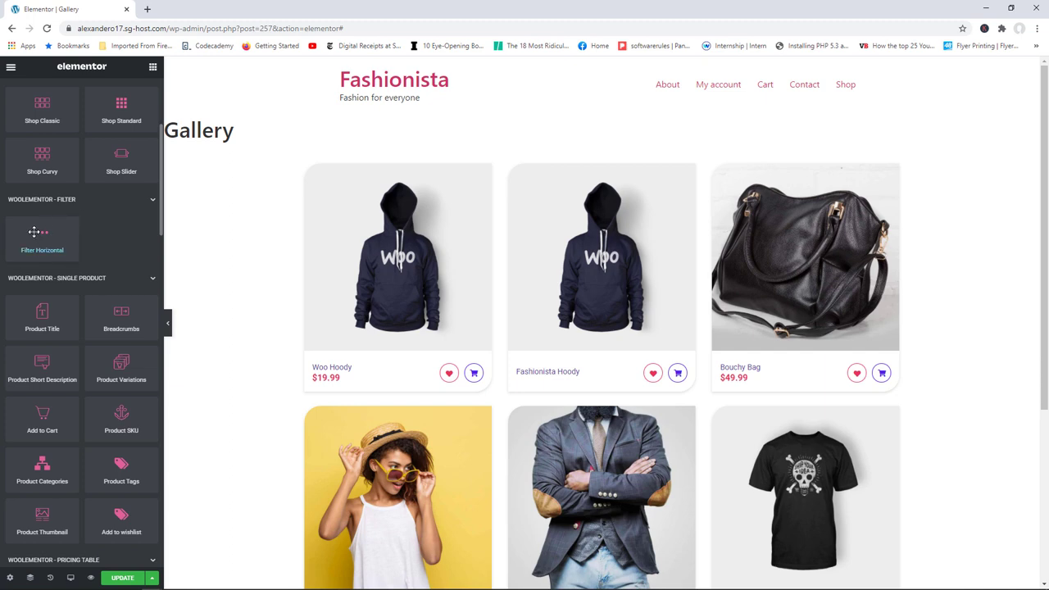
left_click_drag(33, 232, 451, 164)
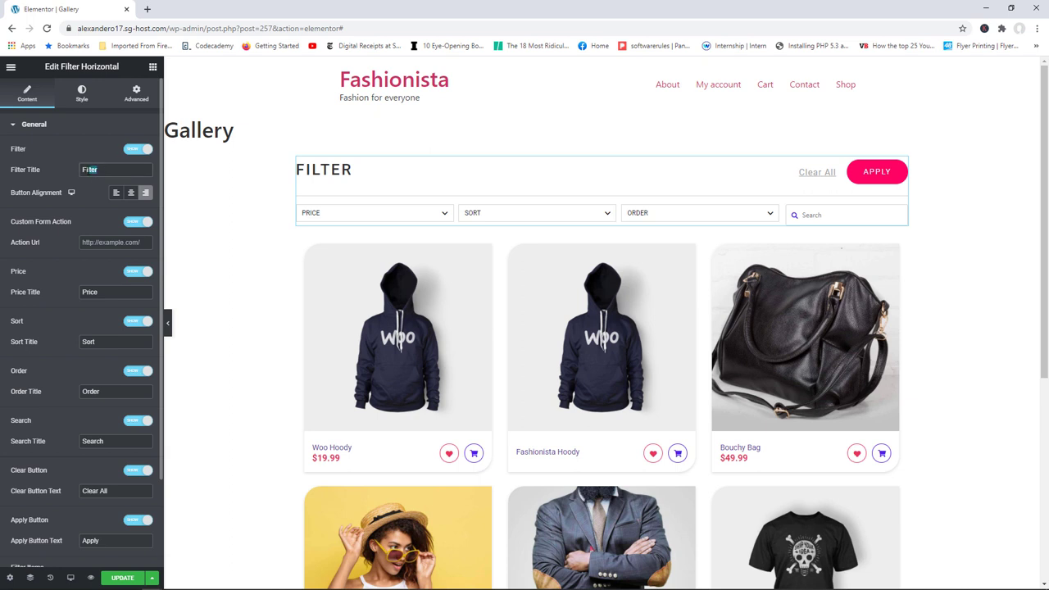
Step: Try center alignment for the filter buttons and return them to right alignment, and hide and show the filter title again
left_click(130, 193)
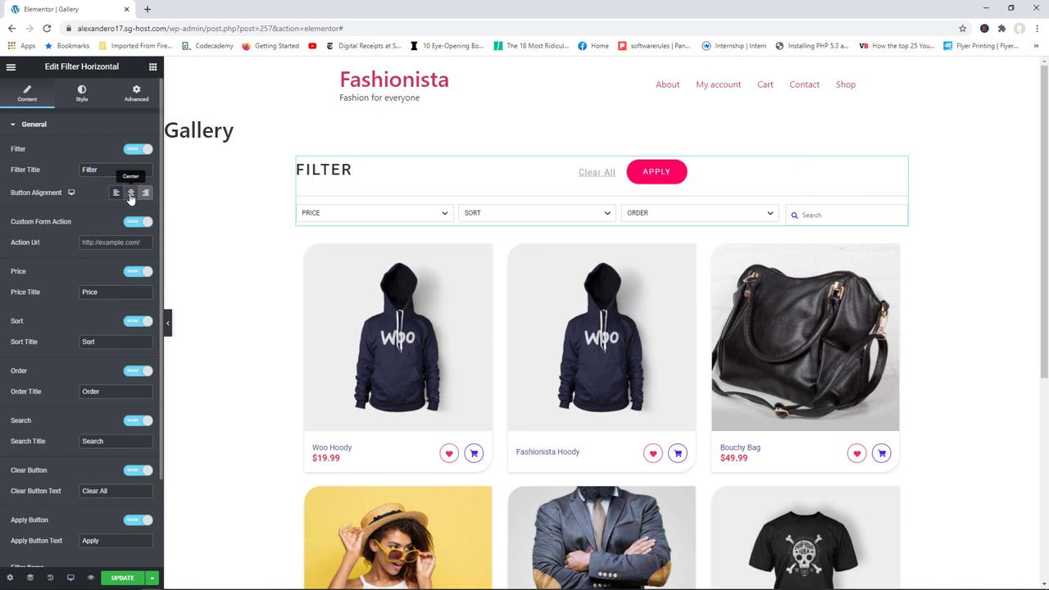
left_click(145, 195)
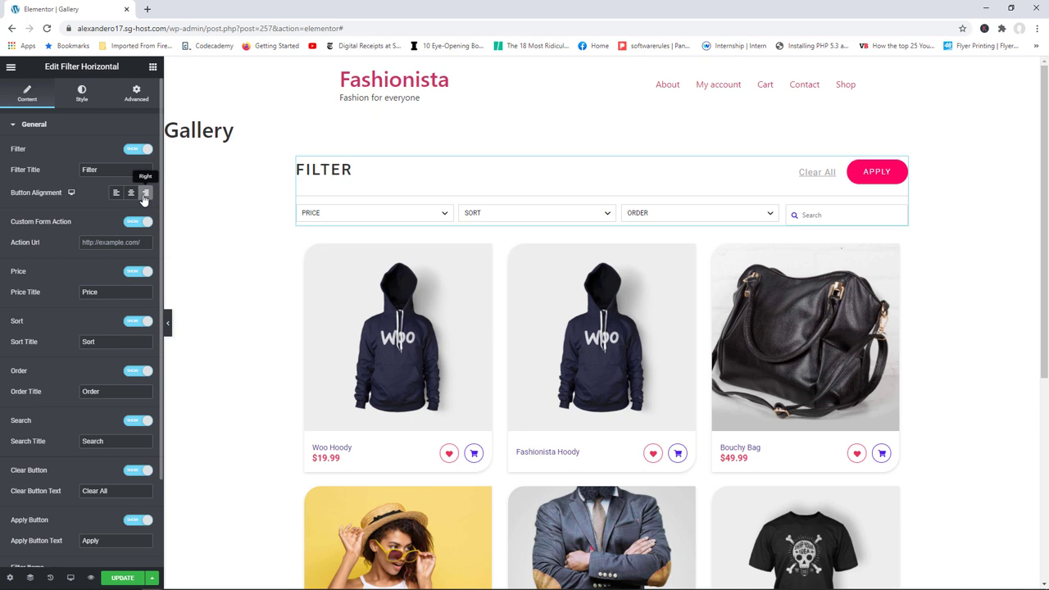
scroll(155, 230, "down", 2)
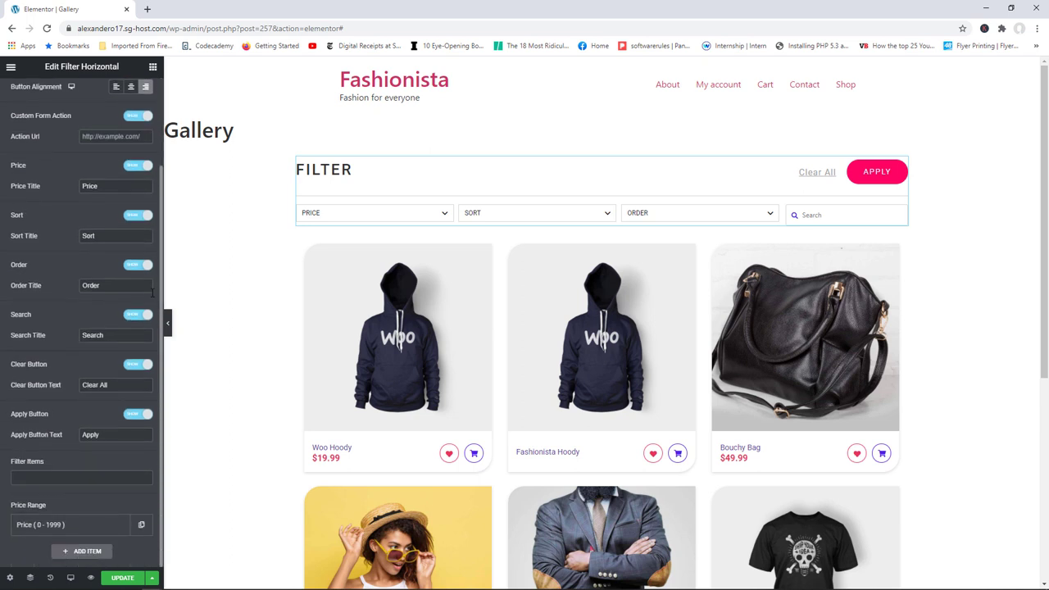
left_click(274, 170)
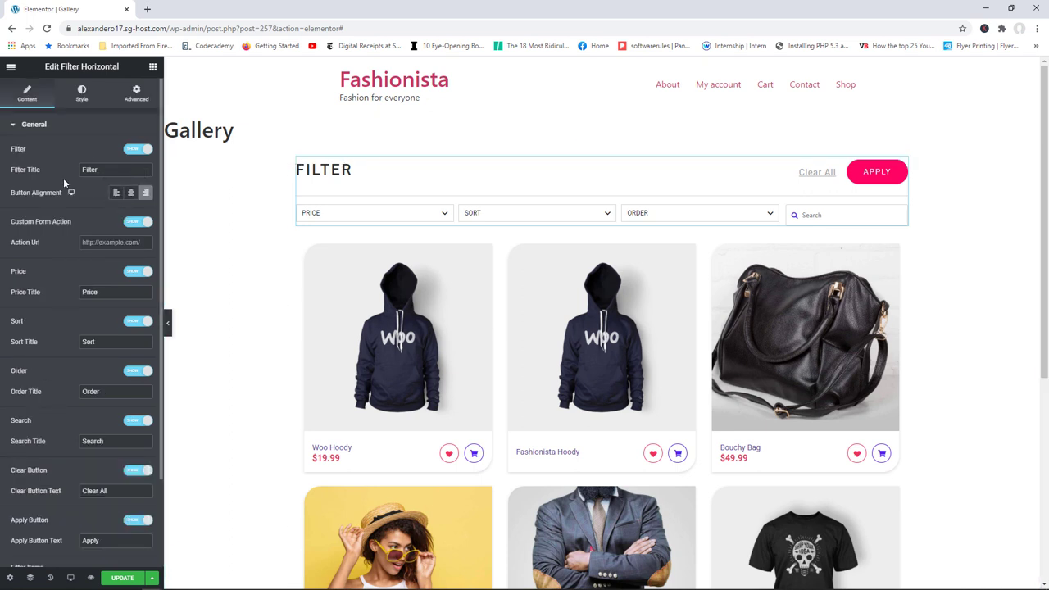
key("ctrl+a")
left_click(135, 151)
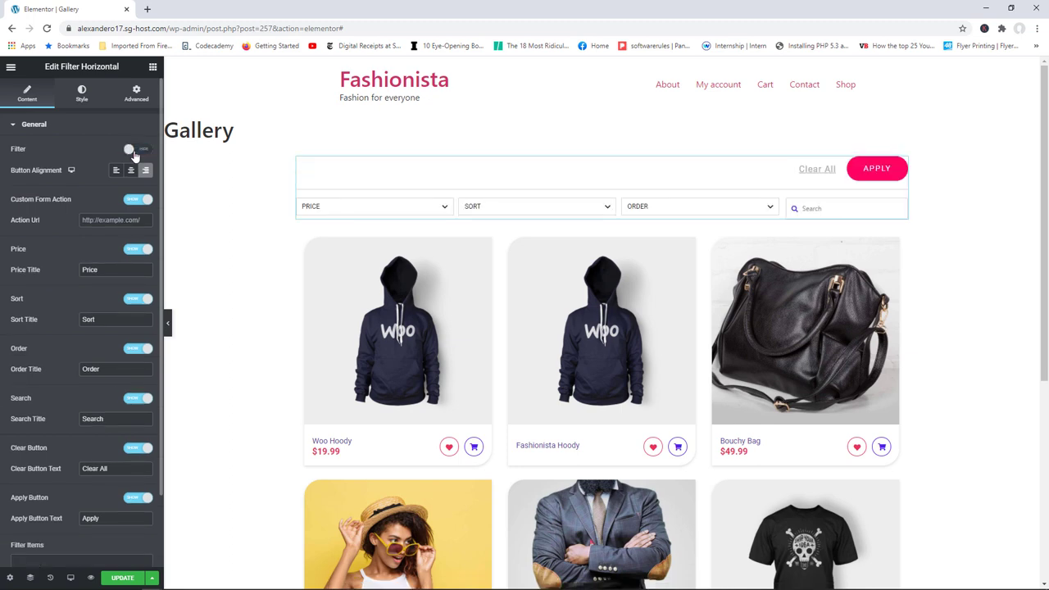
left_click(135, 151)
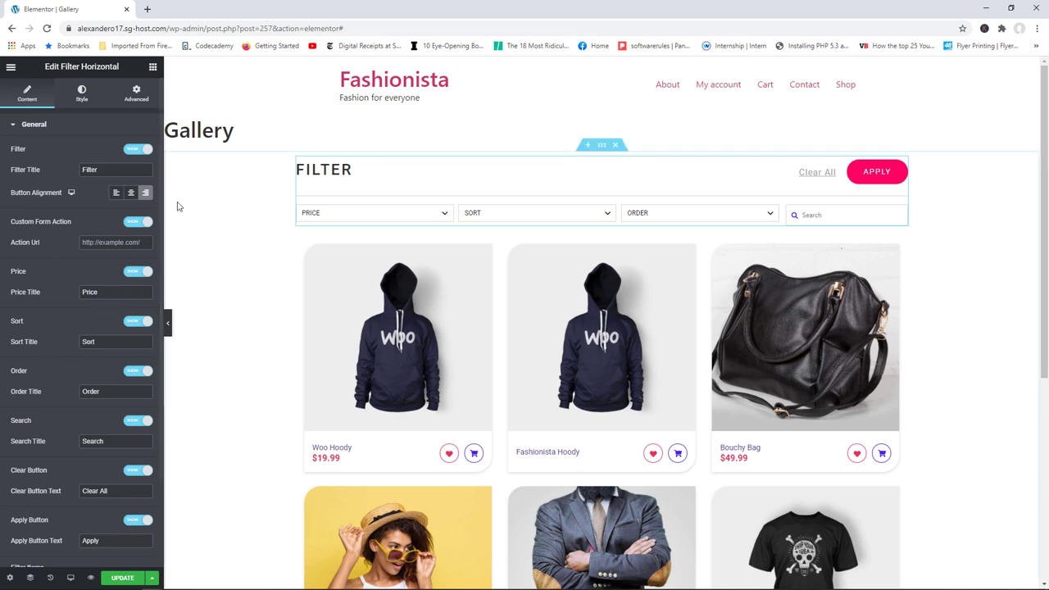
Step: Examine the Filter Horizontal widget's remaining general settings, down to Filter Items and Price Range
scroll(160, 206, "down", 2)
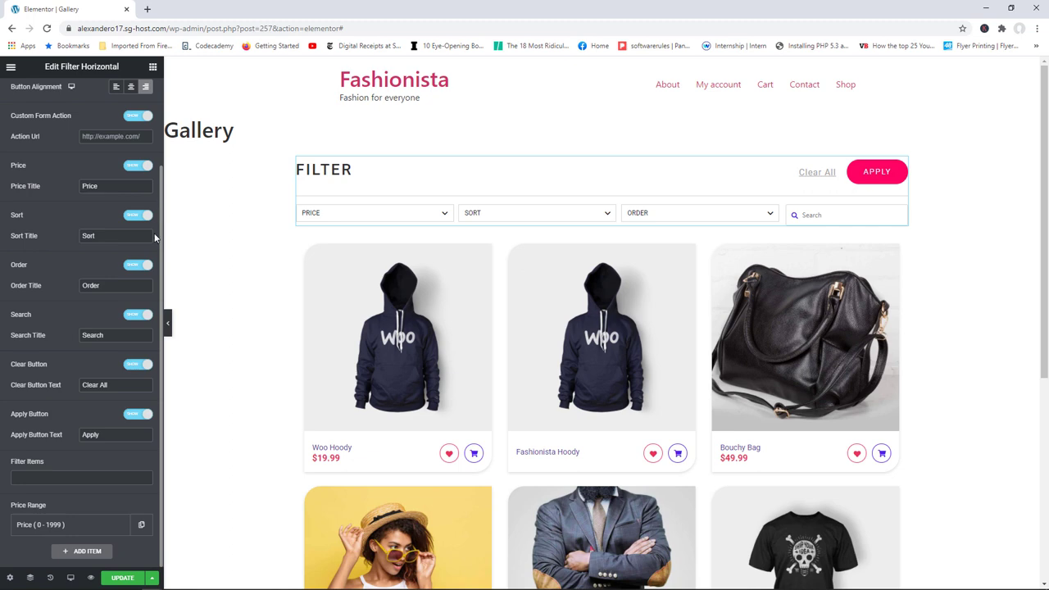
left_click_drag(157, 236, 99, 375)
left_click(86, 502)
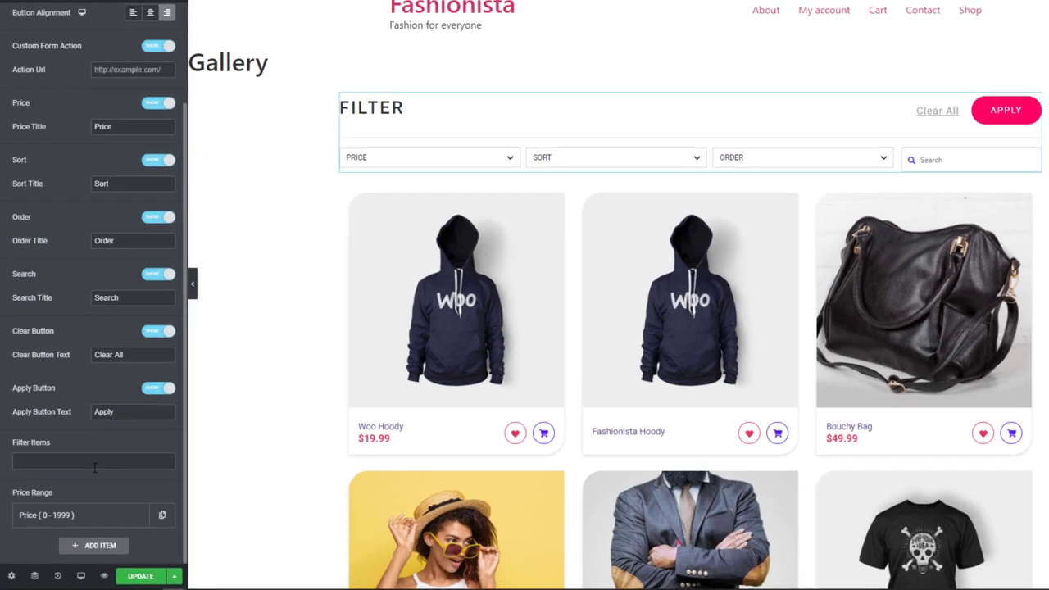
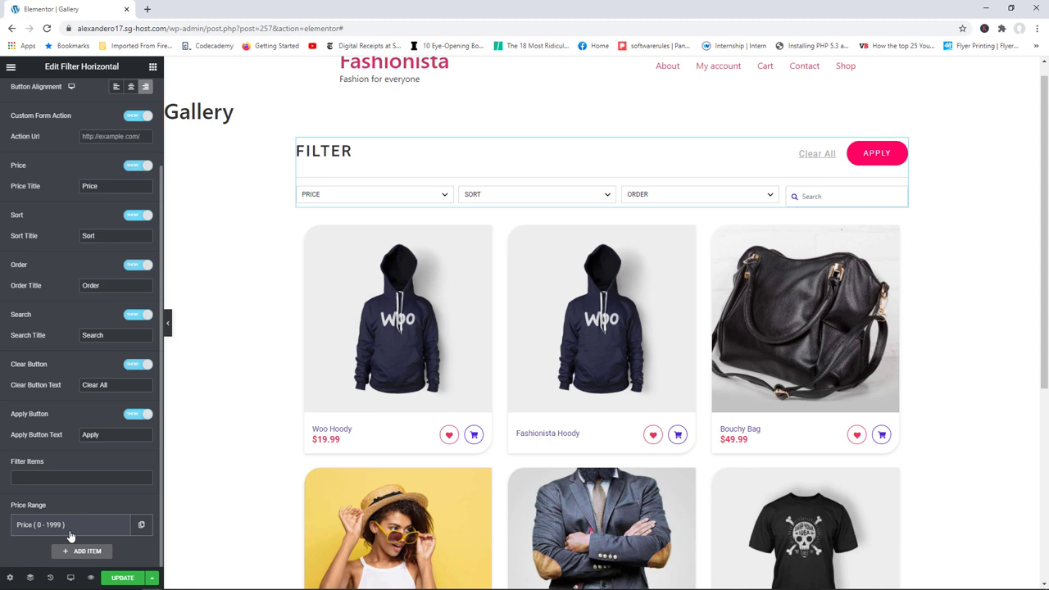
Step: Set the filter's existing price range to a minimum of 5 and a maximum of 10
left_click(53, 526)
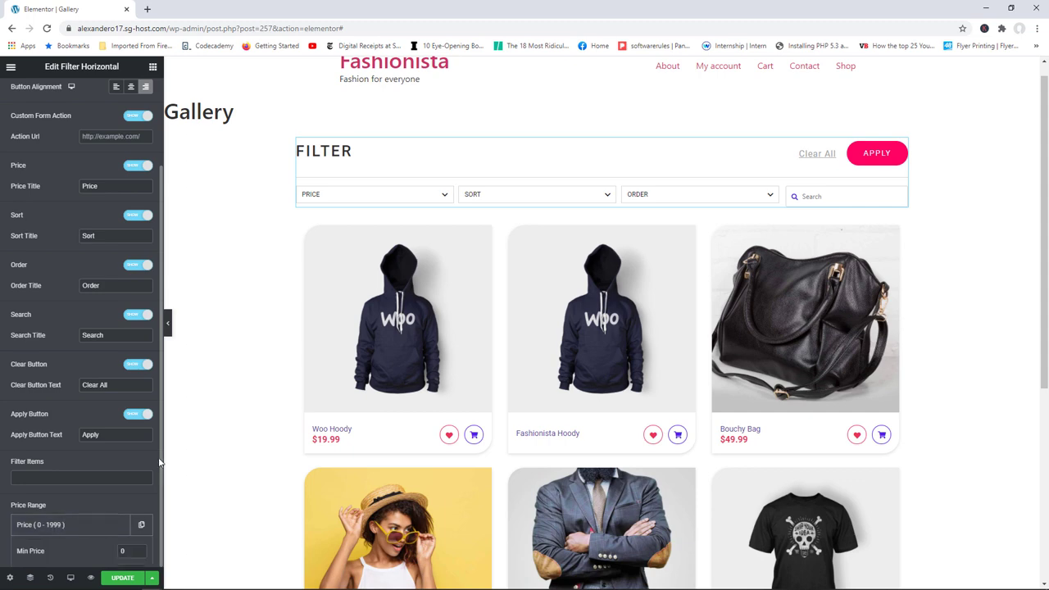
scroll(158, 438, "down", 1)
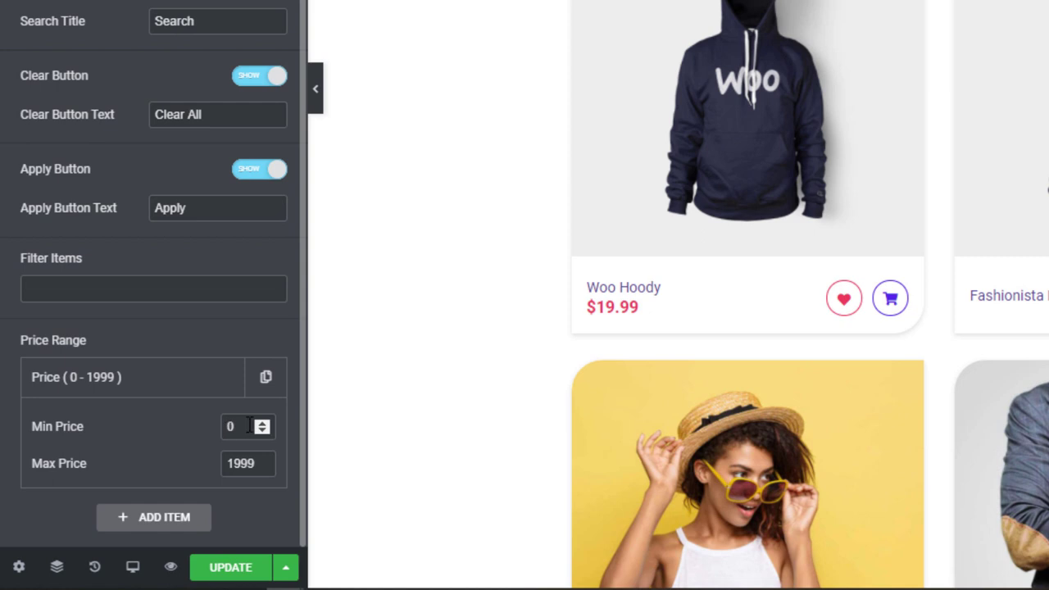
left_click_drag(250, 426, 220, 425)
type("5")
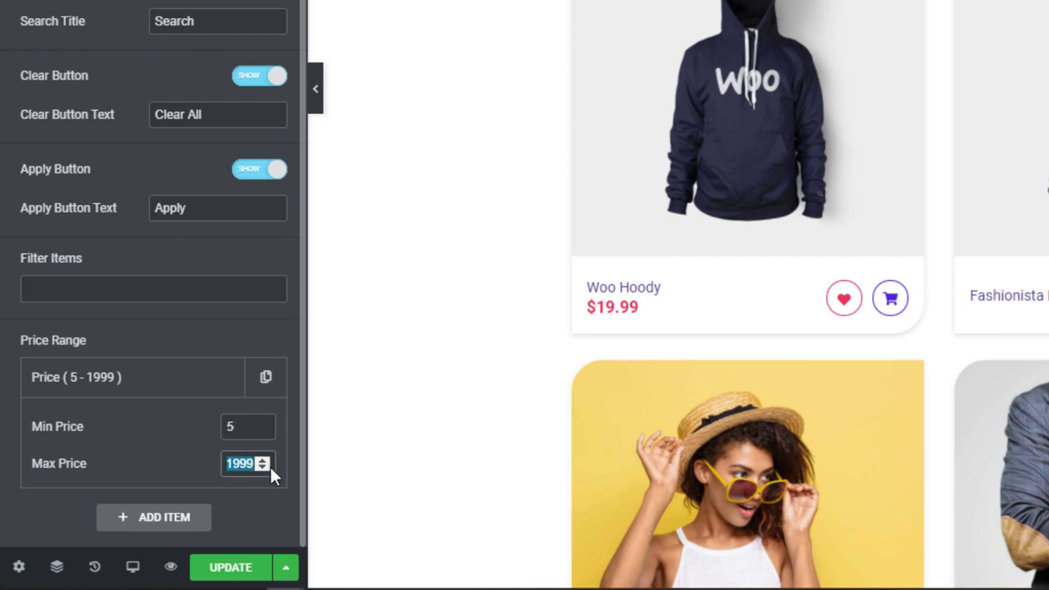
type("10")
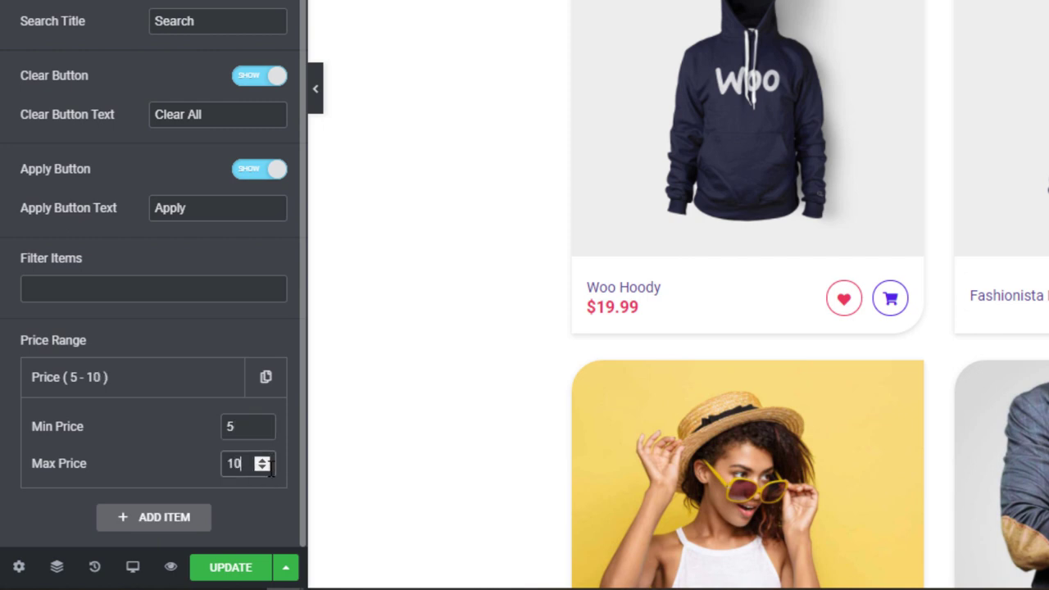
Step: Add a second price range item with a minimum of 11 and a maximum of 100
left_click(174, 519)
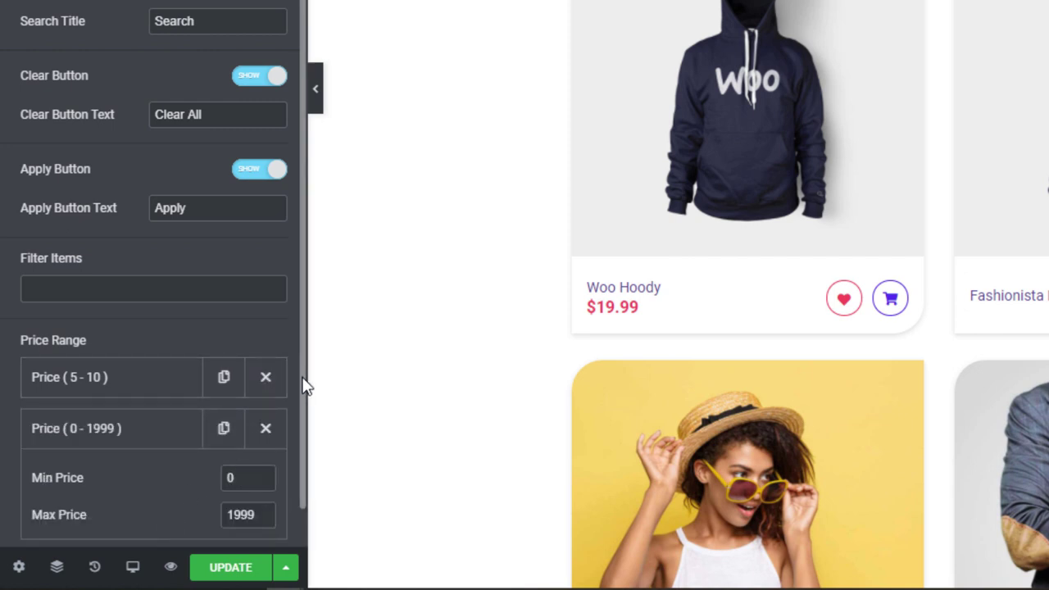
left_click_drag(304, 381, 284, 415)
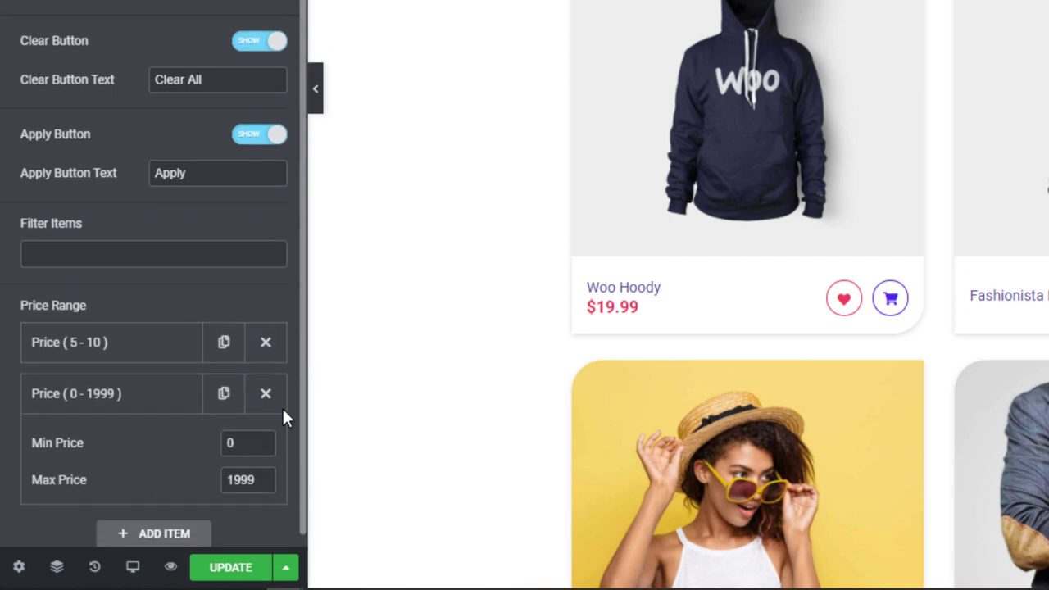
double_click(222, 443)
type("11")
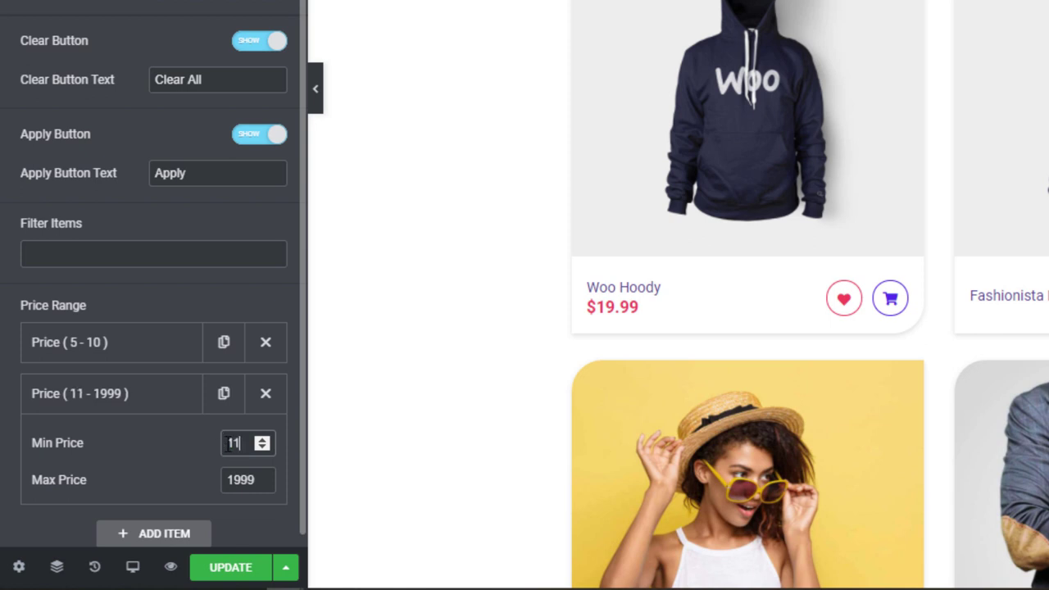
double_click(237, 482)
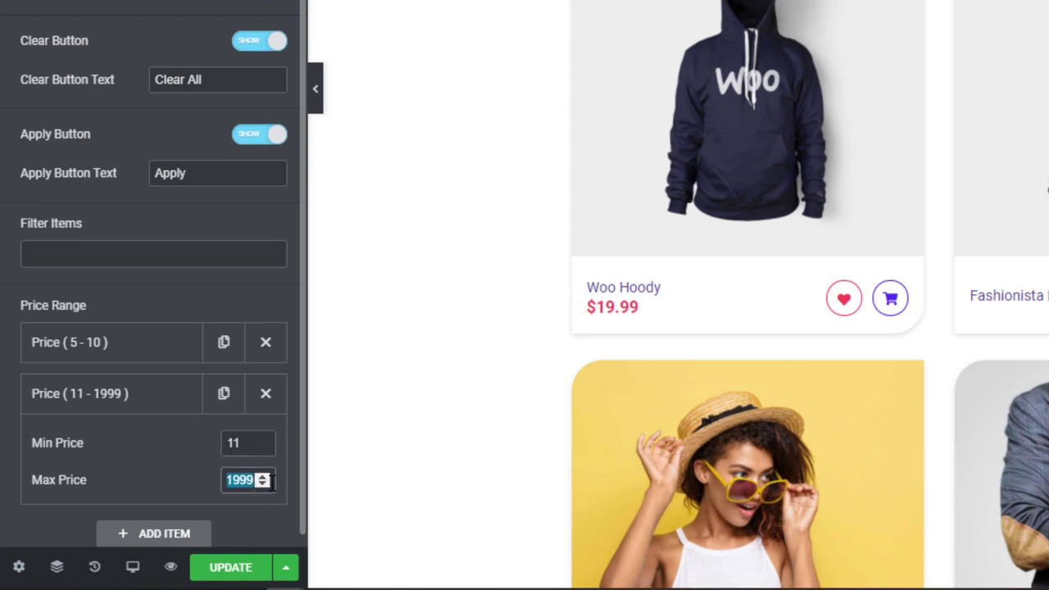
type("100")
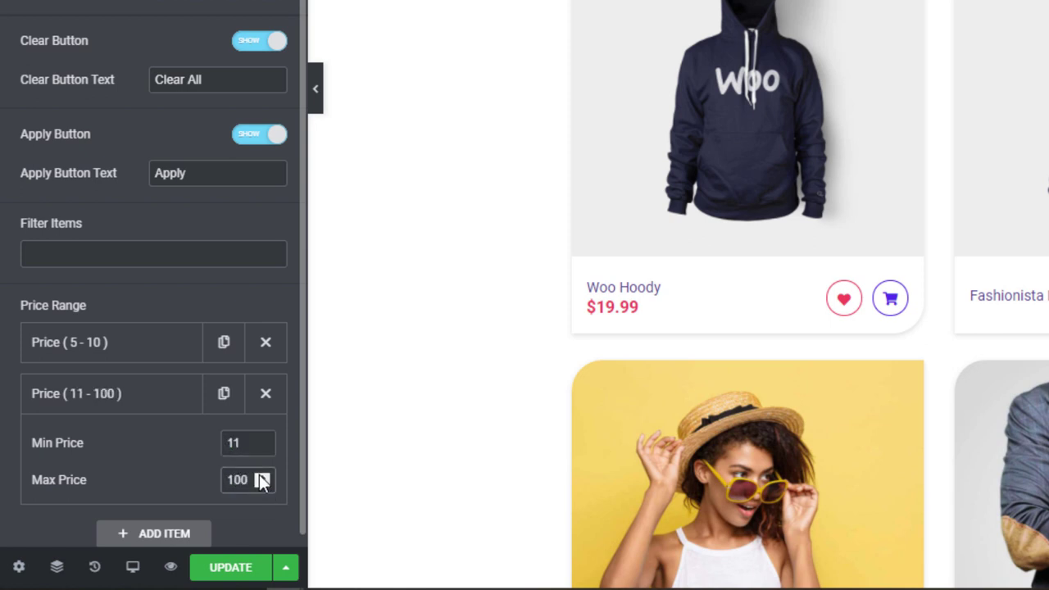
Step: Add a third price range item with a minimum price of 101 and update the page
left_click(158, 532)
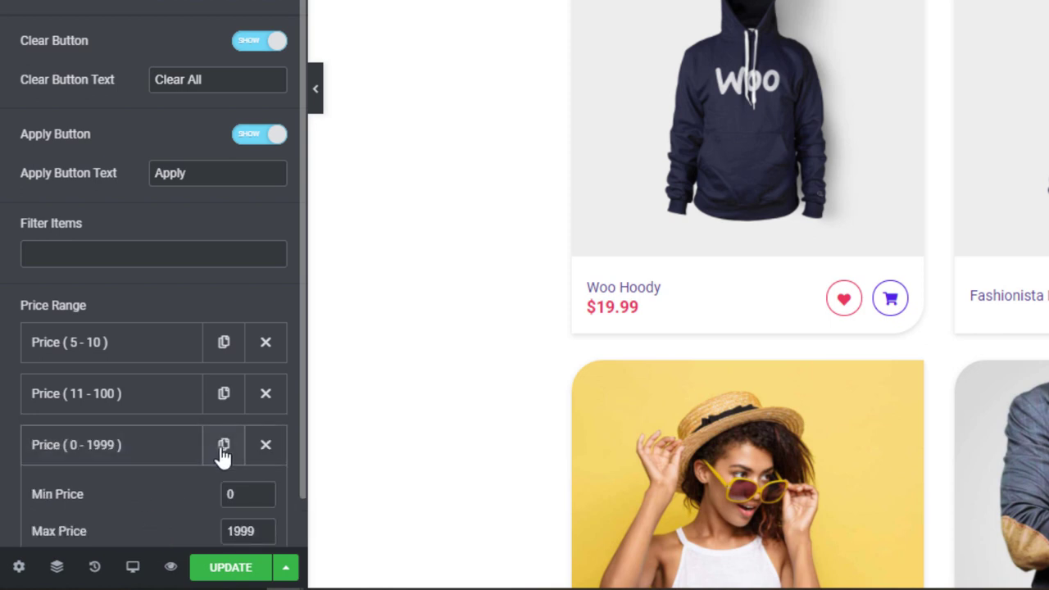
left_click(231, 494)
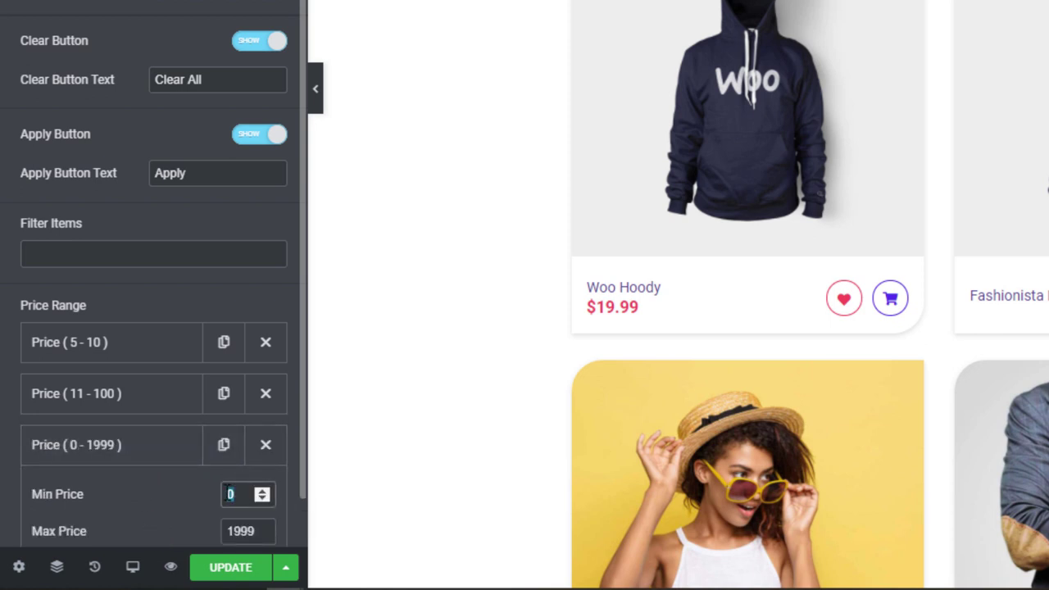
type("101")
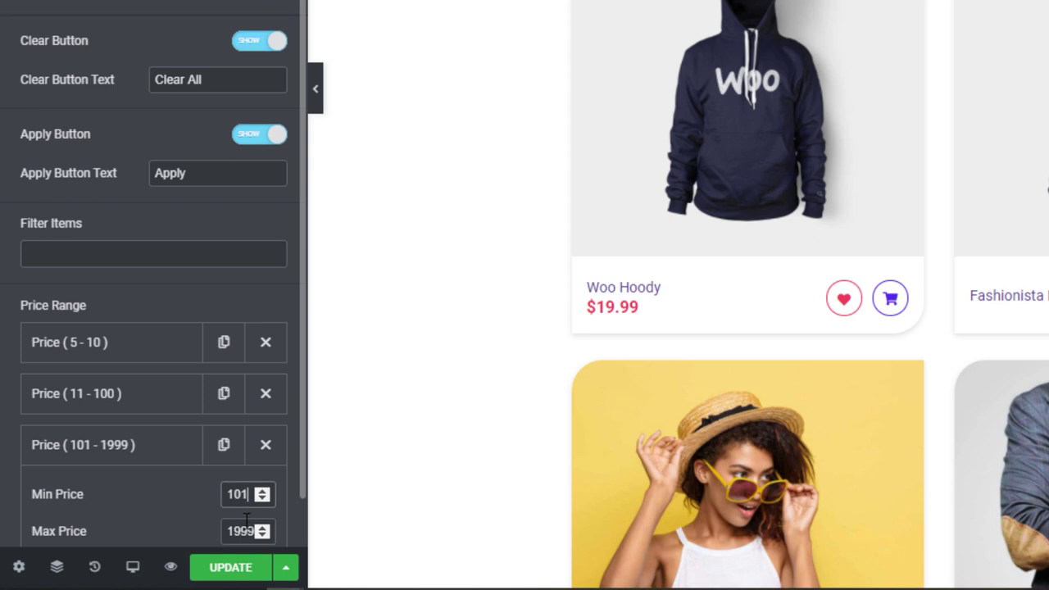
scroll(221, 393, "down", 1)
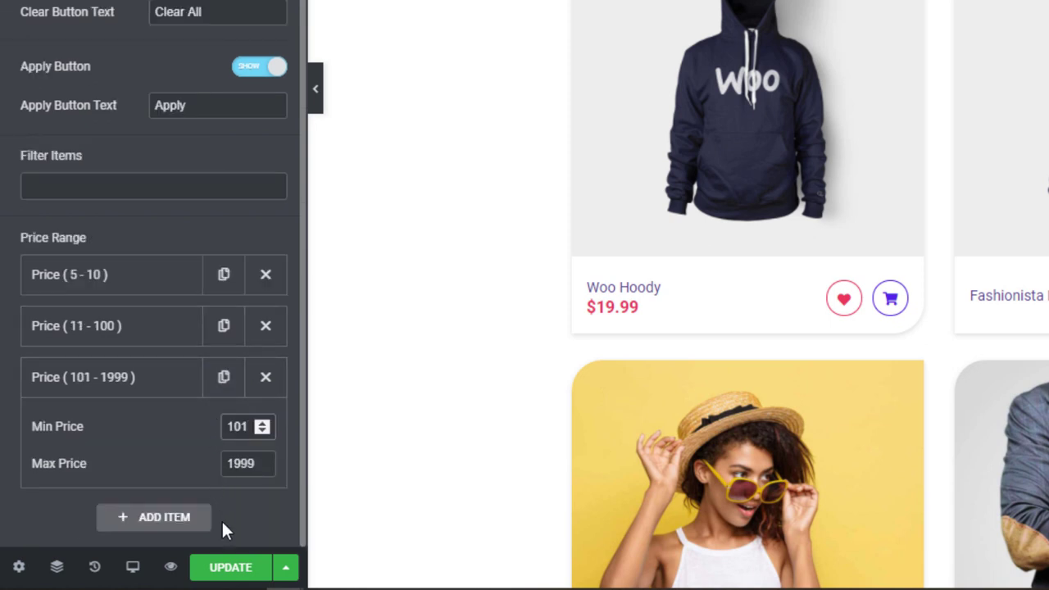
left_click(231, 567)
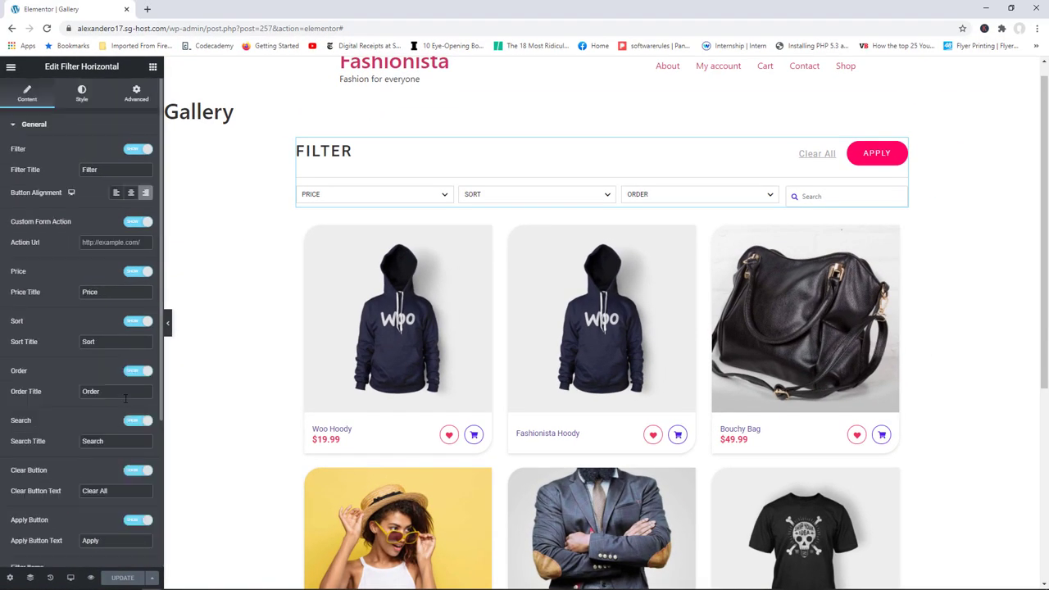
Step: View the published Gallery page in a new browser tab and look through its filter and products
left_click(11, 66)
right_click(53, 235)
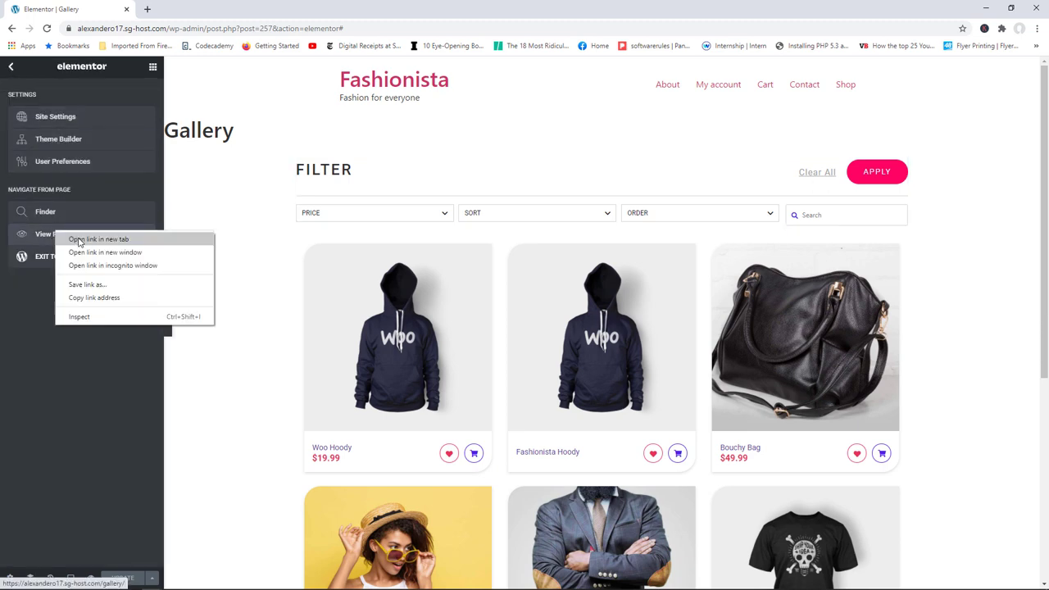
left_click(92, 240)
left_click(190, 7)
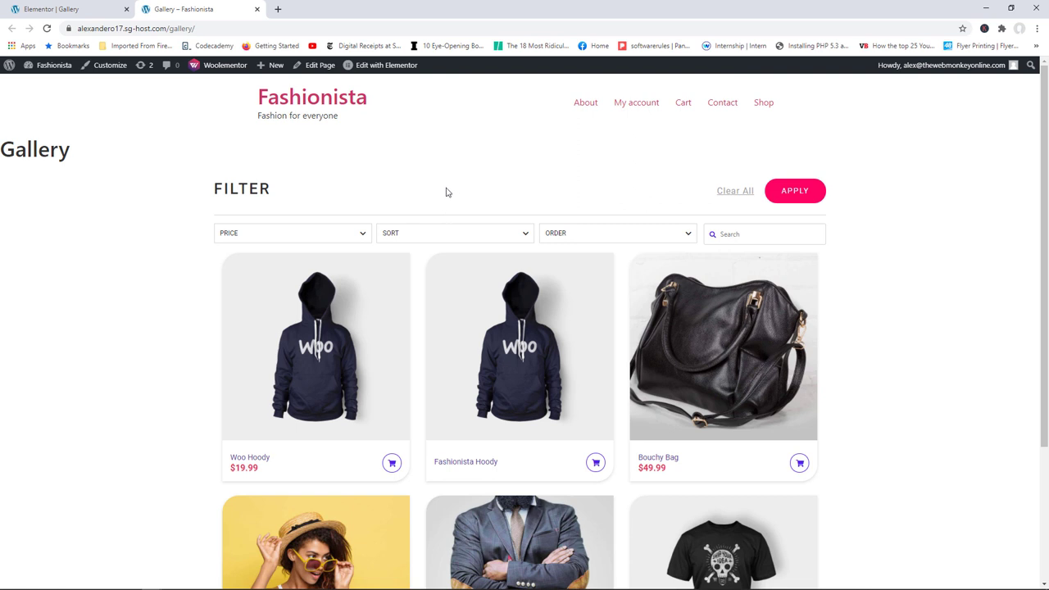
left_click_drag(1045, 180, 1047, 299)
scroll(1046, 299, "up", 3)
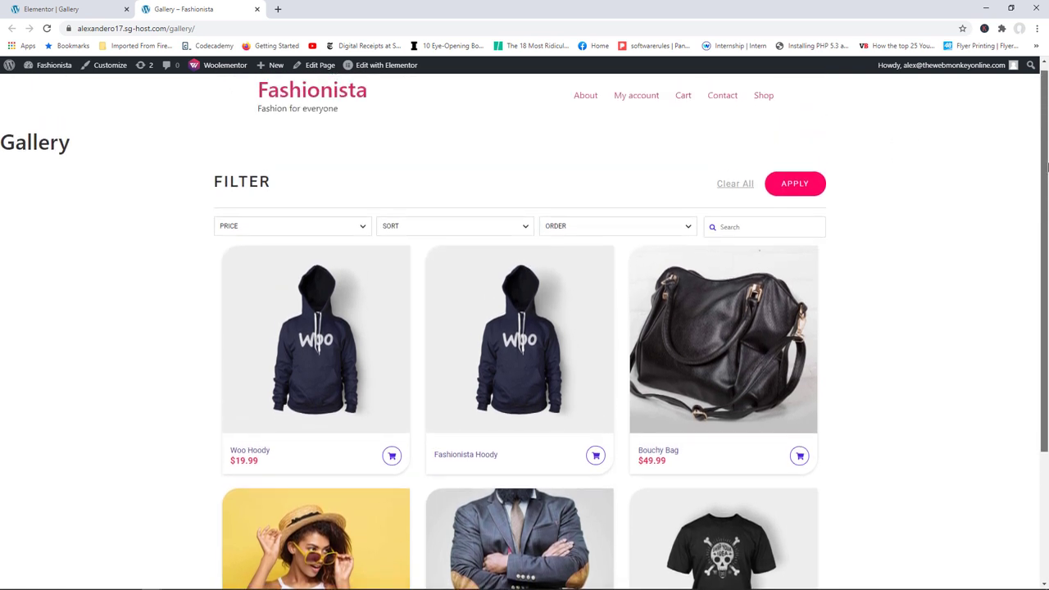
Step: Apply the 11 - 100 price filter on the live Gallery page and review the filtered products
left_click(361, 234)
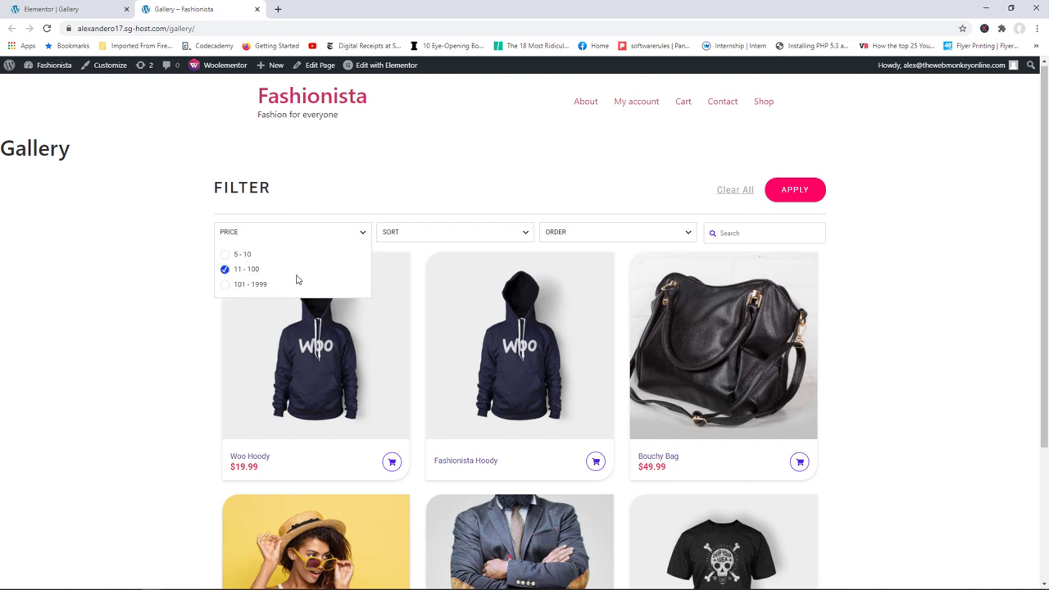
left_click(802, 193)
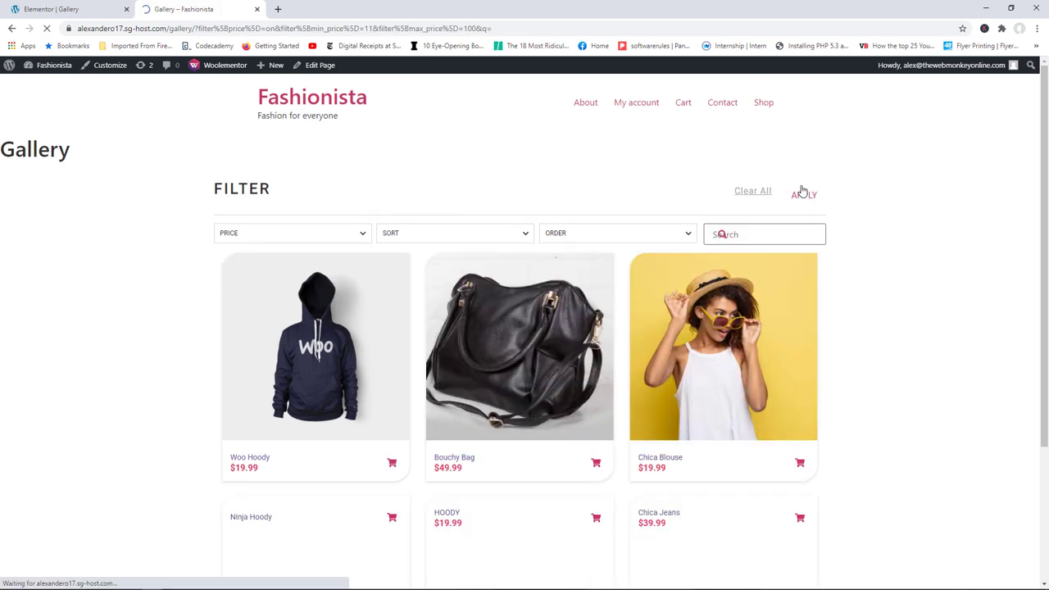
left_click_drag(1046, 214, 1047, 354)
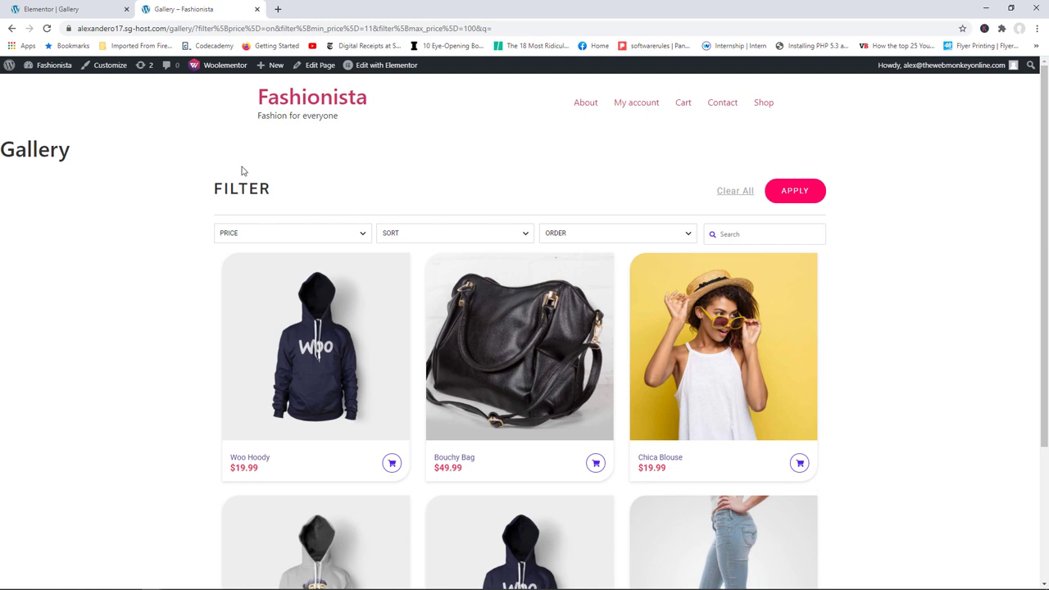
Step: Return to the Elementor editor and examine the available Woolementor widgets, from Shop and Filter to Image Gallery
left_click(86, 7)
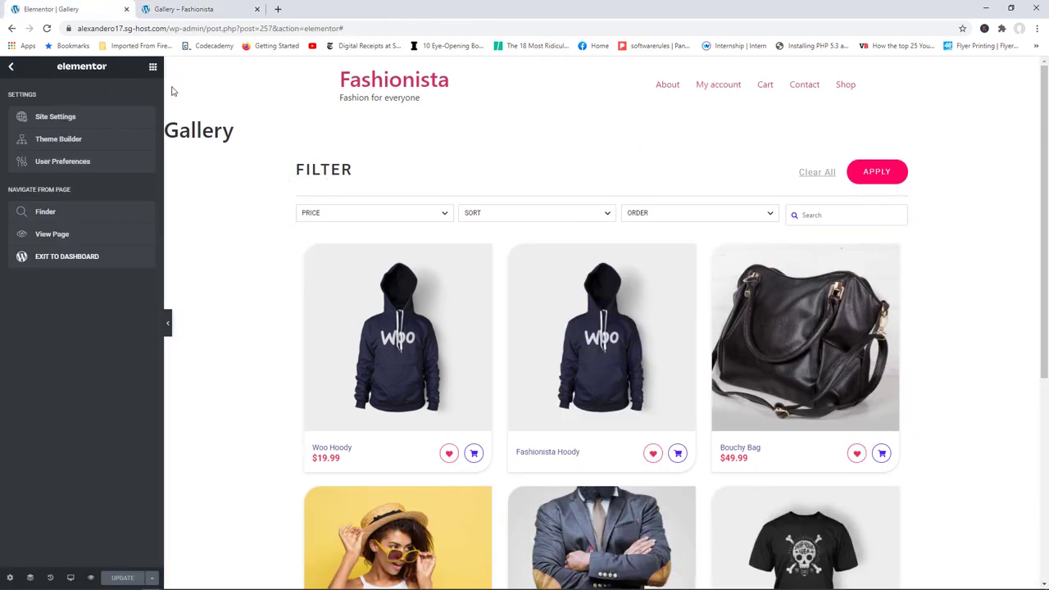
left_click(153, 70)
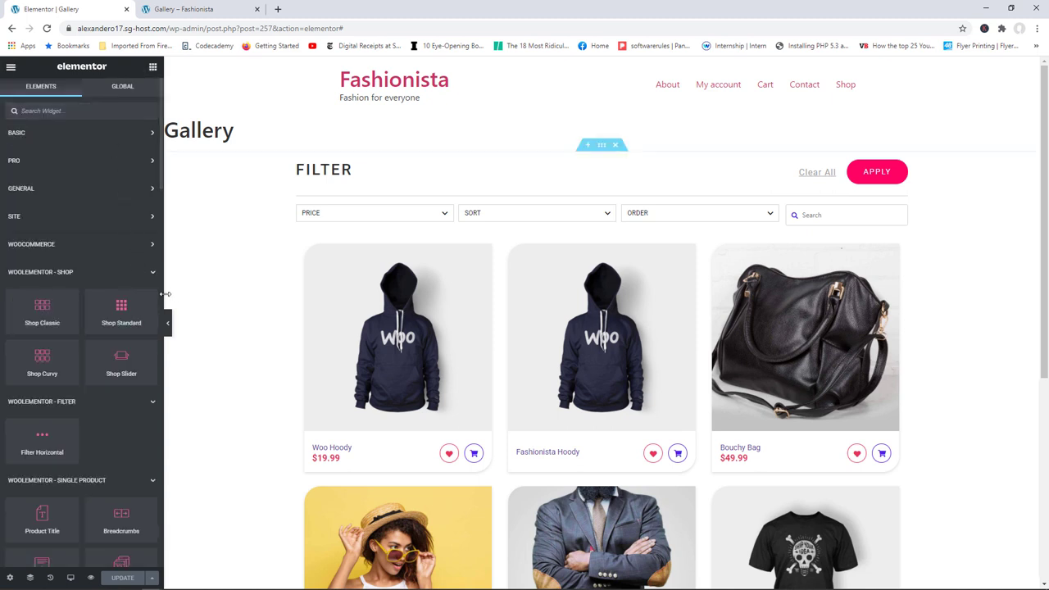
scroll(161, 187, "down", 5)
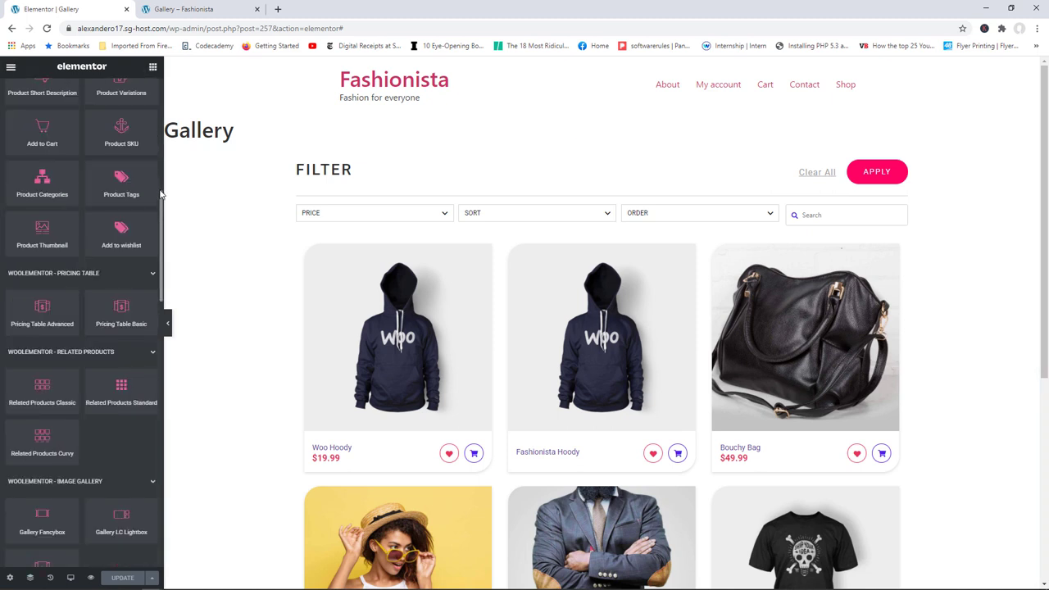
left_click_drag(162, 195, 187, 197)
scroll(185, 172, "up", 3)
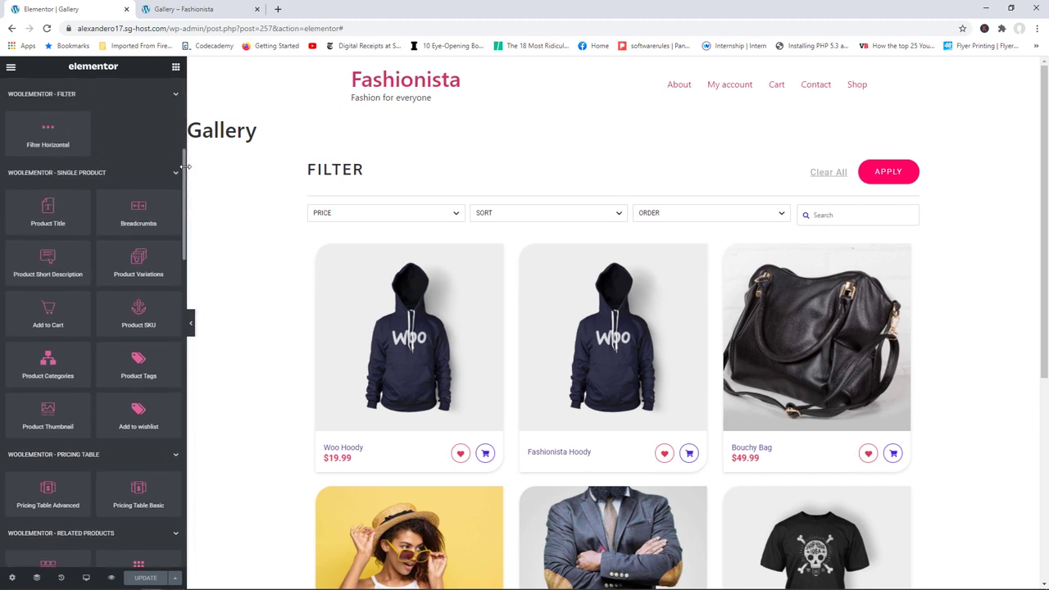
scroll(185, 167, "up", 2)
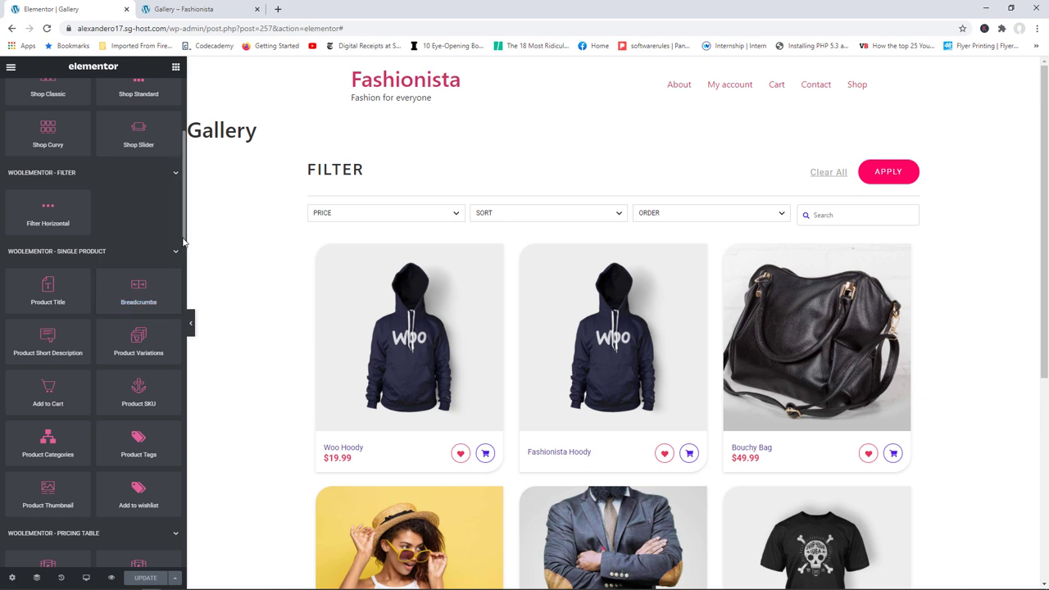
left_click_drag(184, 240, 168, 312)
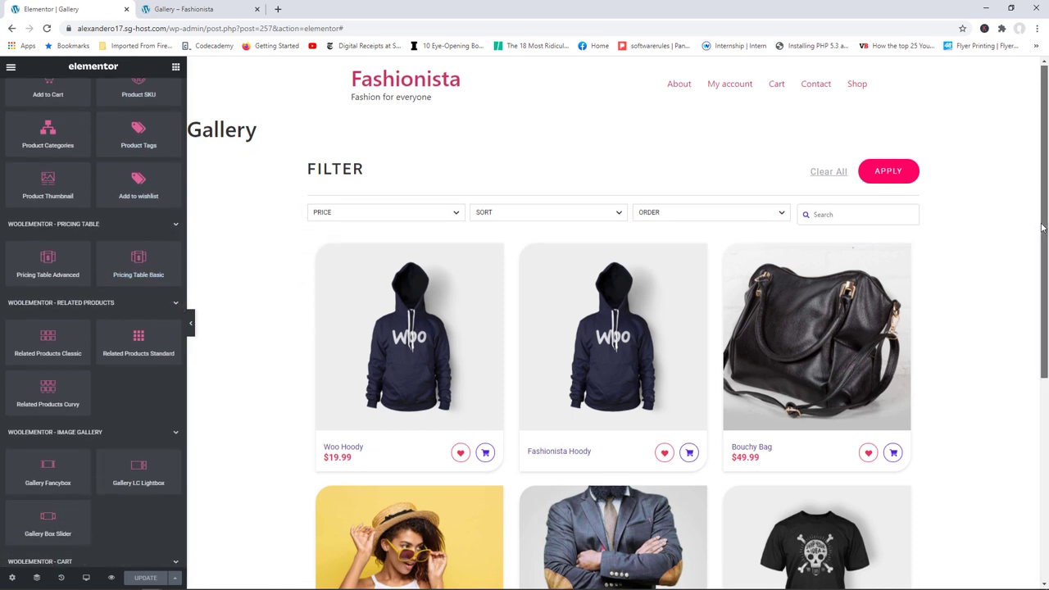
Step: Try the Pricing Table Advanced widget at full width below the product pagination and delete it
left_click_drag(1046, 237, 1046, 400)
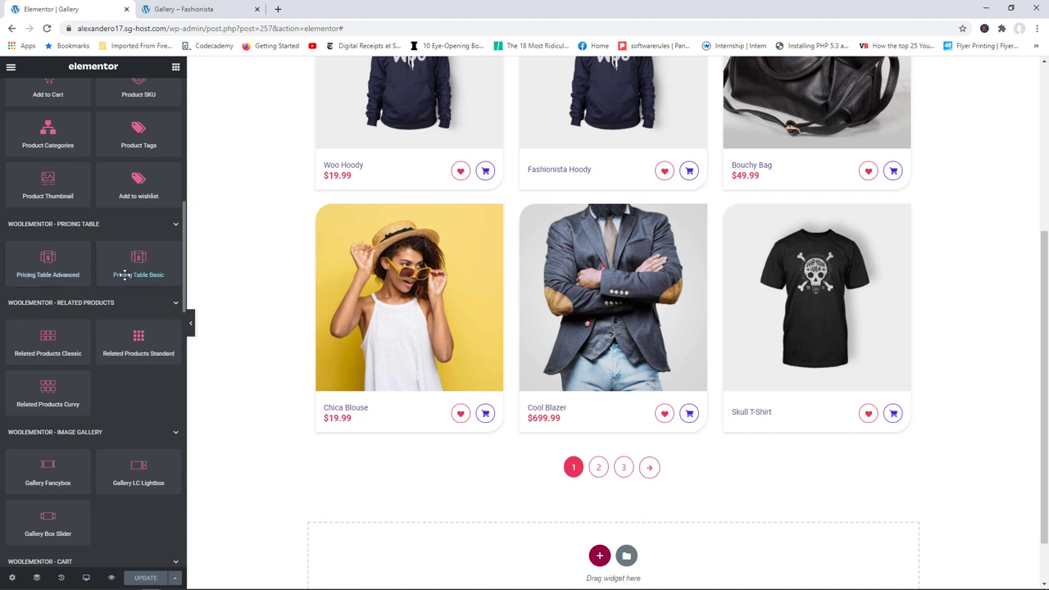
left_click_drag(48, 263, 507, 468)
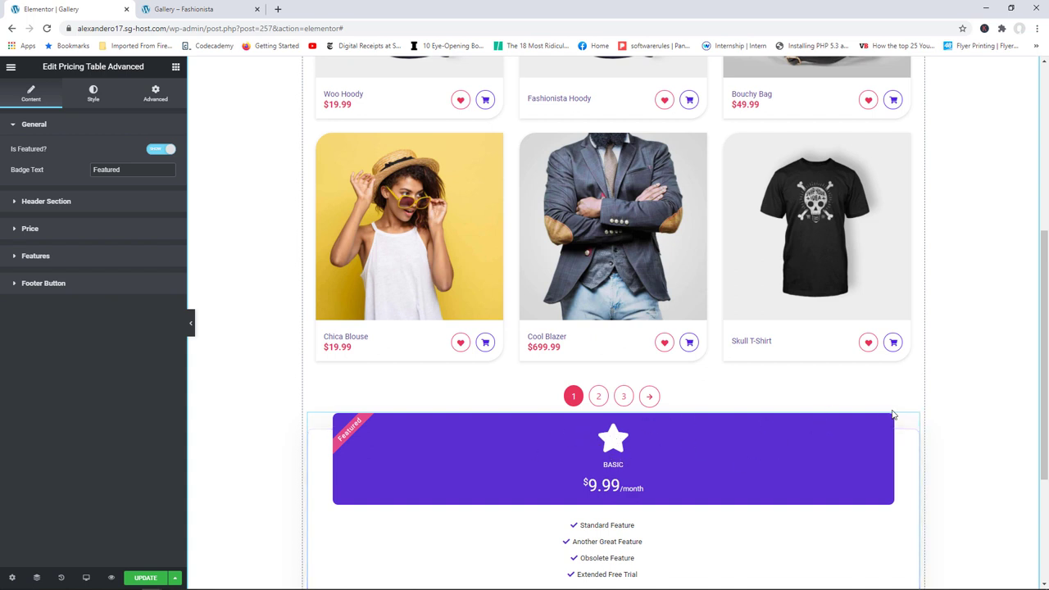
right_click(916, 425)
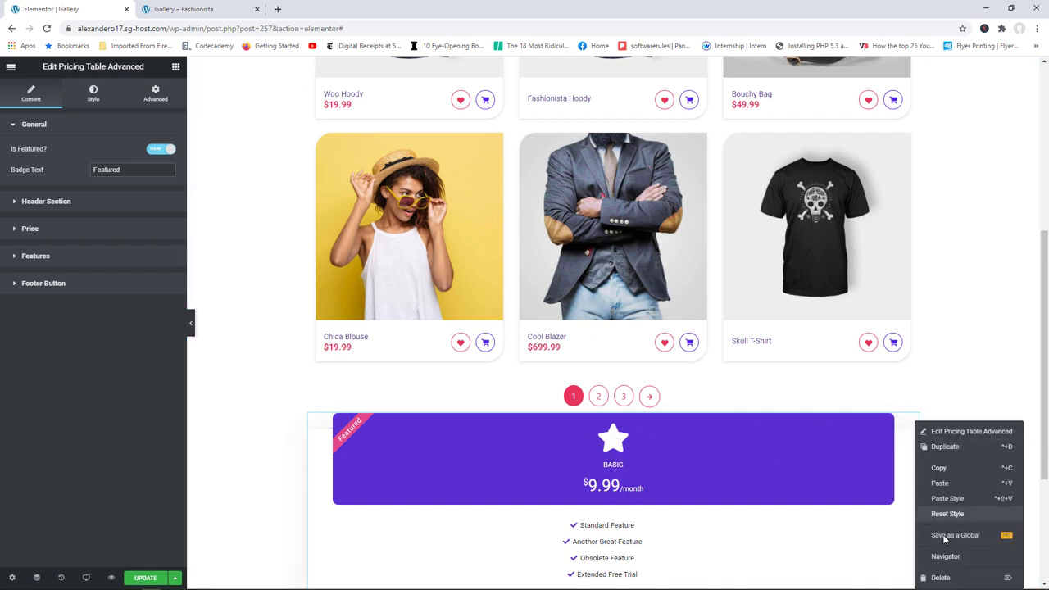
left_click(941, 577)
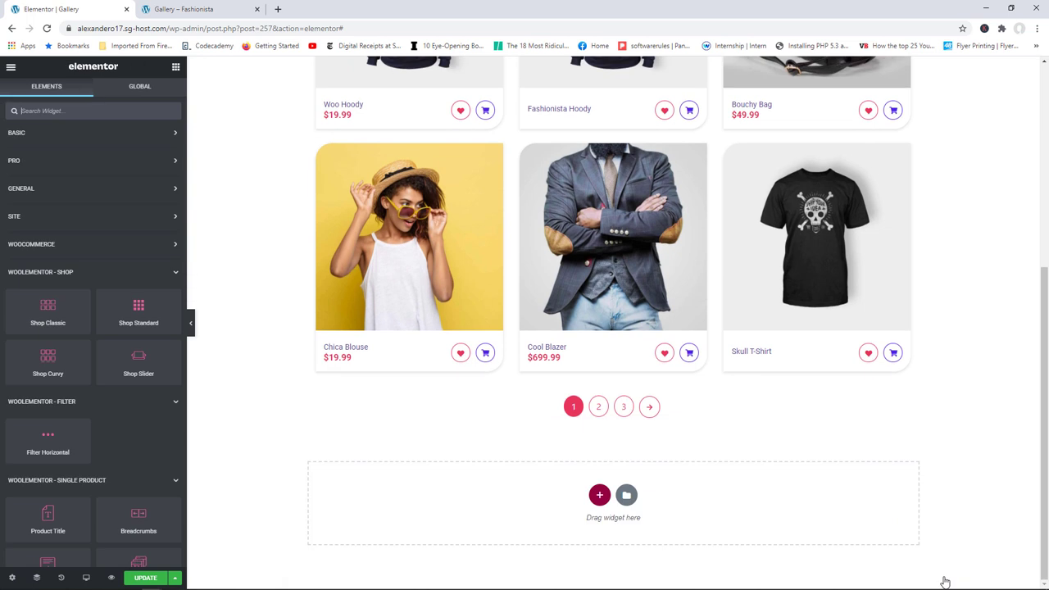
Step: Add a two-column Inner Section below the product pagination and place the Pricing Table Advanced widget in its first column
left_click(145, 136)
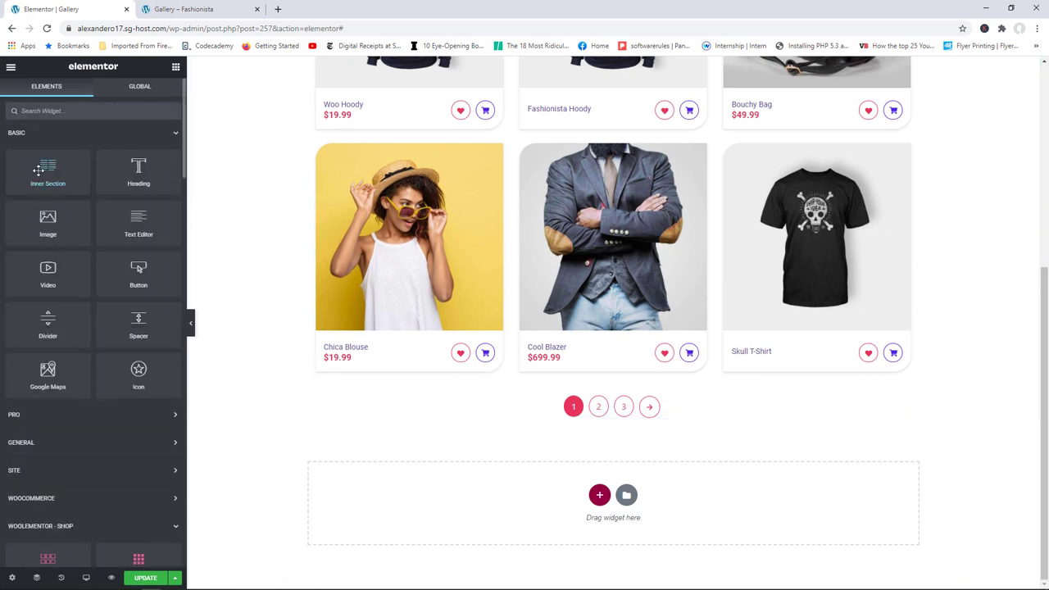
left_click_drag(48, 172, 510, 496)
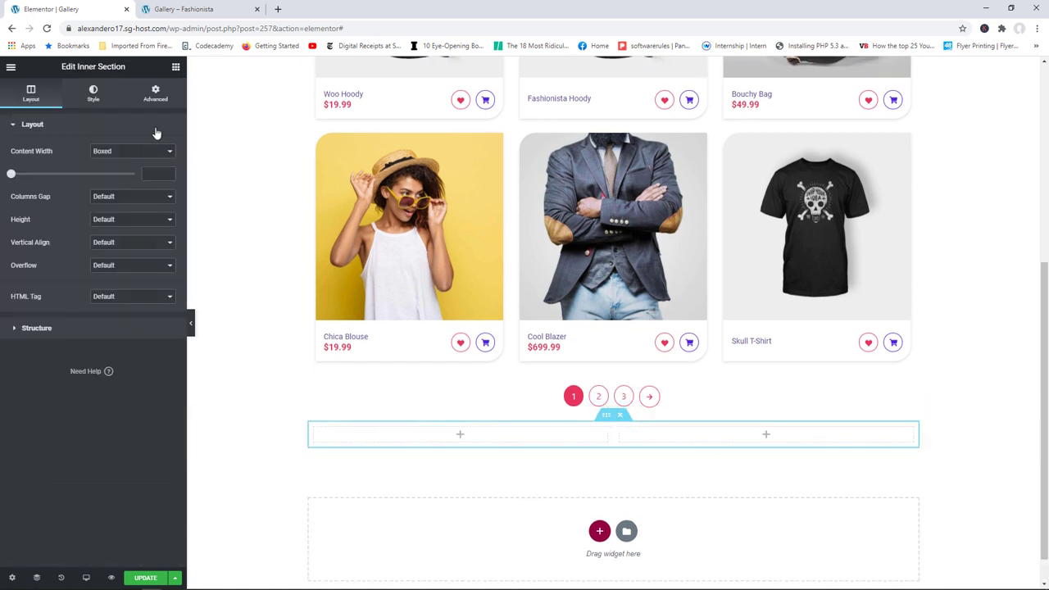
left_click(175, 66)
scroll(120, 351, "down", 5)
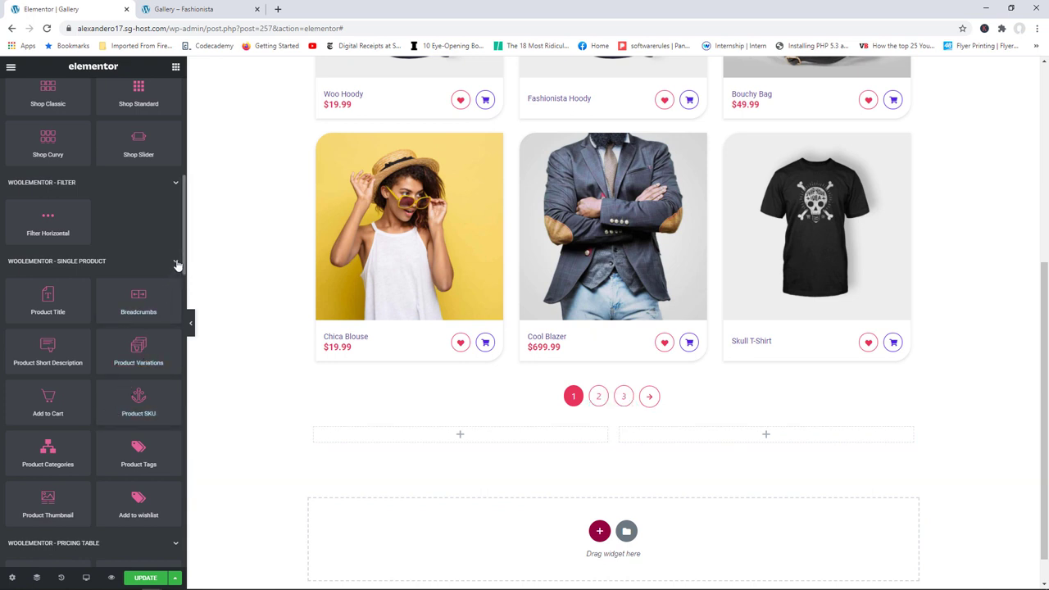
scroll(176, 329, "down", 8)
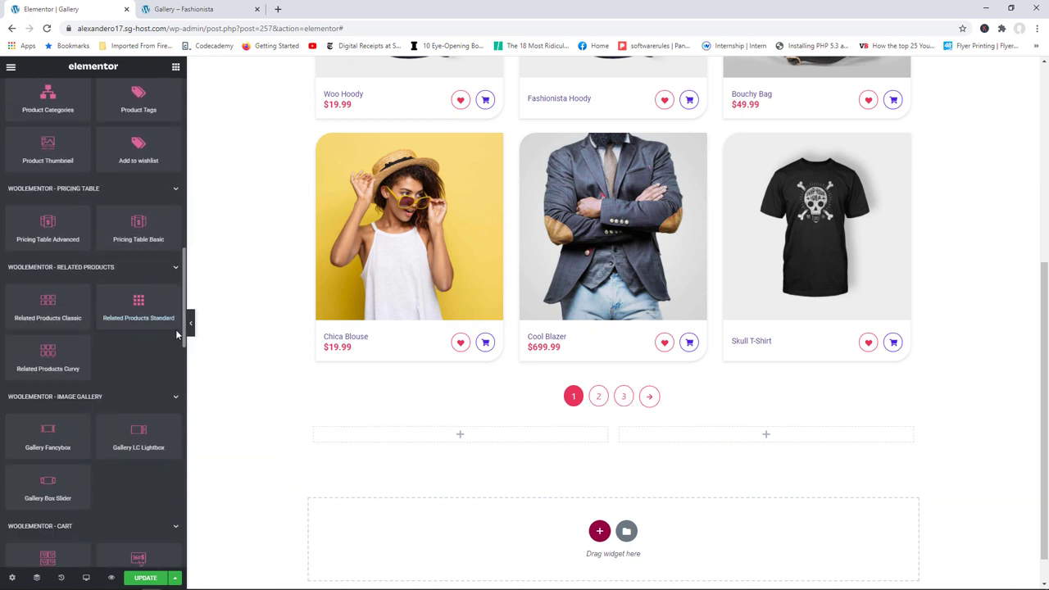
left_click_drag(47, 229, 480, 443)
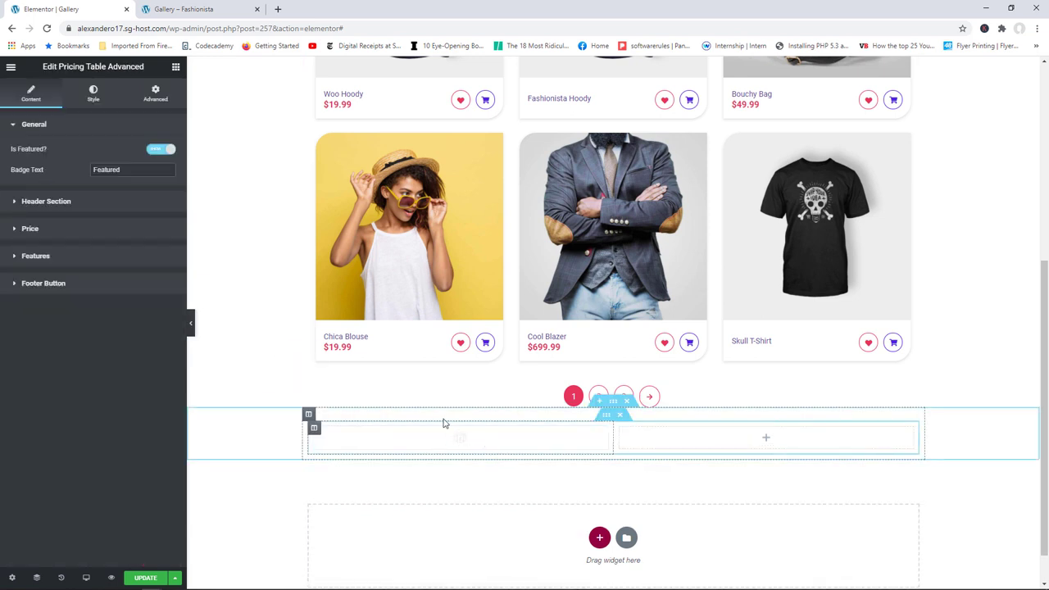
Step: Add a Pricing Table Advanced widget to the empty second column, and delete the whole pricing table section
left_click(175, 66)
scroll(121, 422, "down", 6)
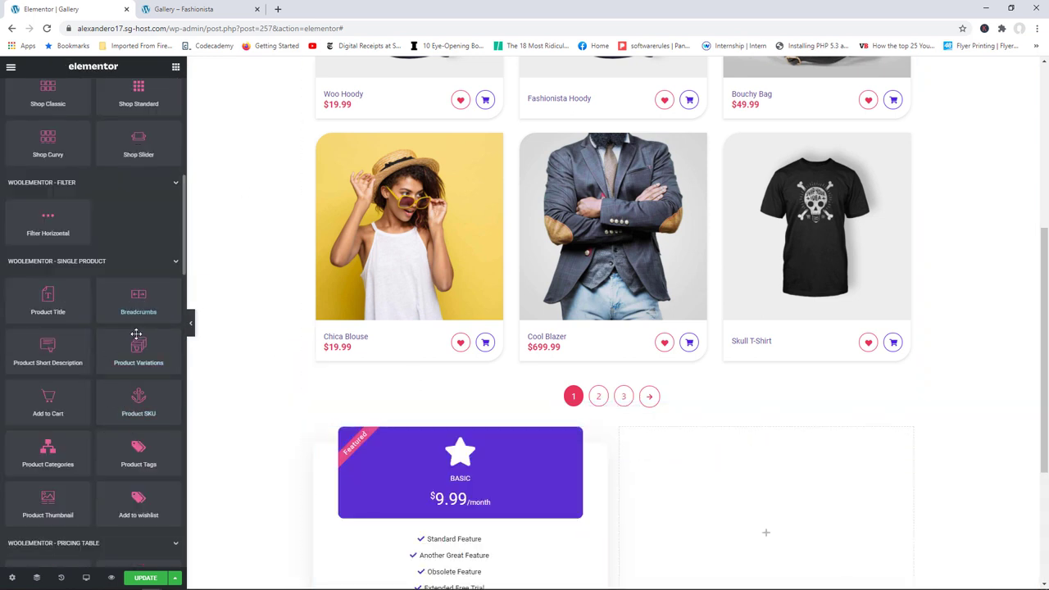
scroll(136, 334, "down", 5)
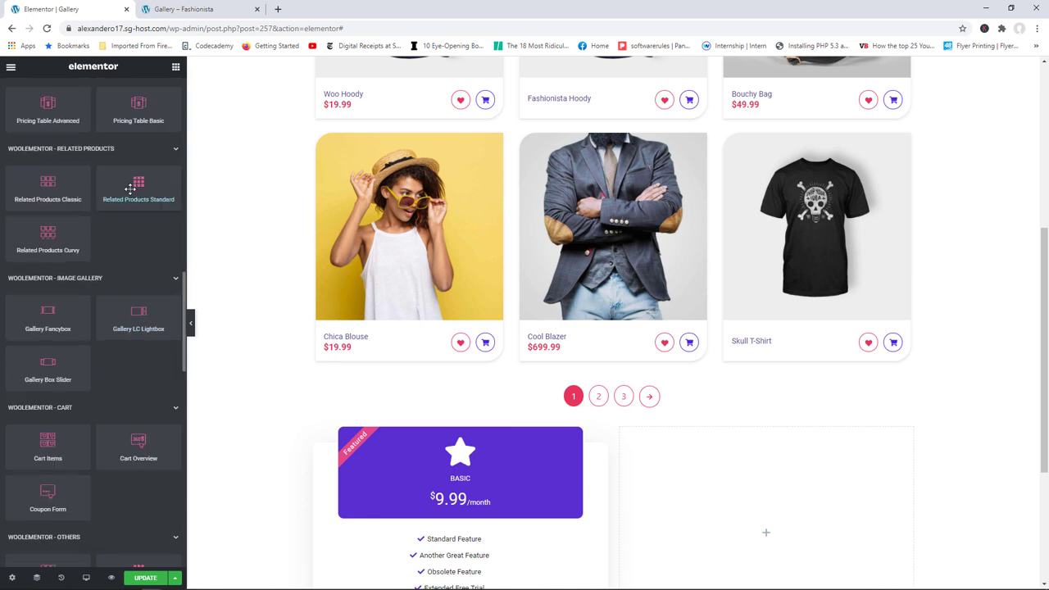
left_click_drag(61, 110, 779, 522)
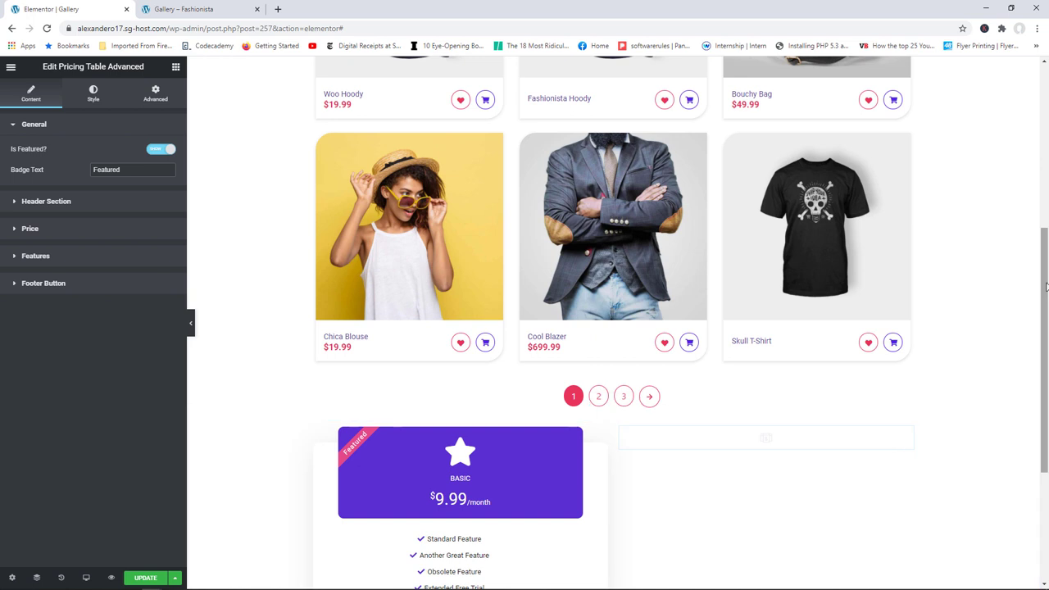
left_click_drag(1046, 296, 1046, 356)
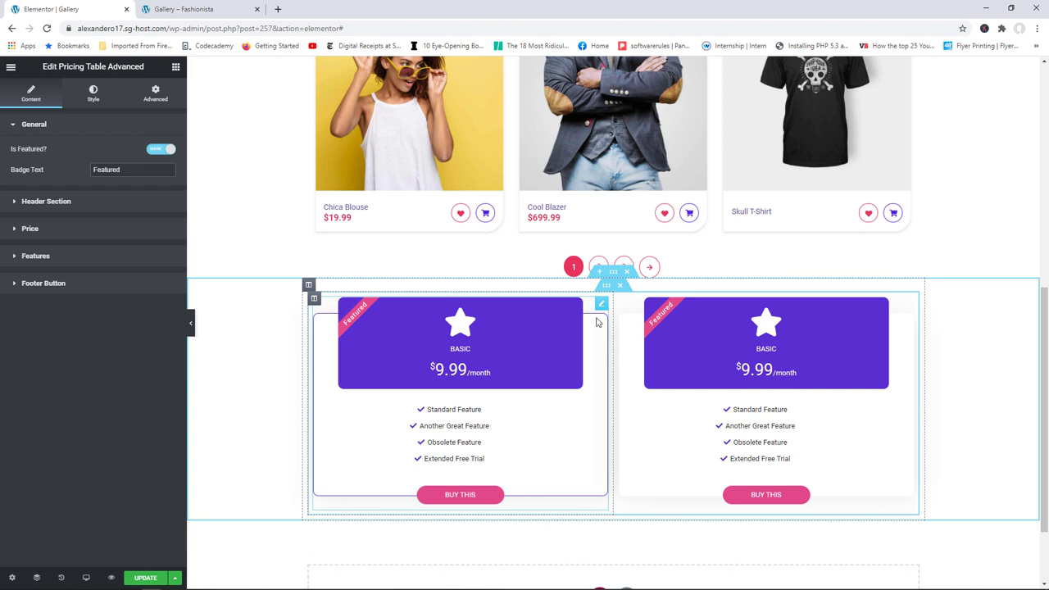
left_click(627, 272)
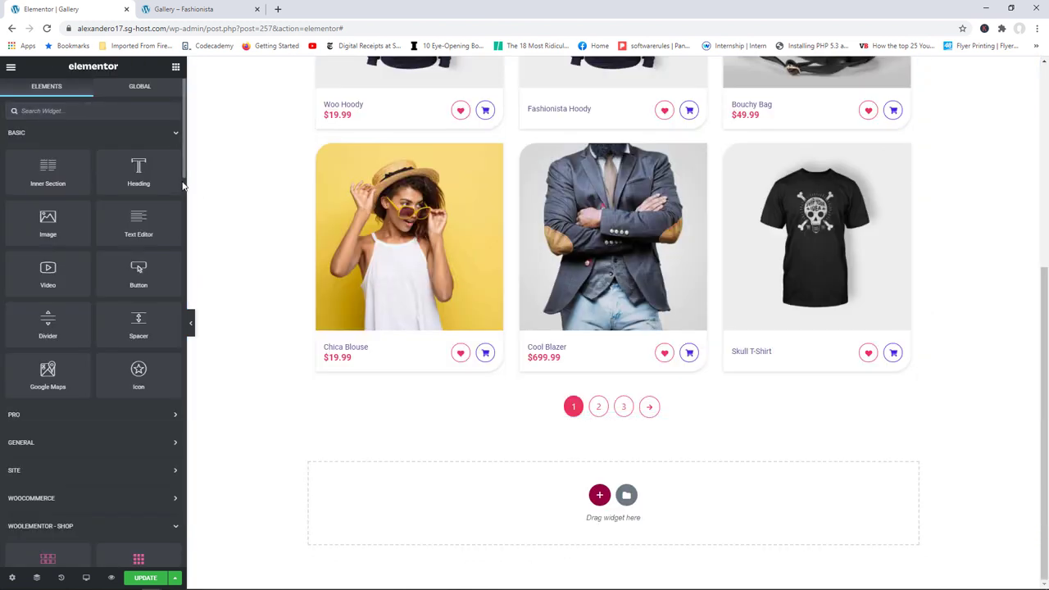
Step: Add the Woolementor Gallery Fancybox widget below the product pagination
scroll(183, 172, "down", 6)
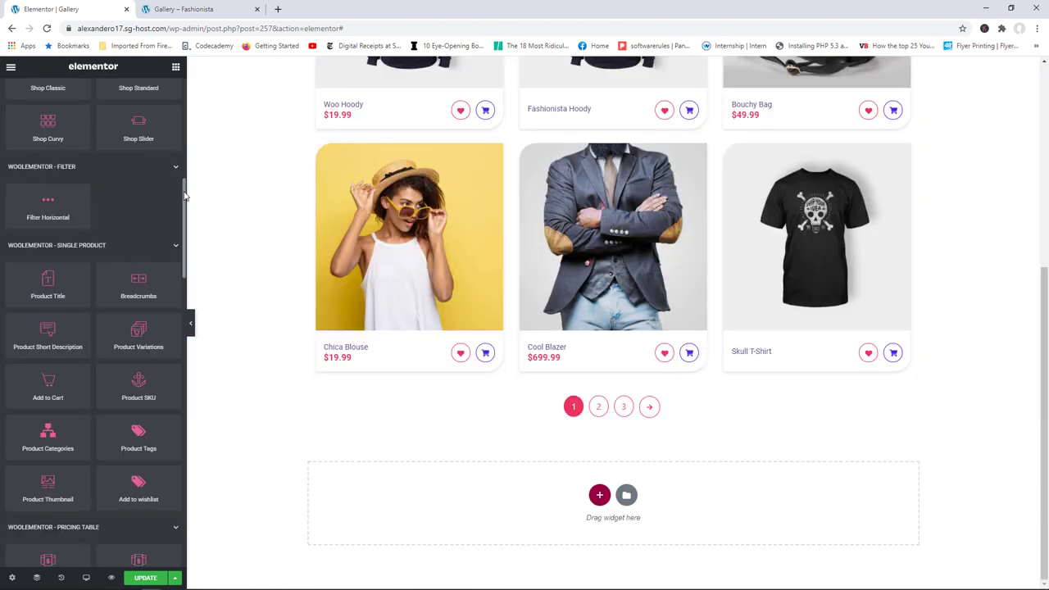
left_click_drag(184, 197, 169, 269)
scroll(169, 269, "down", 2)
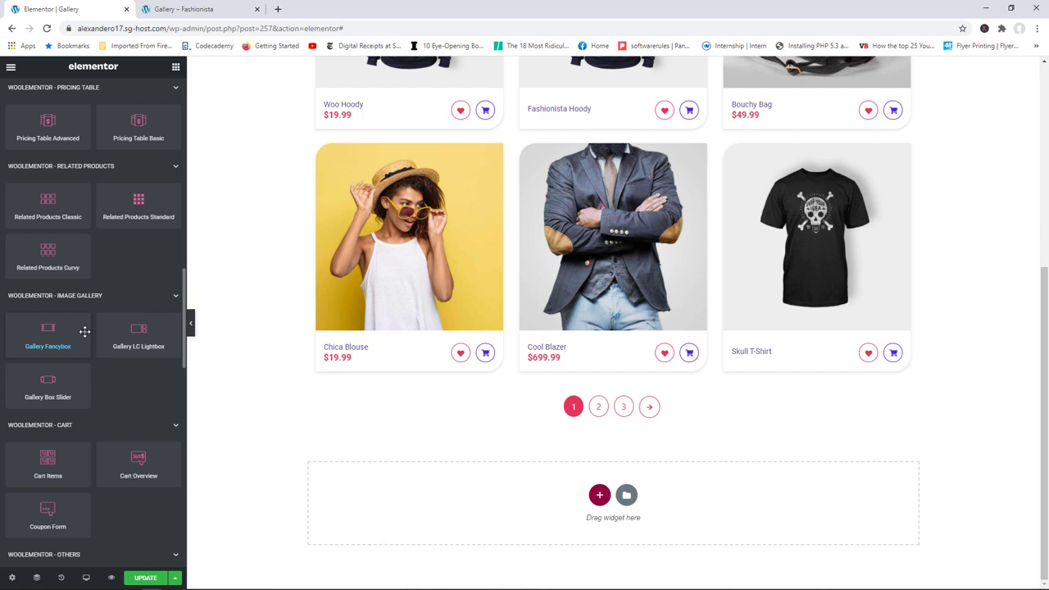
left_click_drag(45, 329, 516, 492)
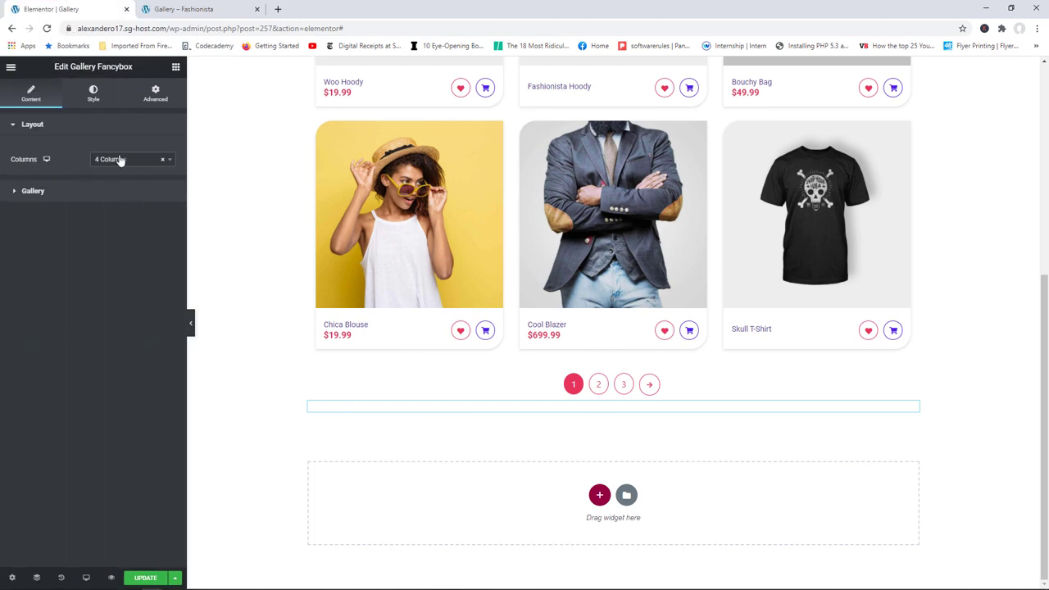
Step: Fill the Gallery Fancybox with four media library images: the woman on stone steps, black jacket, pink background and yellow top
left_click(36, 192)
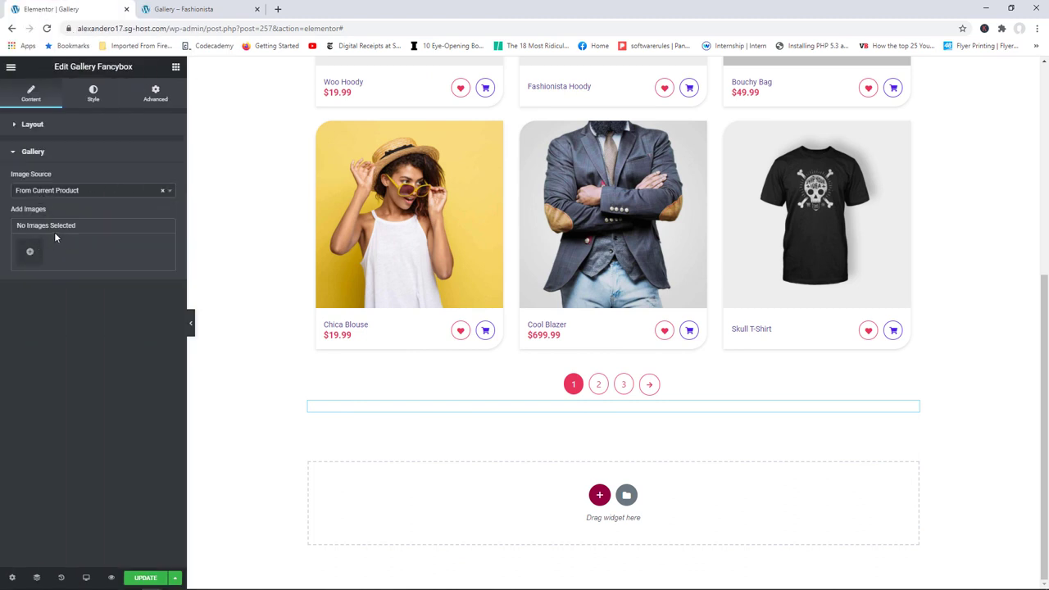
left_click(32, 253)
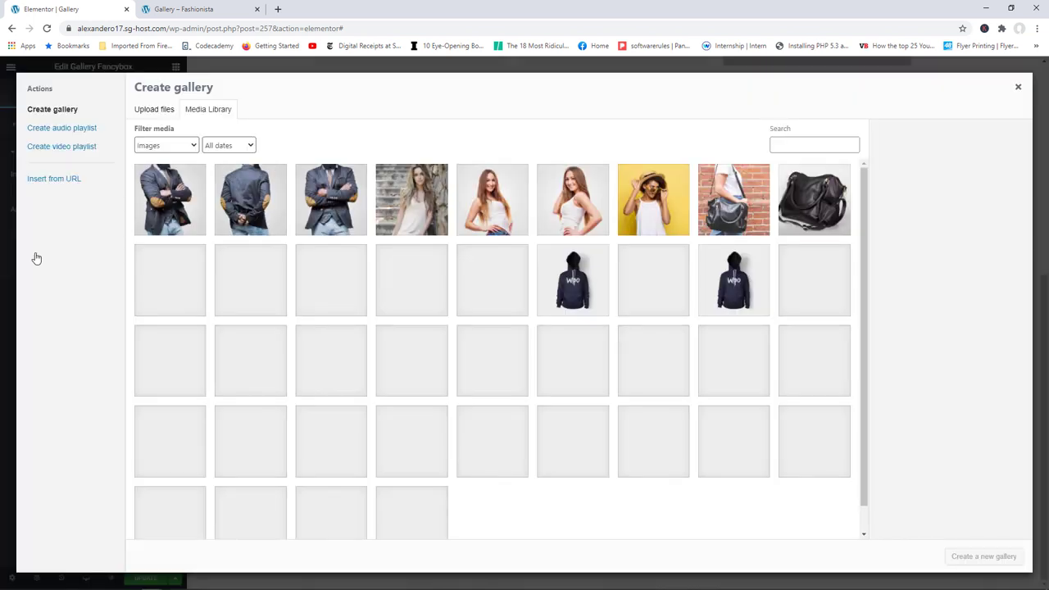
left_click(423, 211)
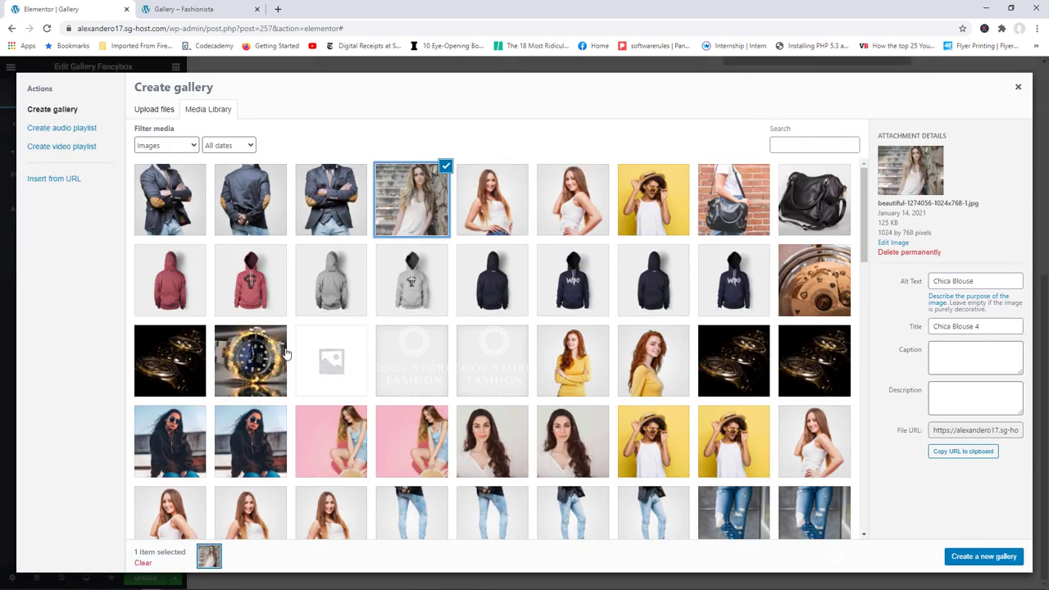
left_click(256, 436)
left_click(429, 447)
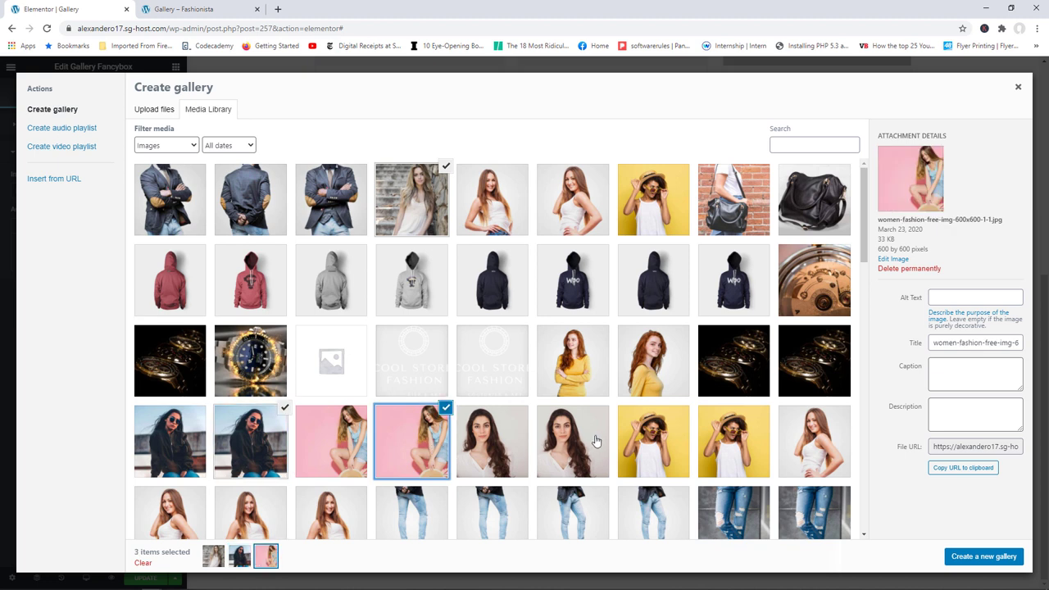
left_click(630, 388)
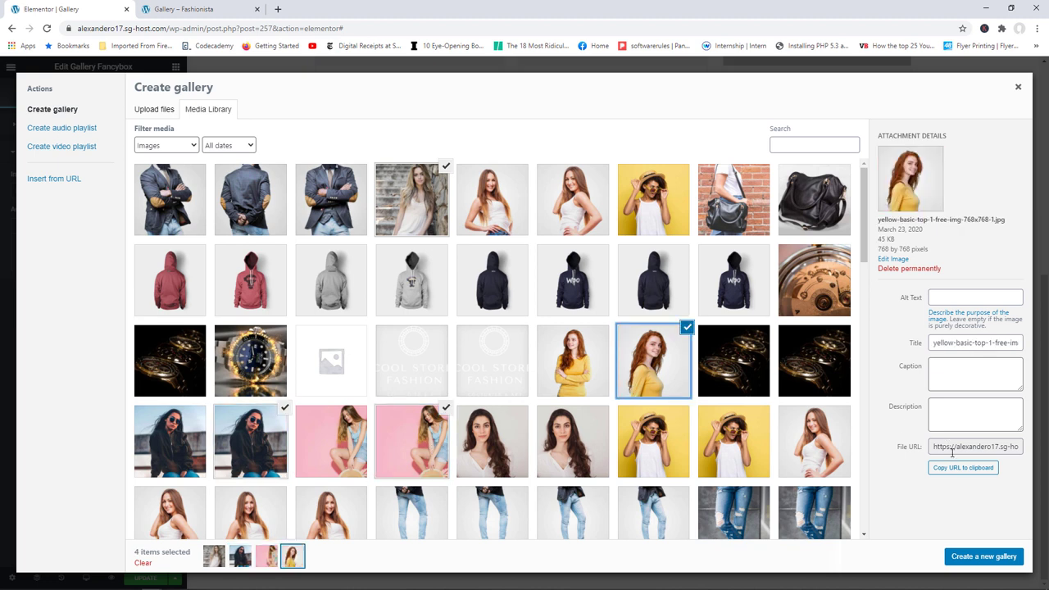
left_click(968, 557)
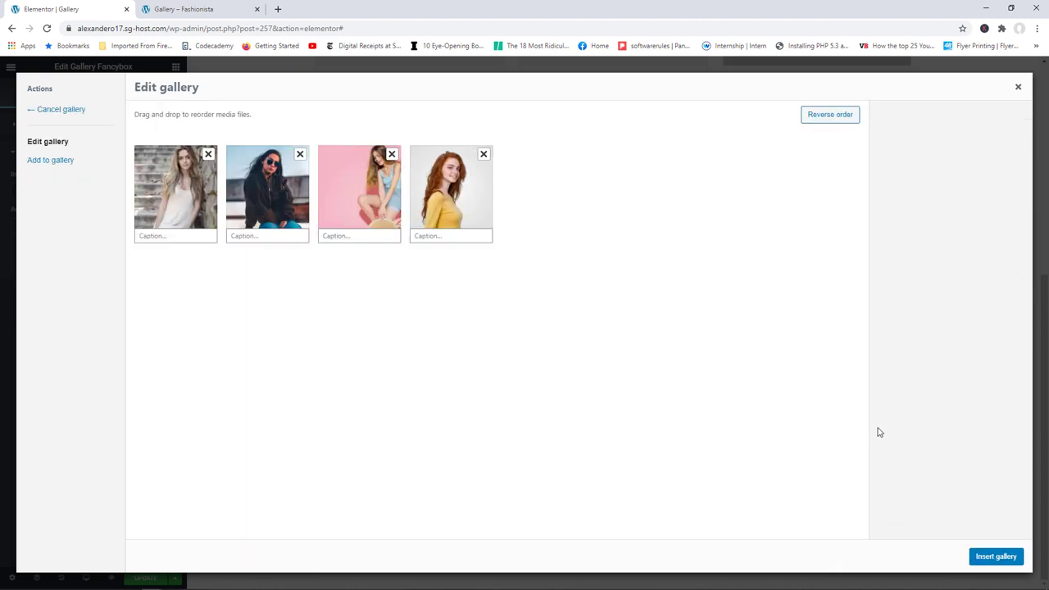
left_click(990, 557)
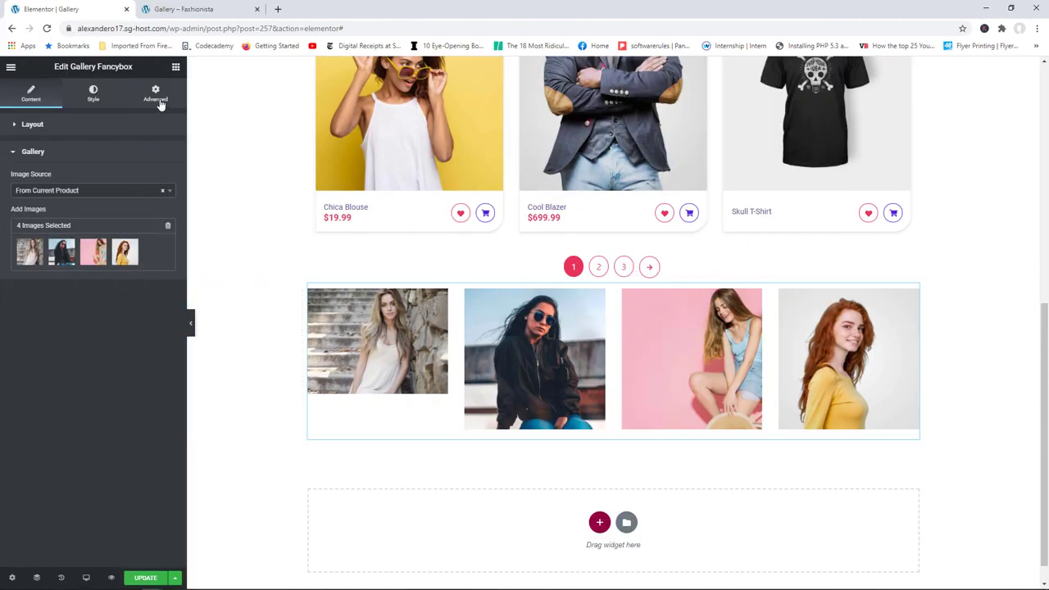
Step: Look over the remaining image gallery and cart widgets and delete the Gallery Fancybox section
left_click(175, 67)
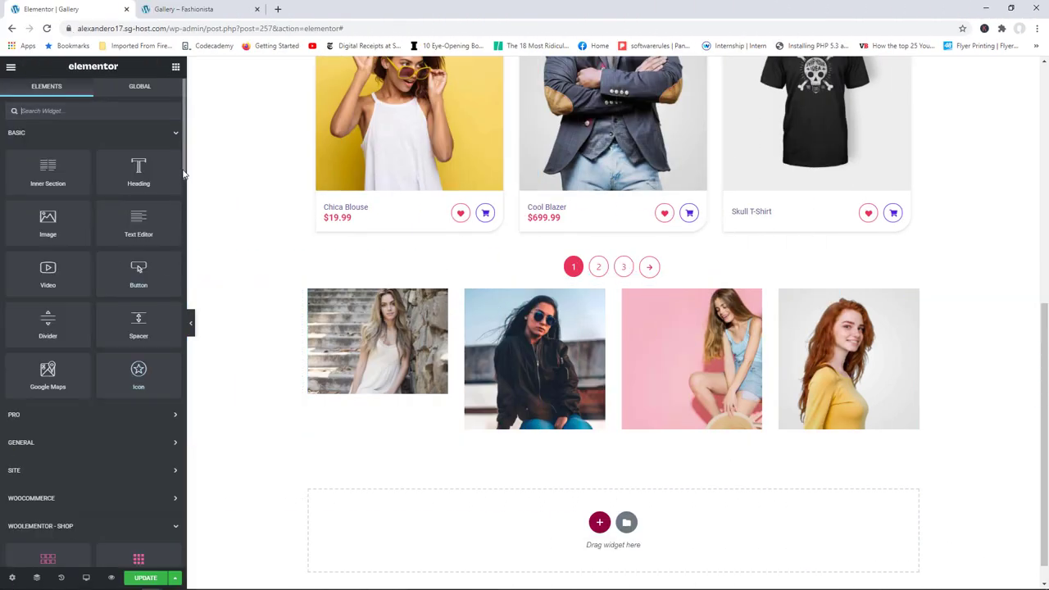
left_click_drag(184, 177, 158, 369)
scroll(157, 365, "down", 1)
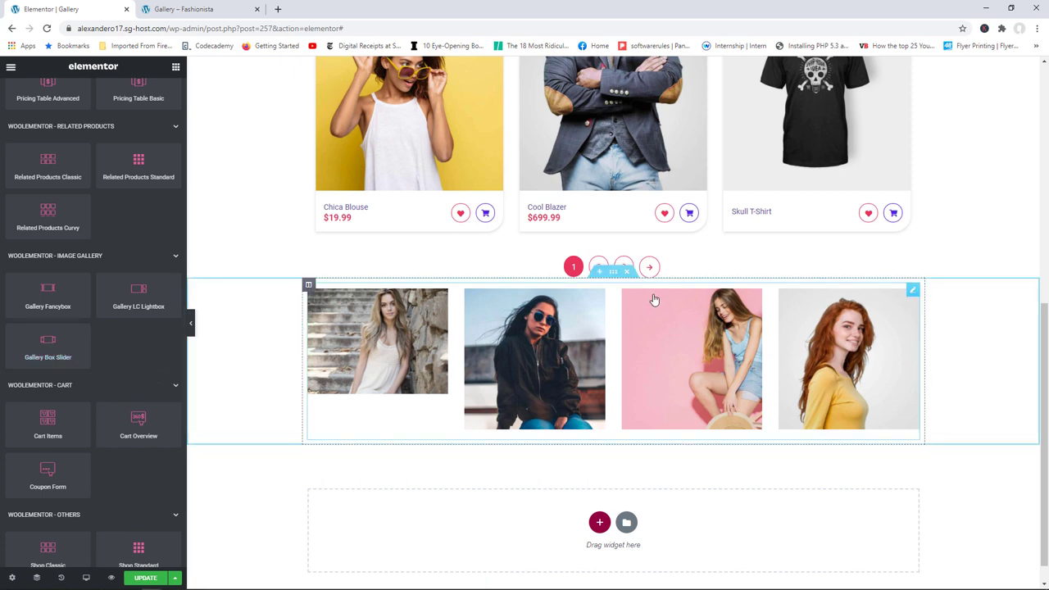
left_click(632, 279)
scroll(860, 377, "up", 5)
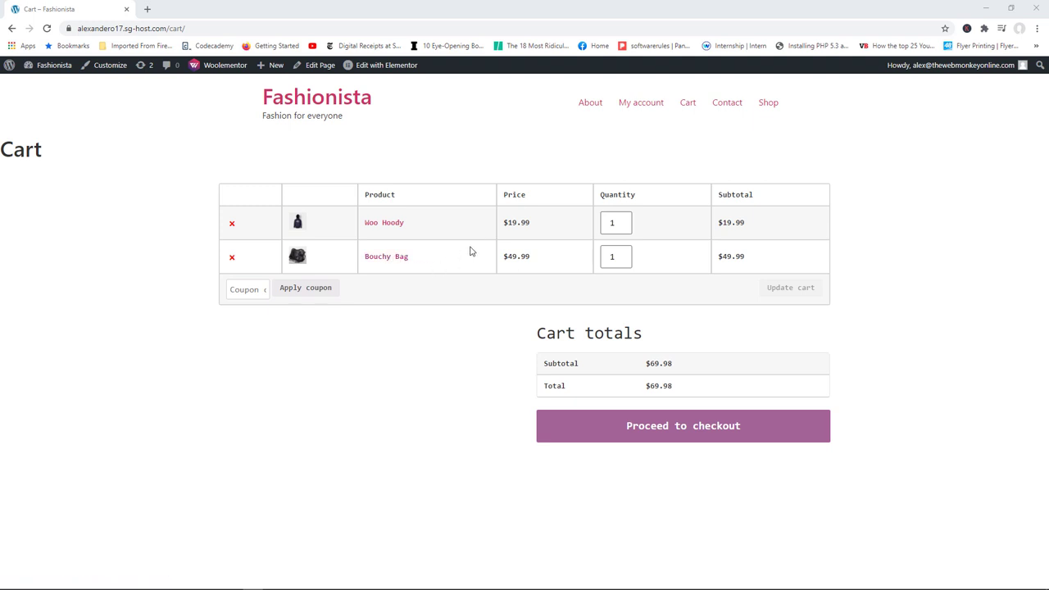
Step: Open the store's Cart page for editing in Elementor and delete the section holding the [woocommerce_cart] shortcode
left_click(386, 69)
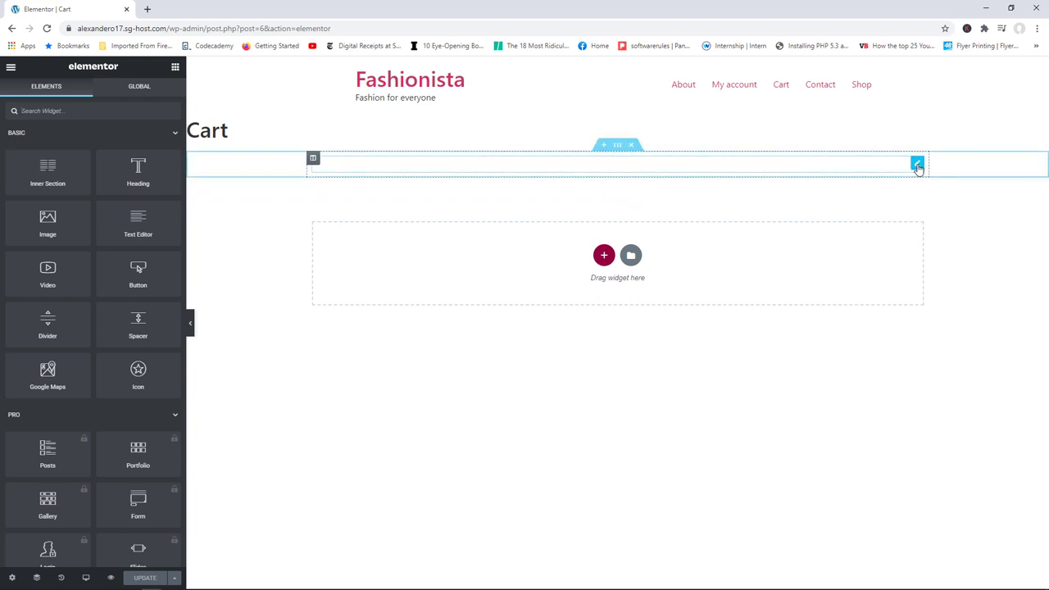
left_click(917, 165)
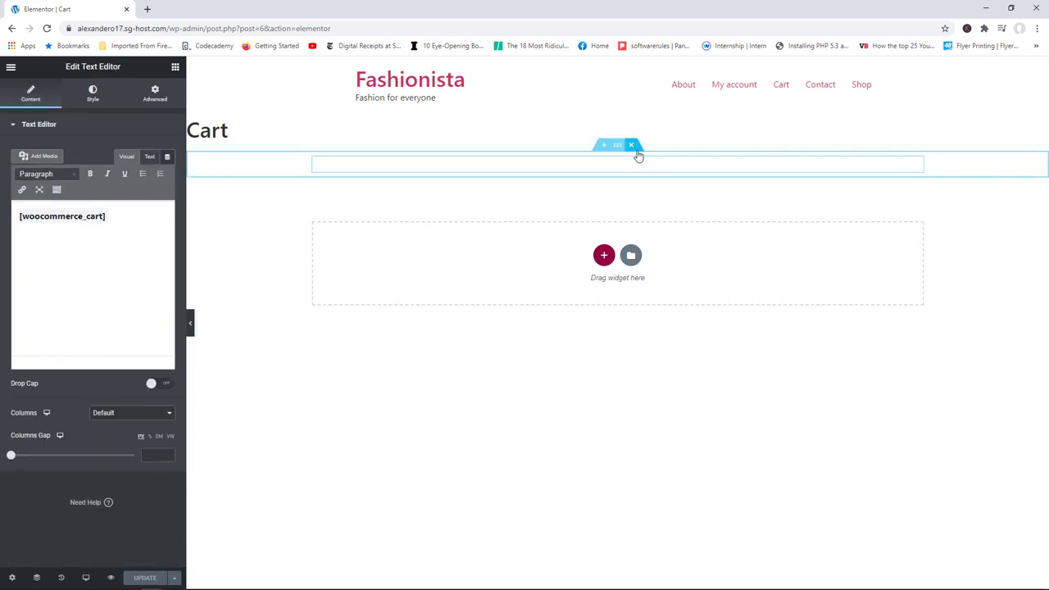
left_click(631, 145)
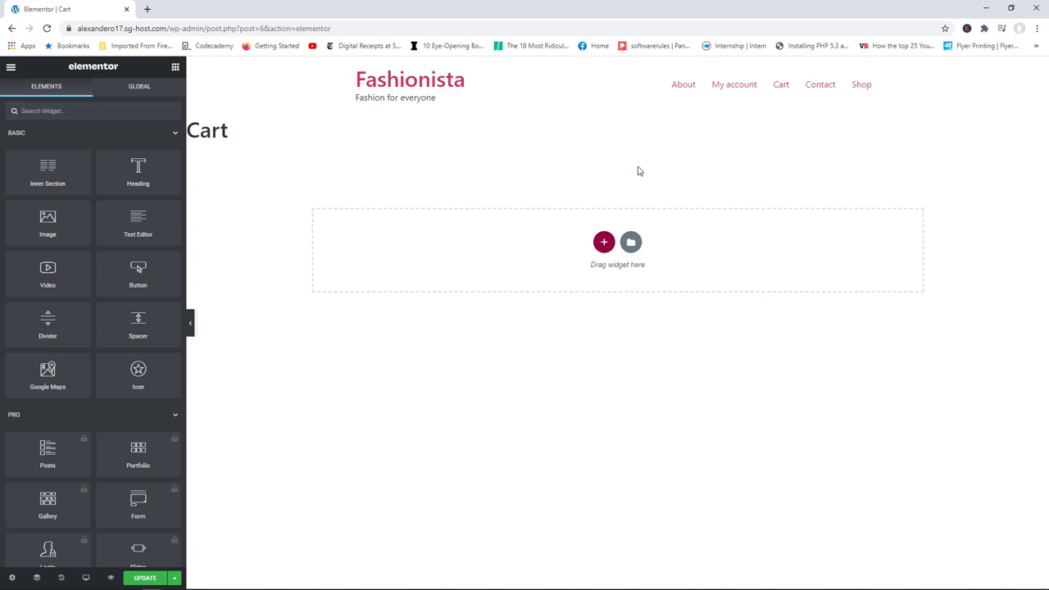
Step: Collapse the other open widget categories, from Basic to Woolementor - Others, leaving Woolementor - Cart expanded
left_click(160, 137)
left_click(162, 164)
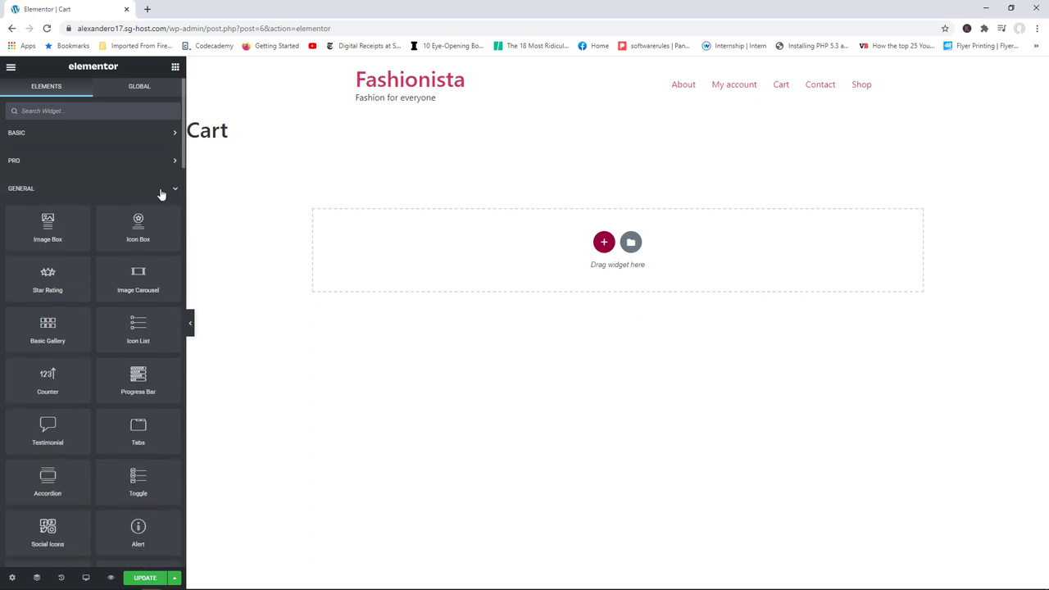
left_click(161, 192)
left_click(145, 281)
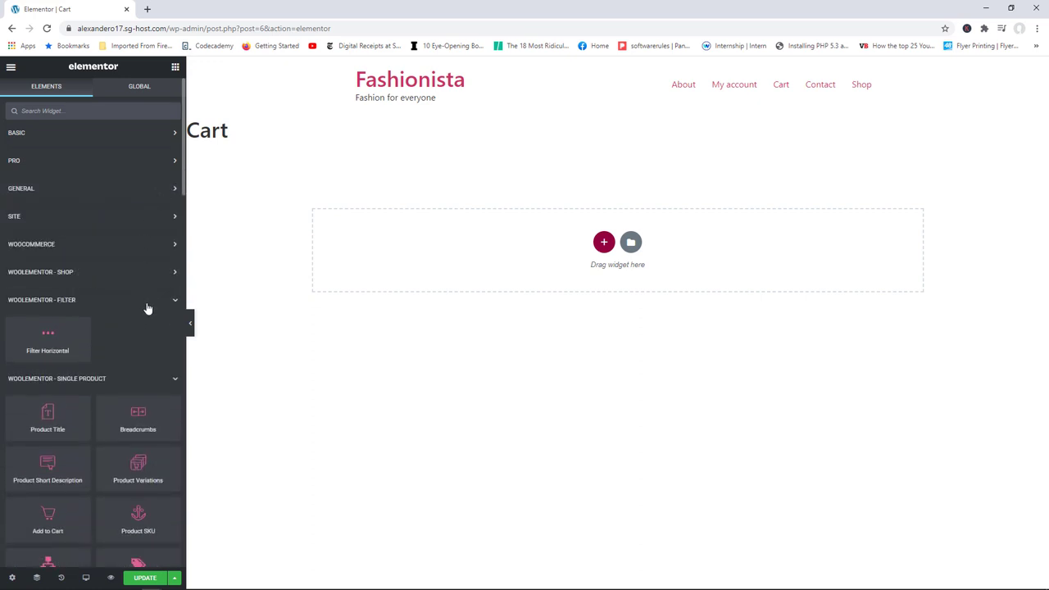
left_click(149, 304)
left_click(155, 332)
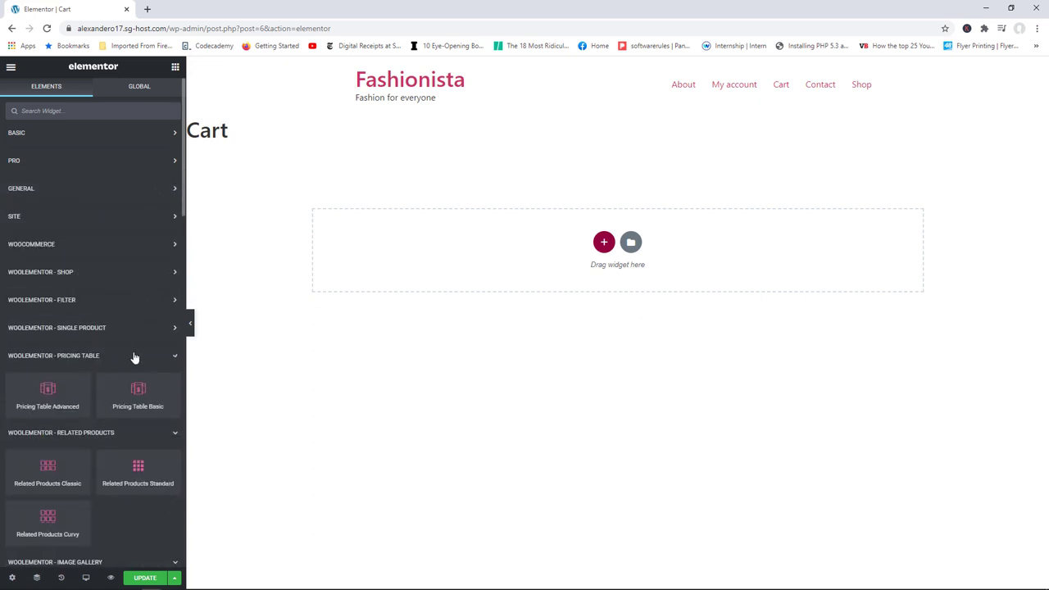
left_click(134, 355)
left_click(141, 385)
left_click(143, 412)
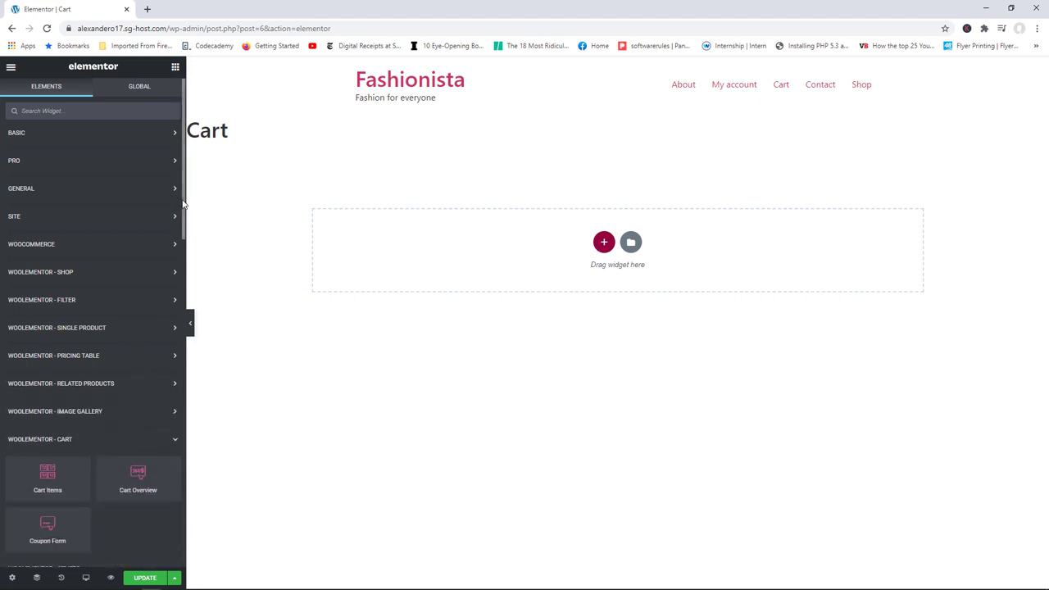
scroll(156, 348, "down", 3)
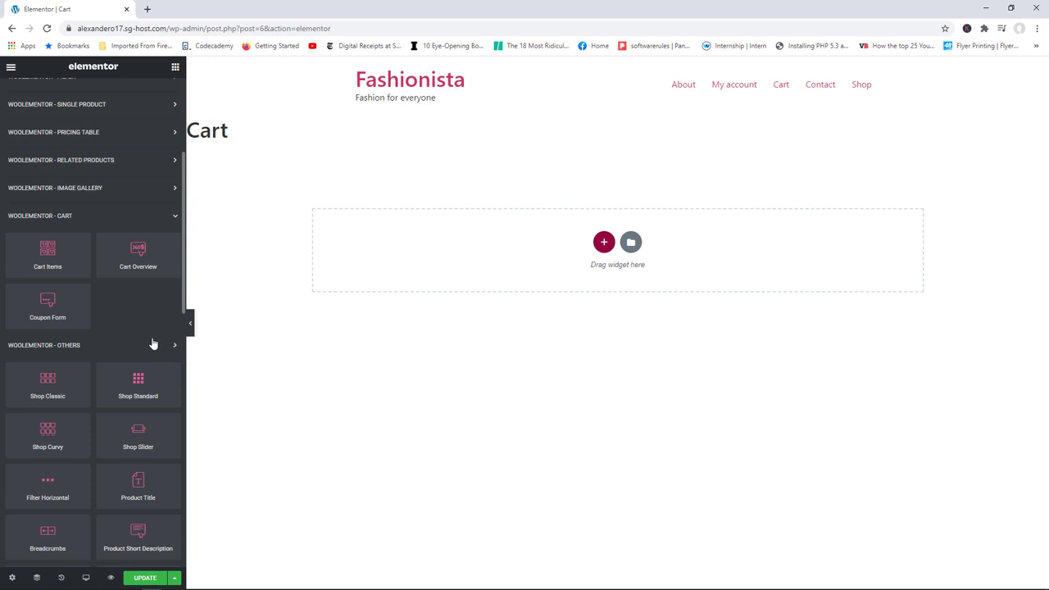
left_click(156, 345)
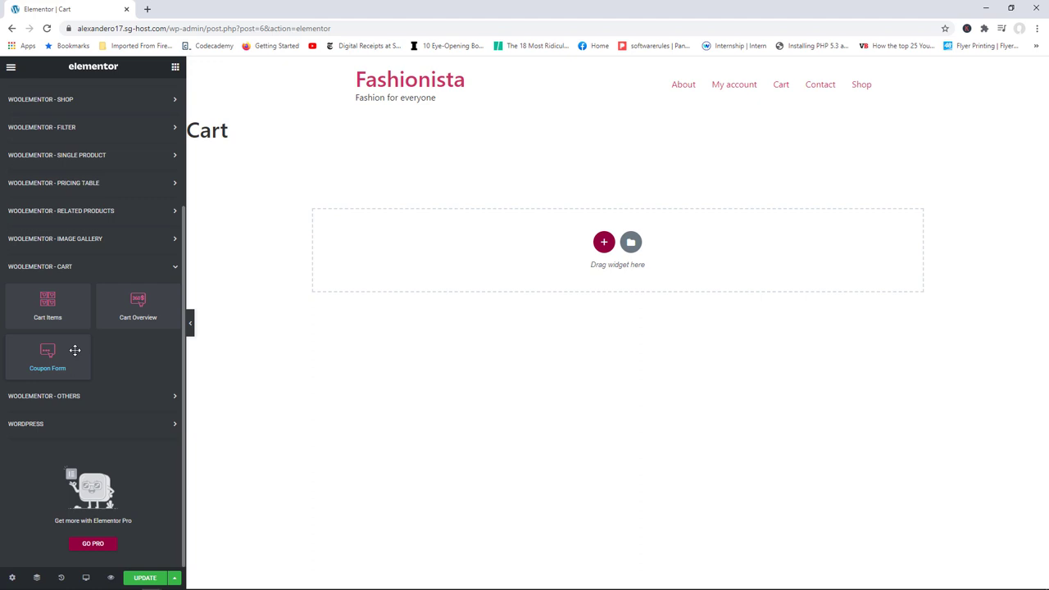
Step: Add the Cart Items widget to the empty Cart page and hide its product Category
left_click_drag(51, 310, 451, 242)
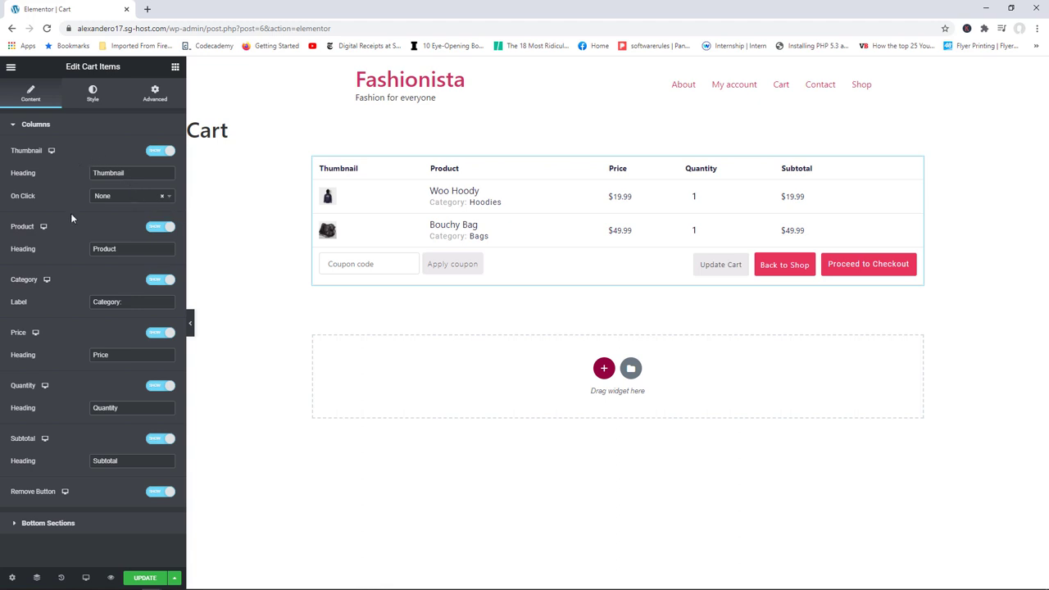
left_click(158, 281)
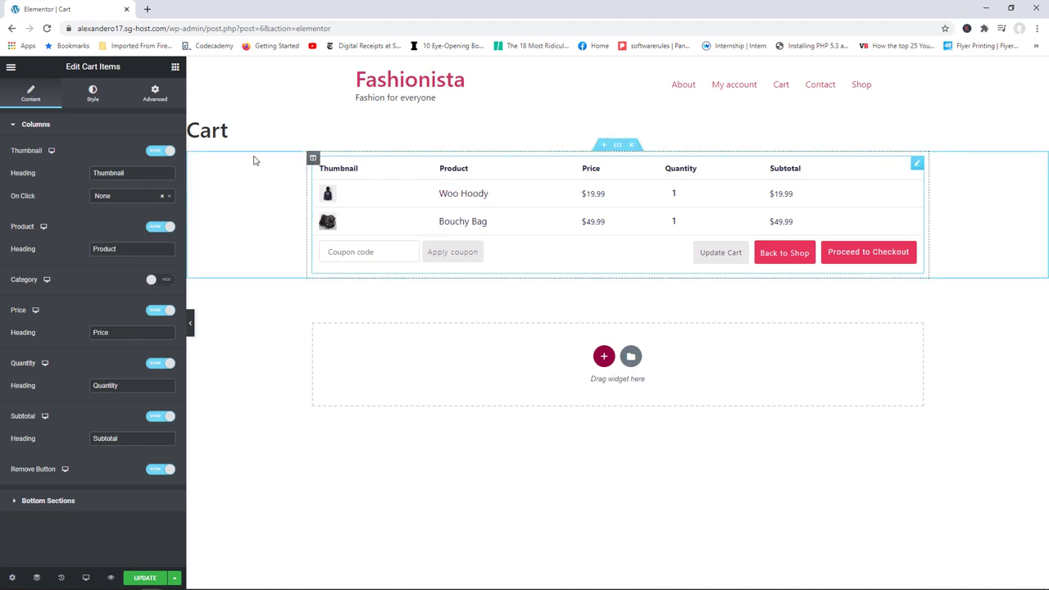
Step: Add the Cart Overview widget below the cart items table and place the Coupon Form widget between the two
left_click(174, 67)
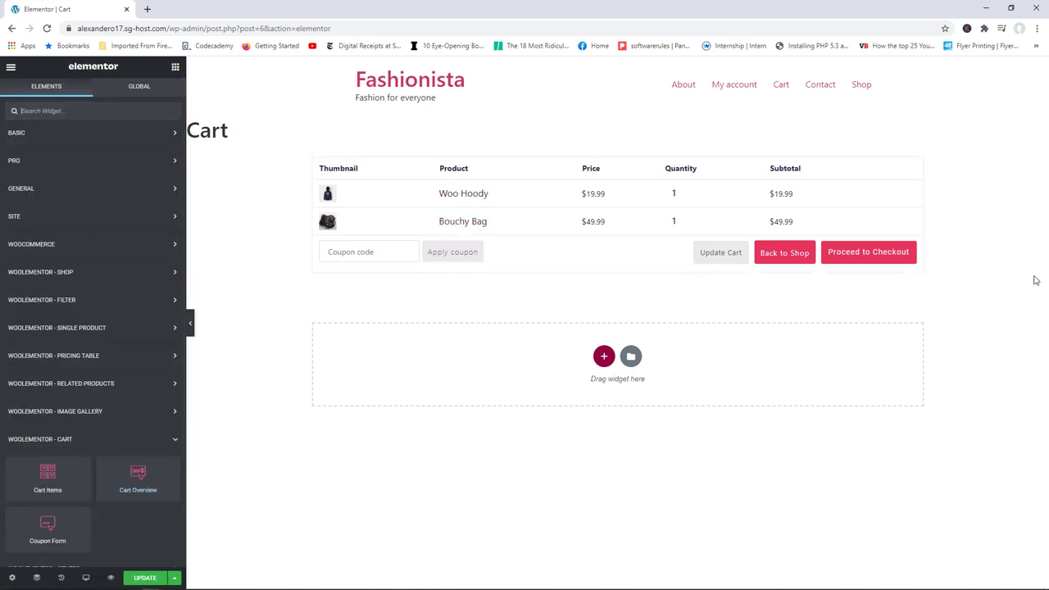
left_click_drag(141, 477, 553, 269)
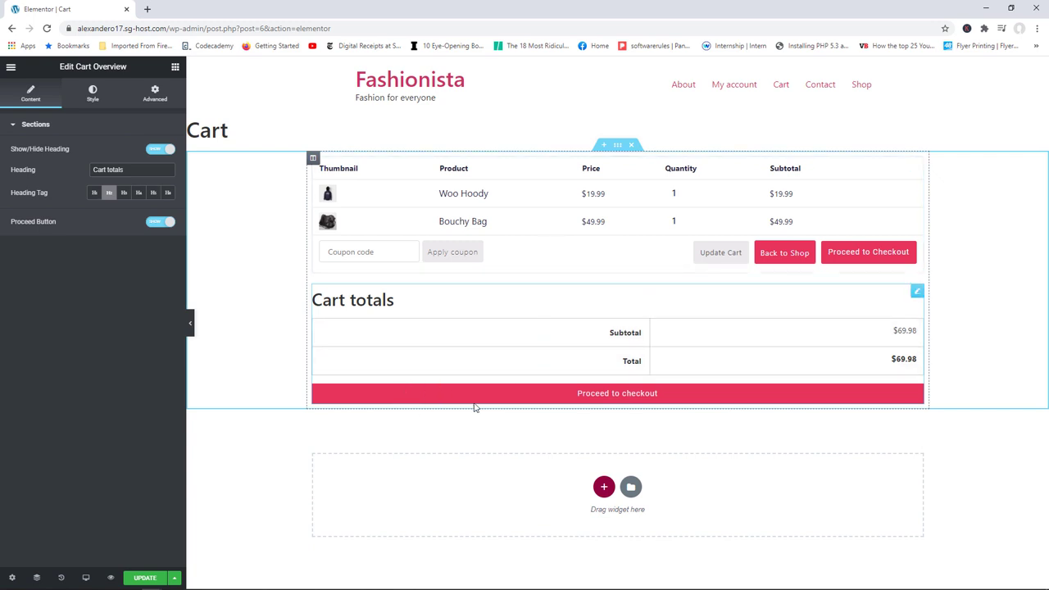
left_click(175, 67)
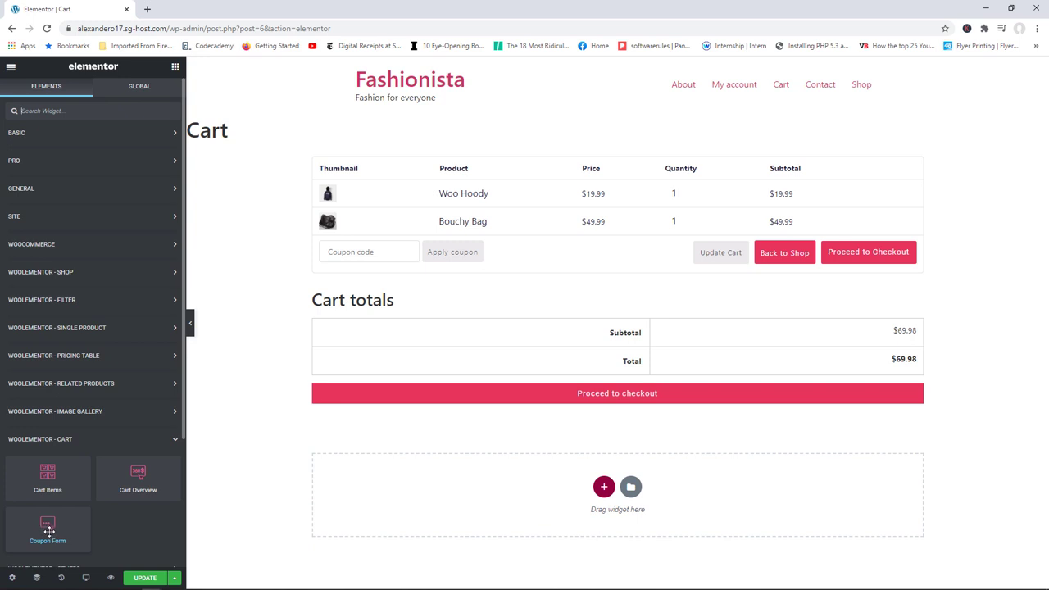
left_click_drag(47, 528, 545, 281)
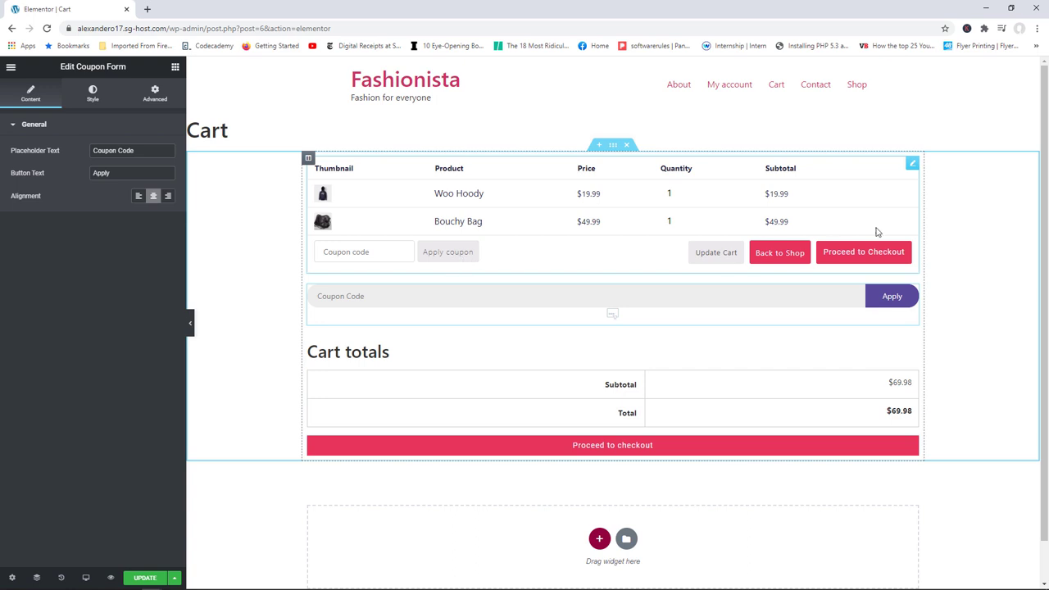
Step: Hide the Coupon Area in the Cart Items widget's bottom sections, update the Cart page and leave its editor
left_click(911, 164)
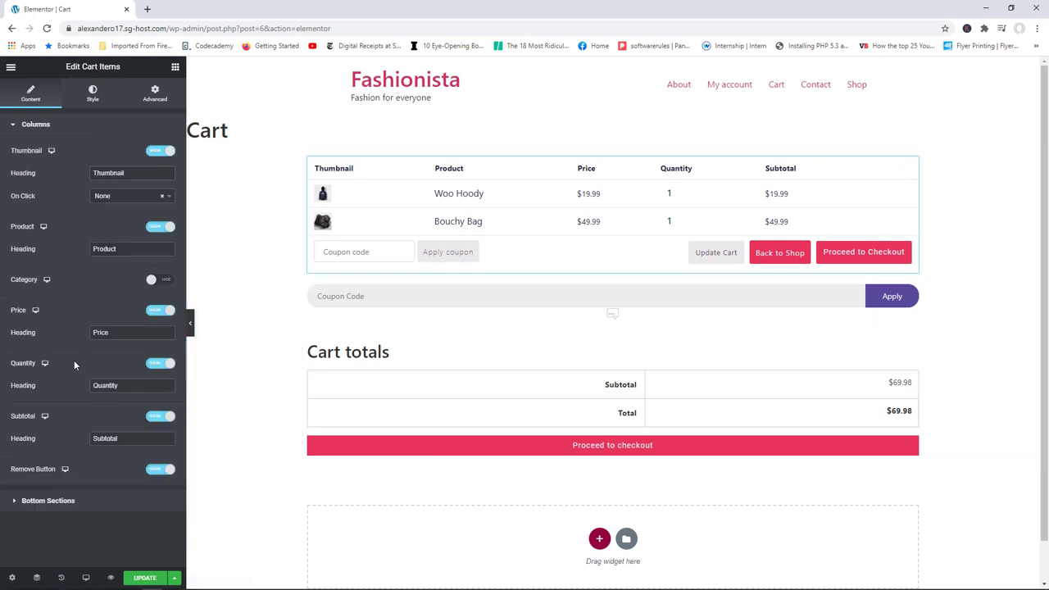
left_click(59, 501)
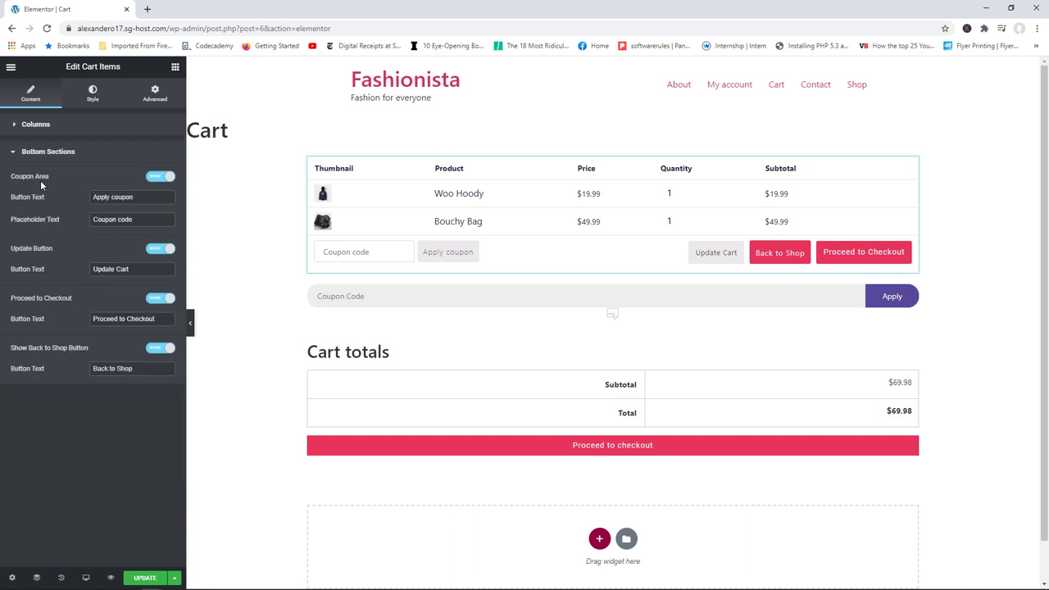
left_click(161, 177)
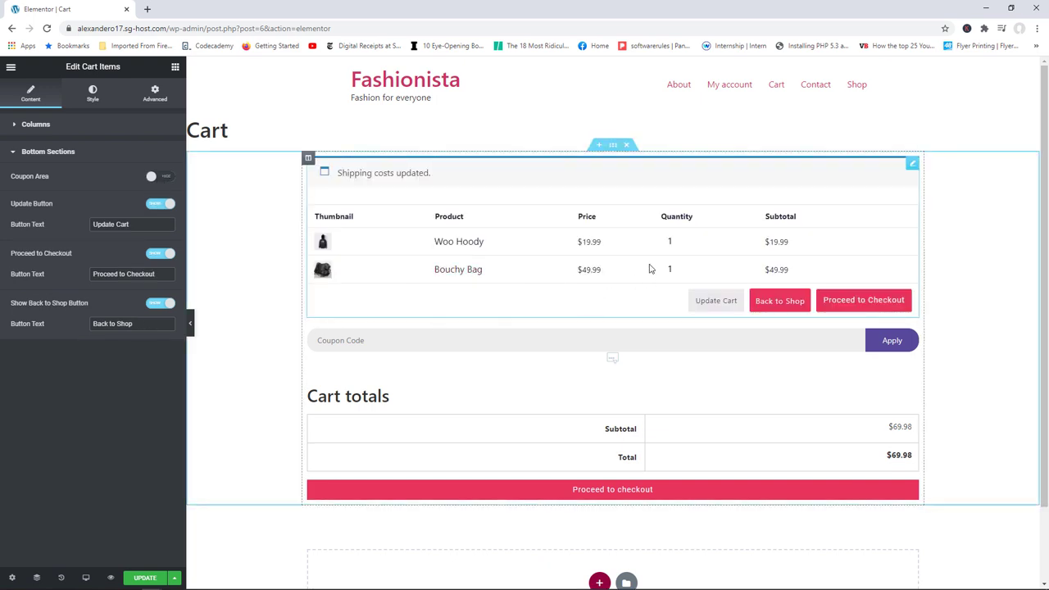
left_click(146, 578)
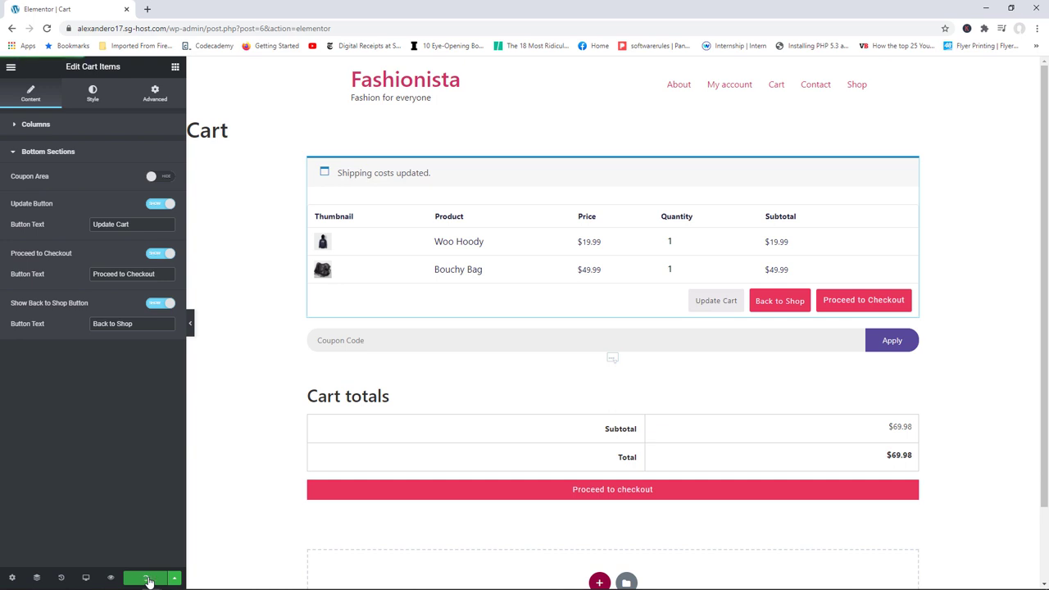
left_click(11, 67)
left_click(66, 236)
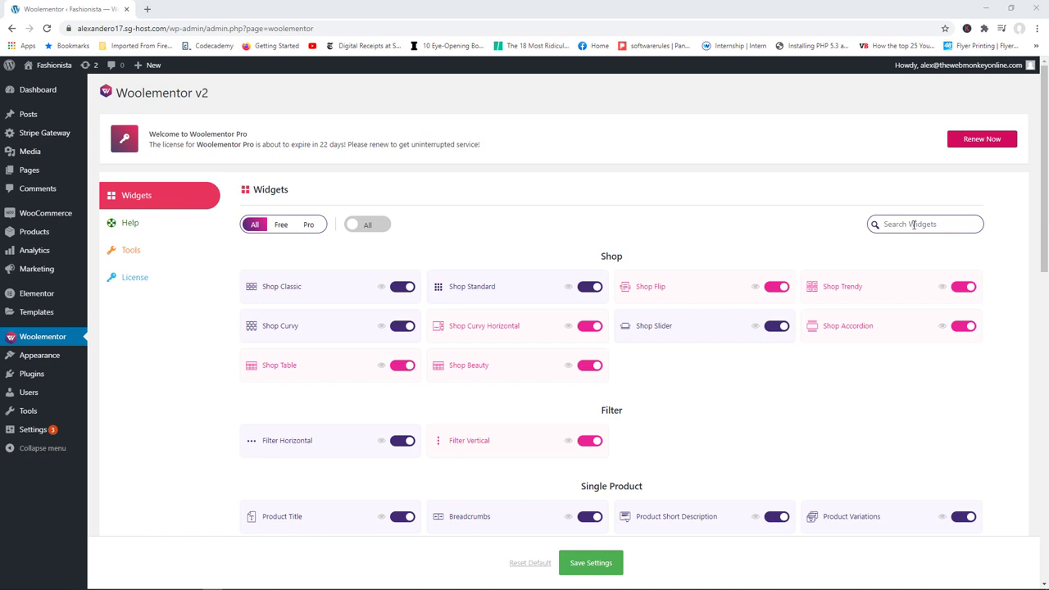
Step: Filter the Woolementor widget list to Pro widgets only and examine the categories from Shop downward
left_click(310, 227)
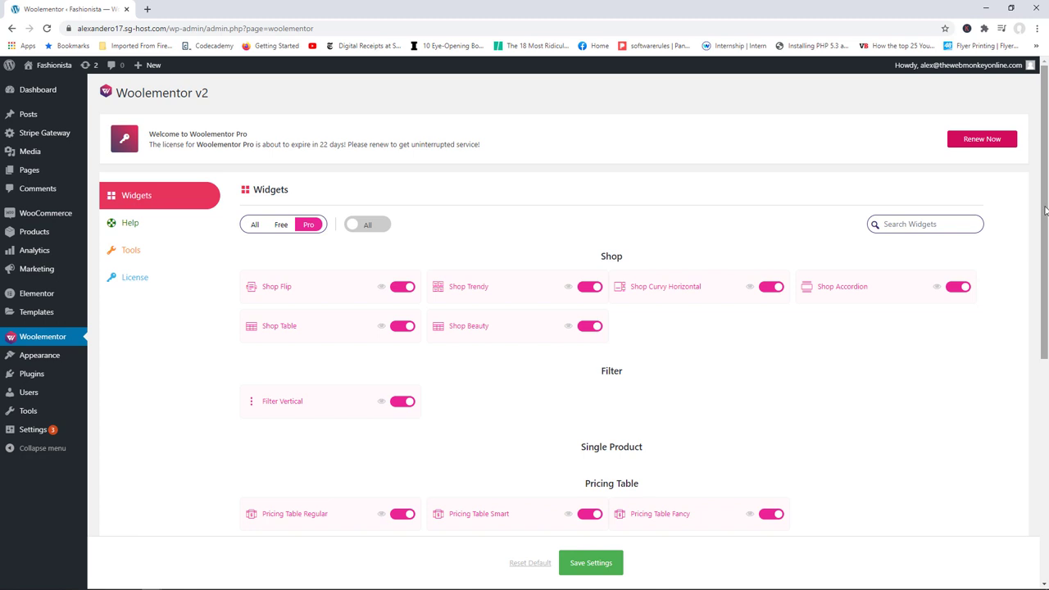
scroll(1045, 212, "down", 1)
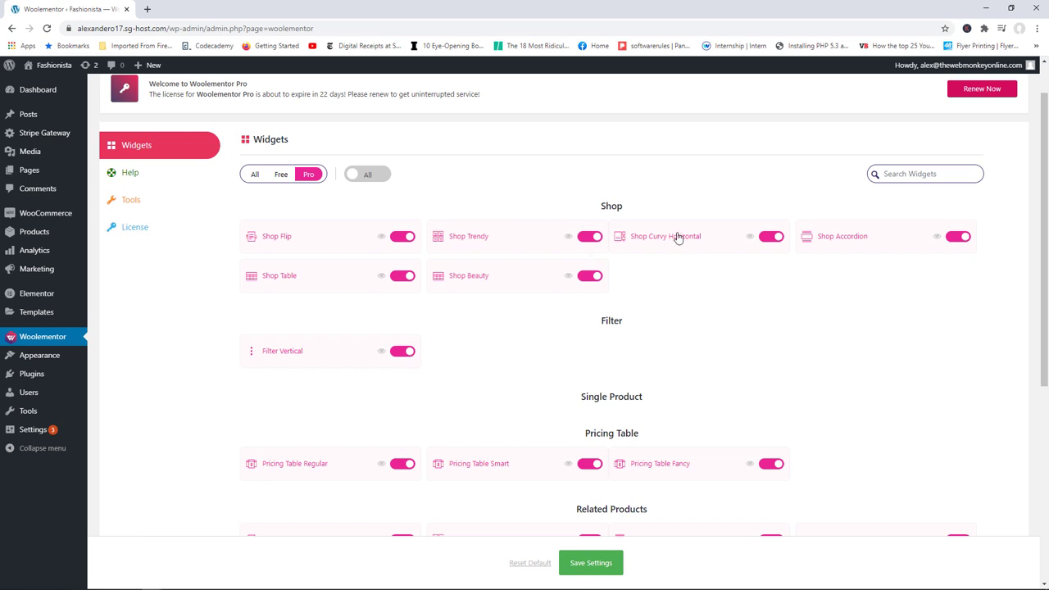
scroll(496, 234, "down", 2)
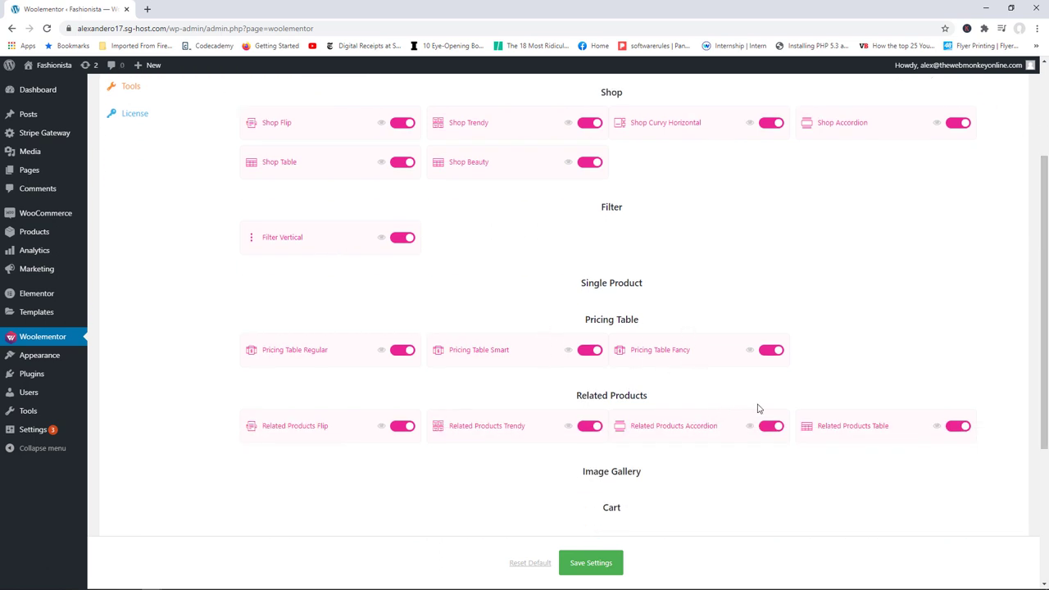
left_click_drag(1044, 282, 1045, 400)
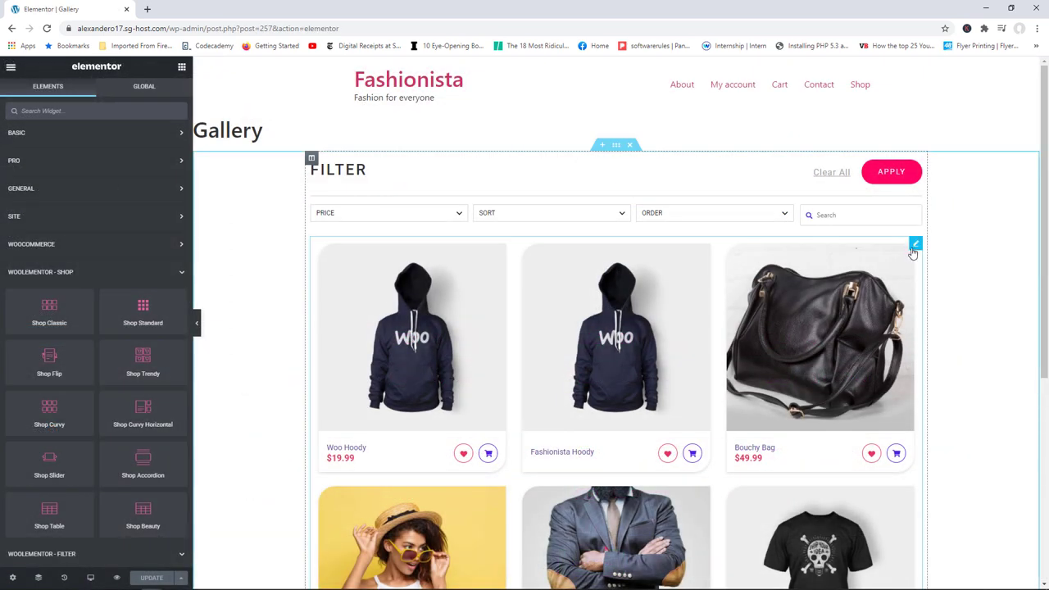
Step: On the Gallery page, delete the Shop Classic widget and place a Shop Trendy widget below the product filter
right_click(915, 248)
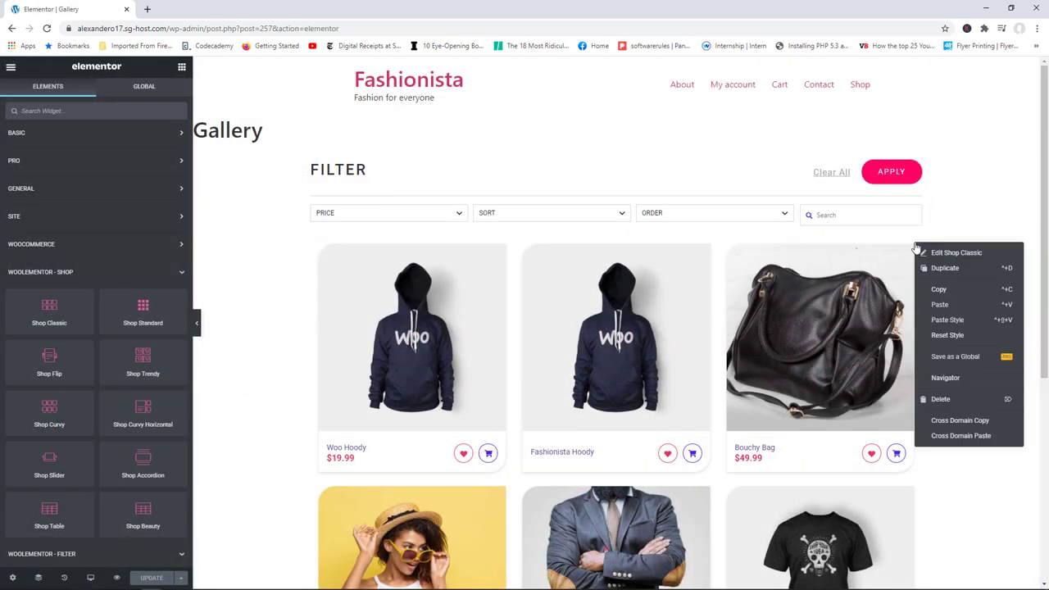
left_click(940, 399)
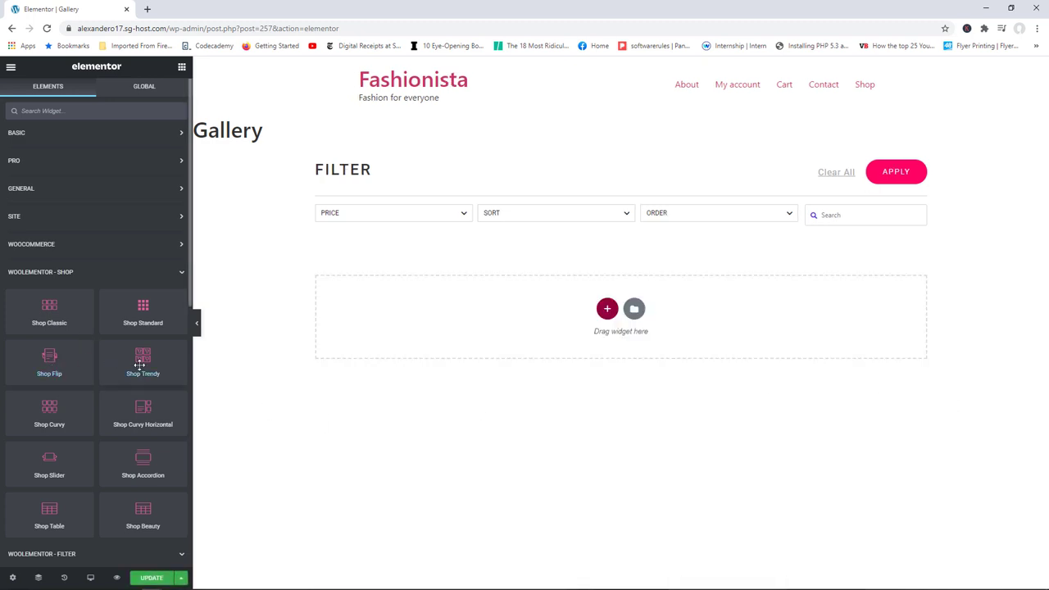
left_click_drag(142, 361, 489, 297)
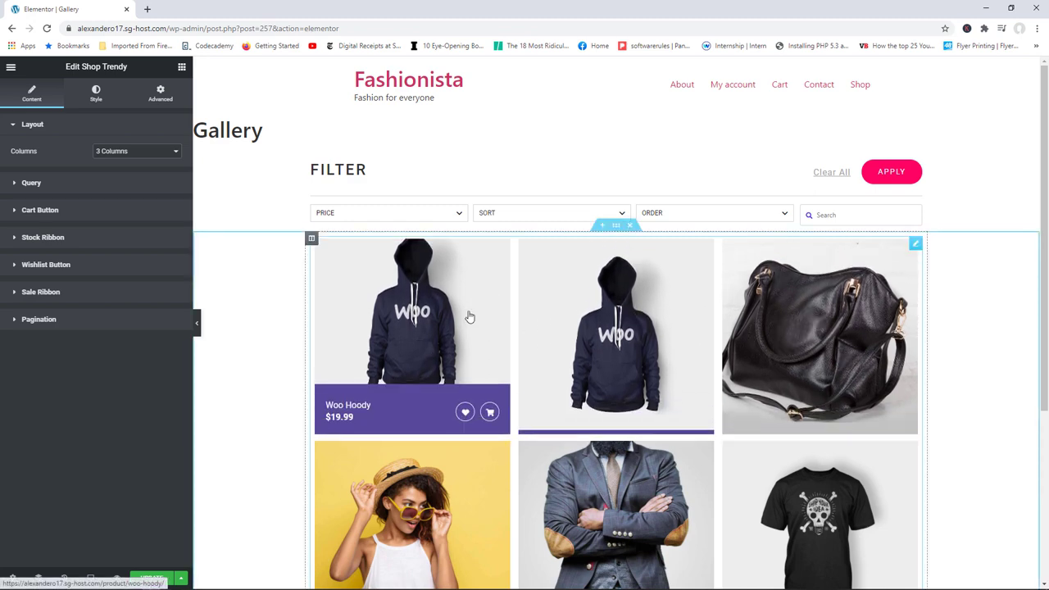
scroll(734, 223, "down", 3)
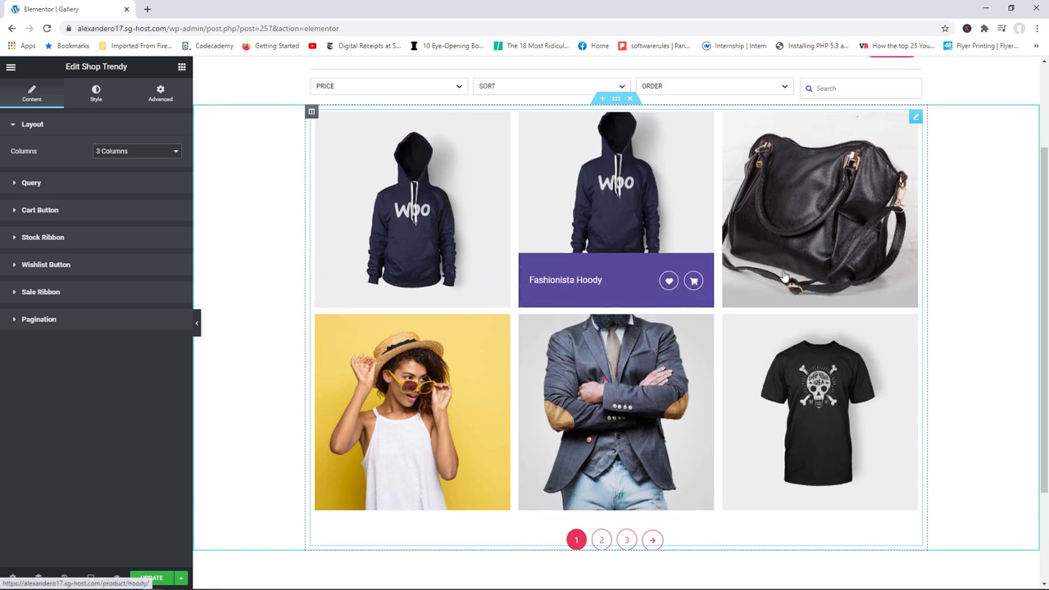
left_click_drag(1045, 265, 1011, 239)
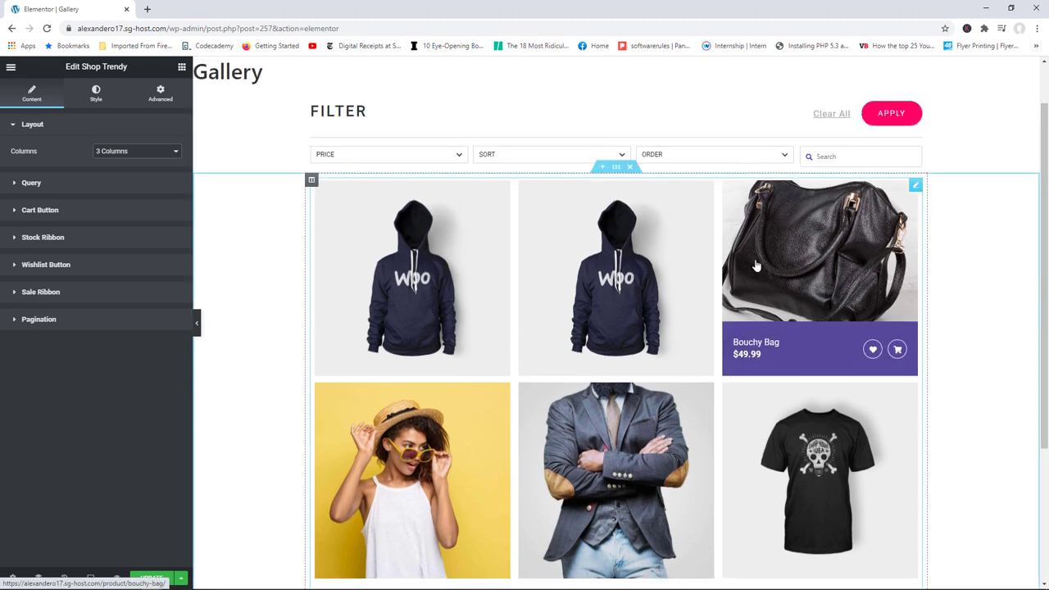
Step: Replace the Shop Trendy widget below the filter with a Shop Flip widget and preview its product cards
left_click(181, 68)
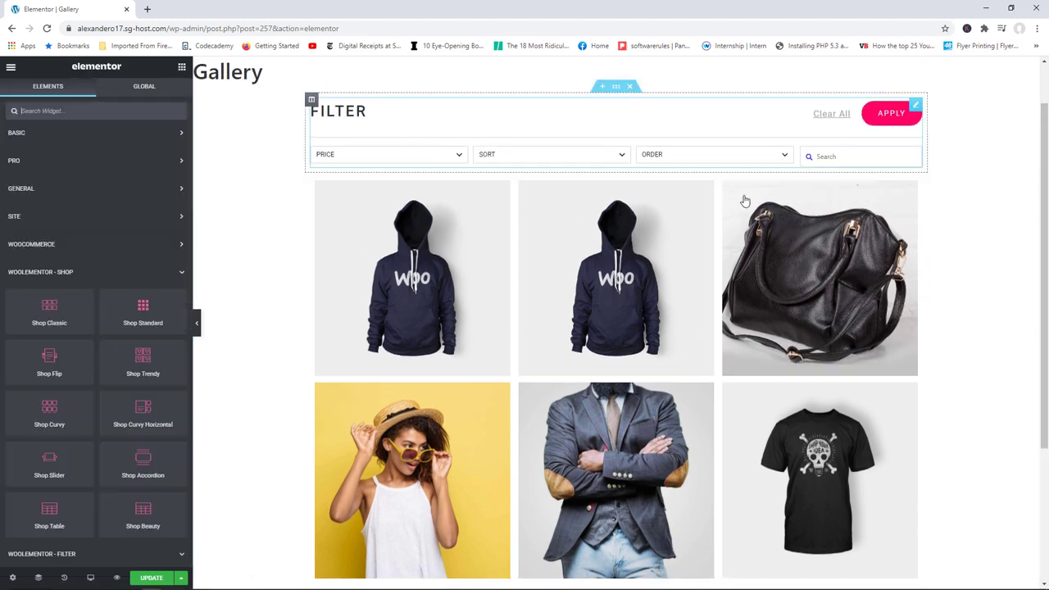
right_click(916, 190)
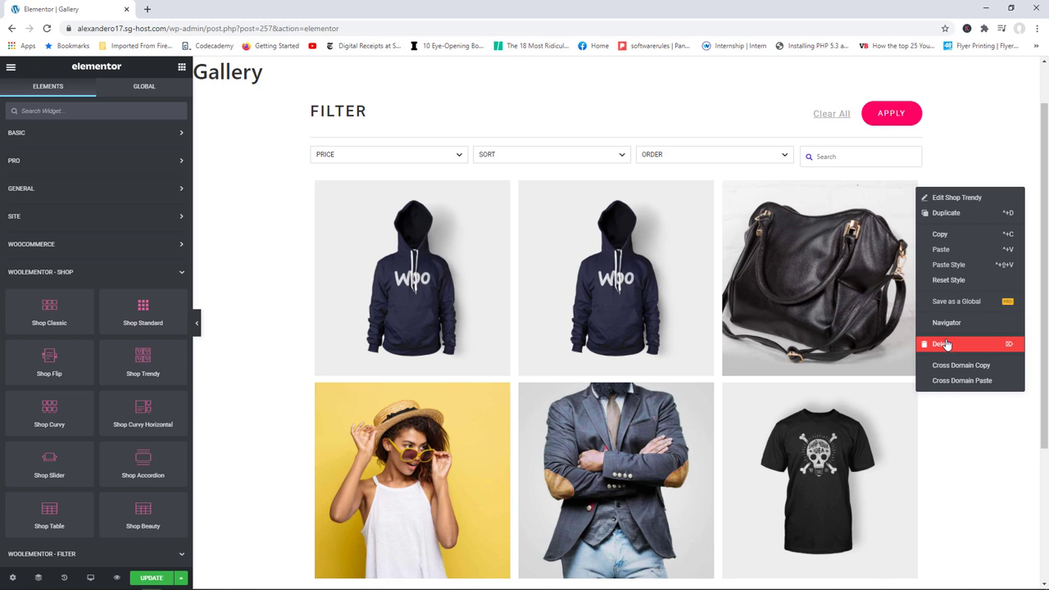
left_click(945, 344)
left_click_drag(60, 357, 533, 244)
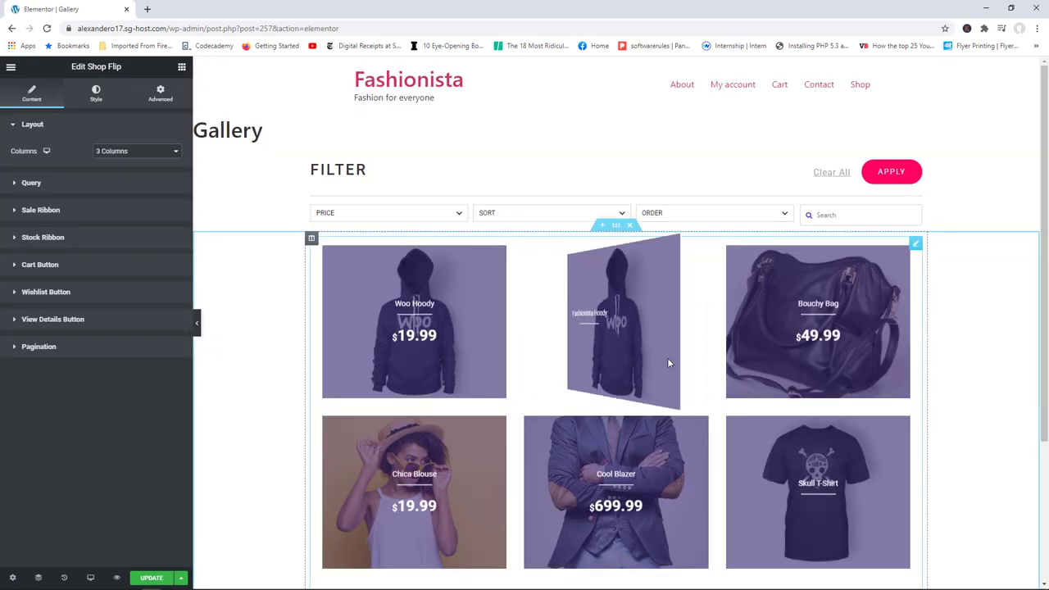
mouse_move(403, 323)
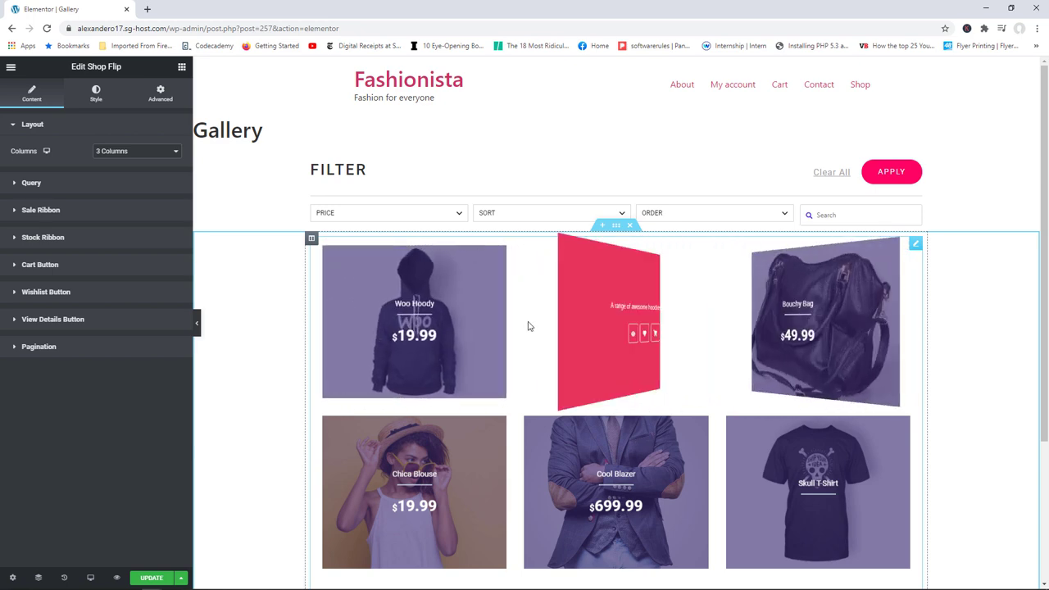
mouse_move(675, 323)
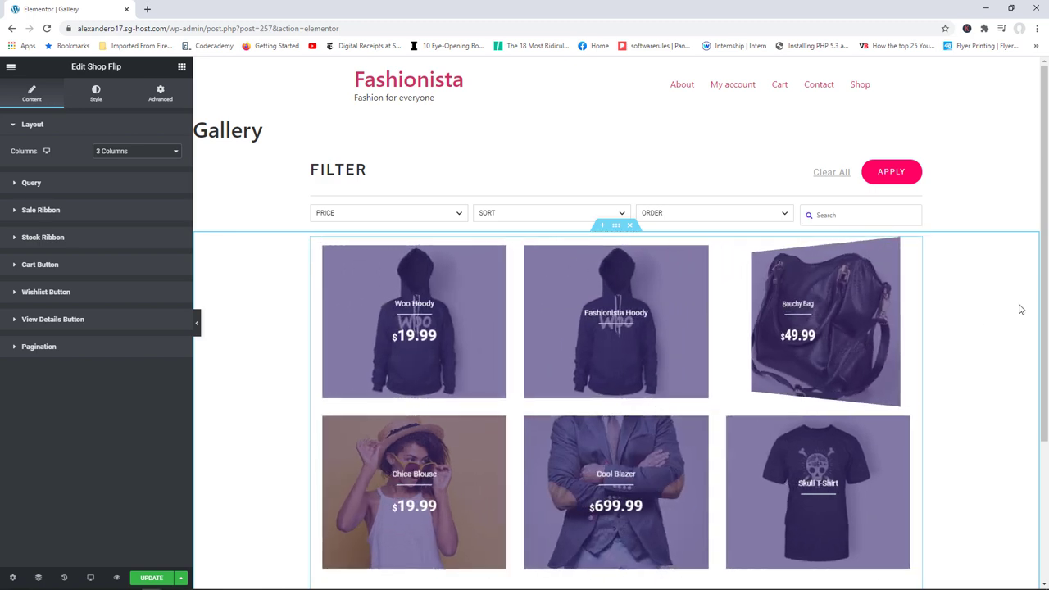
scroll(930, 325, "down", 1)
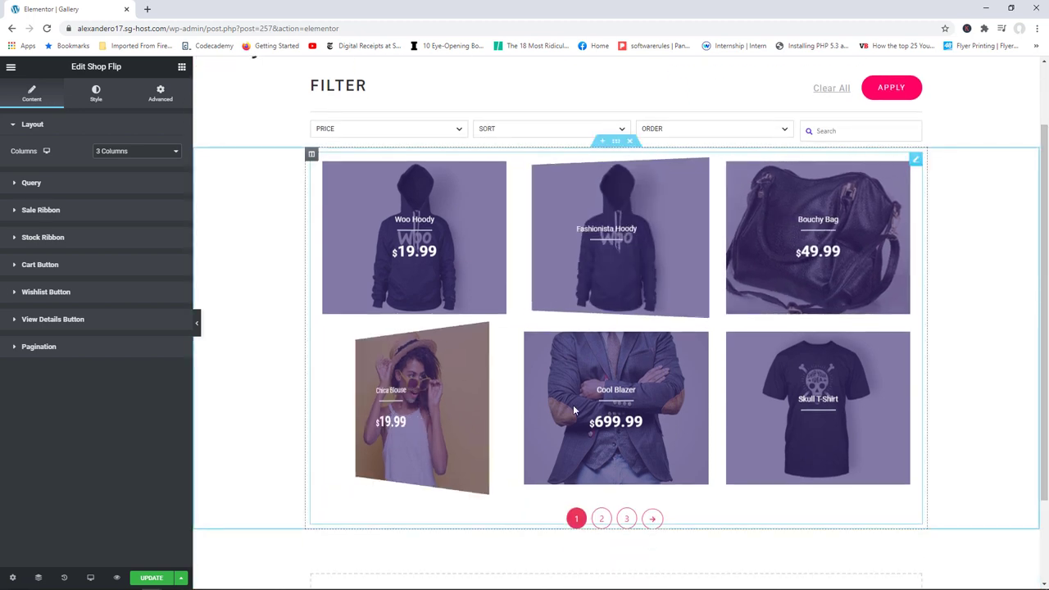
Step: Delete the Shop Flip widget and add a Shop Curvy Horizontal widget in its place below the filter
left_click(182, 68)
right_click(918, 163)
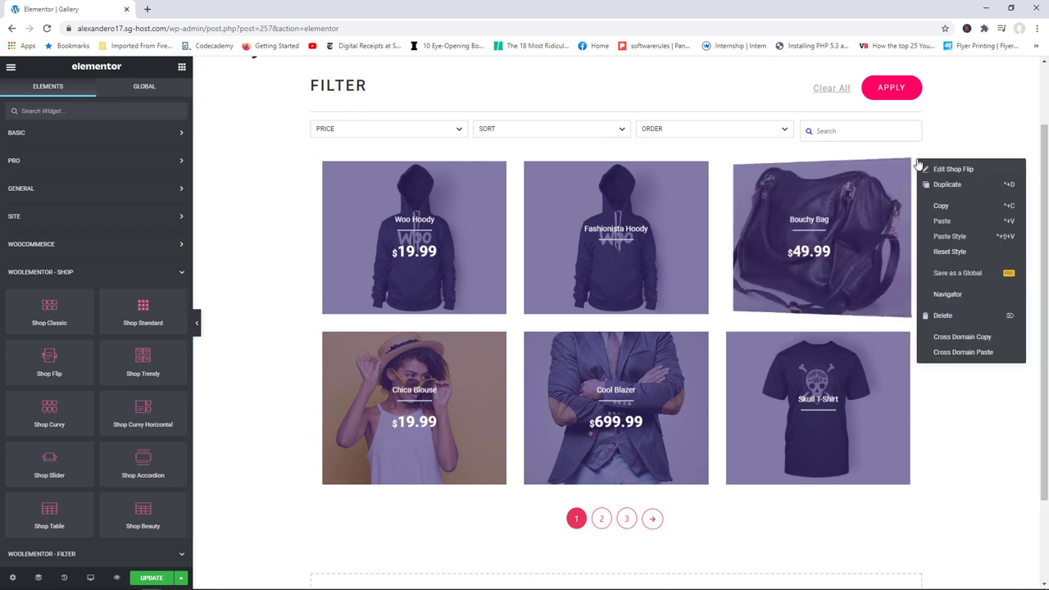
left_click(948, 316)
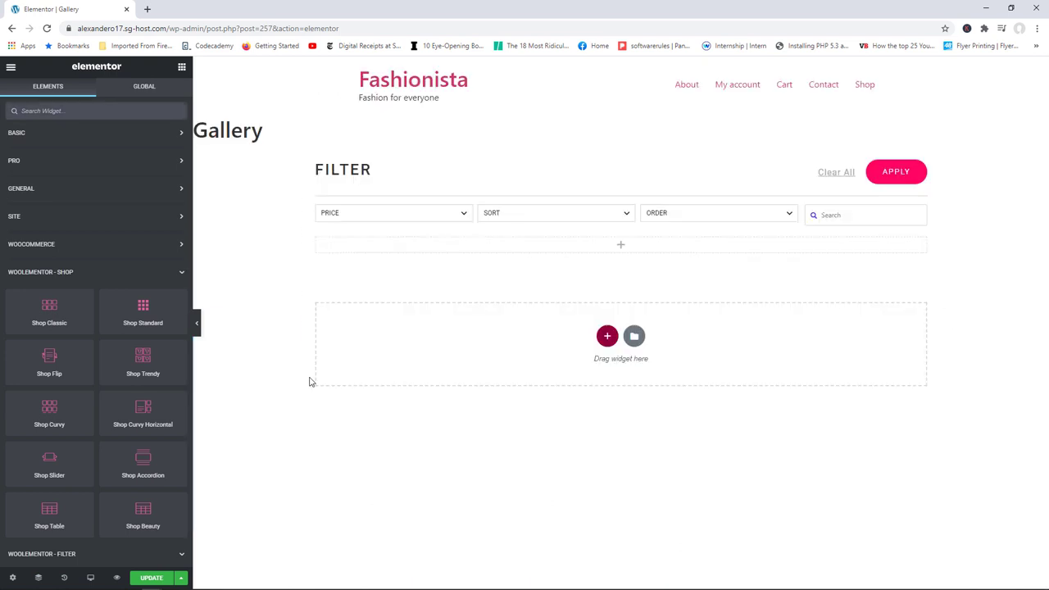
left_click_drag(142, 410, 576, 245)
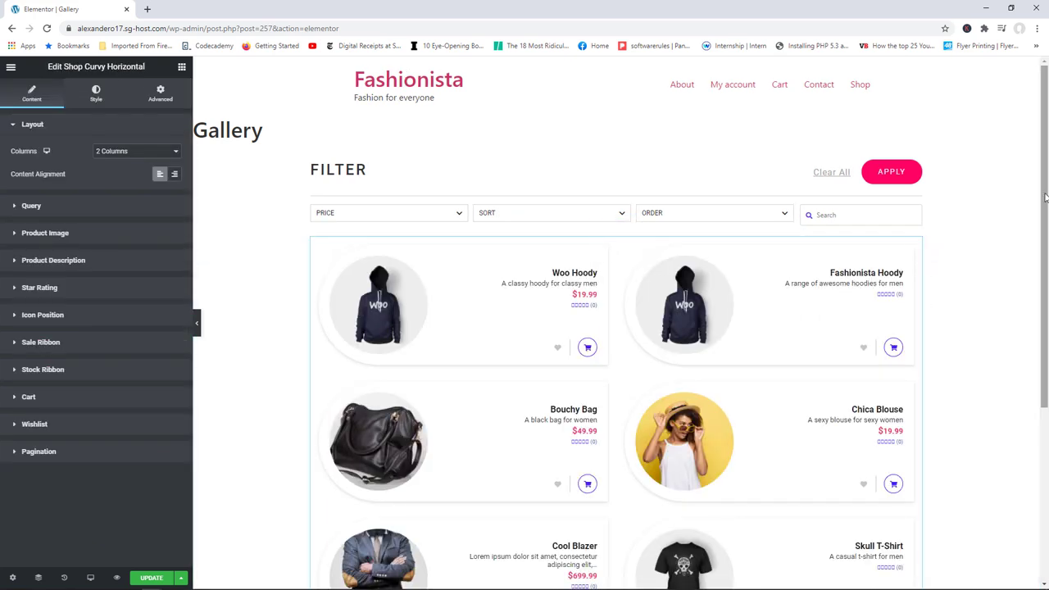
scroll(622, 246, "down", 1)
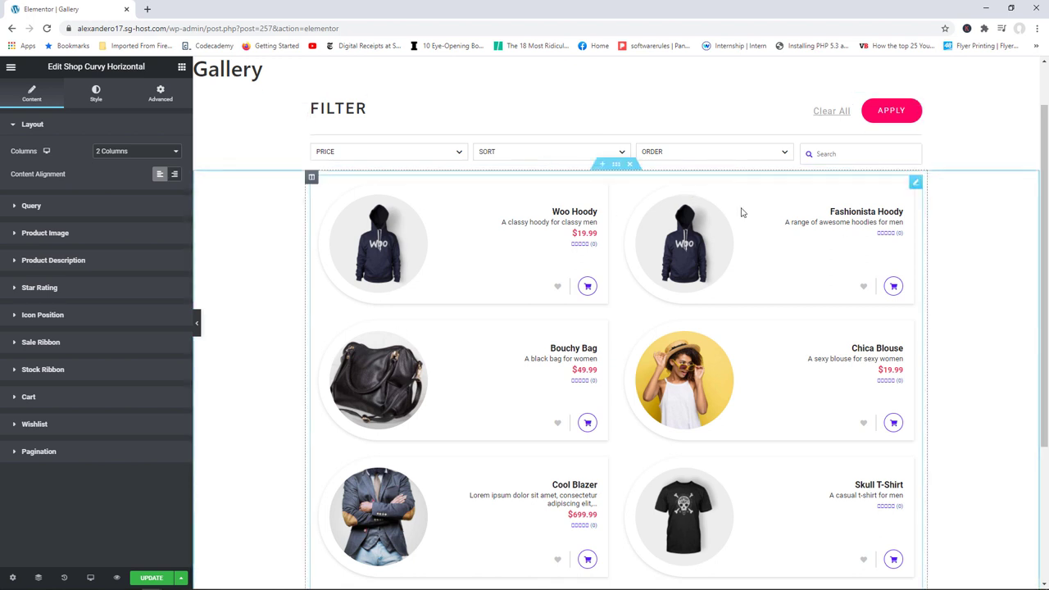
scroll(1046, 265, "down", 1)
scroll(1045, 265, "down", 1)
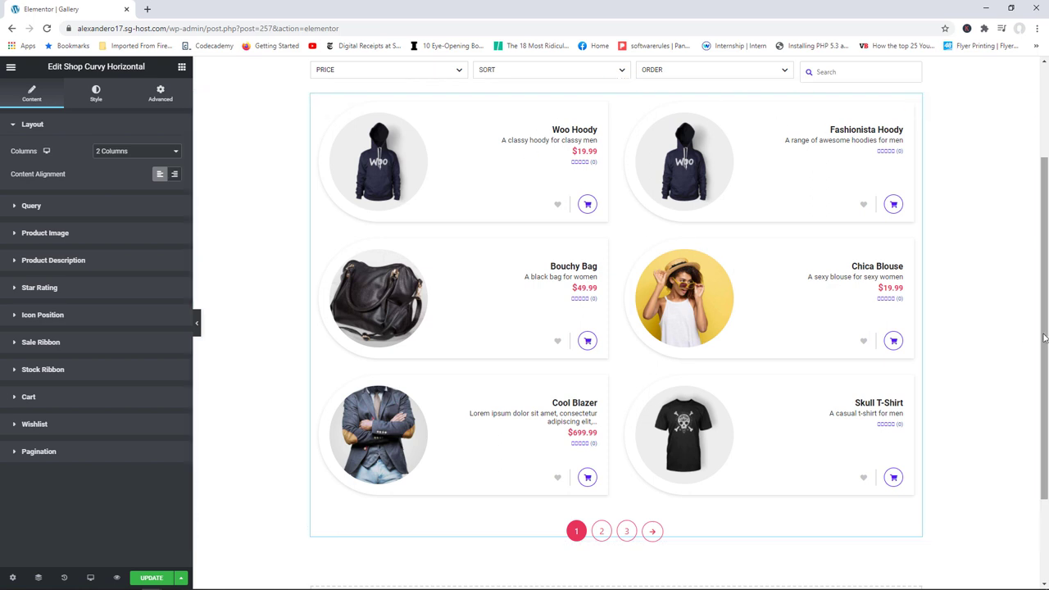
scroll(1045, 337, "up", 1)
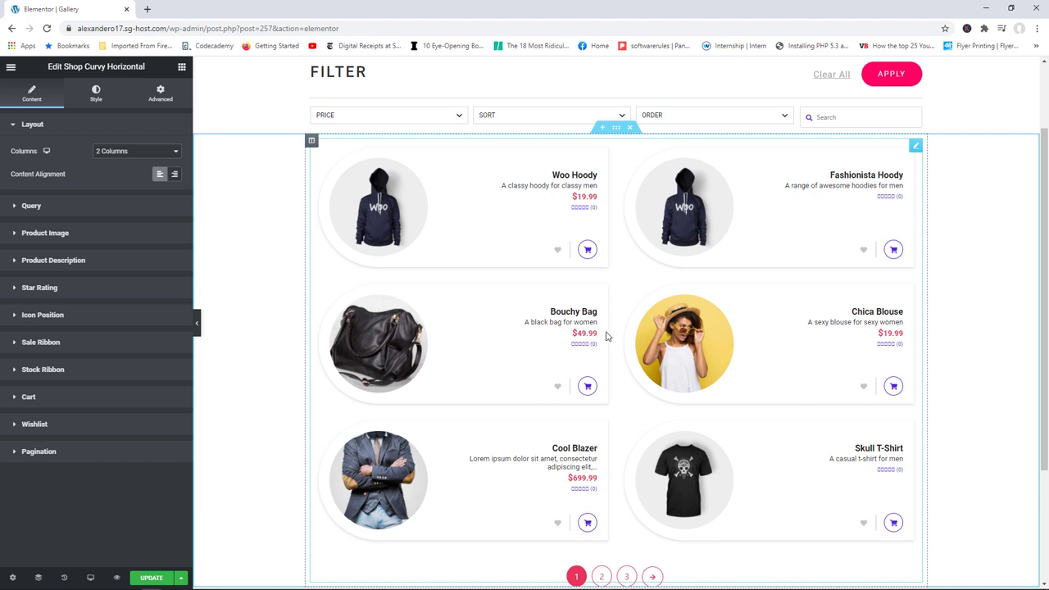
Step: Swap the Shop Curvy Horizontal widget for a Shop Beauty widget in the section below the filter
right_click(915, 147)
left_click(949, 303)
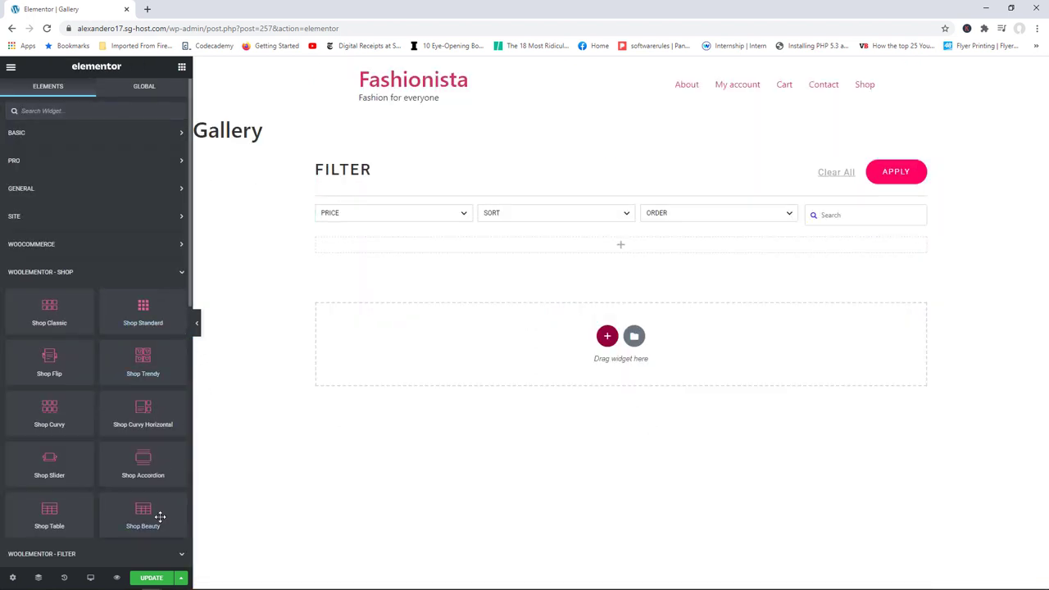
left_click_drag(142, 520, 576, 251)
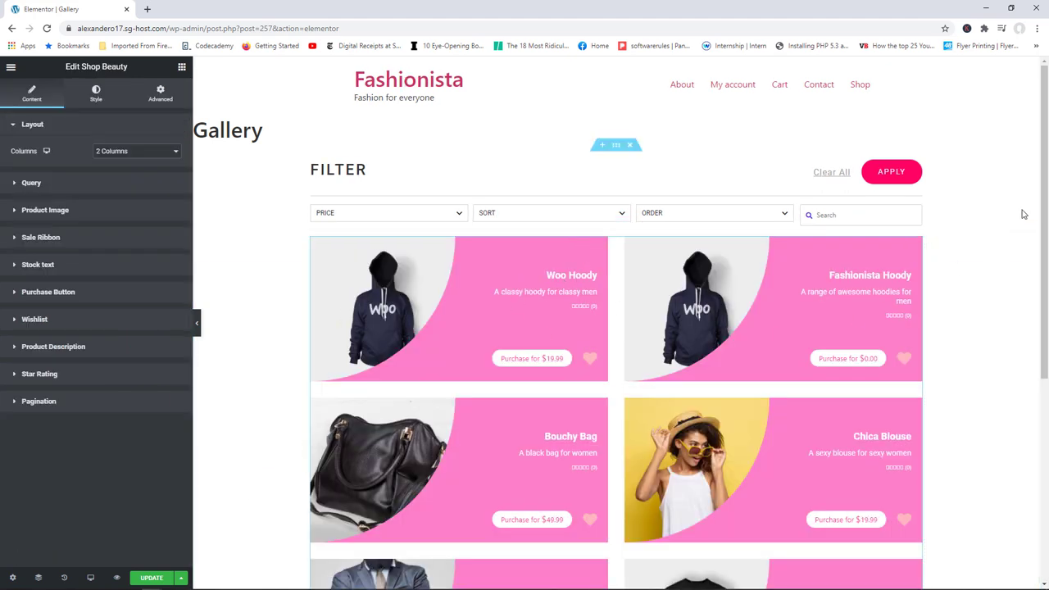
left_click_drag(1045, 186, 1046, 242)
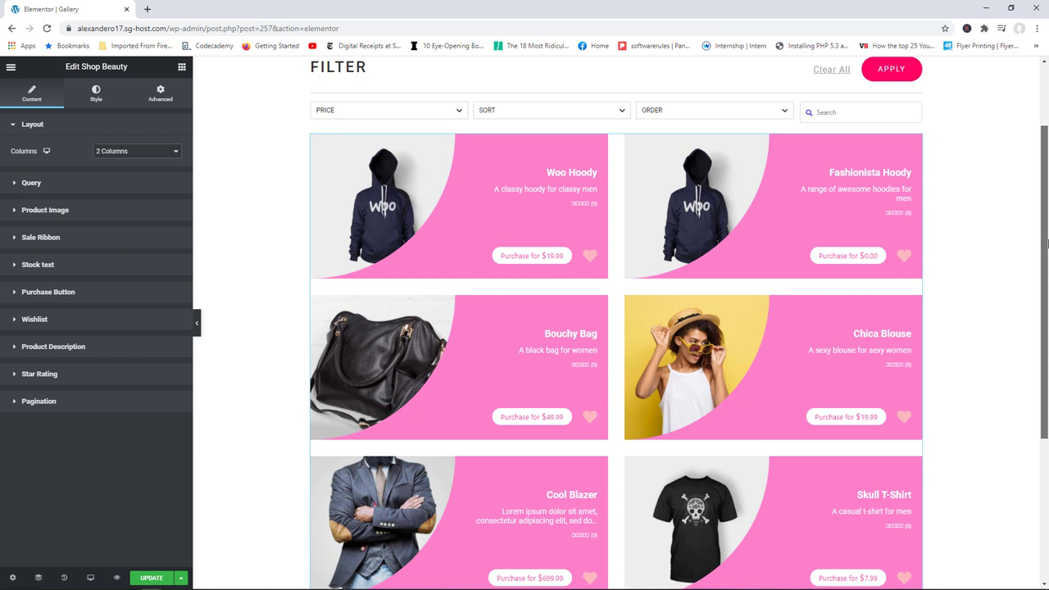
left_click_drag(1046, 244, 434, 210)
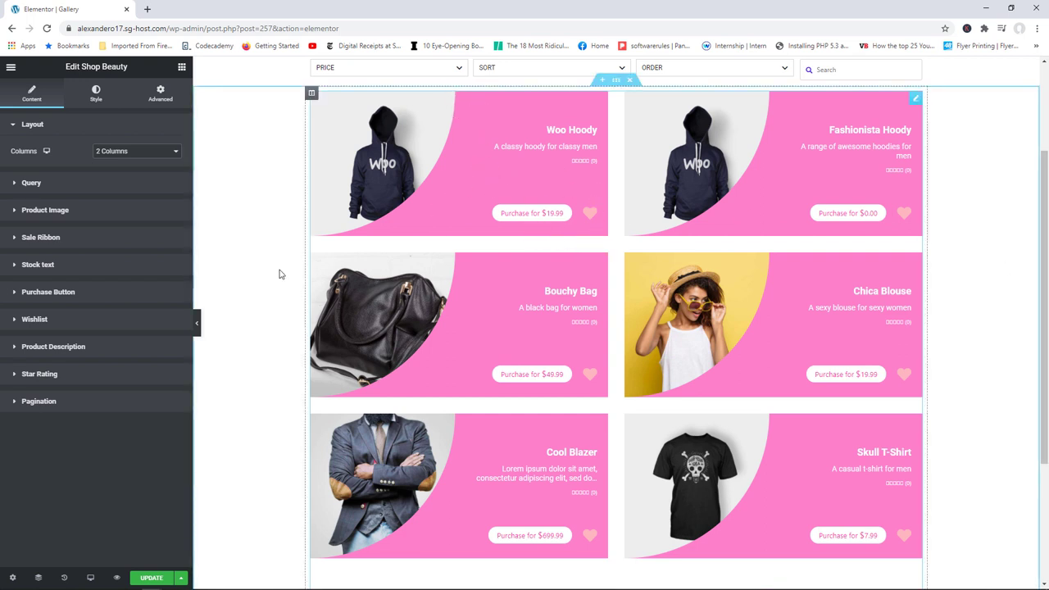
Step: Examine the Shop Beauty widget's style and content settings, including Product Description, and return to the widget list
left_click(98, 97)
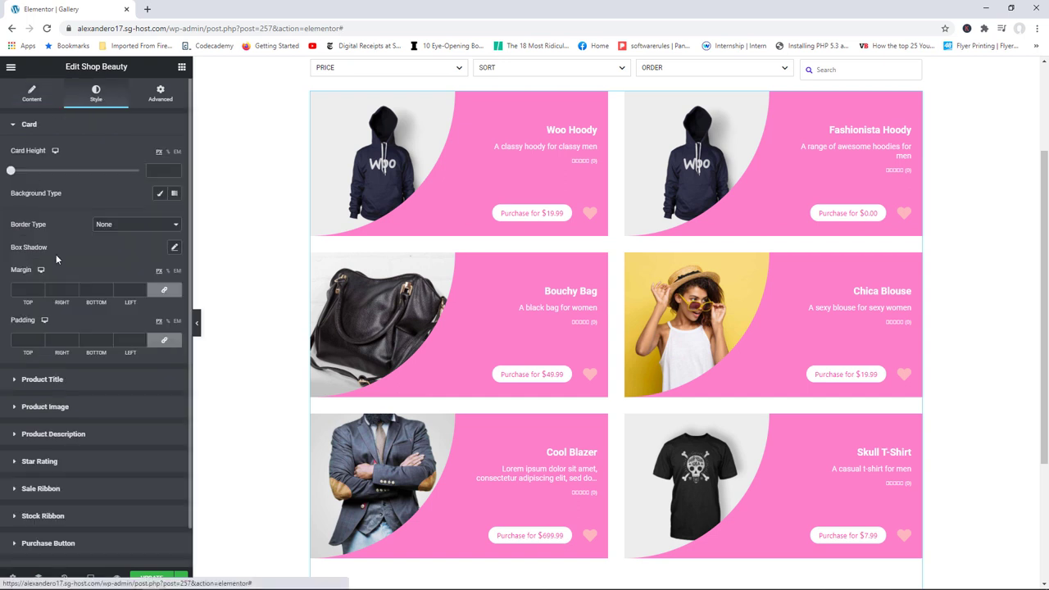
left_click(48, 435)
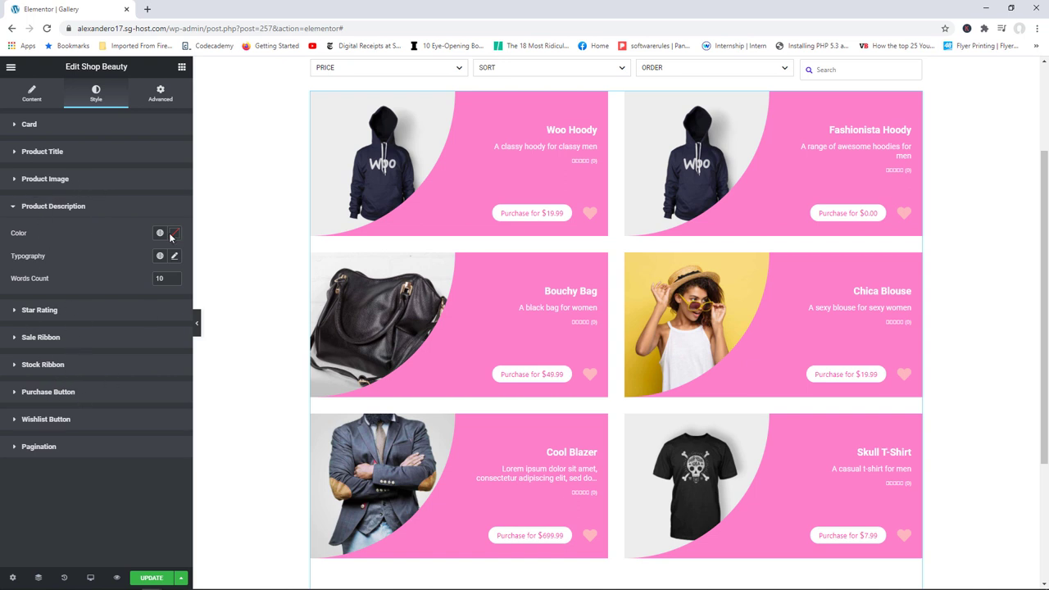
left_click(35, 99)
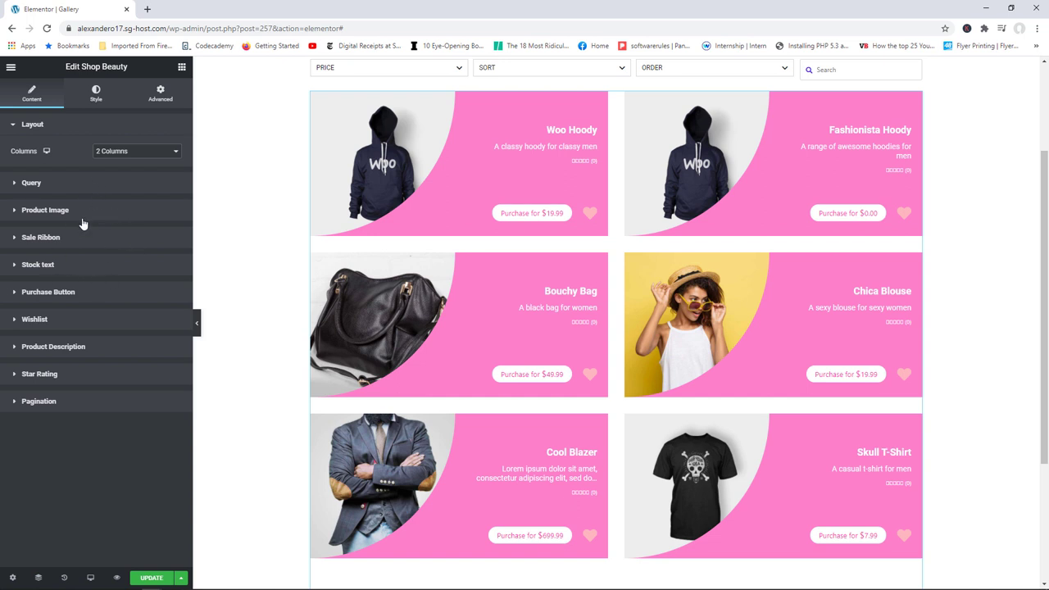
left_click_drag(1045, 275, 1046, 242)
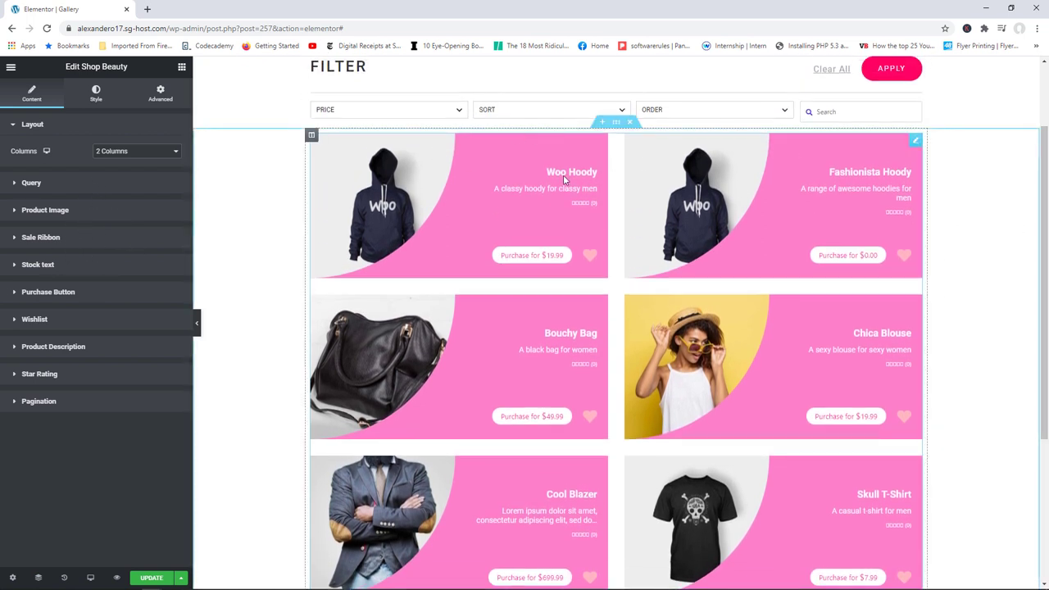
left_click(181, 67)
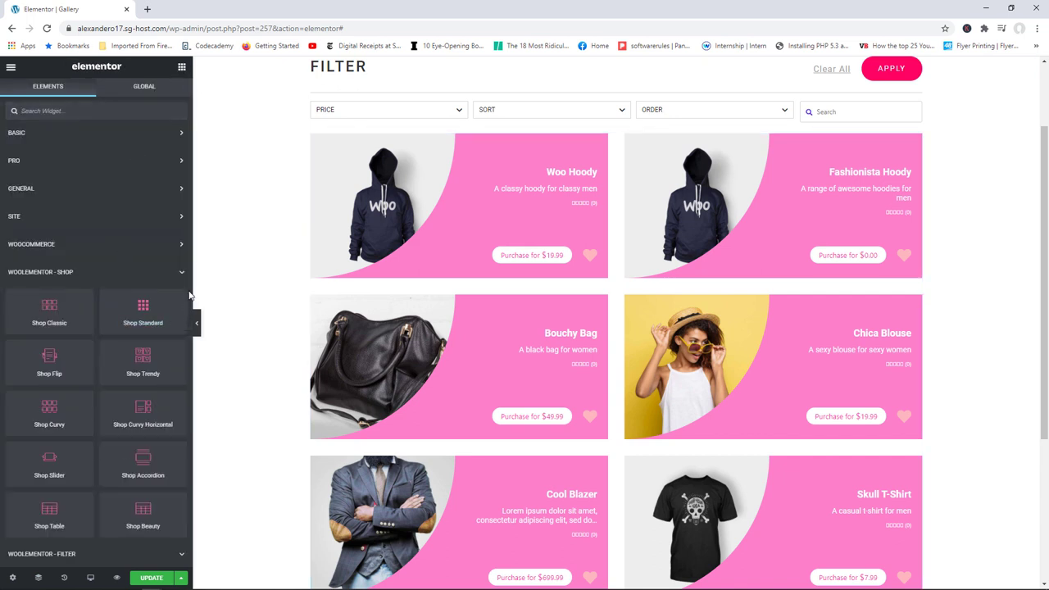
Step: Add a Pricing Table Smart widget in a new section below the product grid's pagination
scroll(188, 295, "down", 5)
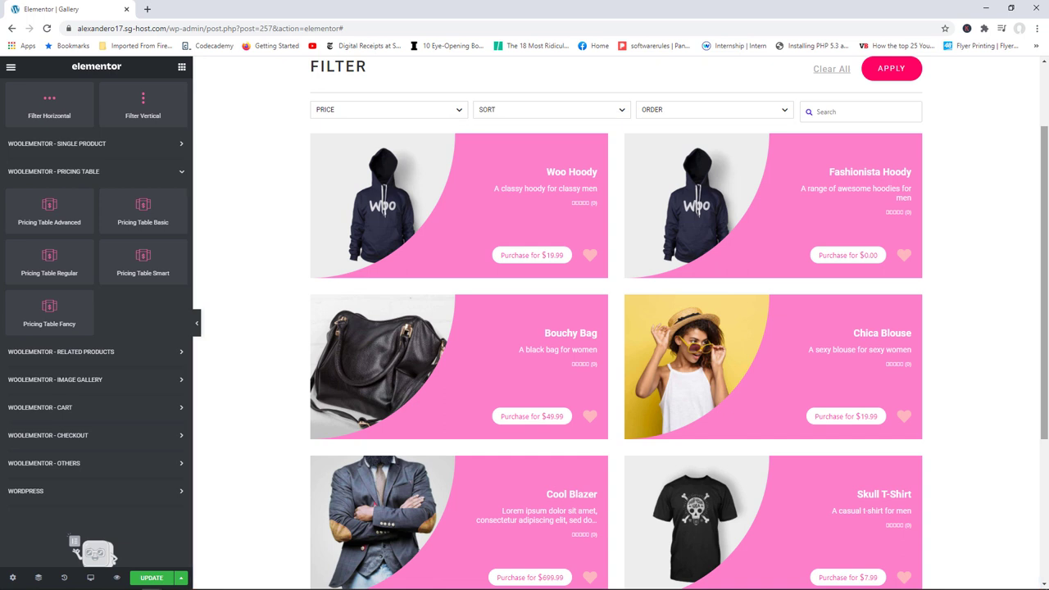
scroll(874, 399, "down", 2)
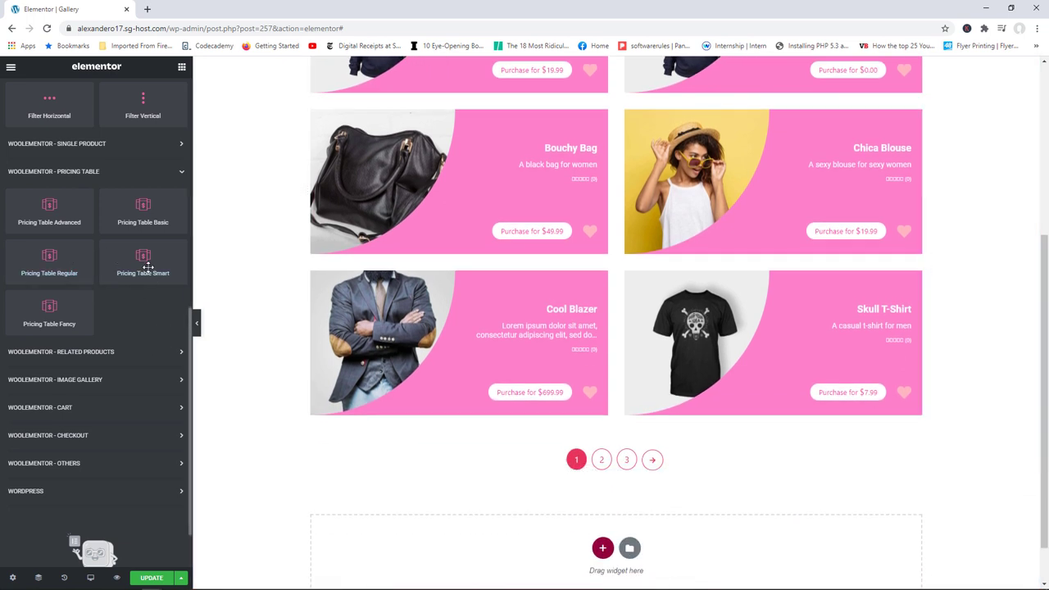
left_click_drag(141, 261, 606, 544)
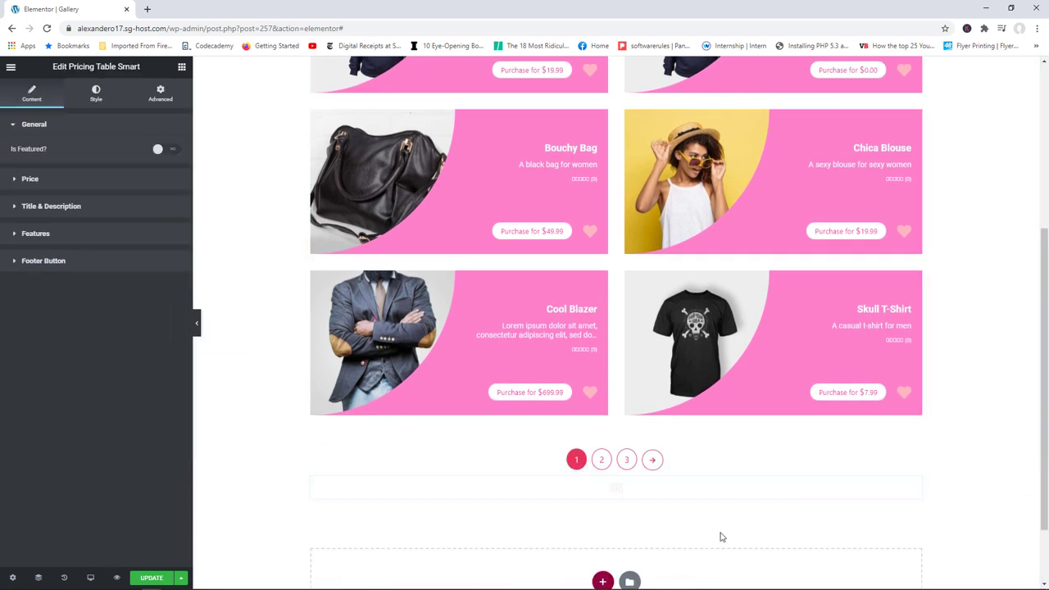
scroll(1046, 352, "down", 1)
scroll(1046, 353, "down", 2)
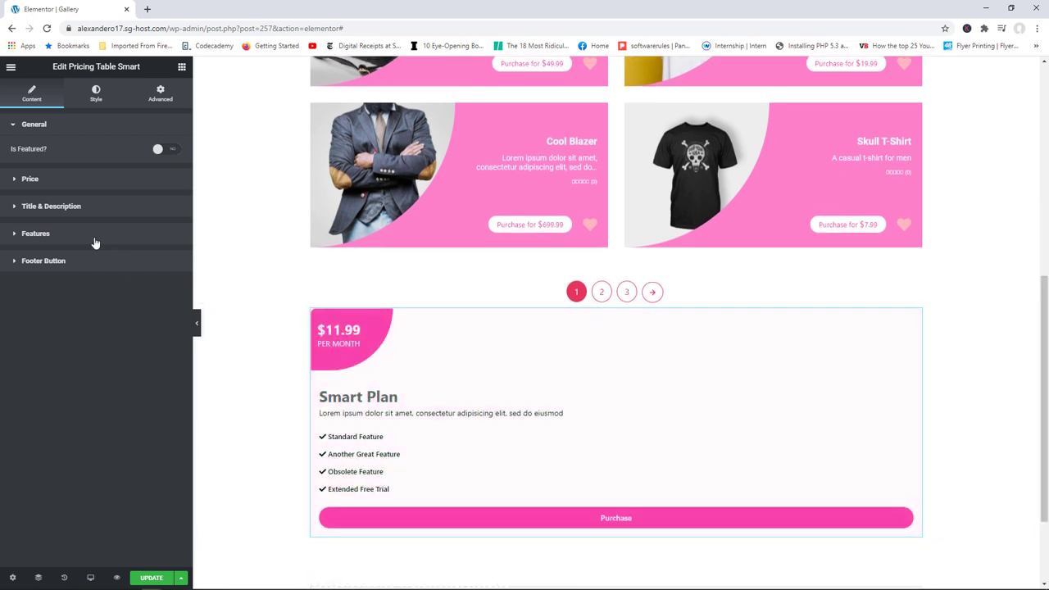
Step: Add a Pricing Table Fancy widget in a new section below the Smart Plan table and review its full layout
left_click(181, 66)
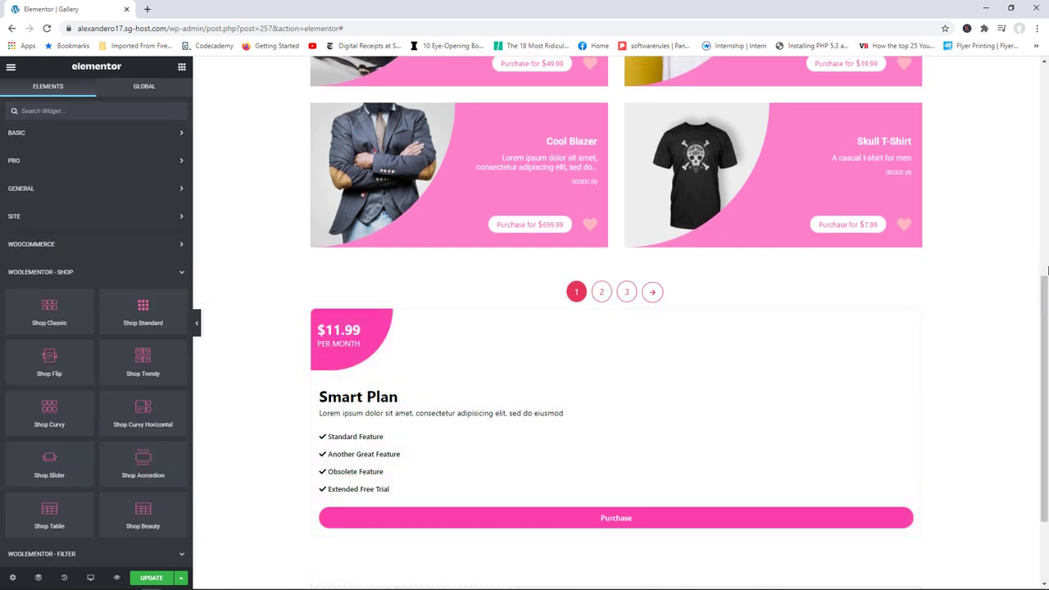
scroll(1046, 385, "down", 2)
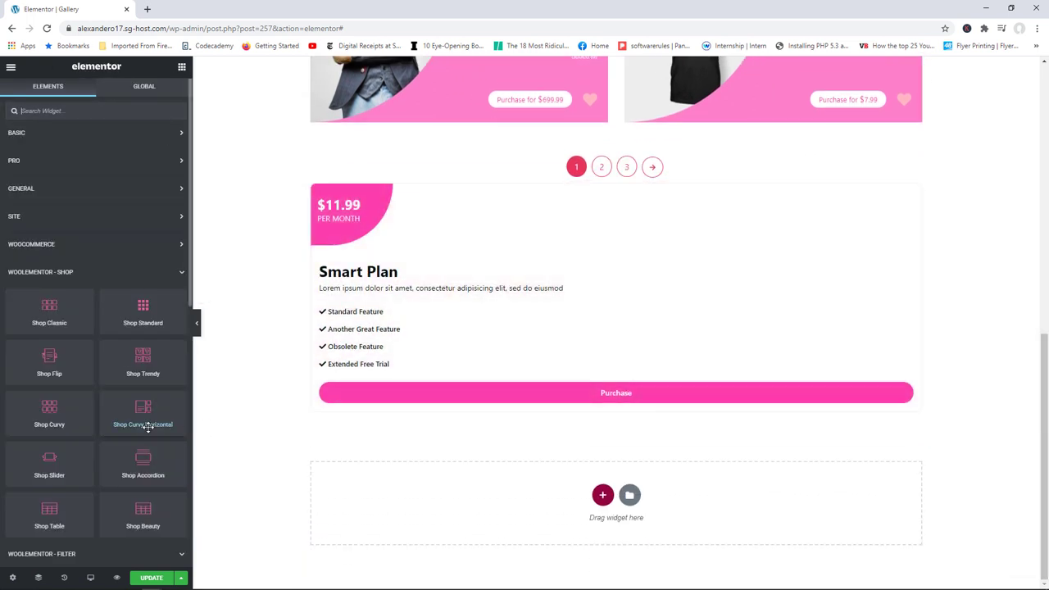
scroll(99, 328, "down", 5)
left_click_drag(52, 326, 616, 492)
scroll(877, 445, "down", 6)
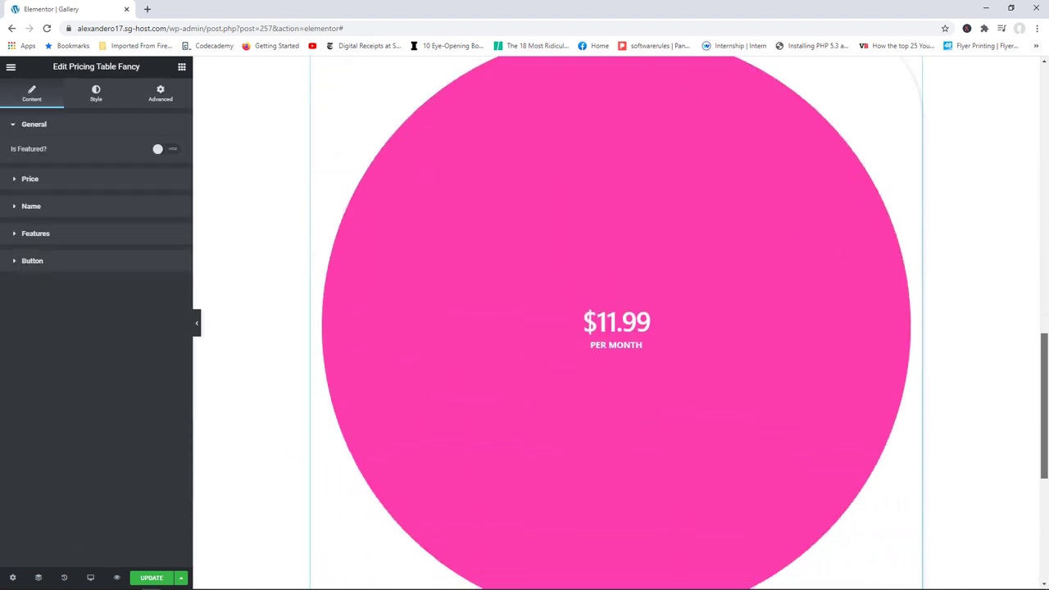
scroll(876, 445, "up", 2)
scroll(917, 276, "up", 1)
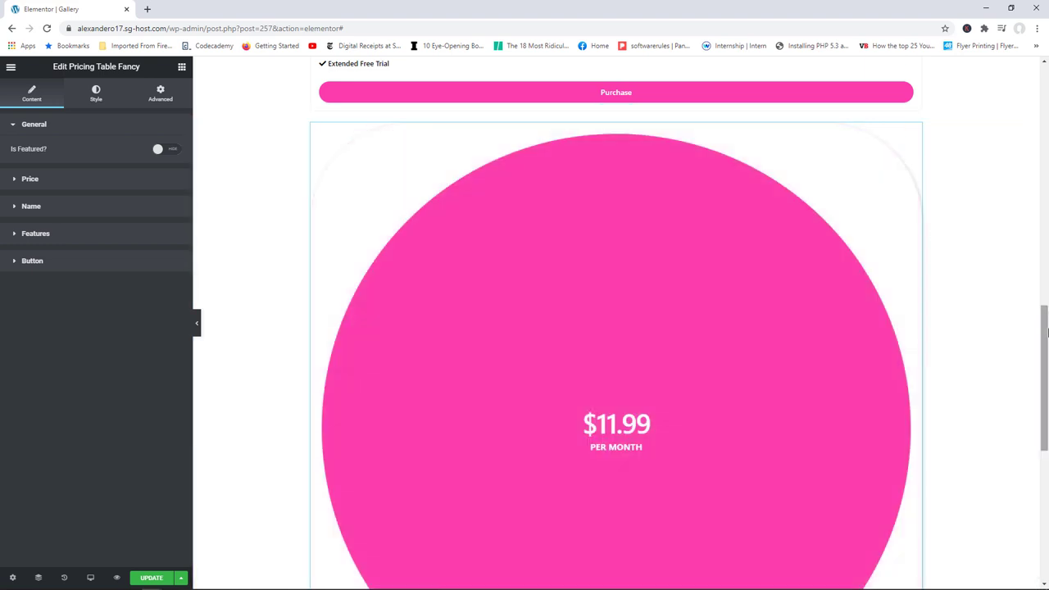
left_click_drag(1045, 335, 1047, 414)
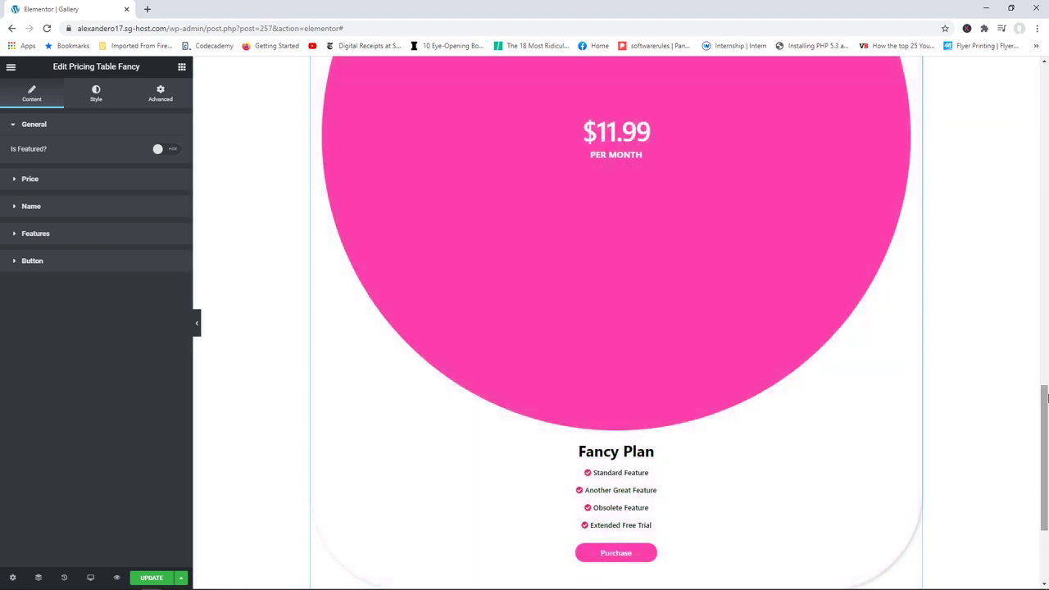
left_click_drag(1046, 414, 1047, 419)
scroll(660, 441, "down", 1)
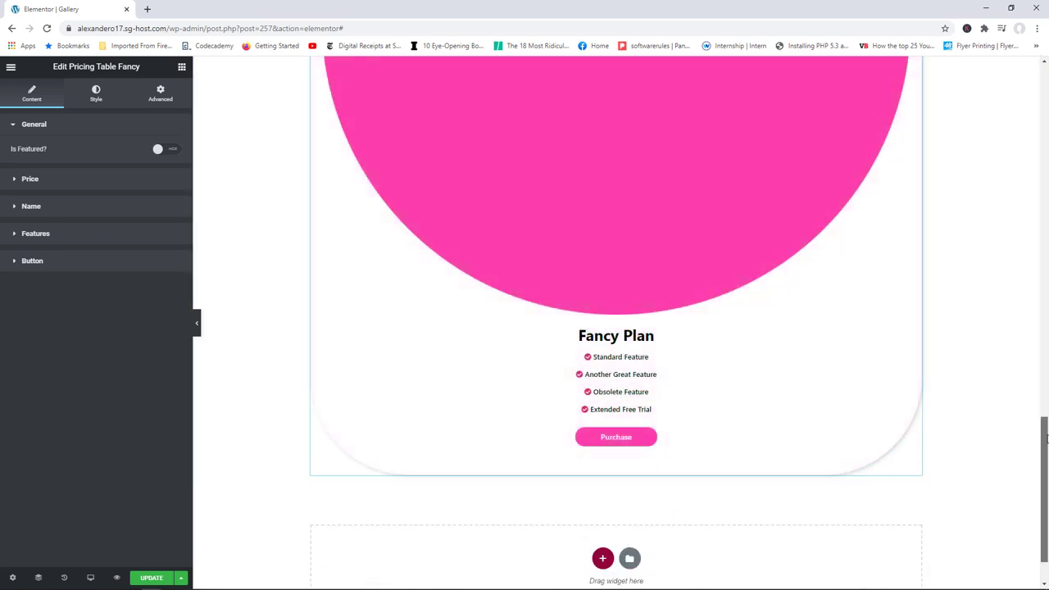
left_click_drag(1045, 439, 941, 188)
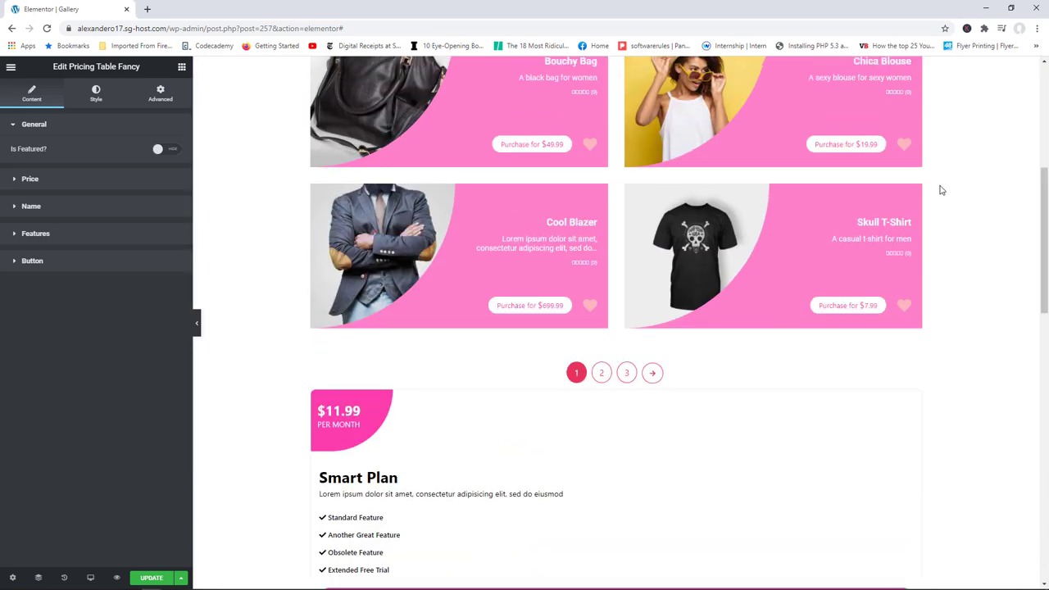
left_click(181, 67)
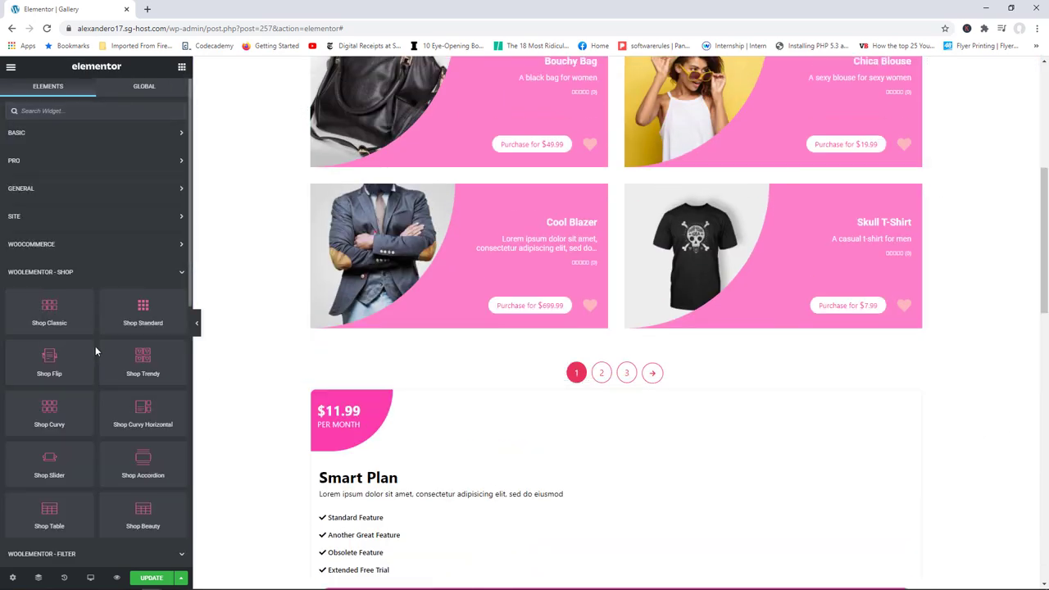
left_click_drag(1045, 278, 1044, 197)
scroll(1044, 197, "down", 5)
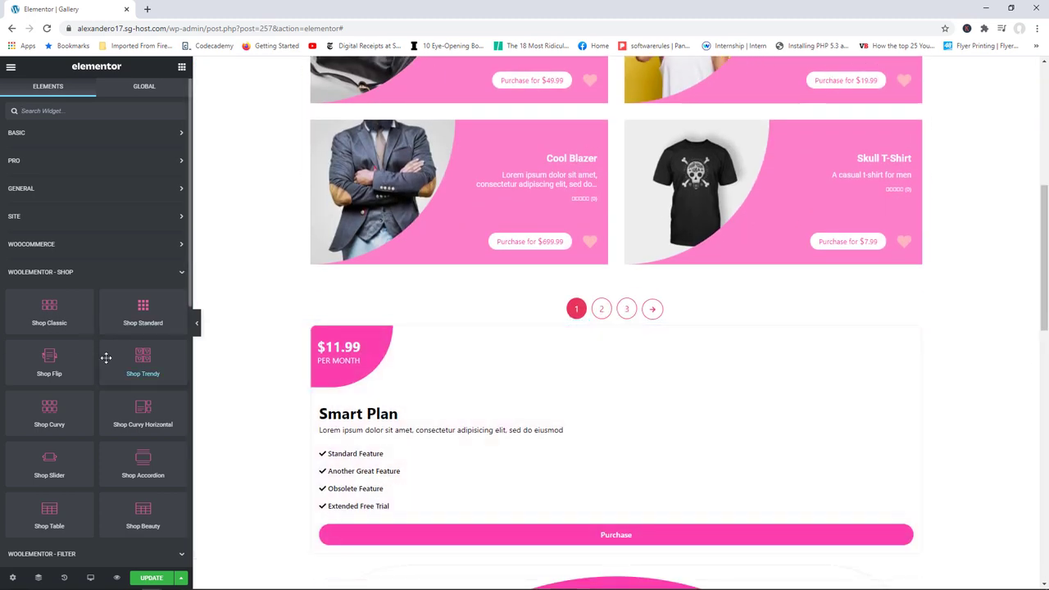
scroll(913, 421, "down", 1)
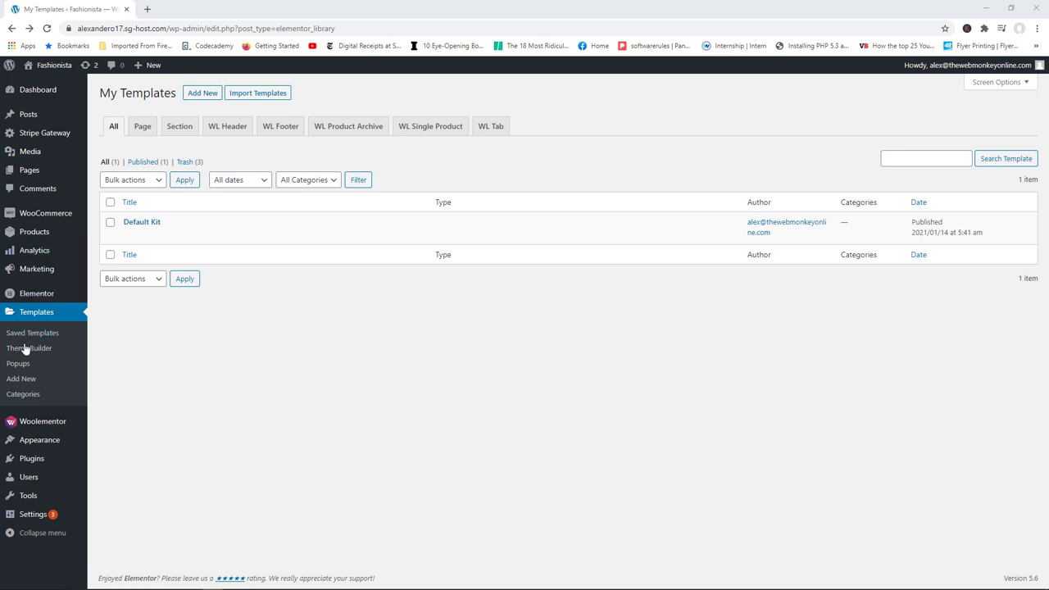
Step: Create a new template of type WL Single Product named Single Product
left_click(33, 379)
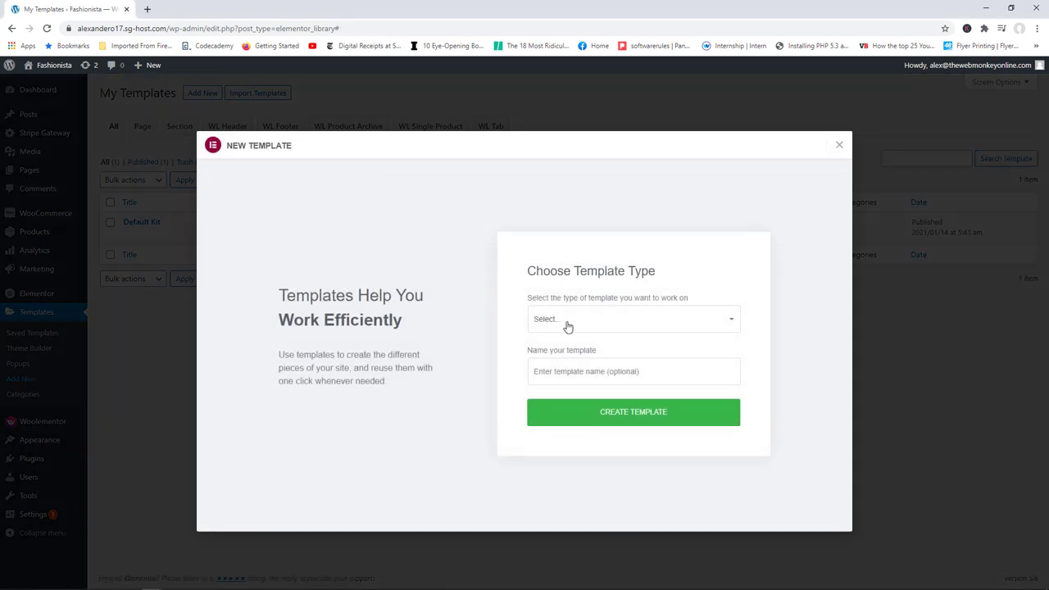
left_click(570, 327)
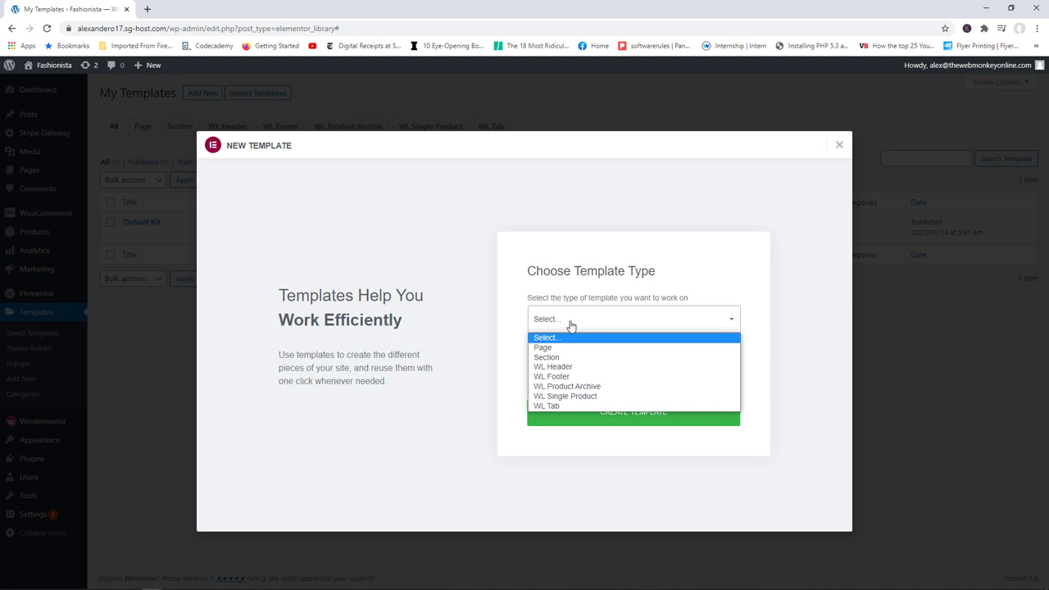
left_click(580, 396)
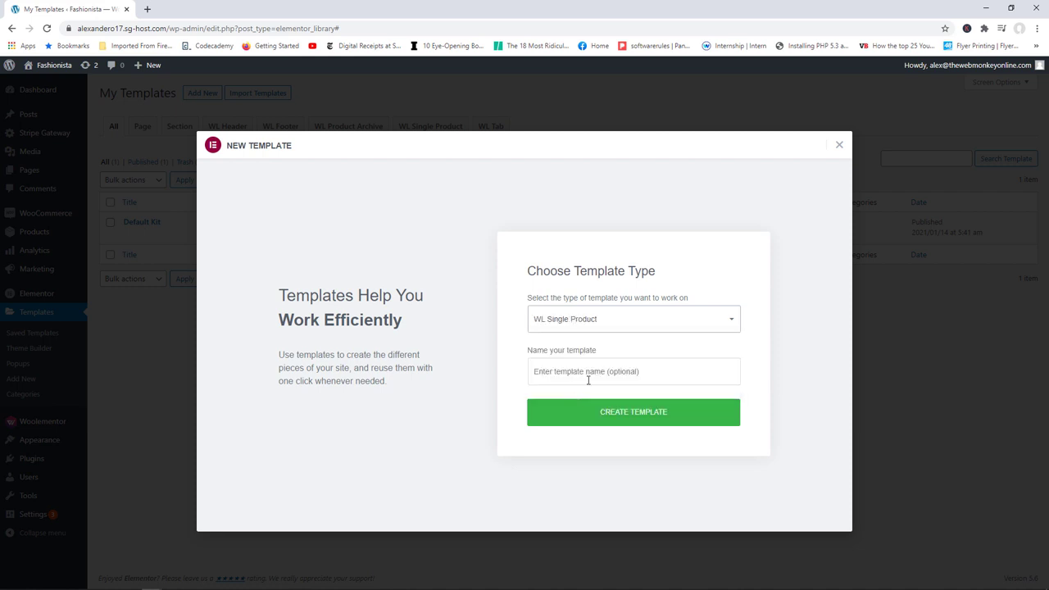
left_click(587, 373)
left_click(575, 459)
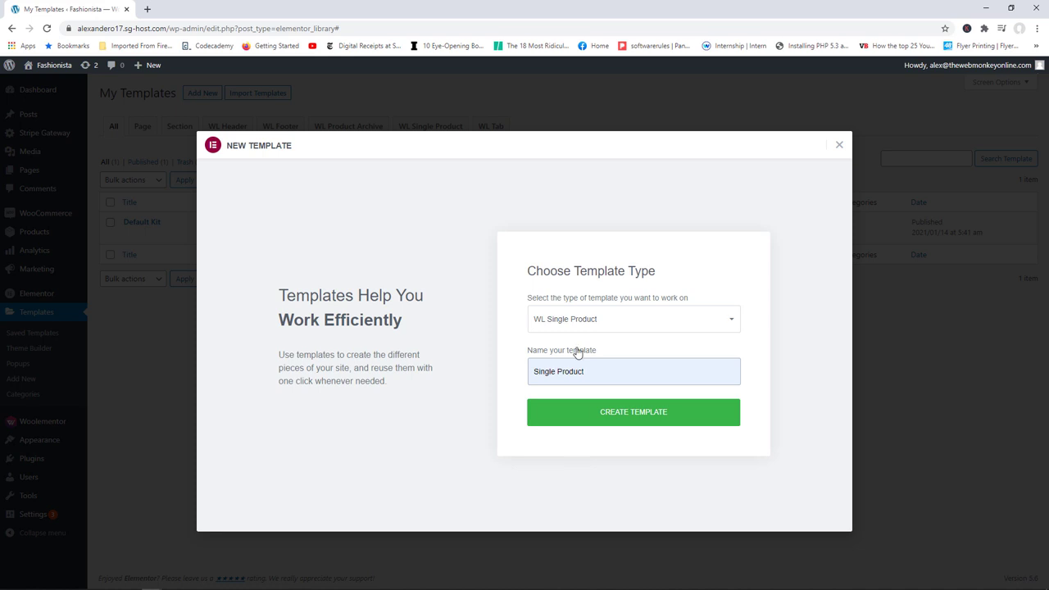
left_click(628, 413)
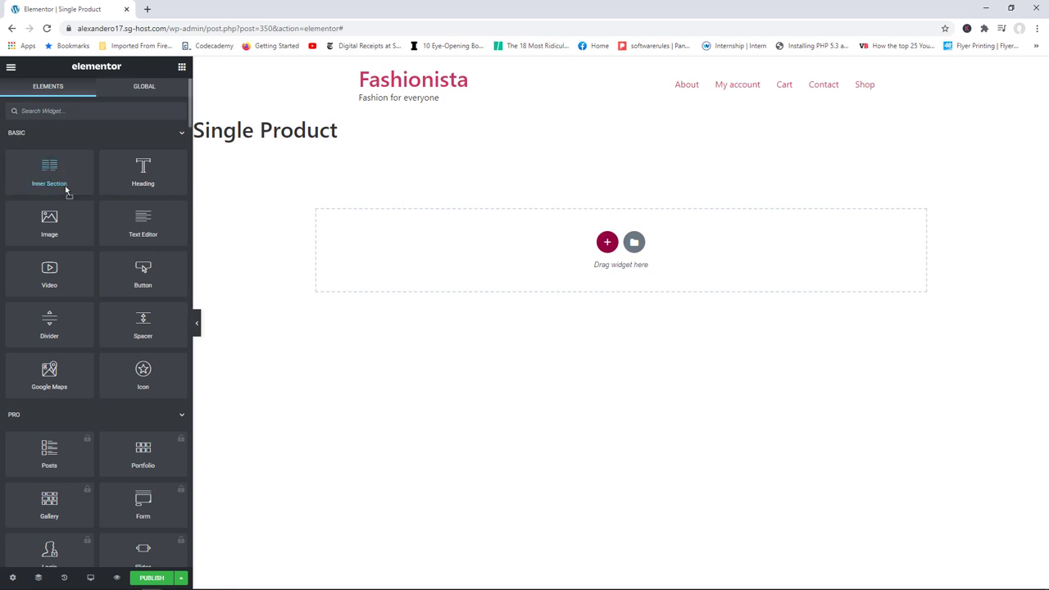
Step: Add a two-column Inner Section to the empty template and collapse the widget categories above Woolementor - Single Product
left_click_drag(65, 192, 526, 249)
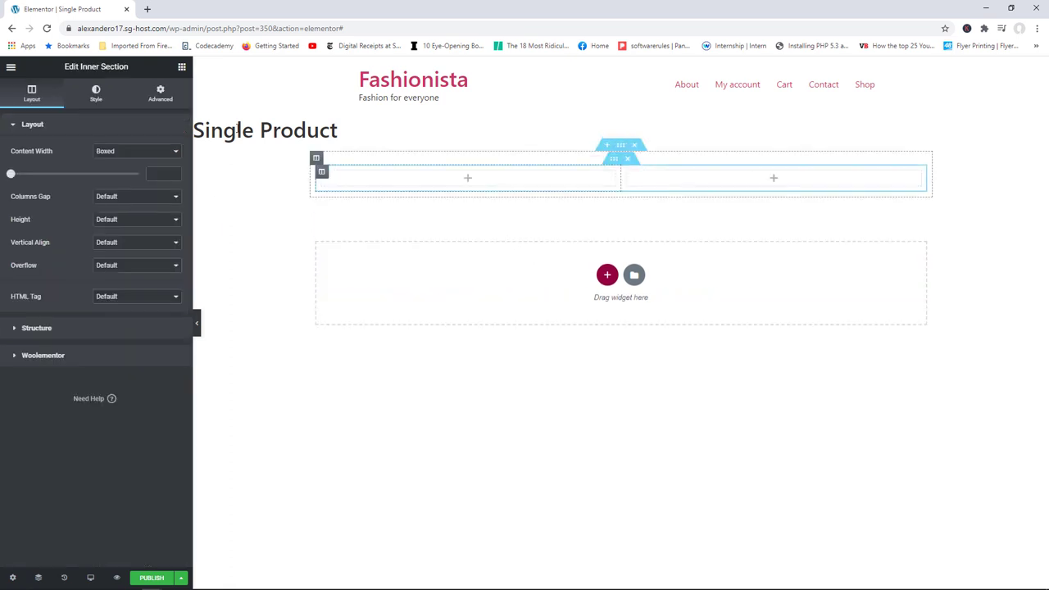
left_click(181, 67)
left_click(168, 132)
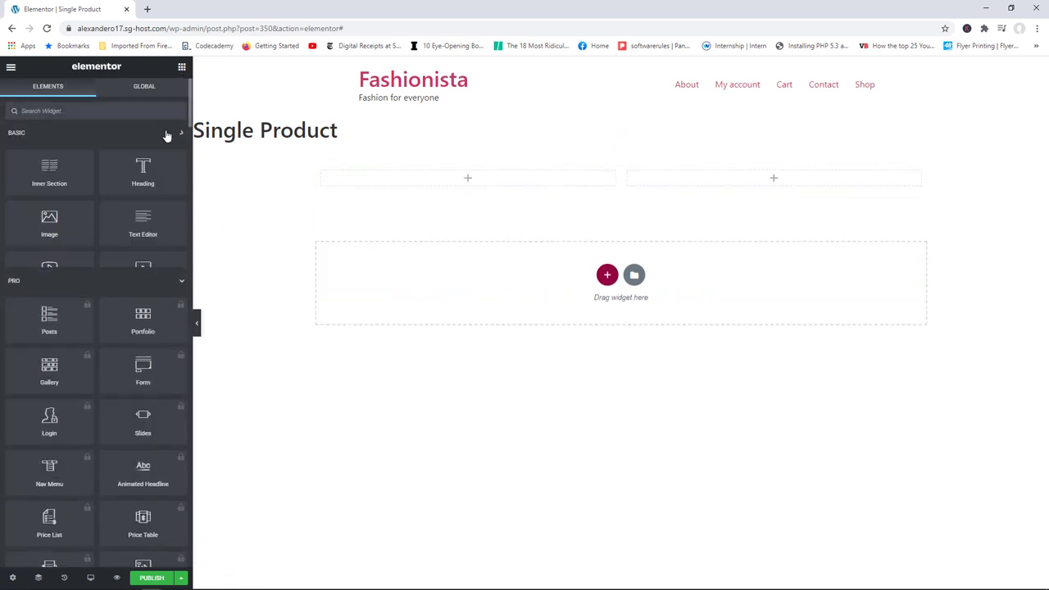
left_click(153, 160)
left_click(152, 191)
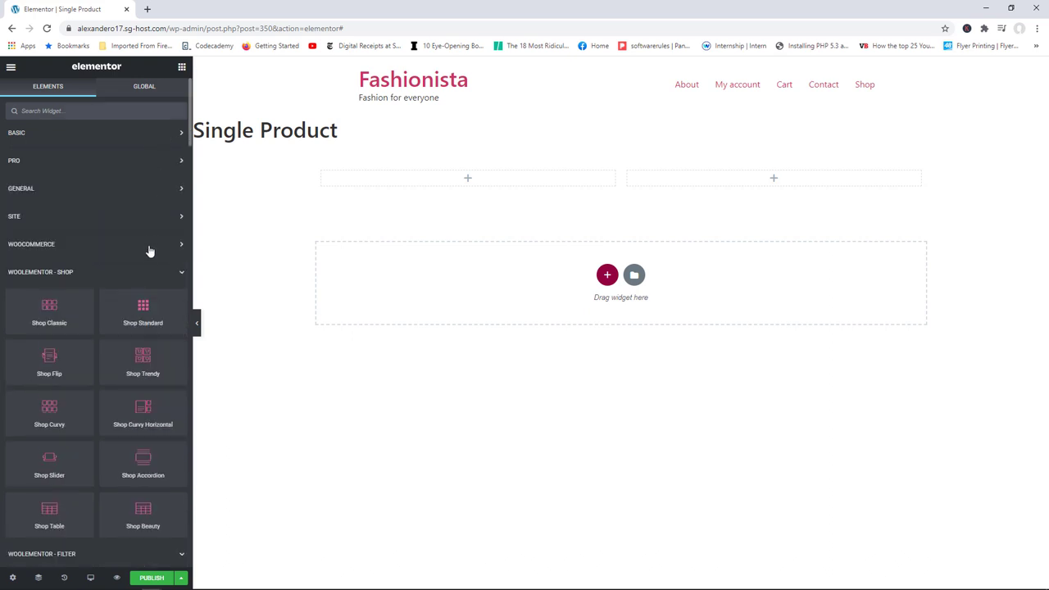
left_click(140, 276)
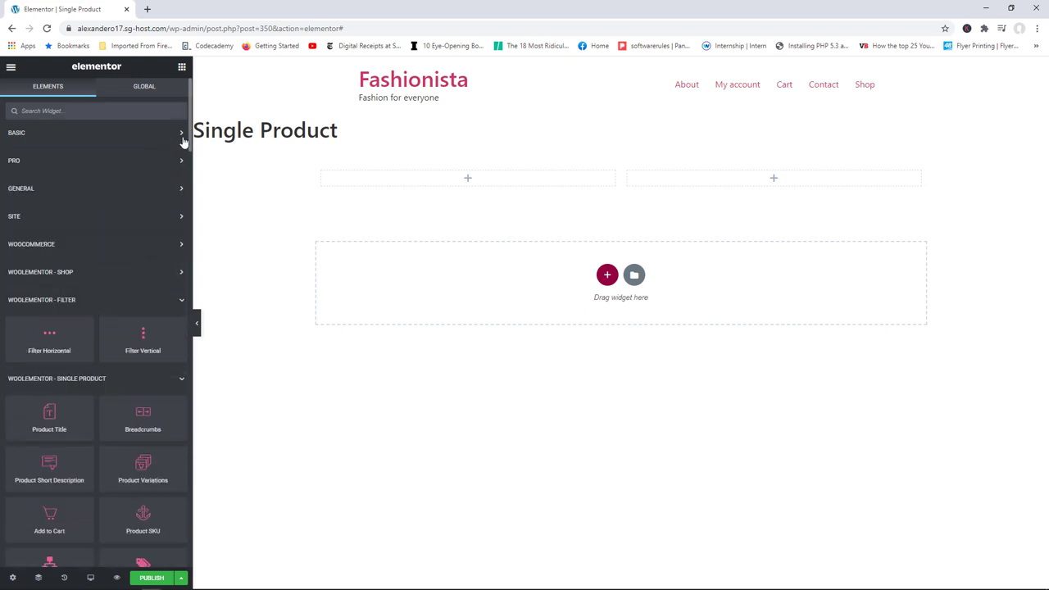
left_click(145, 302)
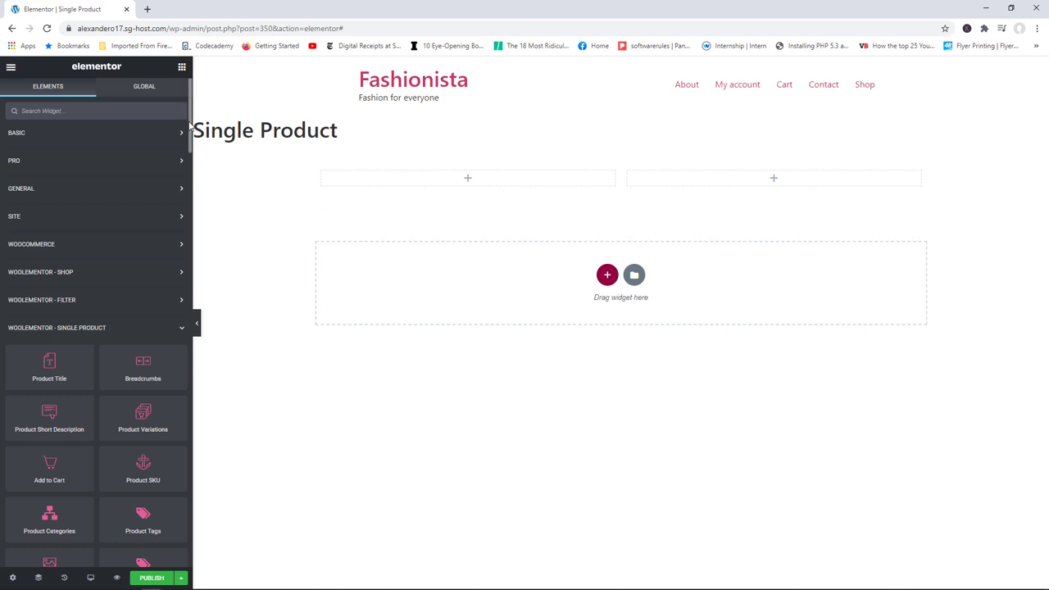
Step: Add a Product Title widget above the inner section and center-align it
left_click_drag(191, 127, 188, 154)
scroll(152, 148, "down", 1)
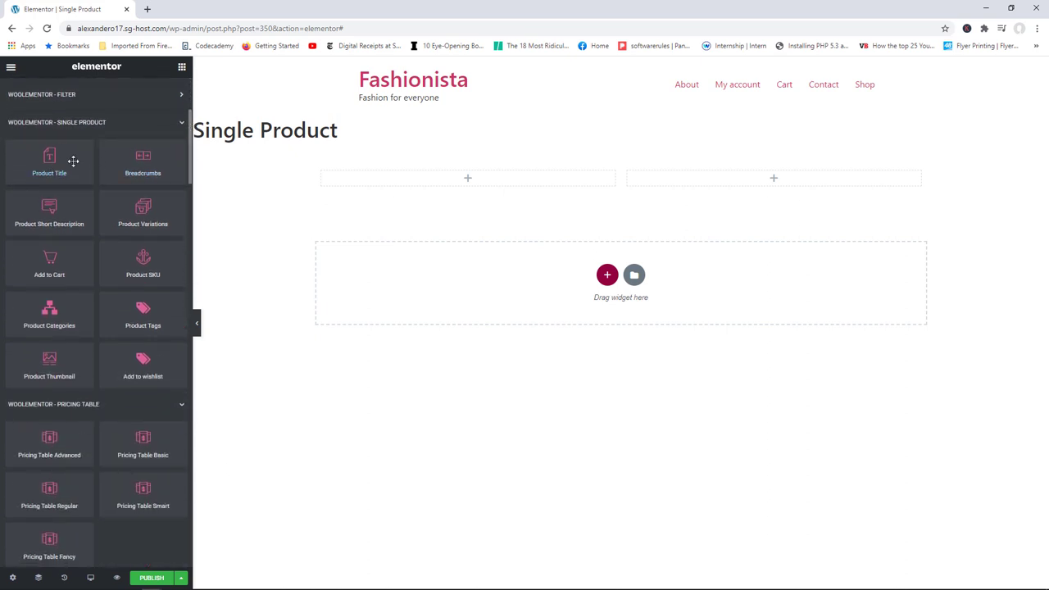
left_click_drag(47, 153, 617, 173)
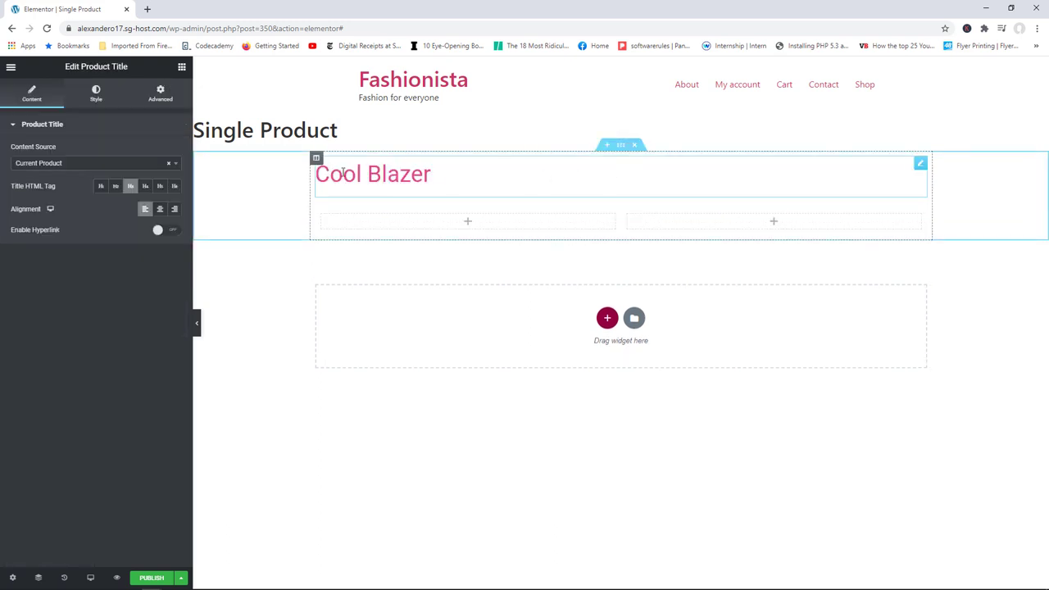
left_click(159, 209)
Step: Place a Product Thumbnail widget in the left column of the inner section
left_click(181, 68)
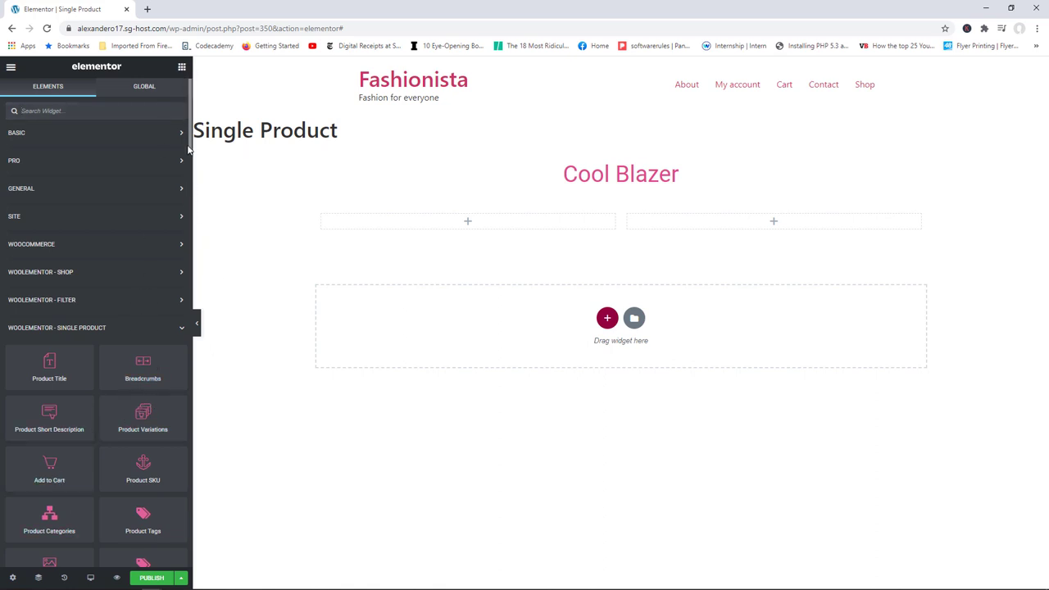
scroll(187, 149, "down", 10)
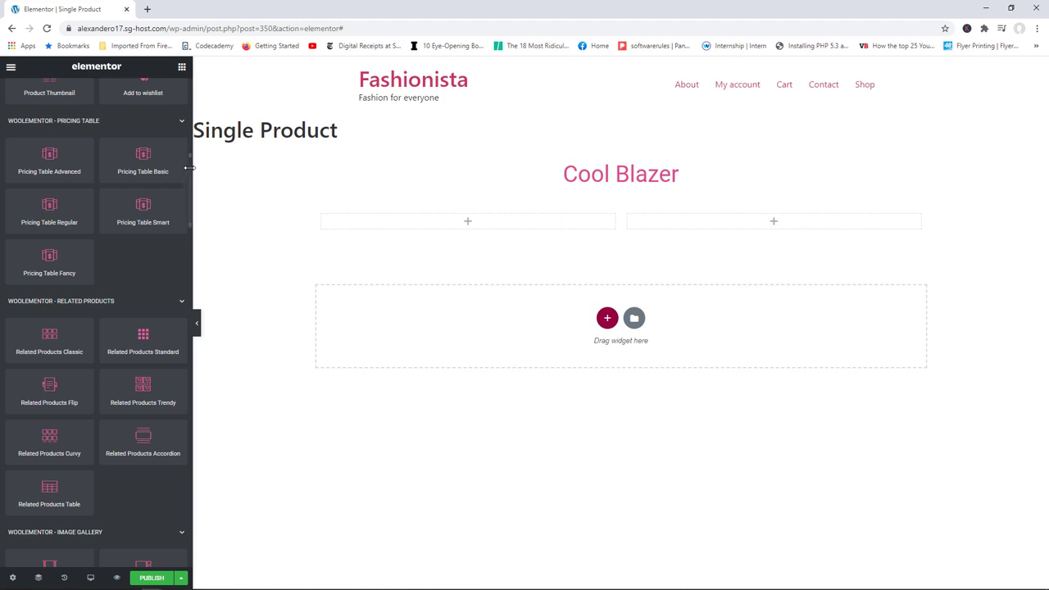
left_click_drag(191, 166, 187, 130)
scroll(188, 130, "up", 2)
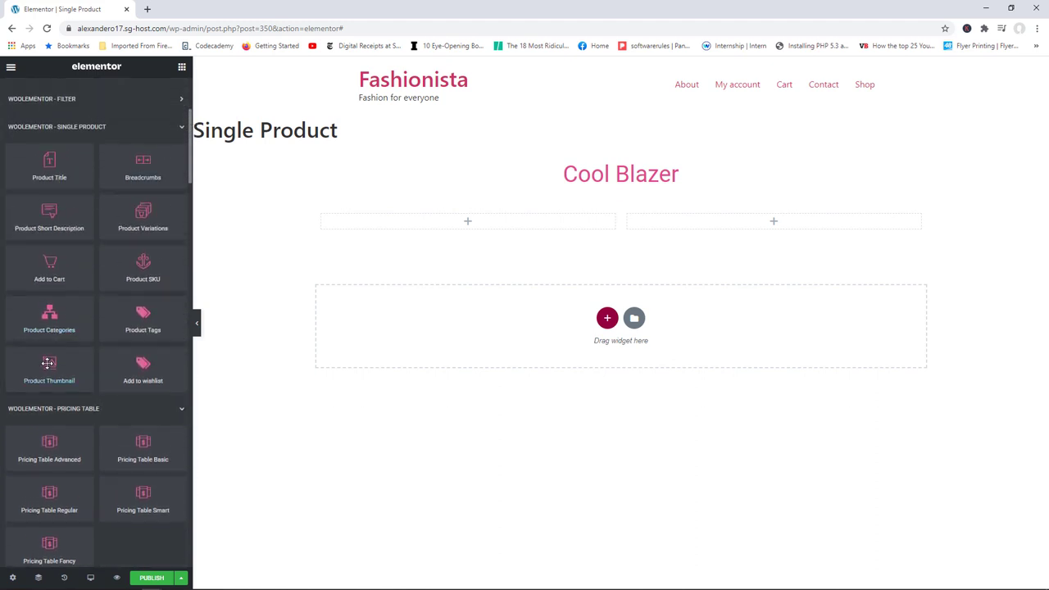
left_click_drag(49, 363, 445, 221)
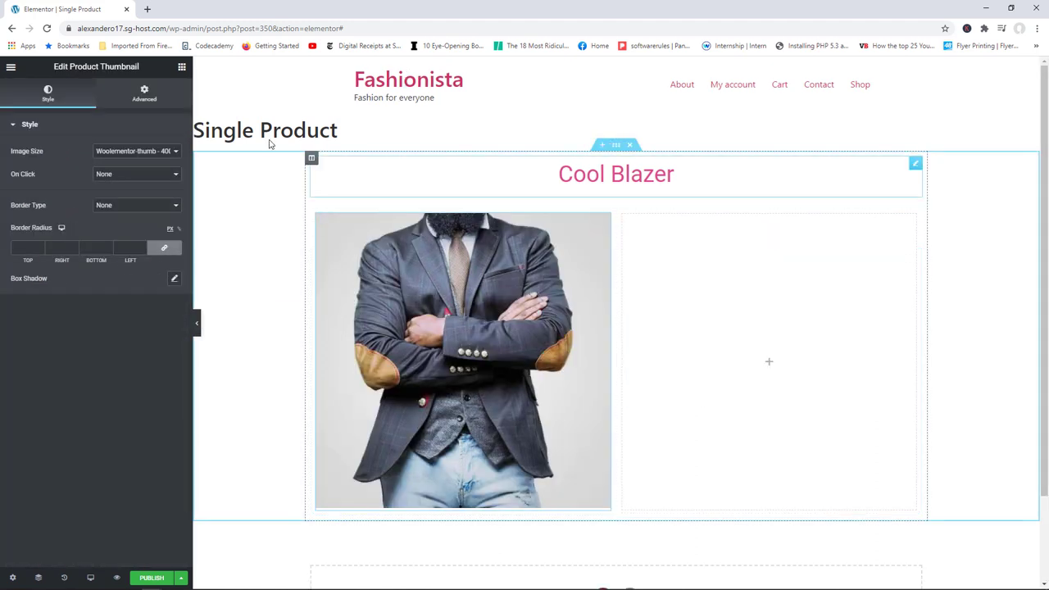
Step: Set the product thumbnail's On Click behavior to Zoom and test the enlarged image view
left_click(110, 178)
left_click(108, 196)
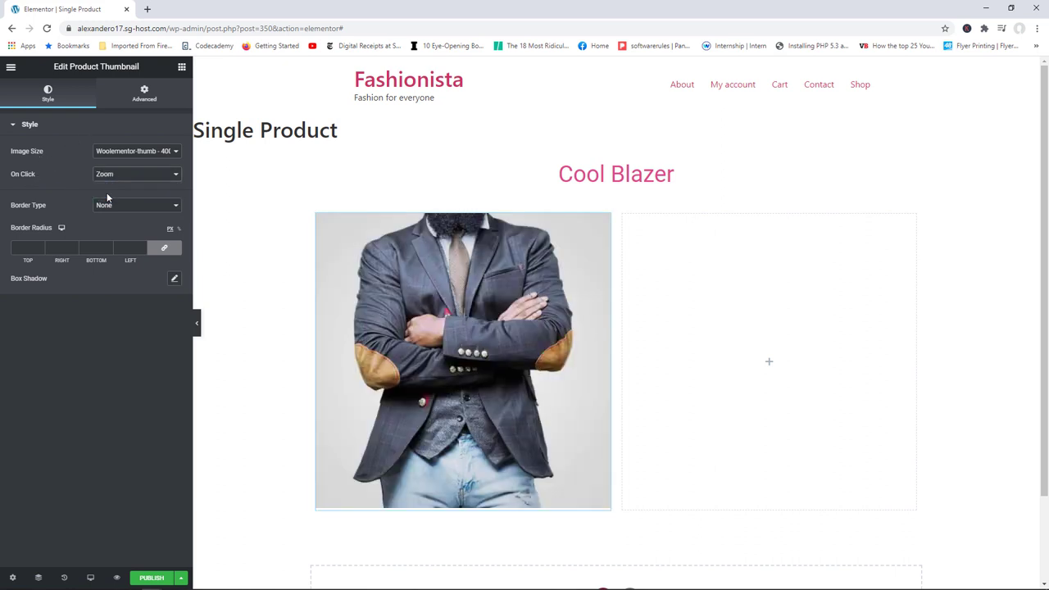
left_click(508, 260)
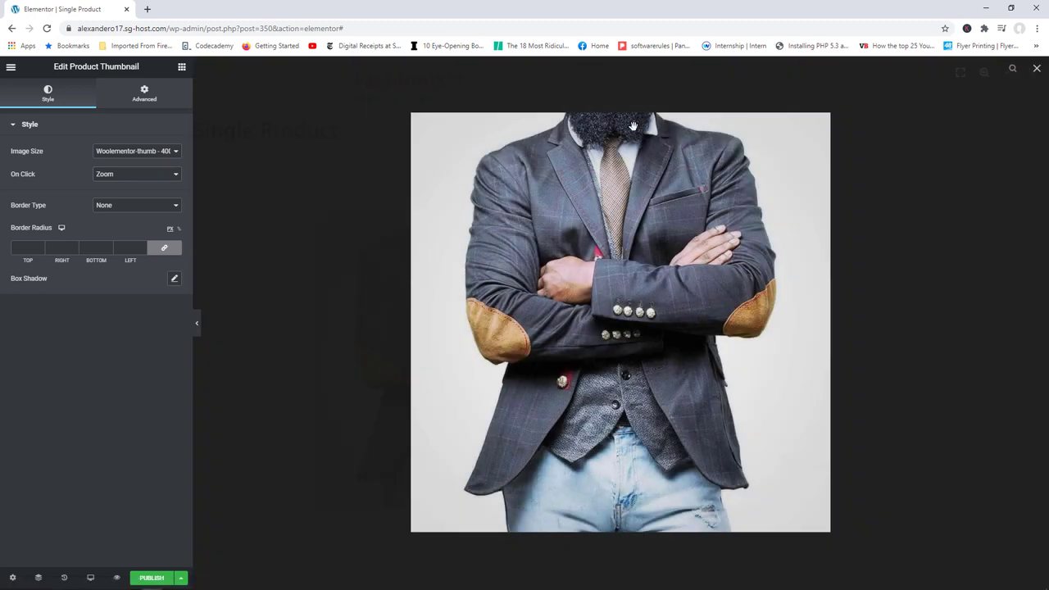
left_click(1036, 68)
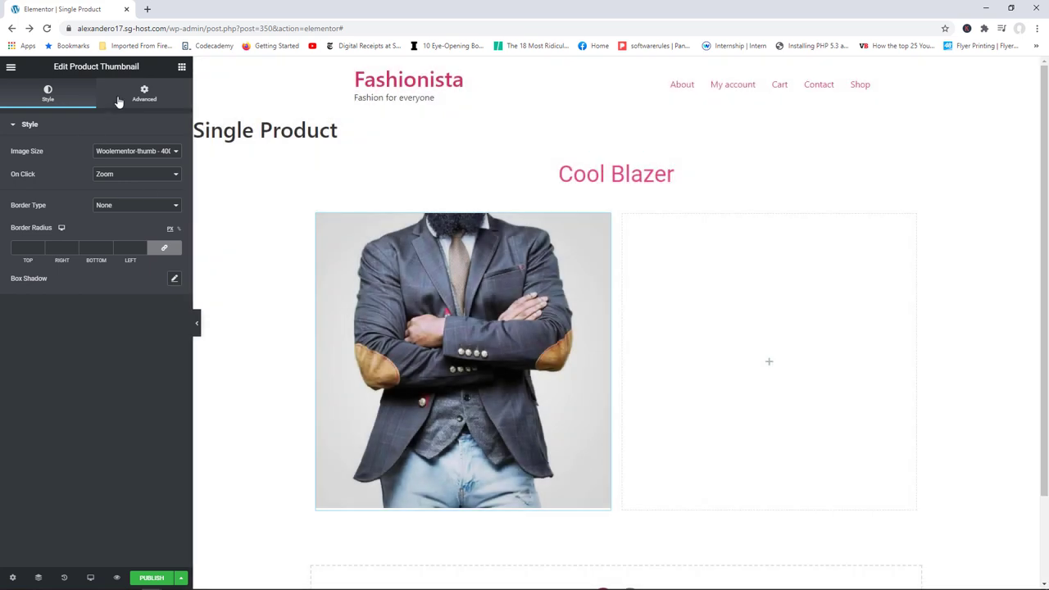
Step: Place a Product Short Description widget in the empty right column beside the thumbnail
left_click(182, 68)
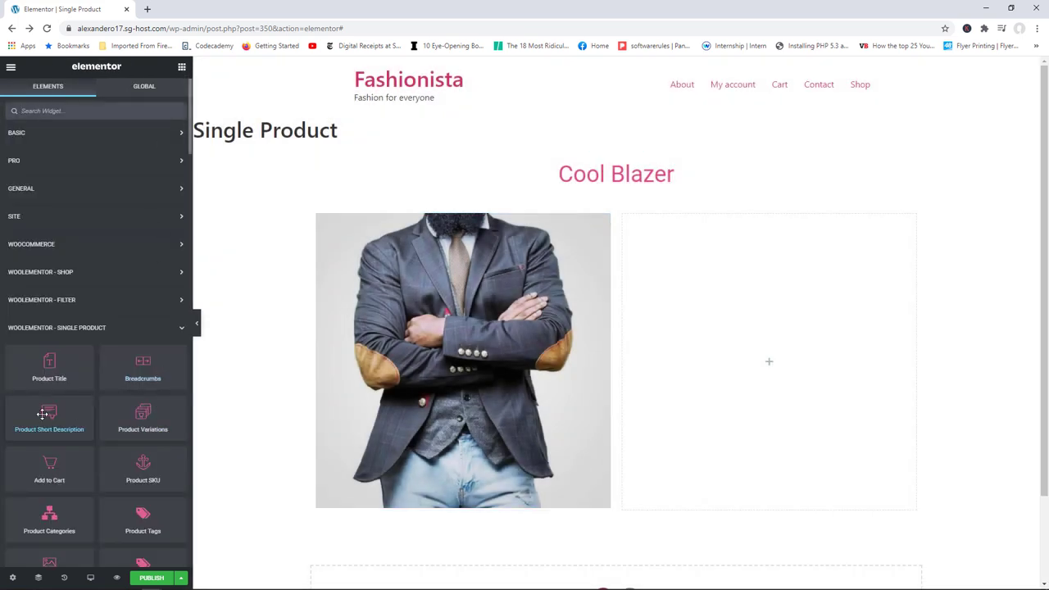
left_click_drag(43, 413, 756, 368)
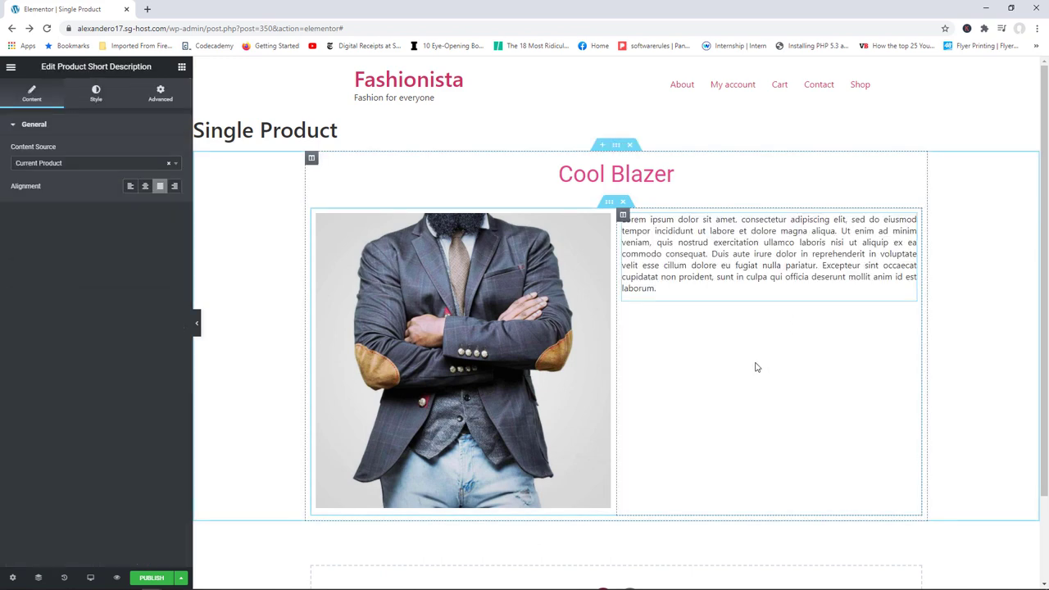
Step: Add Product SKU, Product Categories and Product Tags widgets in order beneath the product short description
left_click(182, 66)
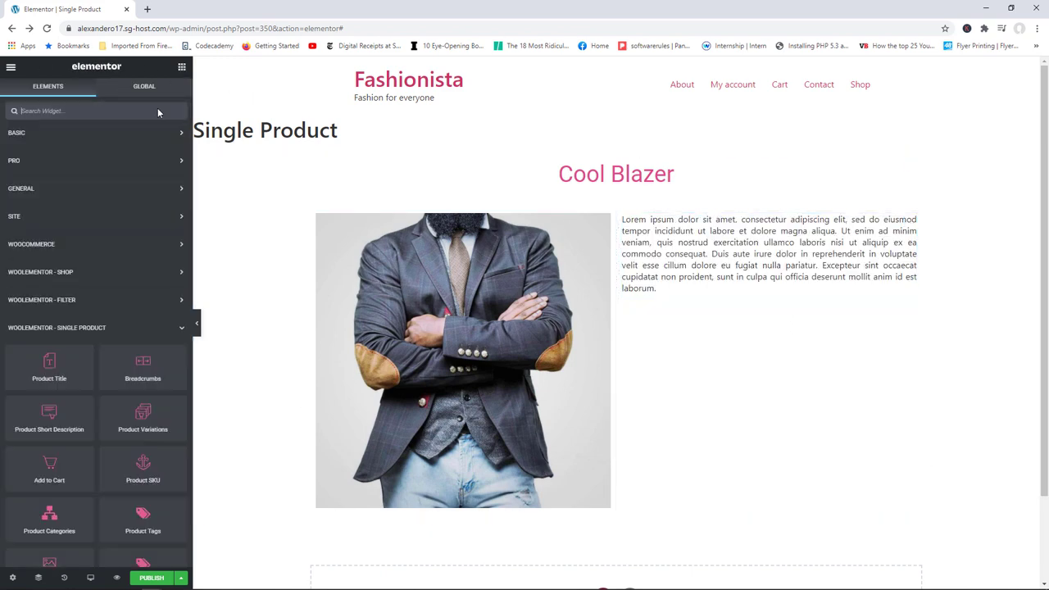
left_click_drag(133, 482, 685, 298)
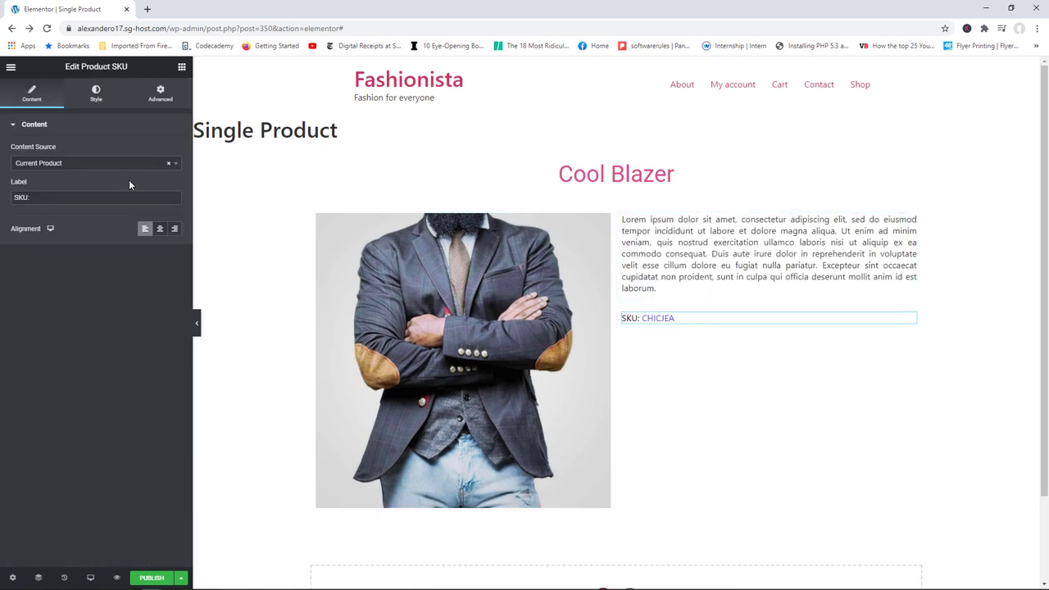
left_click(182, 67)
left_click_drag(49, 518, 669, 320)
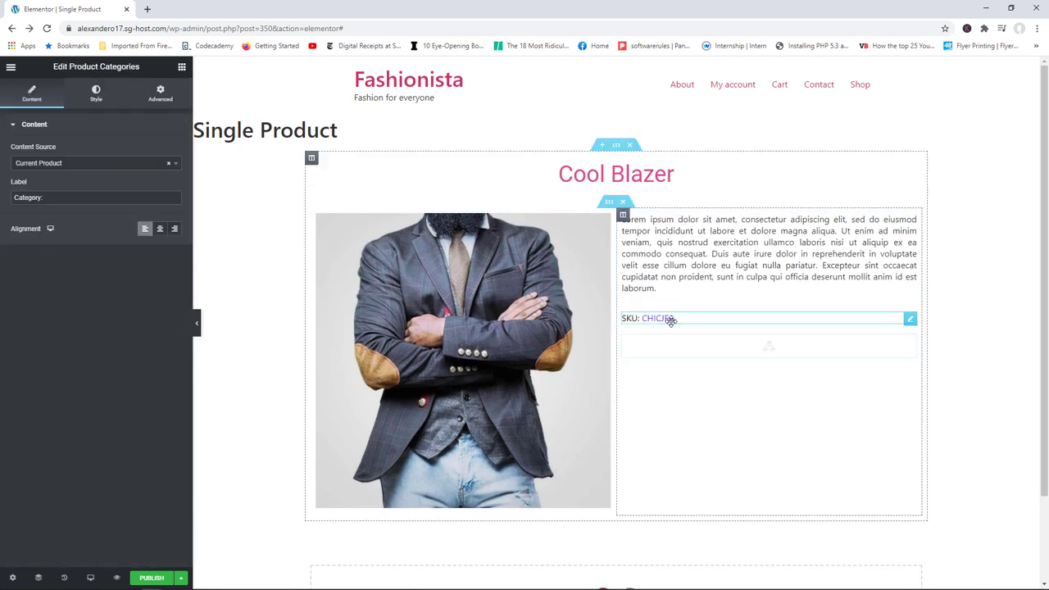
left_click(181, 68)
left_click_drag(143, 518, 679, 357)
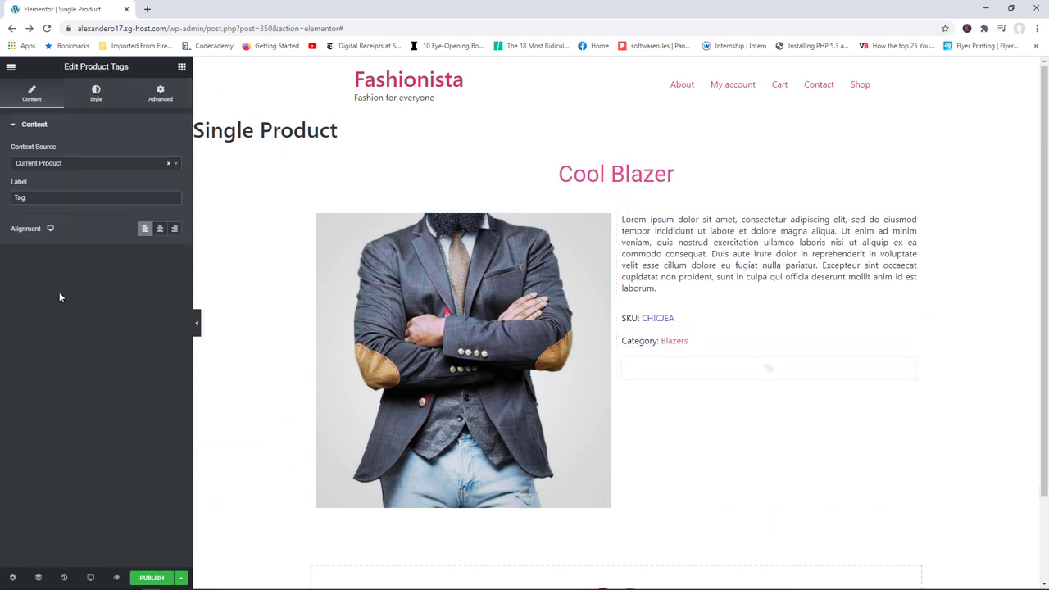
Step: Place an Add to Cart widget below the product tags in the column beside the thumbnail
left_click(181, 67)
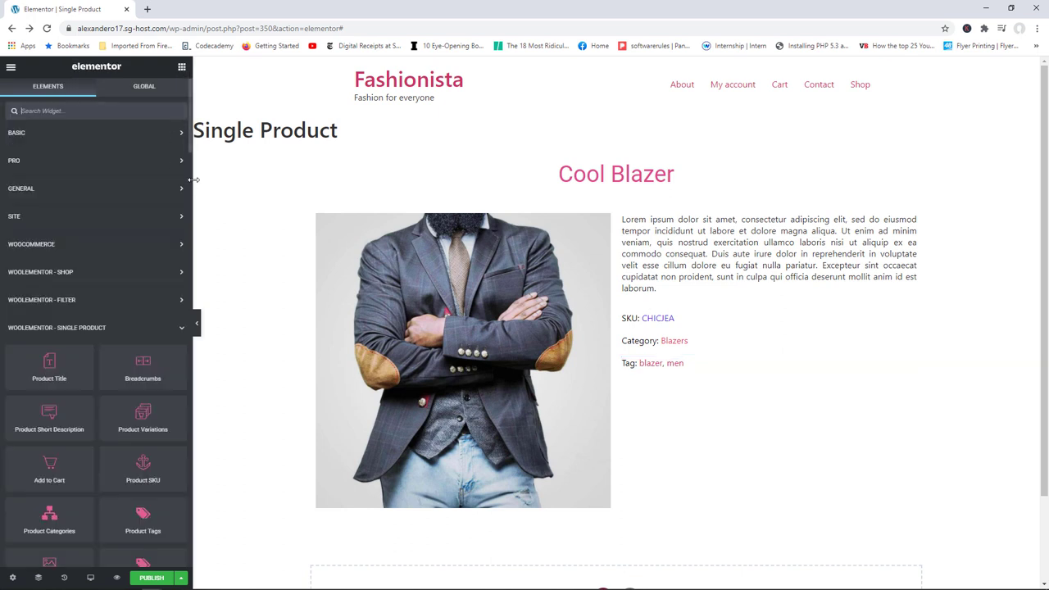
left_click(187, 162)
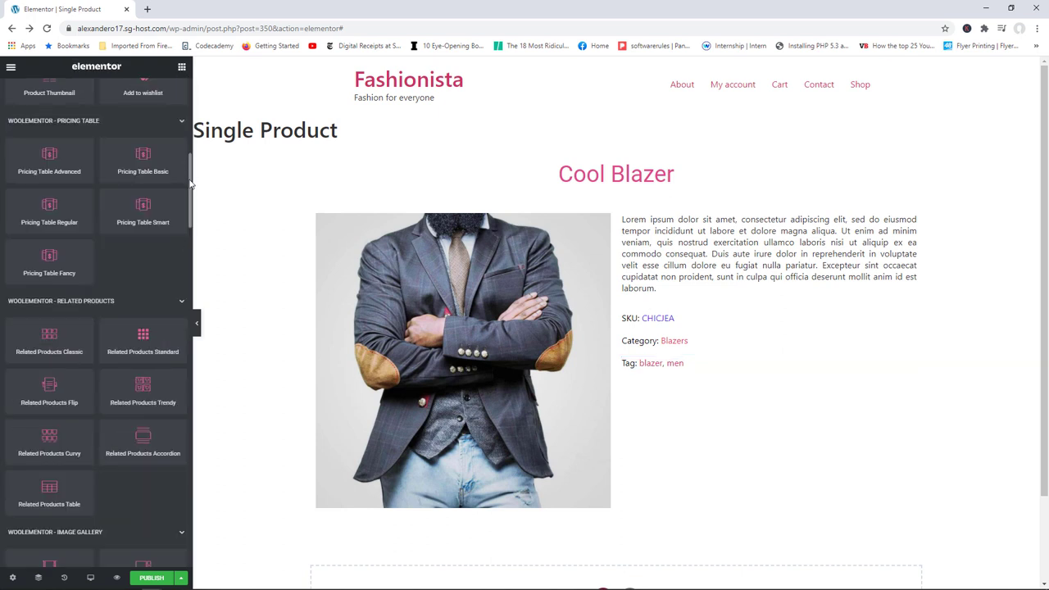
scroll(189, 182, "up", 3)
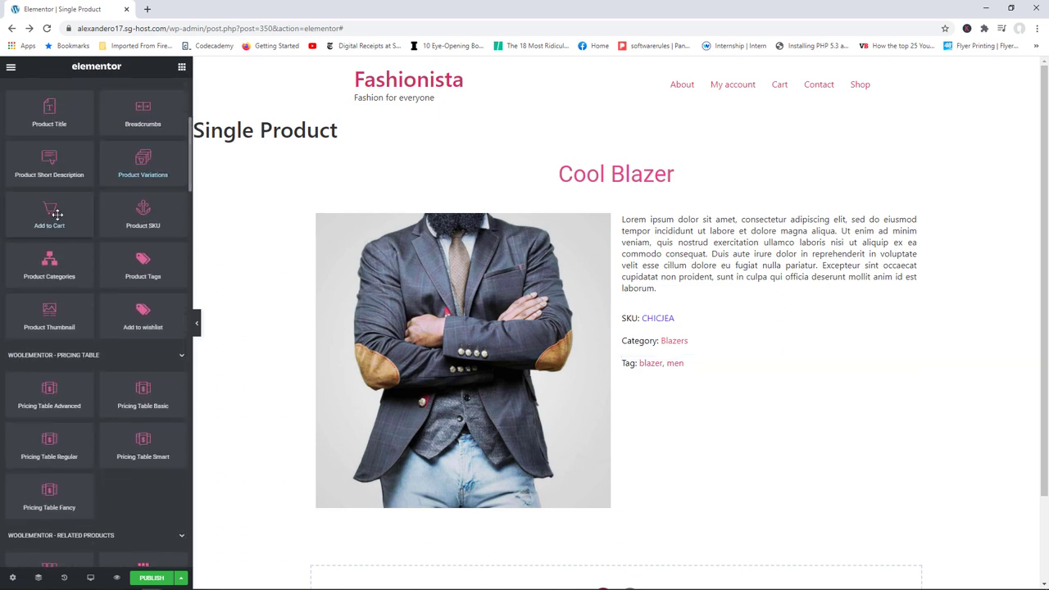
left_click_drag(51, 213, 686, 375)
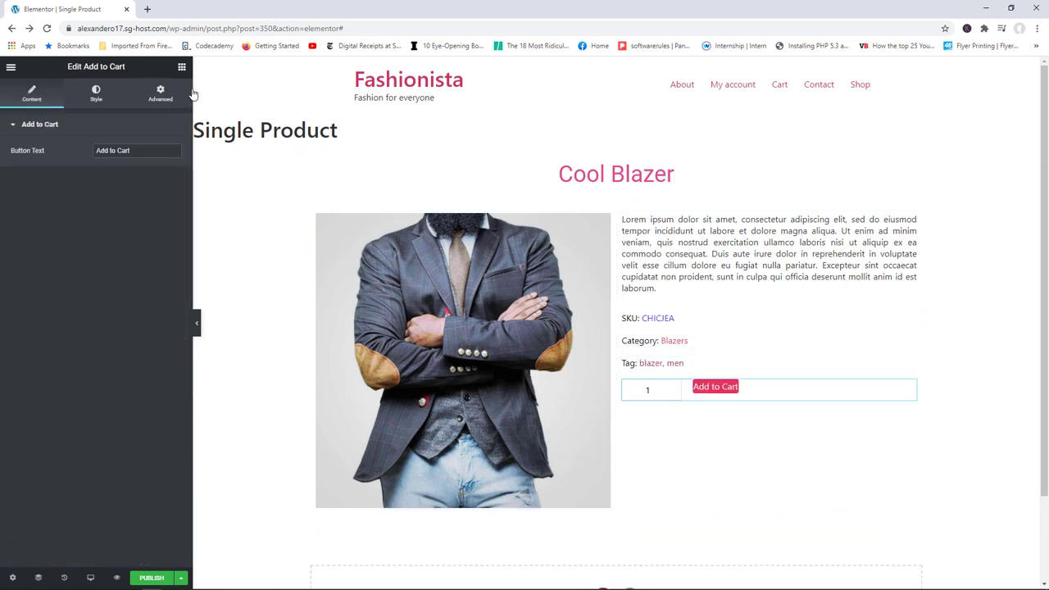
Step: Place an Add to wishlist widget directly below the Add to Cart widget
left_click(182, 68)
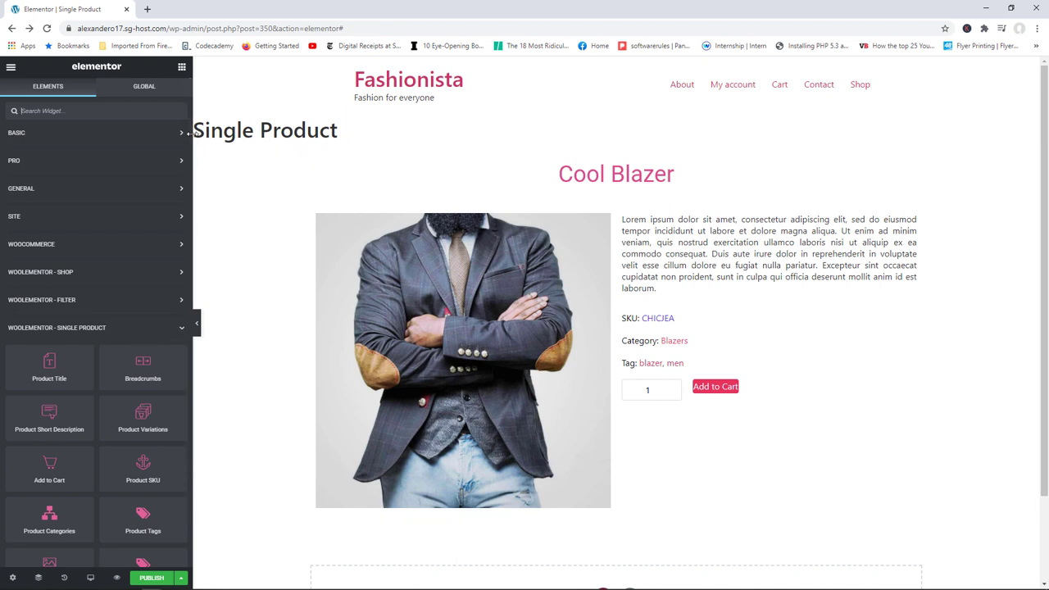
scroll(188, 139, "down", 6)
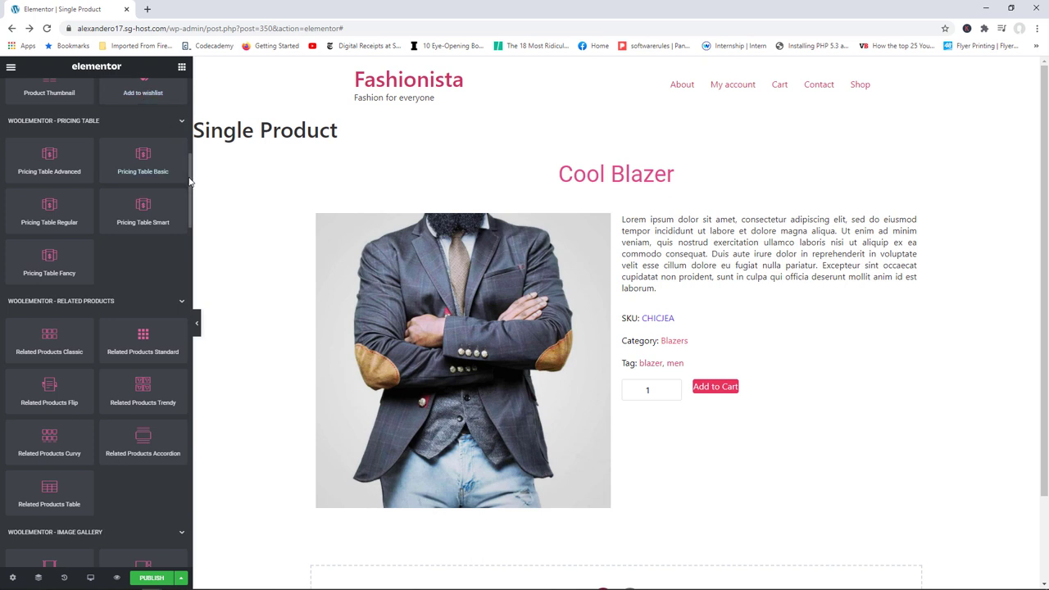
left_click_drag(189, 182, 188, 143)
left_click_drag(143, 258, 681, 402)
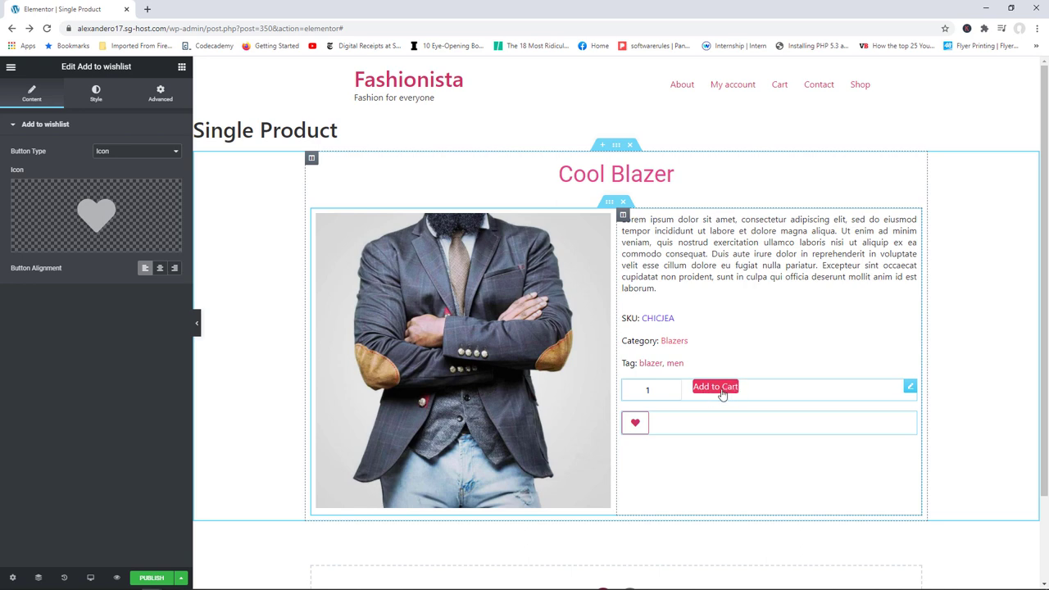
Step: Set the Add to Cart button's padding to 8 px on all sides
left_click(910, 389)
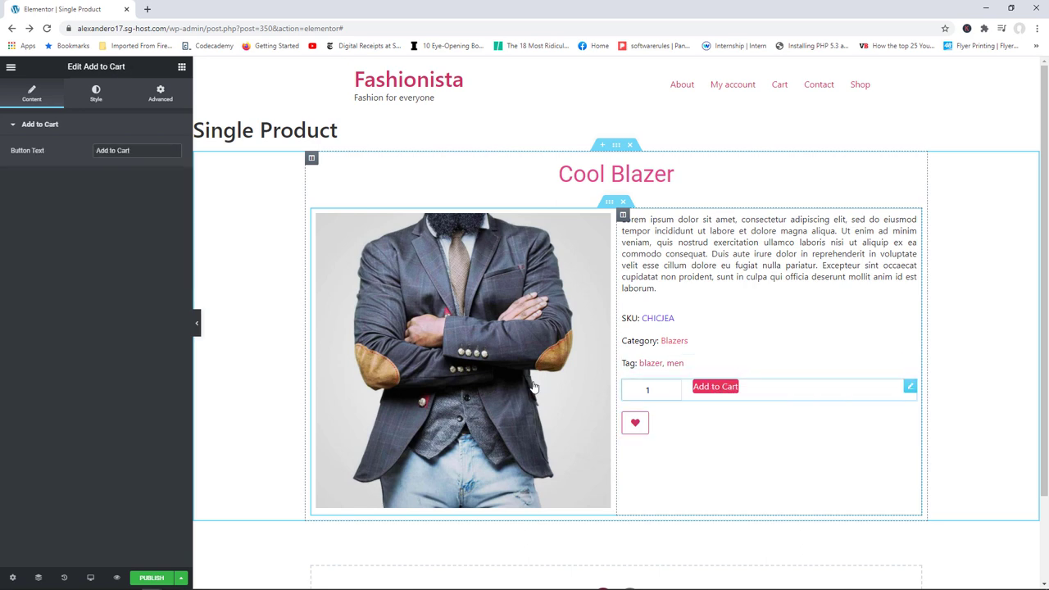
left_click(96, 97)
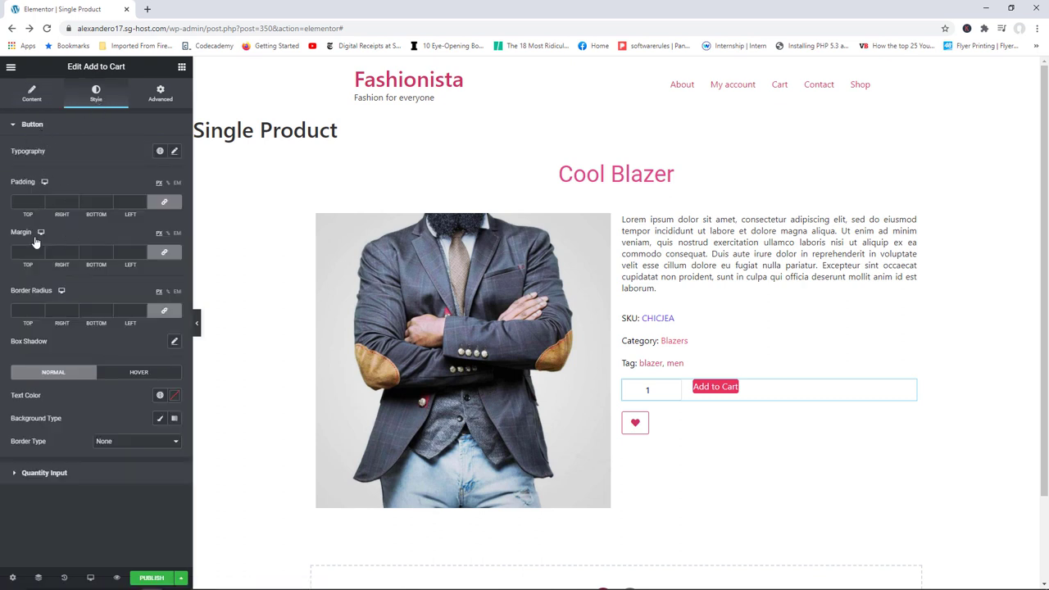
left_click(40, 203)
key("Up")
key("Up")
key("Up")
key("Up")
key("Up")
key("Up")
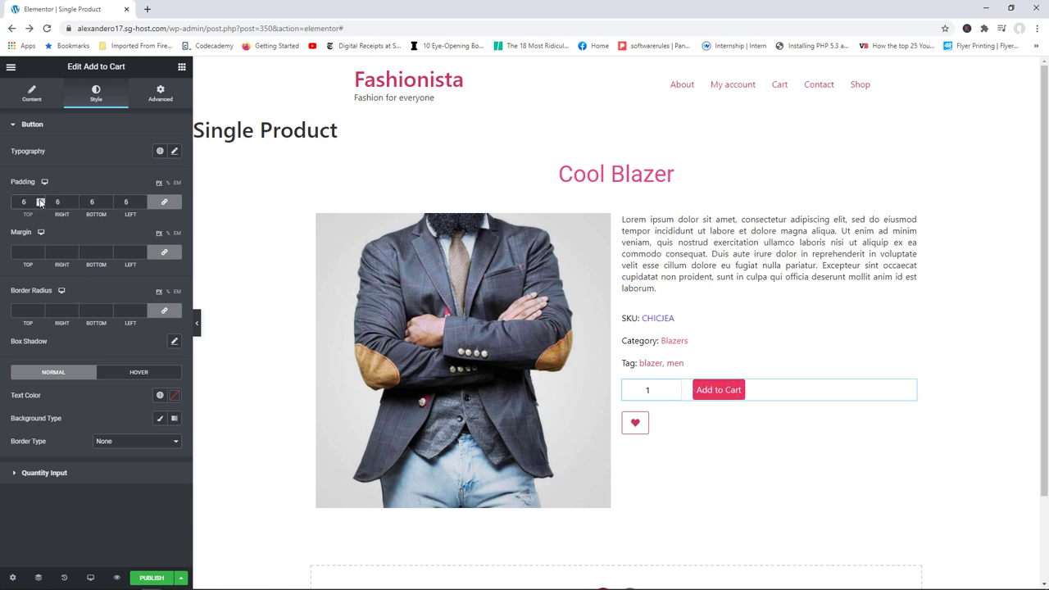
key("Up")
key("Up")
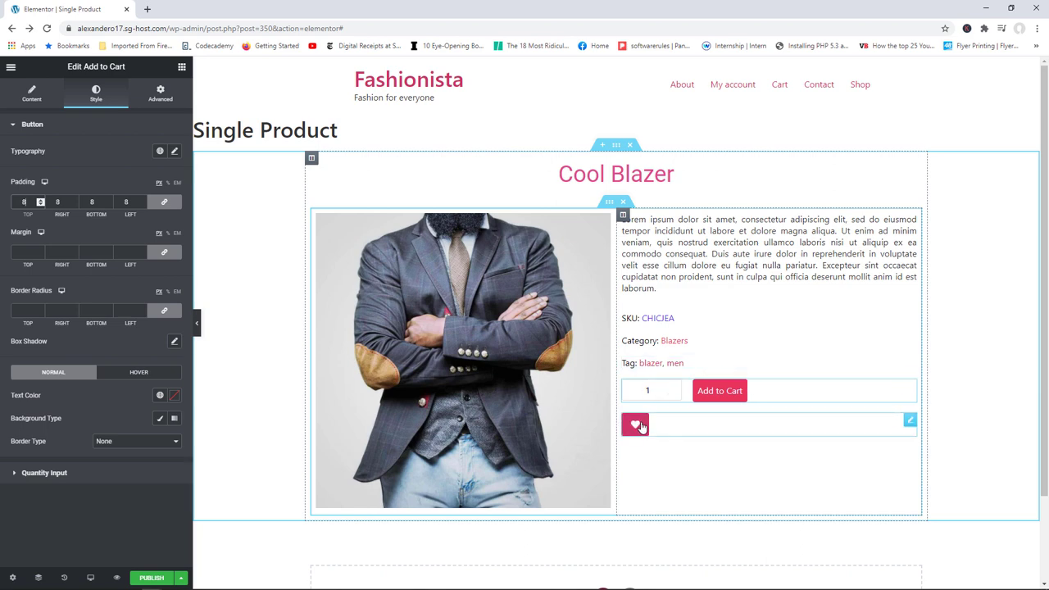
Step: Set the Add to Cart widget's positioning width to Inline (auto)
left_click(160, 100)
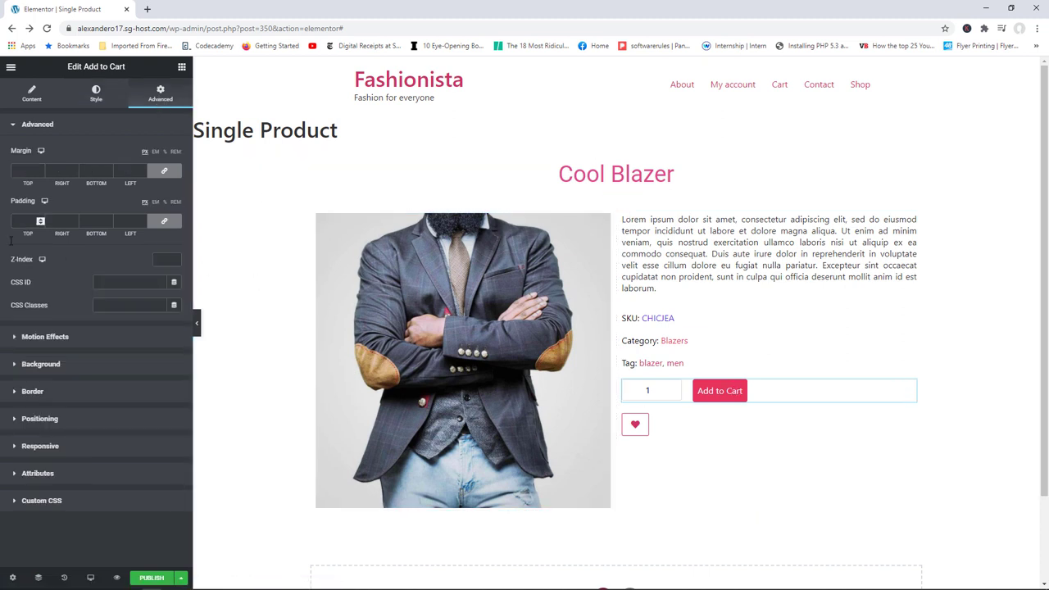
left_click(40, 419)
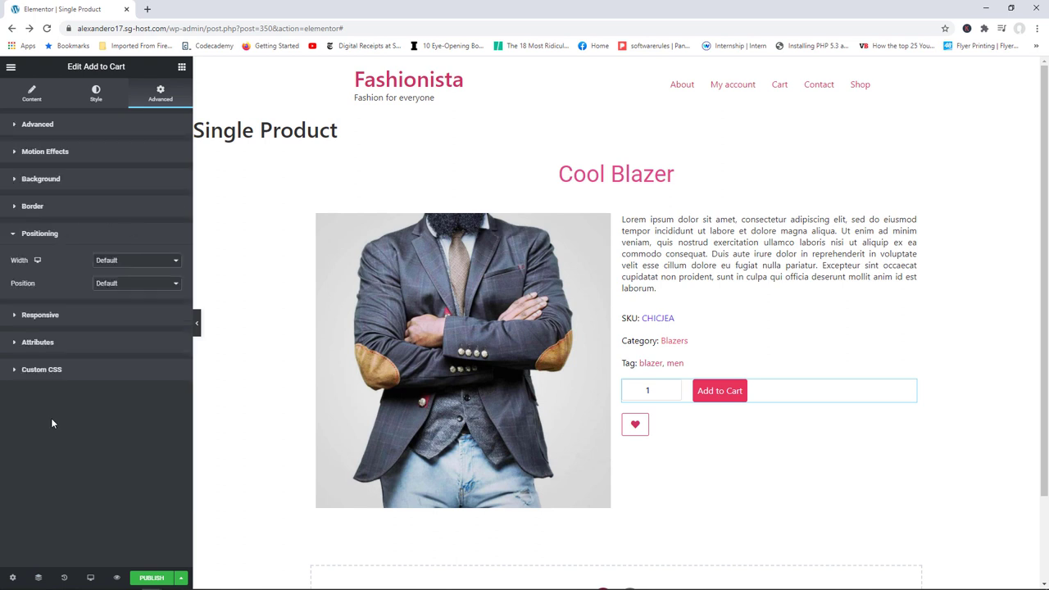
left_click(123, 261)
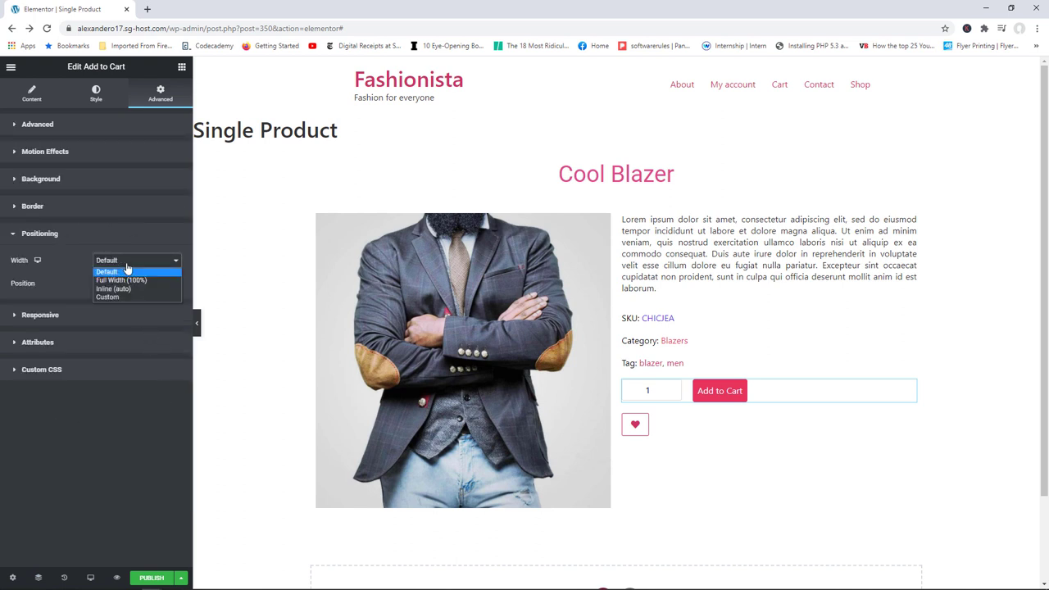
left_click(127, 289)
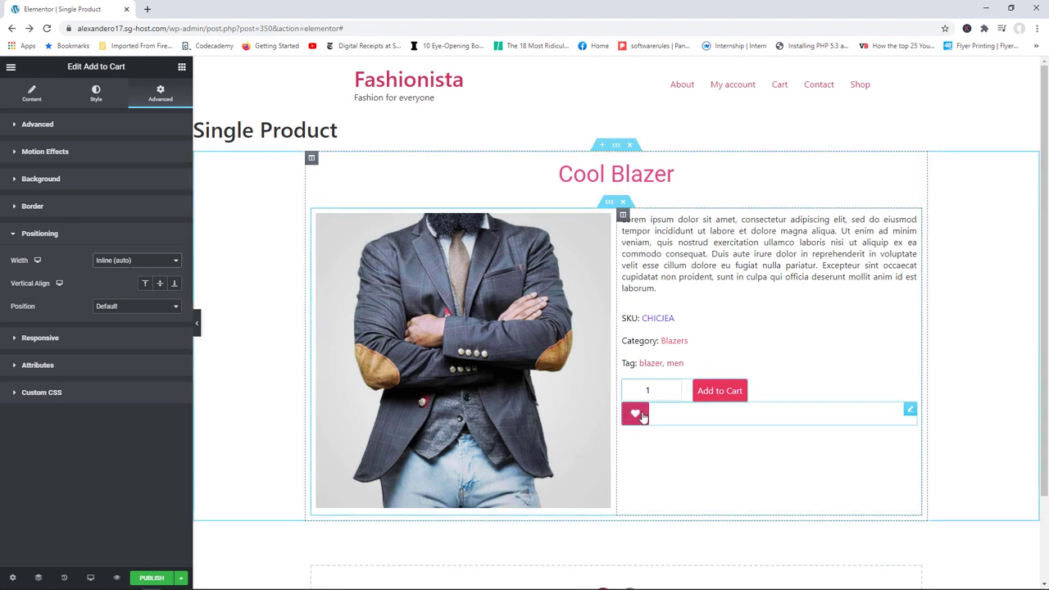
Step: Set the Add to wishlist widget's positioning width to Inline (auto) so it sits beside the Add to Cart button
left_click(910, 409)
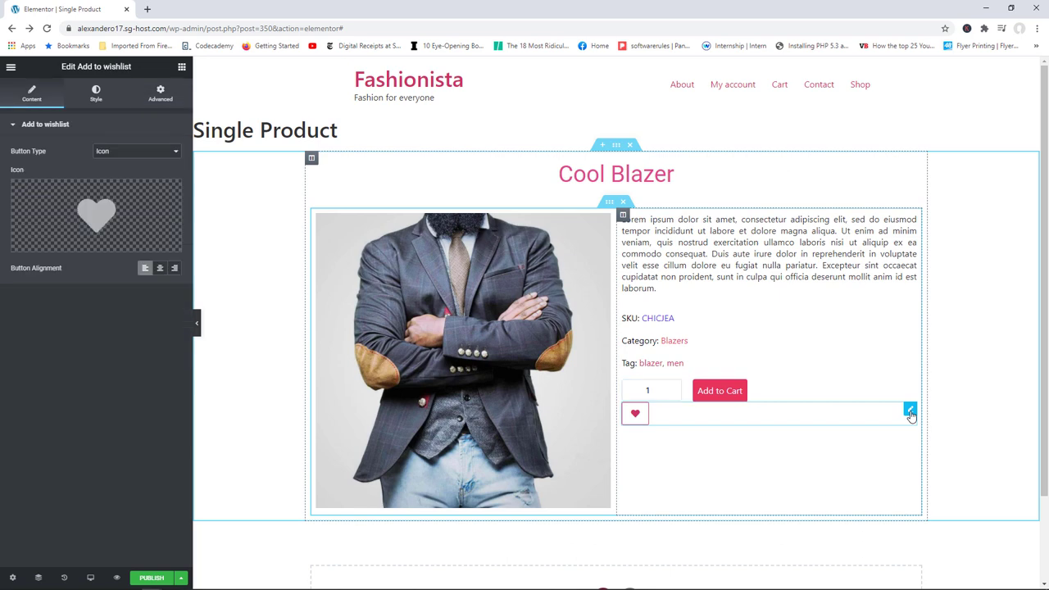
left_click(160, 99)
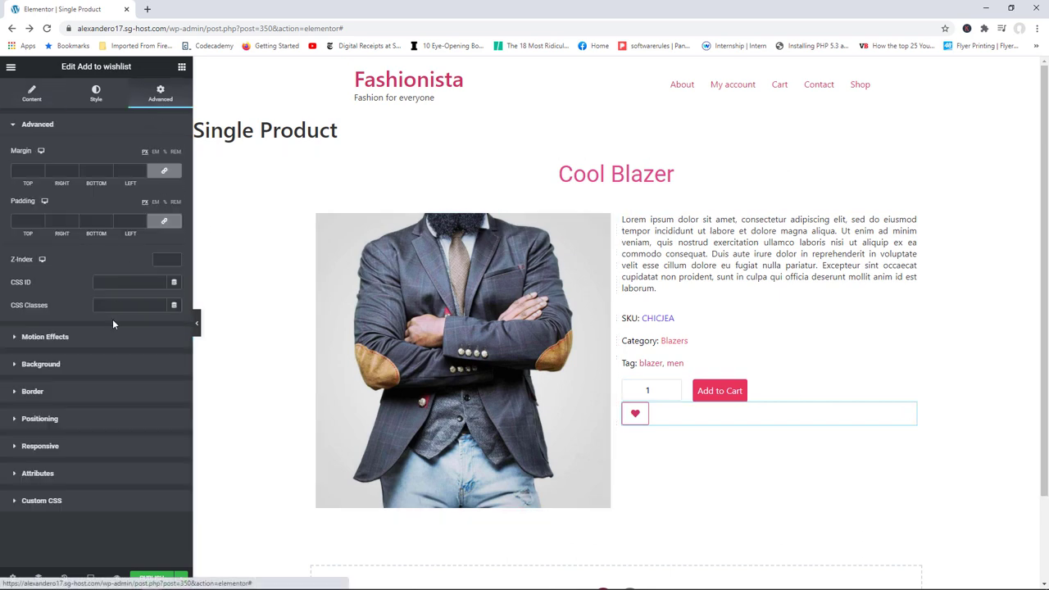
left_click(59, 419)
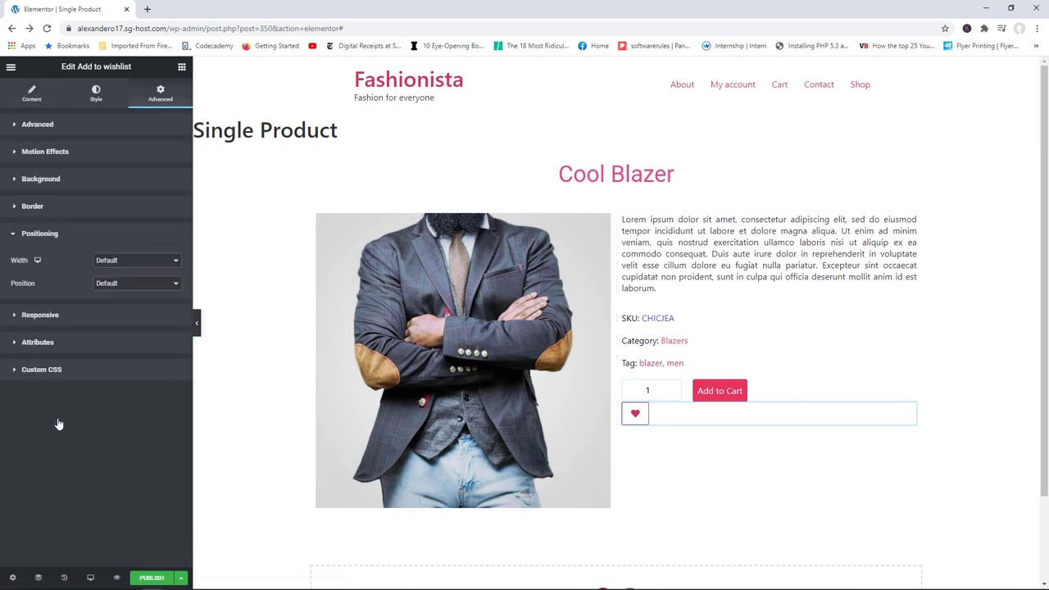
left_click(135, 260)
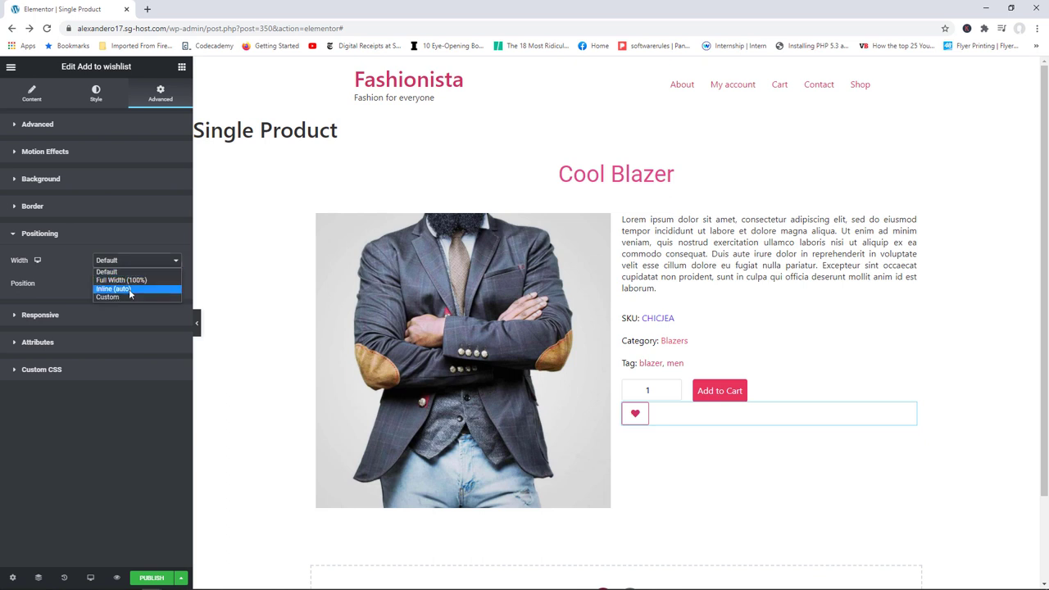
left_click(128, 289)
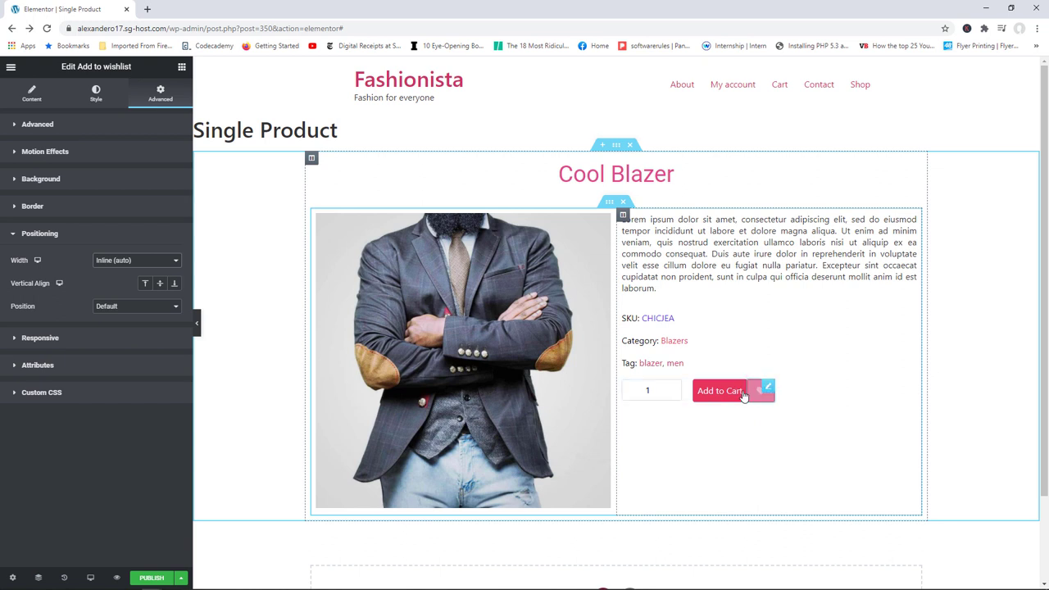
Step: Unlink the Add to wishlist widget's margins and set only its left margin to 10 px
left_click(47, 125)
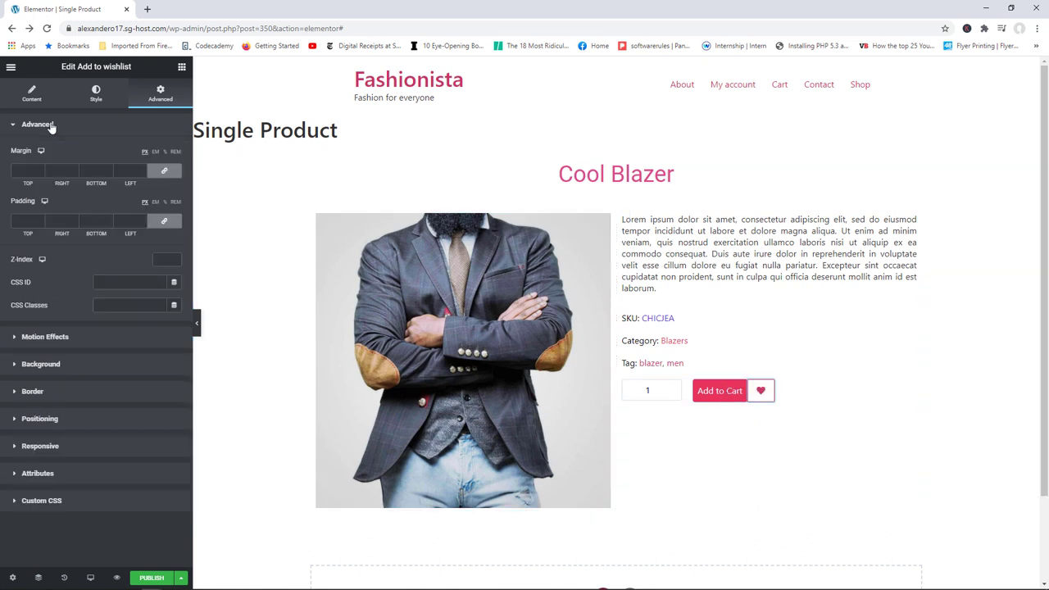
left_click(165, 173)
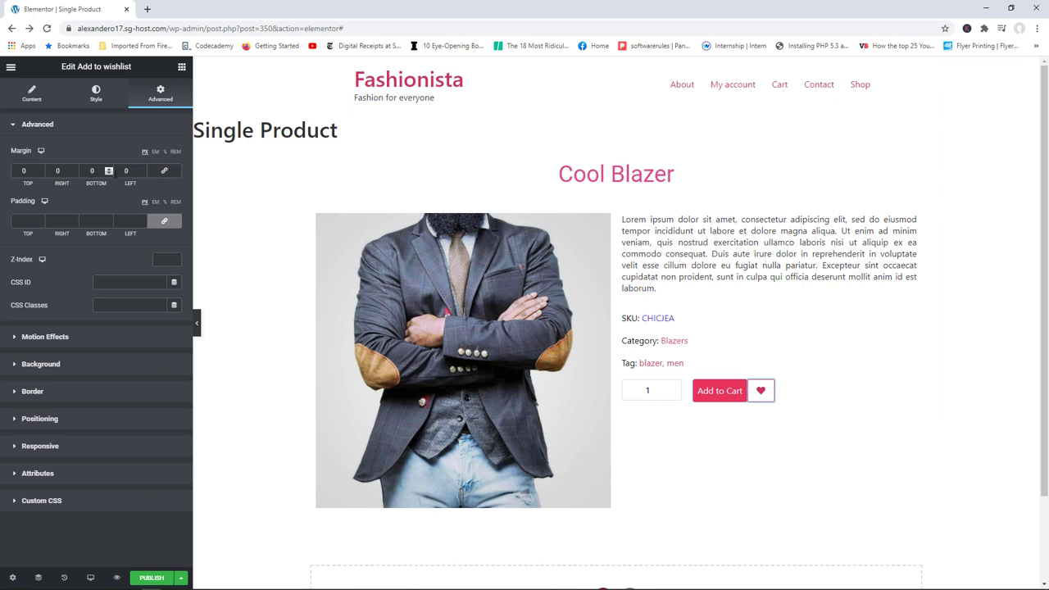
left_click(142, 168)
left_click(141, 169)
left_click(142, 168)
left_click(142, 168)
left_click(142, 169)
left_click(142, 169)
left_click(142, 169)
left_click(142, 169)
left_click(142, 169)
left_click(141, 169)
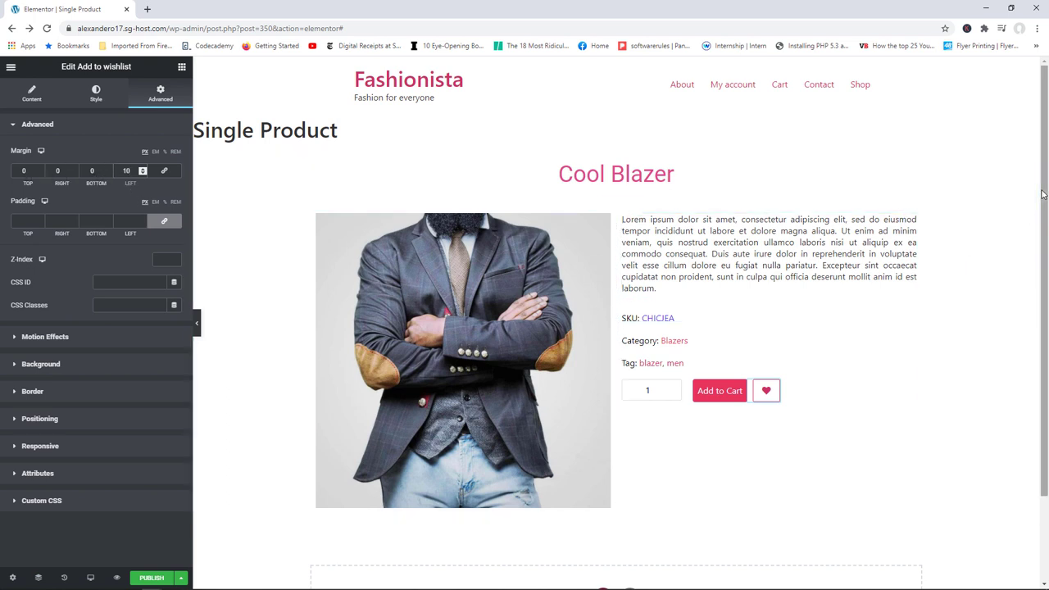
Step: Look through the Related Products and General widget groups for further elements suited to the Single Product template
left_click(181, 67)
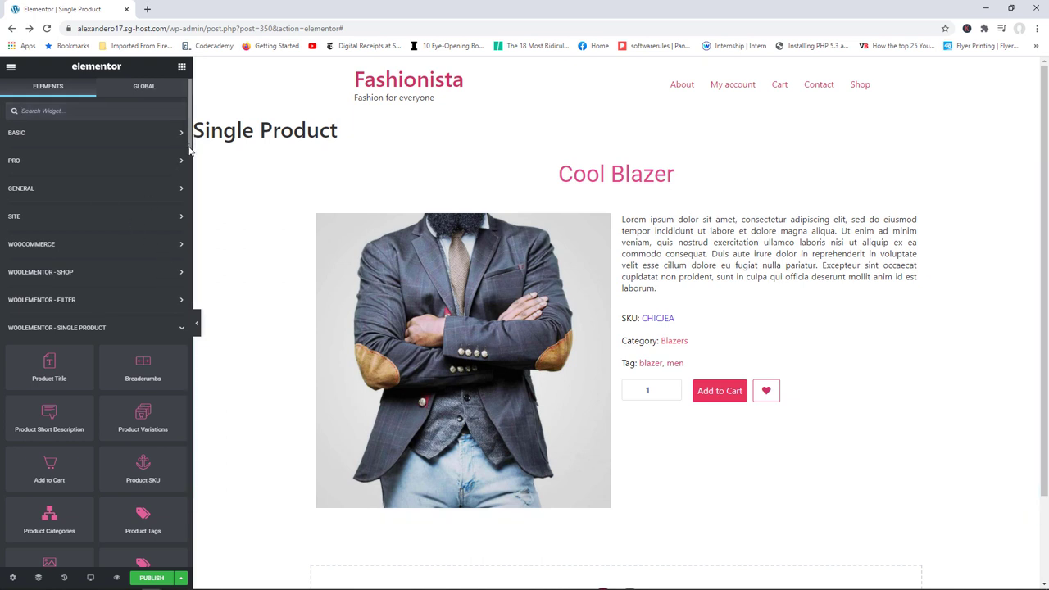
scroll(188, 150, "down", 8)
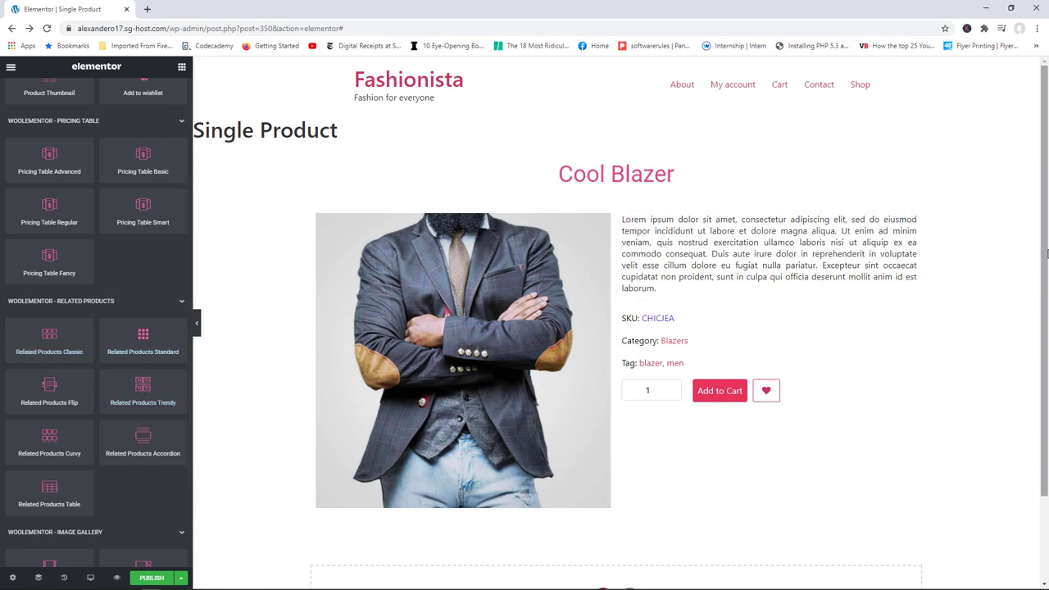
scroll(525, 205, "down", 1)
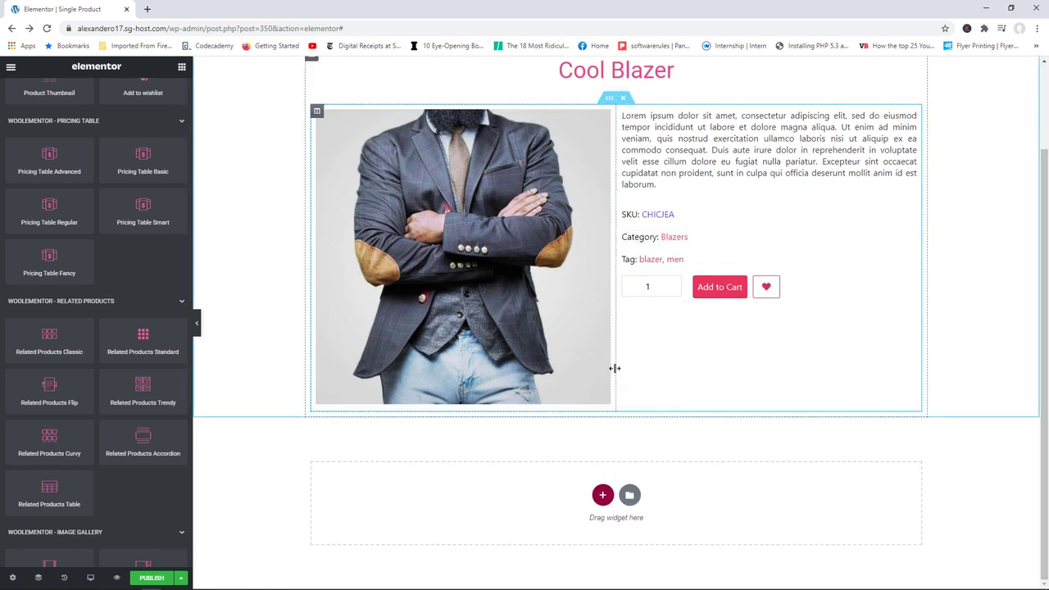
scroll(119, 302, "up", 10)
left_click(109, 136)
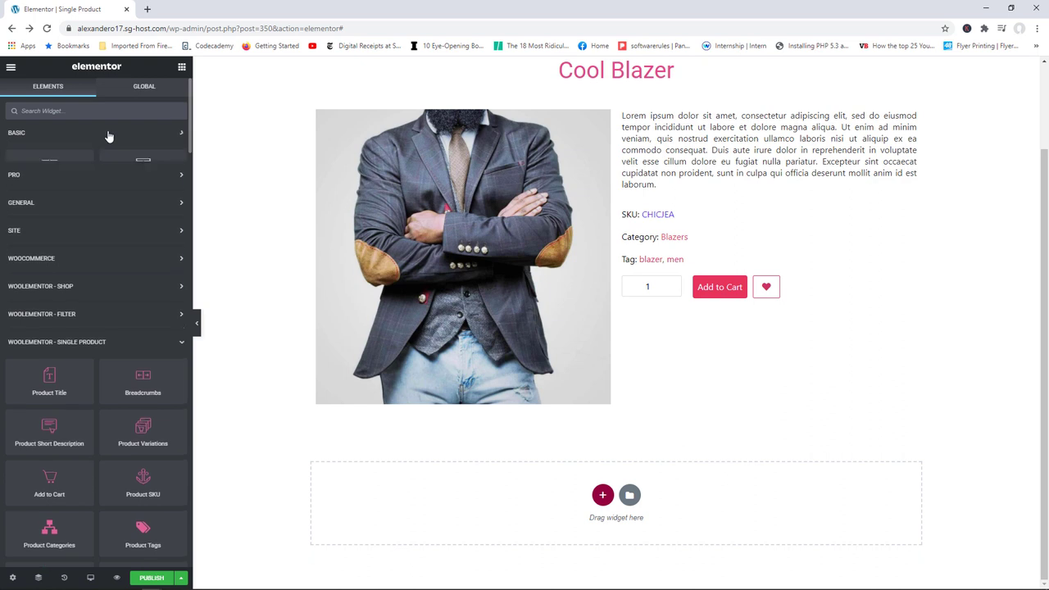
left_click(84, 138)
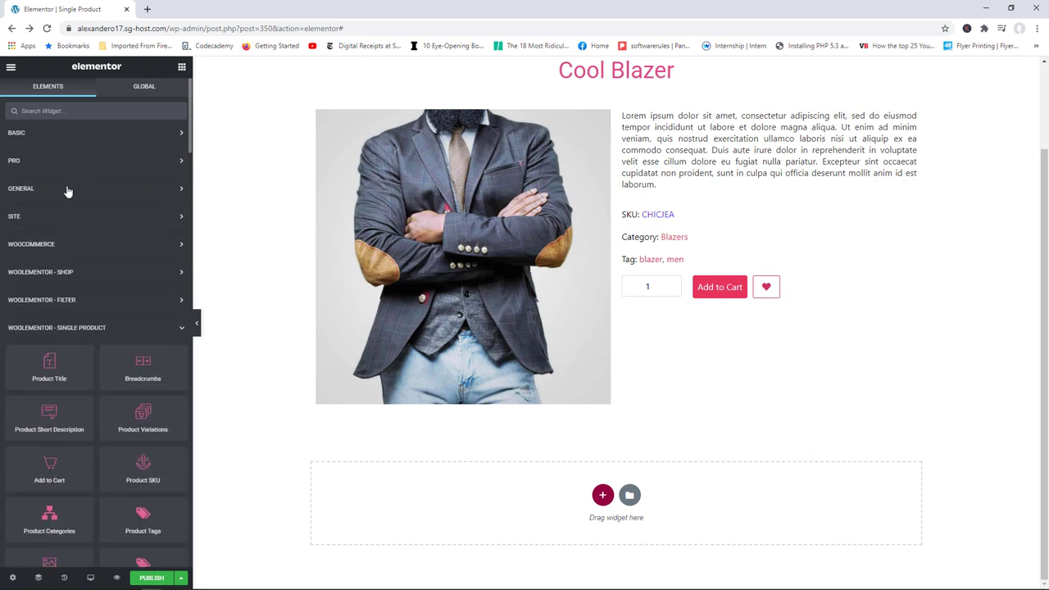
left_click(68, 189)
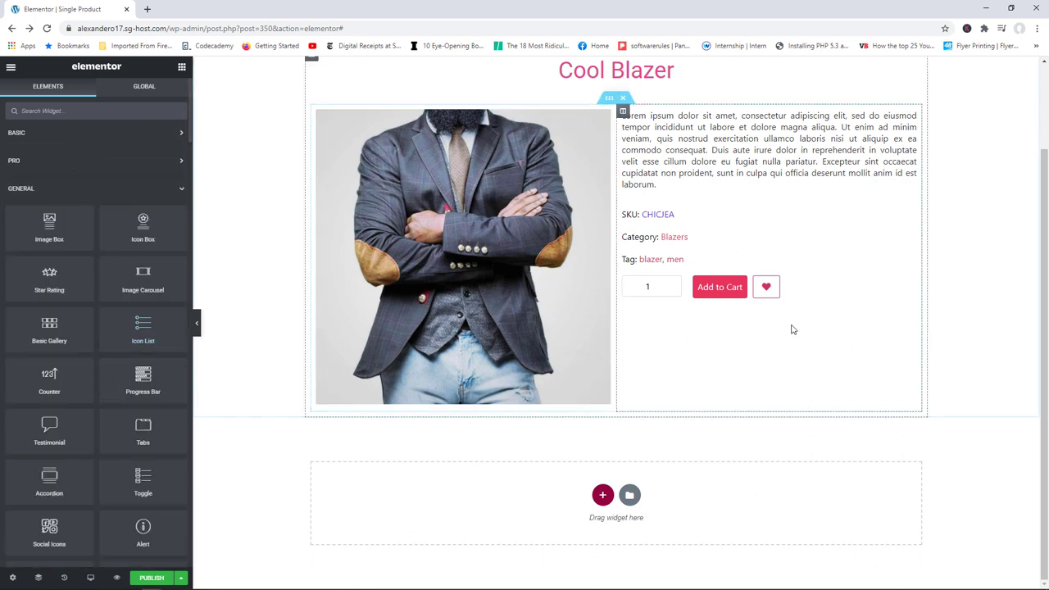
scroll(791, 328, "up", 3)
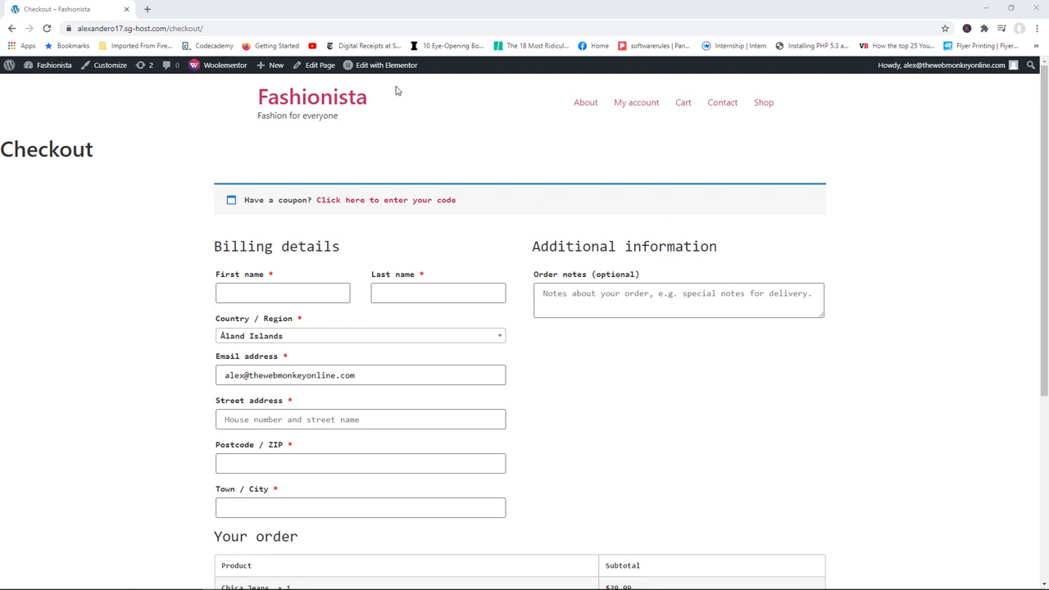
Step: Open the store's Checkout page for editing in Elementor
left_click(377, 70)
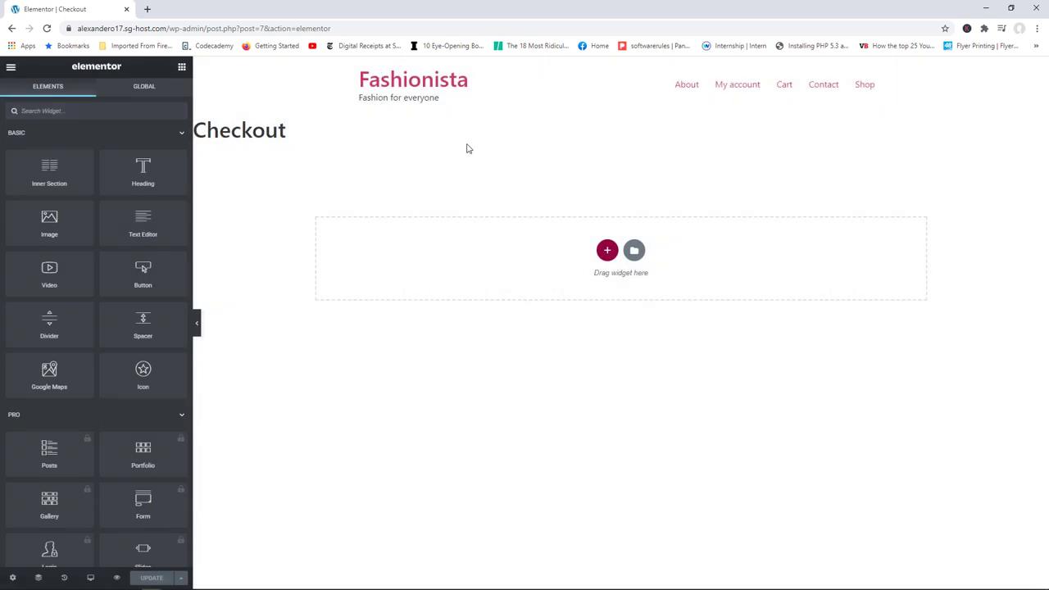
Step: Remove the text widget holding the [woocommerce_checkout] shortcode from the Checkout page
key("ctrl+v")
left_click(604, 163)
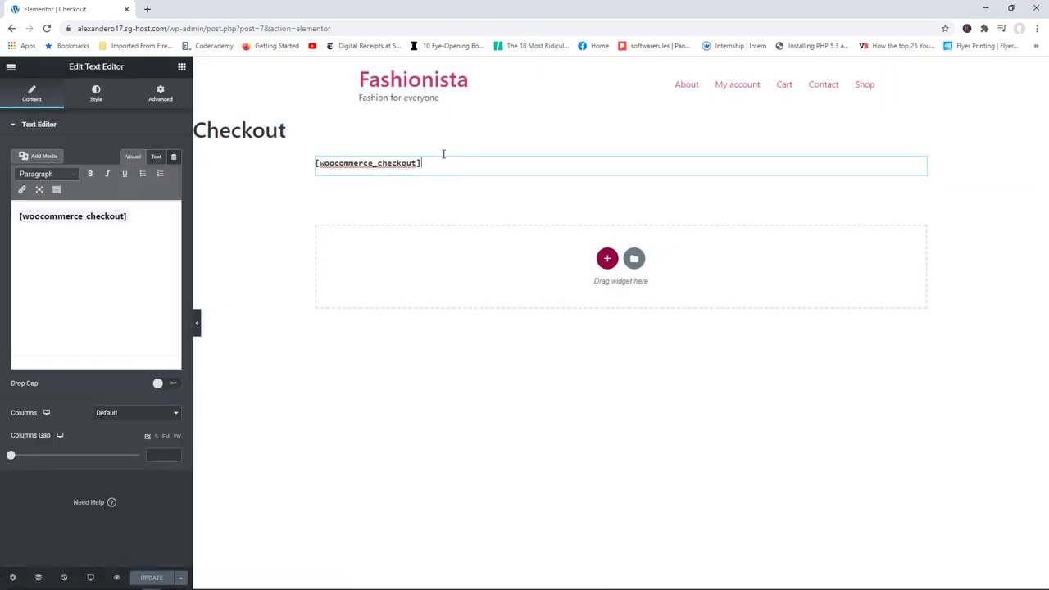
left_click(635, 148)
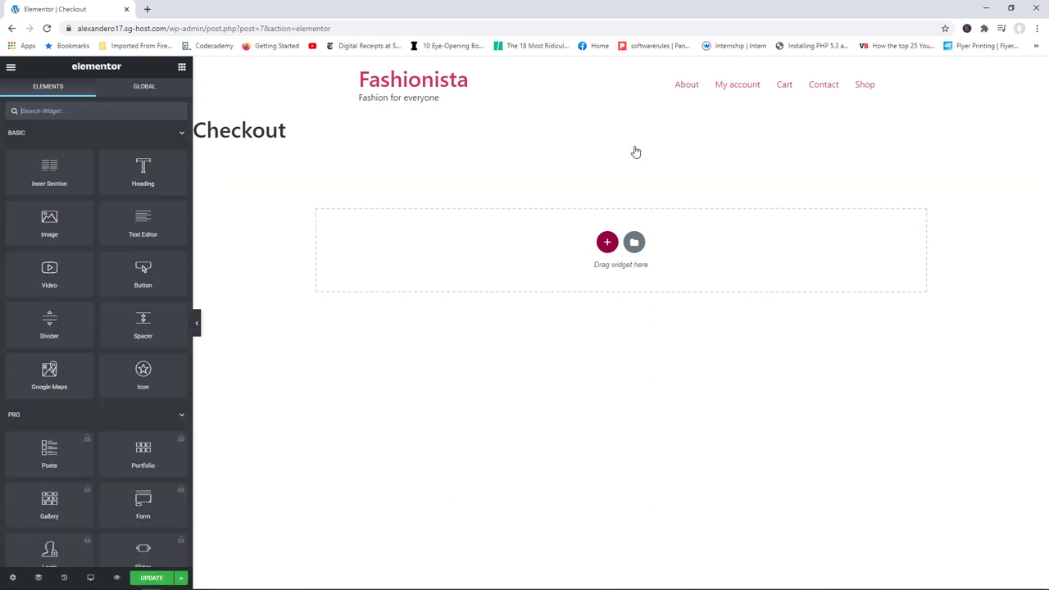
Step: Collapse the widget groups from Basic through Woolementor - Related Products
left_click(170, 134)
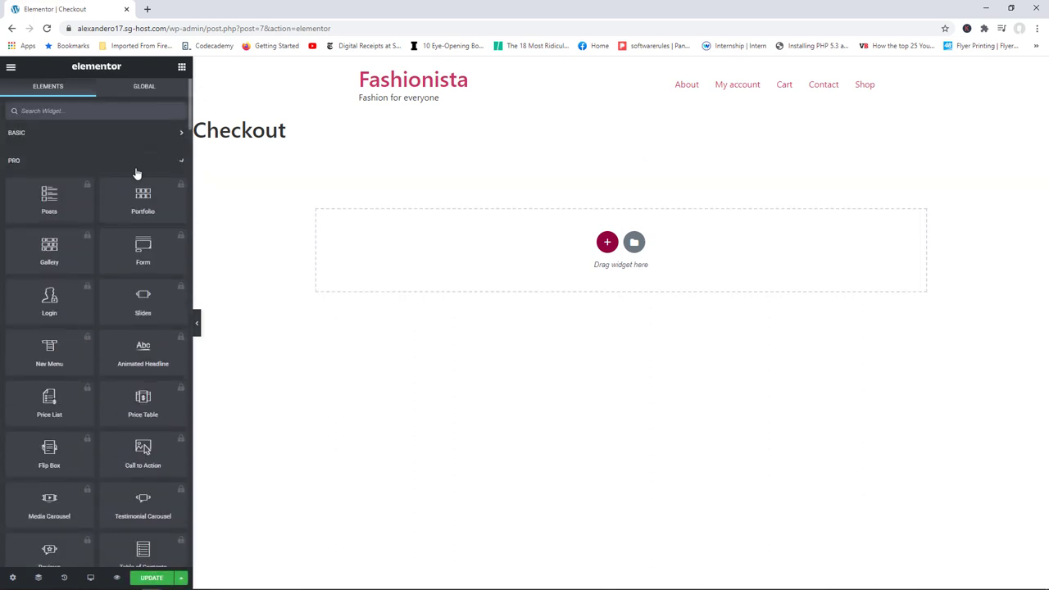
left_click(133, 162)
left_click(119, 190)
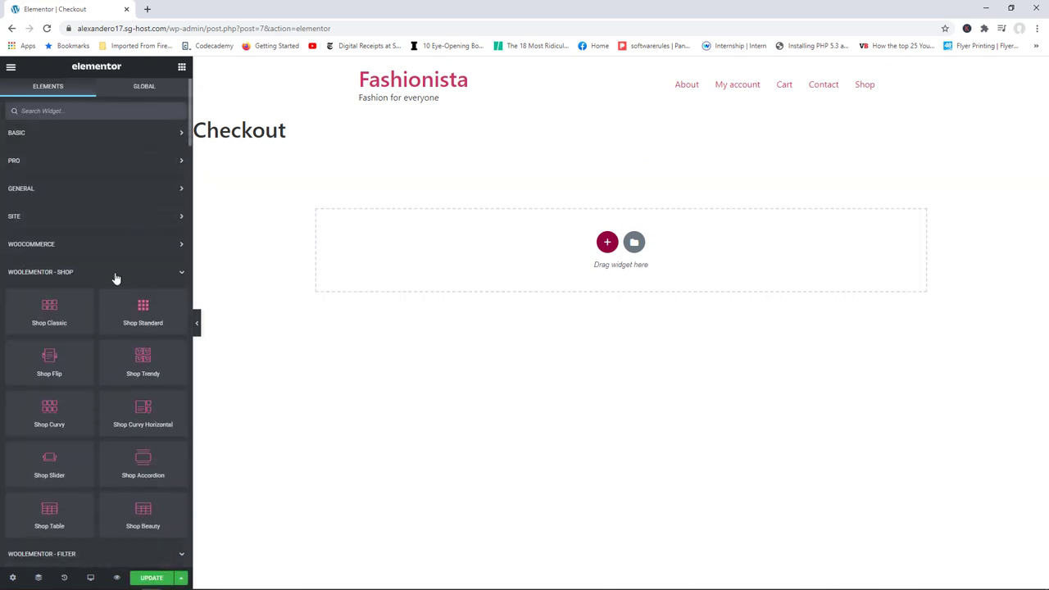
left_click(116, 273)
left_click(107, 300)
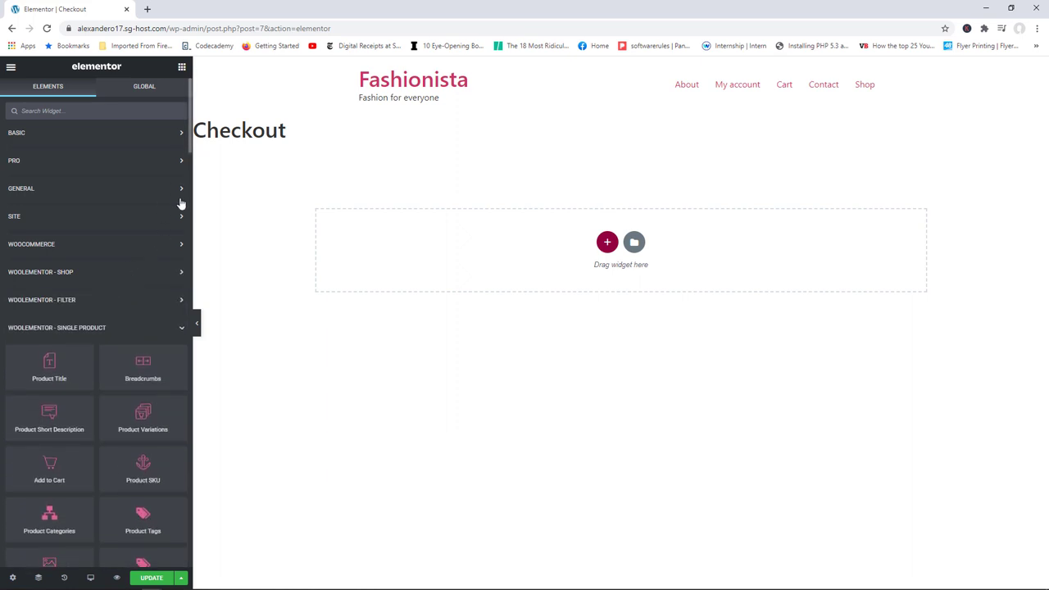
left_click(136, 331)
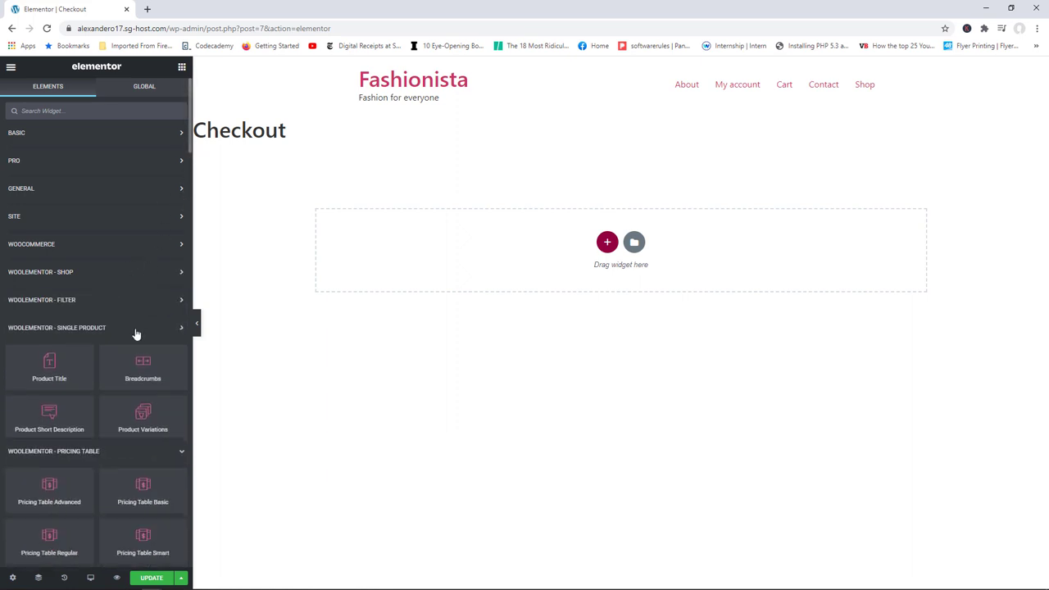
left_click(136, 353)
left_click(136, 386)
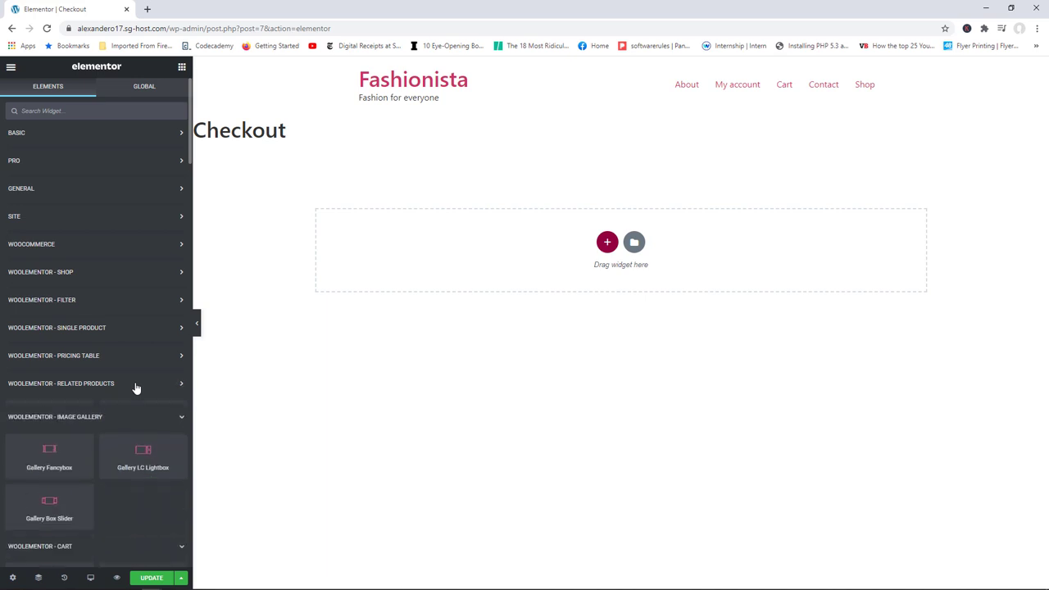
Step: Collapse the Woolementor Others, Image Gallery and Cart widget groups, leaving the Woolementor - Checkout group expanded
left_click(188, 166)
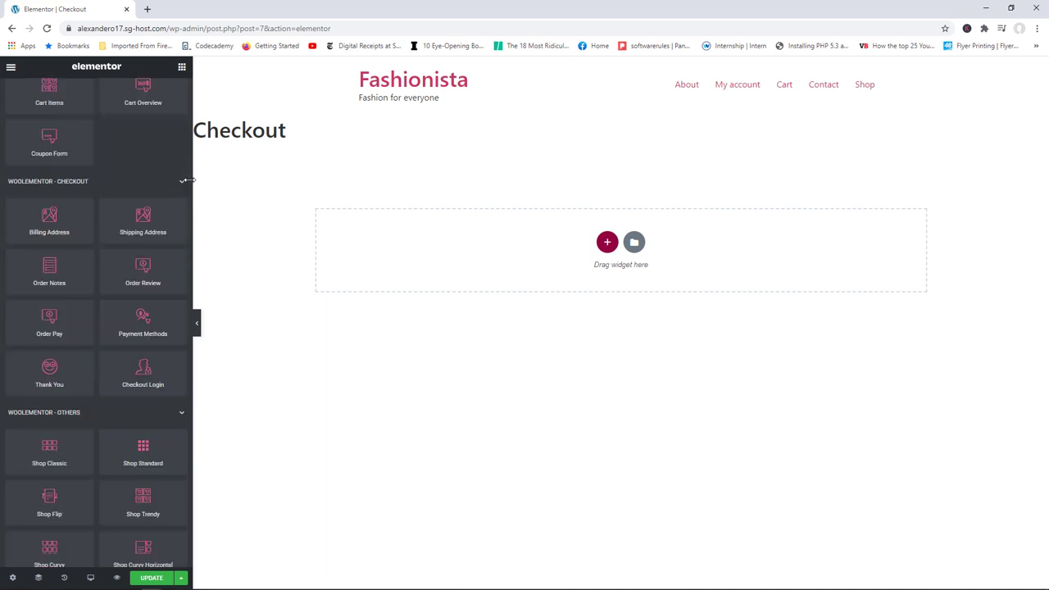
scroll(188, 184, "down", 5)
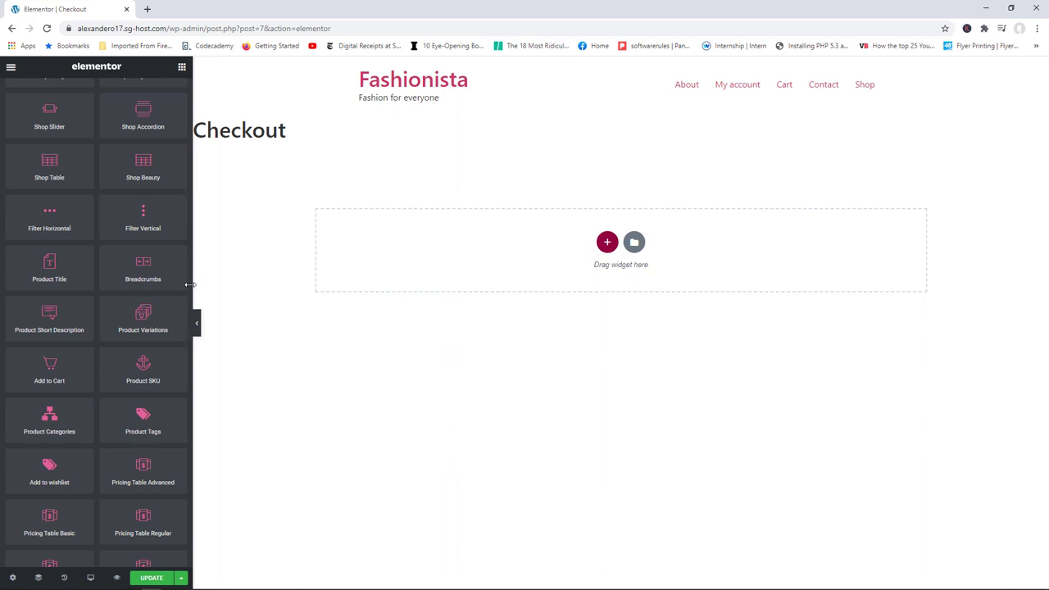
left_click_drag(191, 286, 189, 230)
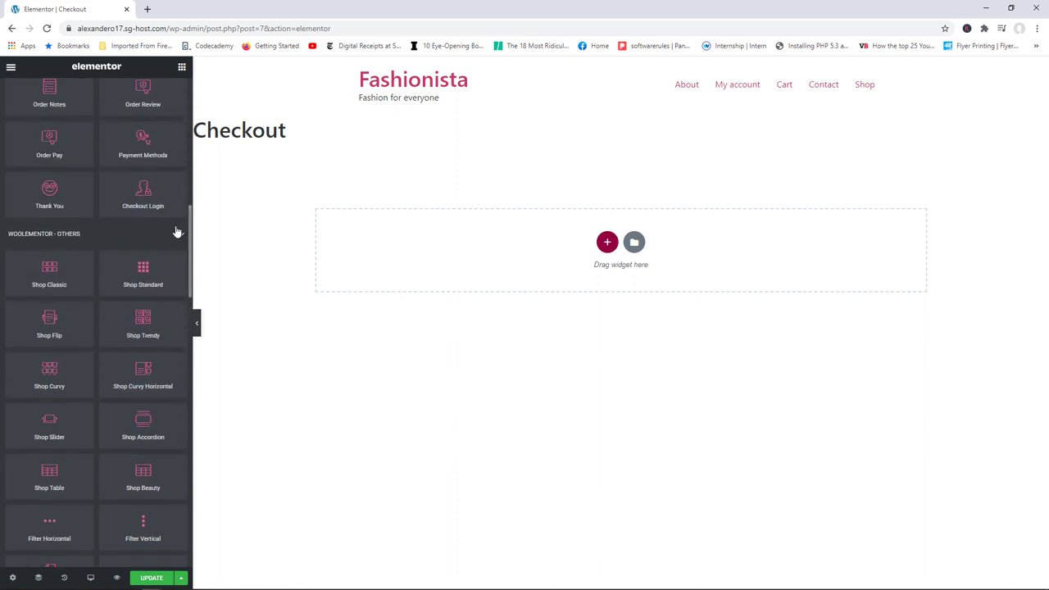
left_click(177, 233)
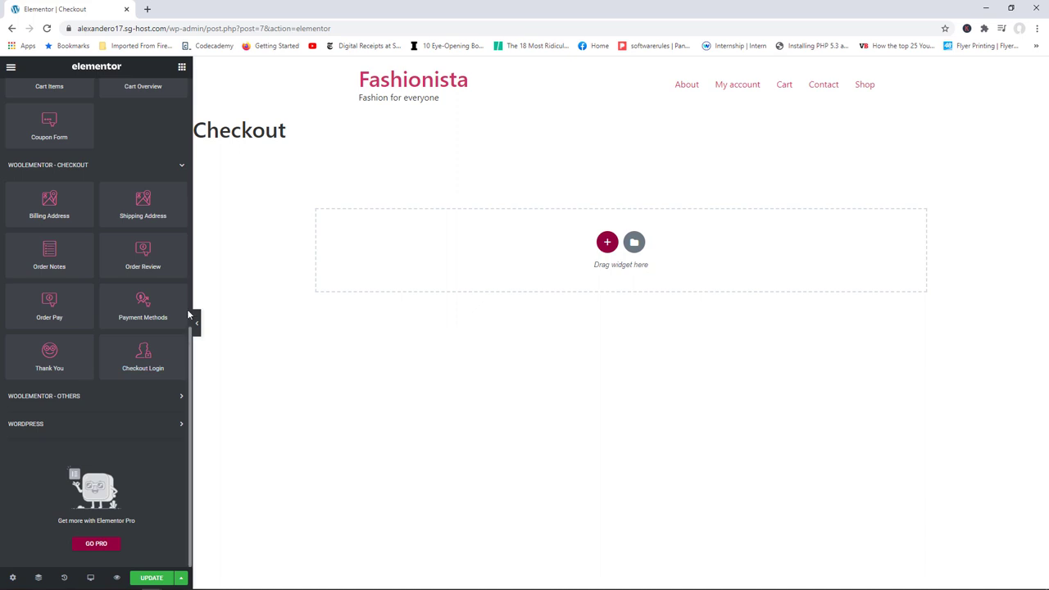
scroll(186, 331, "up", 6)
left_click(163, 385)
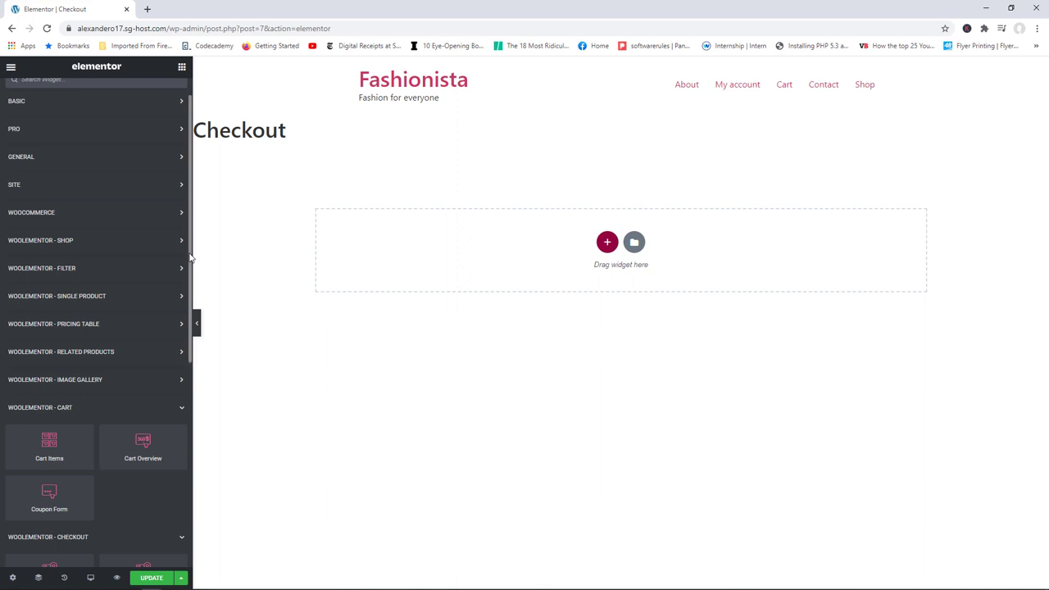
scroll(180, 320, "down", 3)
left_click(174, 287)
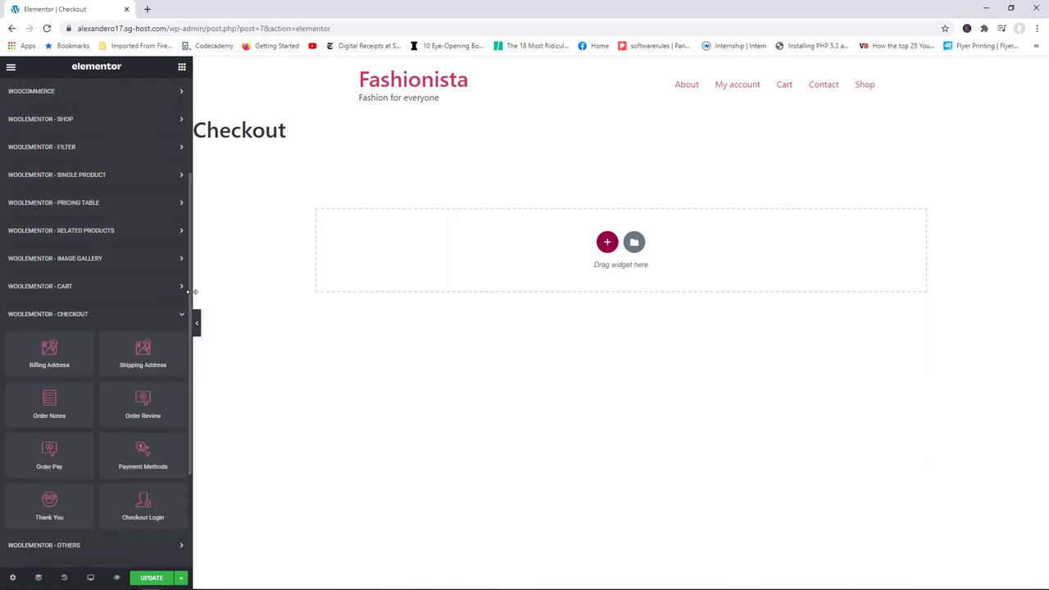
Step: Place the Billing Address widget on the page and remove its Company name, Apartment and Phone fields
scroll(184, 335, "down", 2)
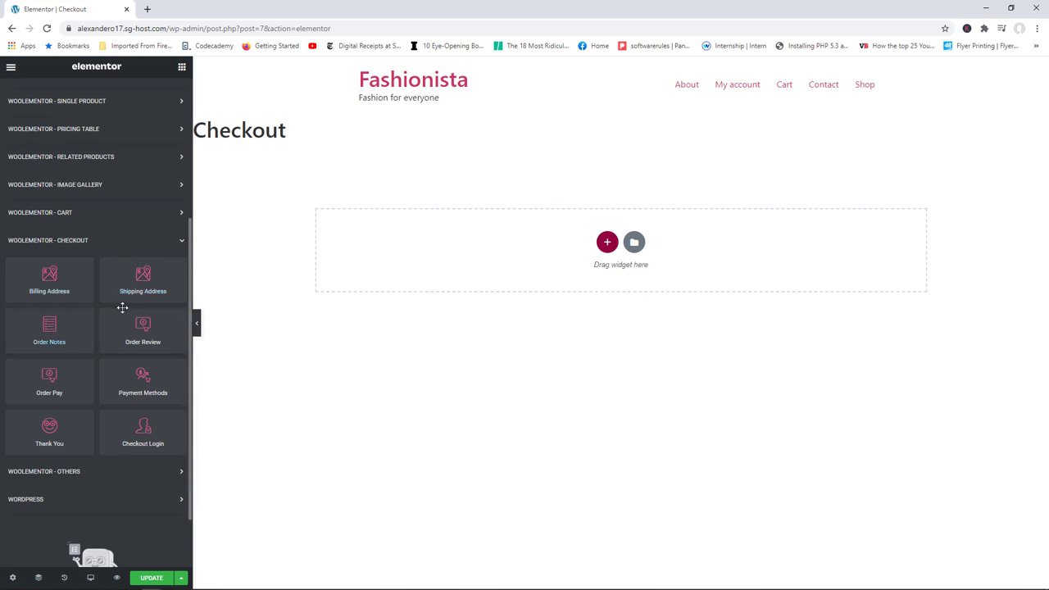
left_click_drag(47, 276, 435, 236)
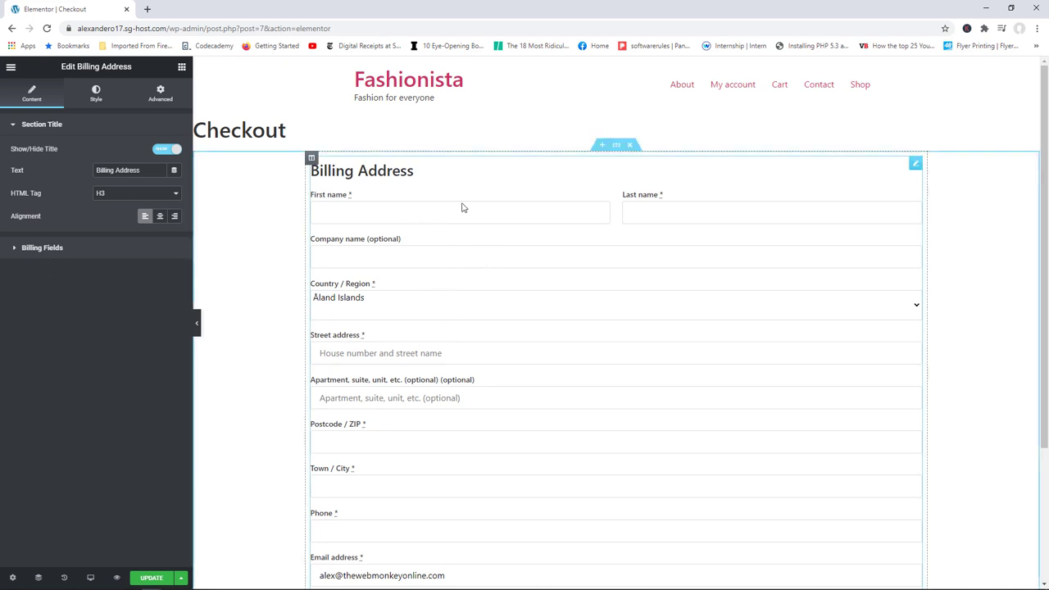
left_click(69, 252)
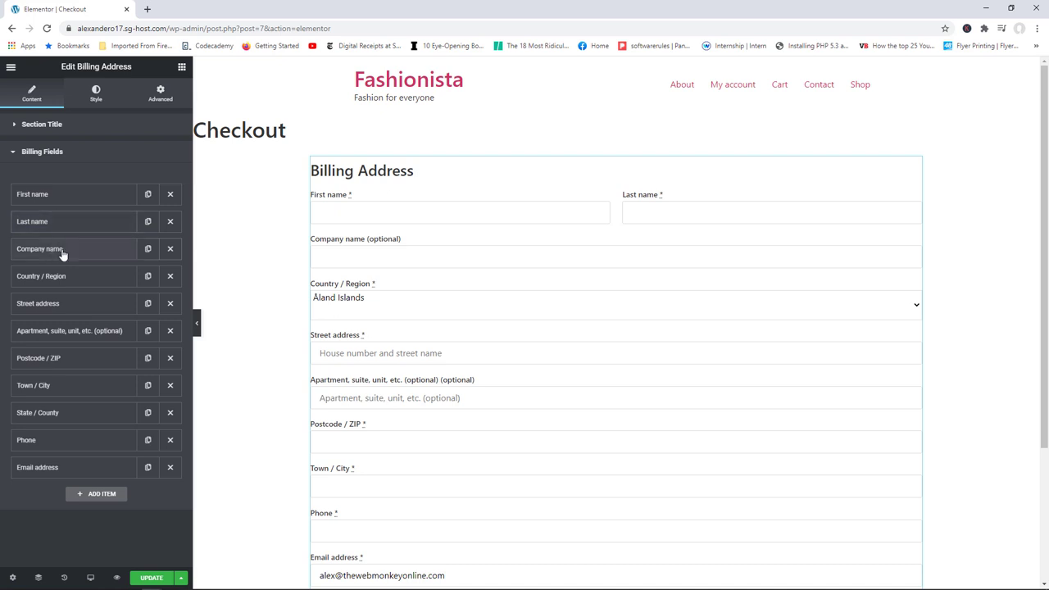
left_click(170, 249)
left_click(169, 304)
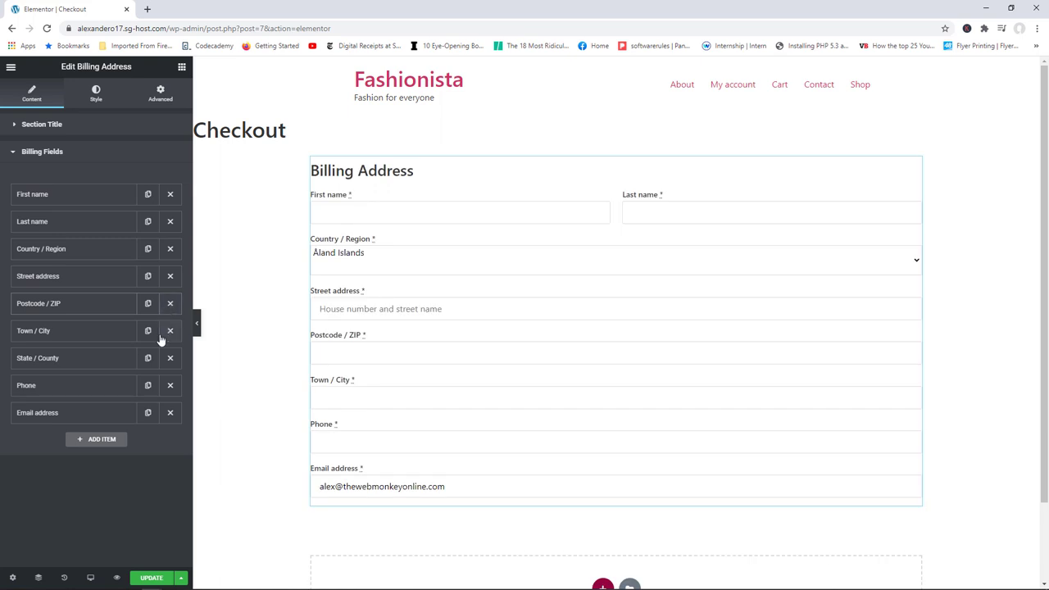
left_click(170, 385)
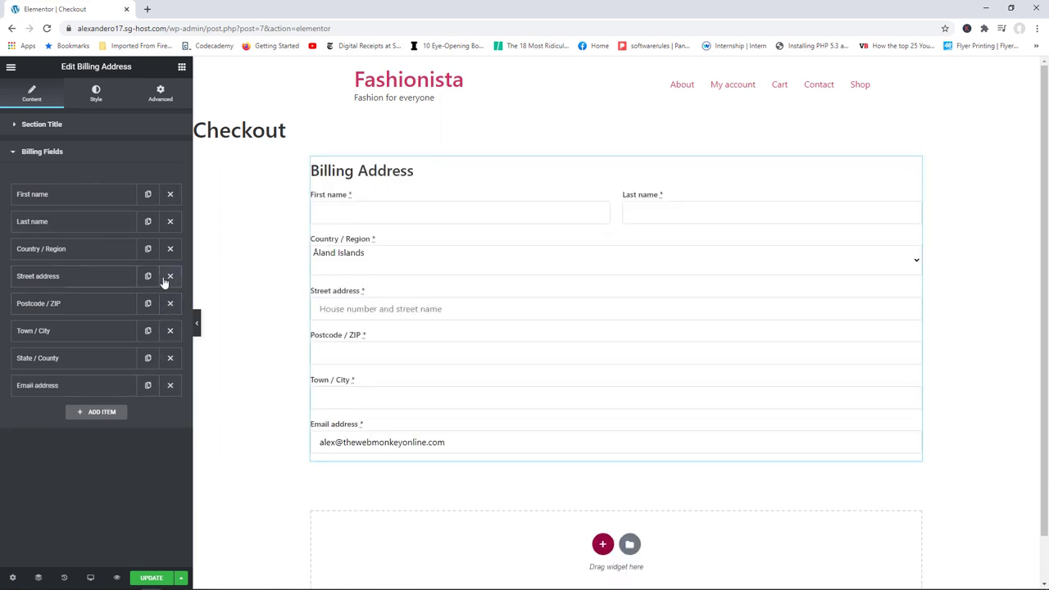
Step: Add a billing field labelled Fax Number with the input type Number, and delete it again
left_click(96, 412)
left_click_drag(57, 451, 10, 455)
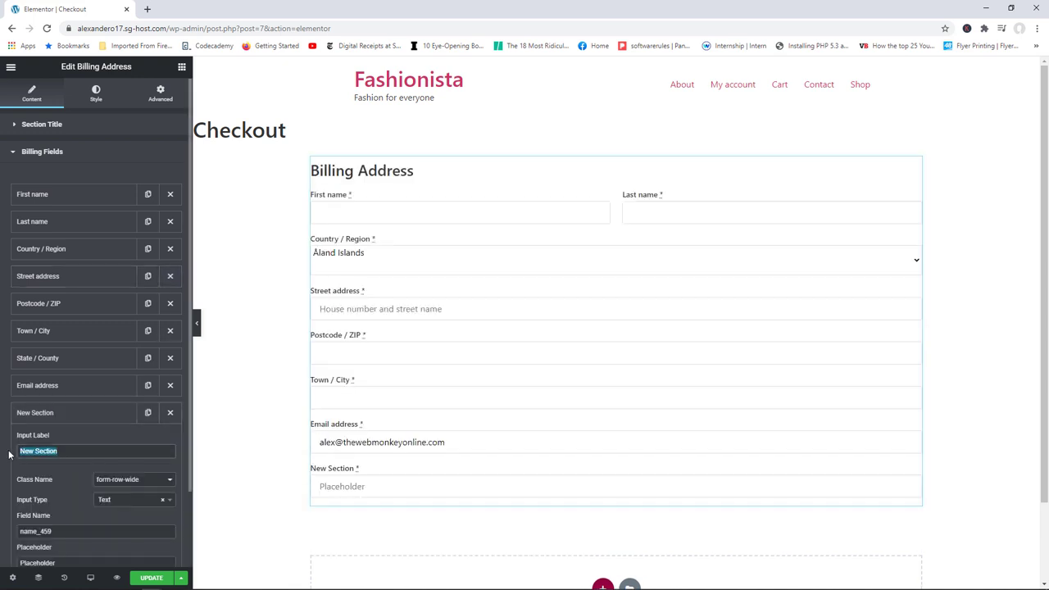
type("Fax")
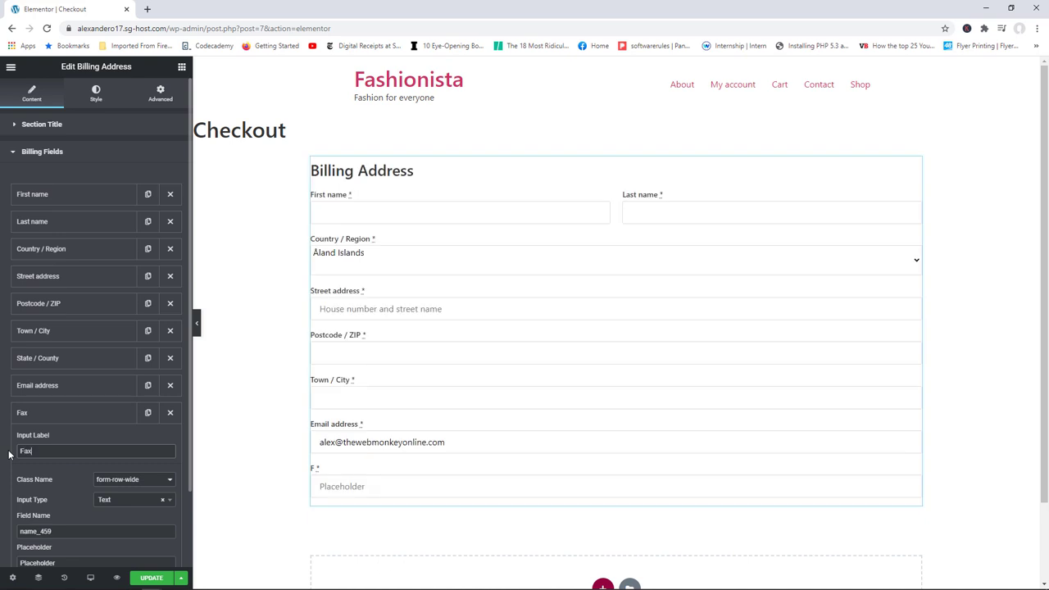
type(" Number")
scroll(190, 387, "down", 1)
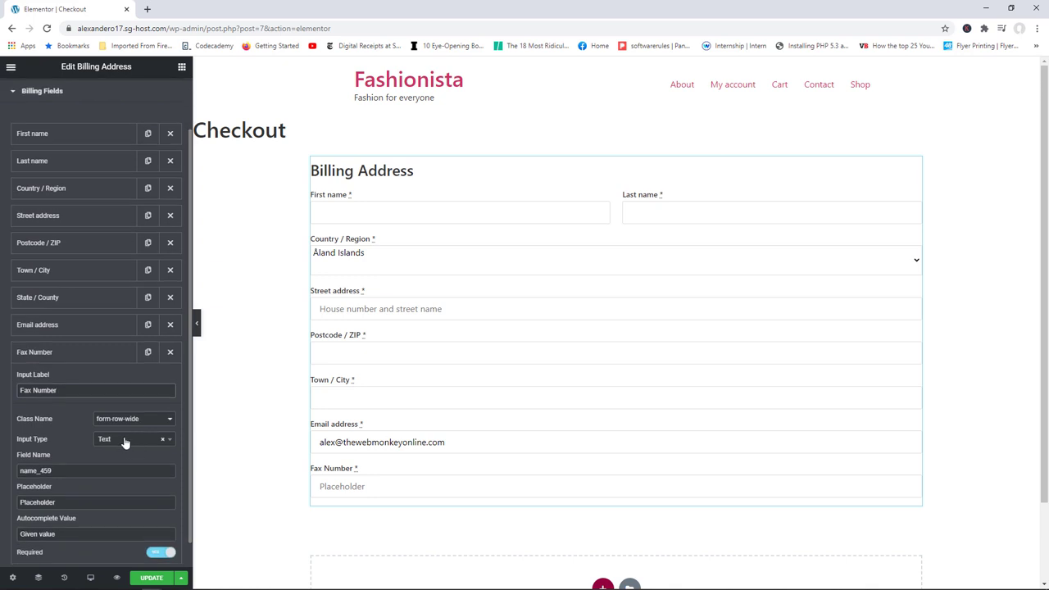
left_click(124, 443)
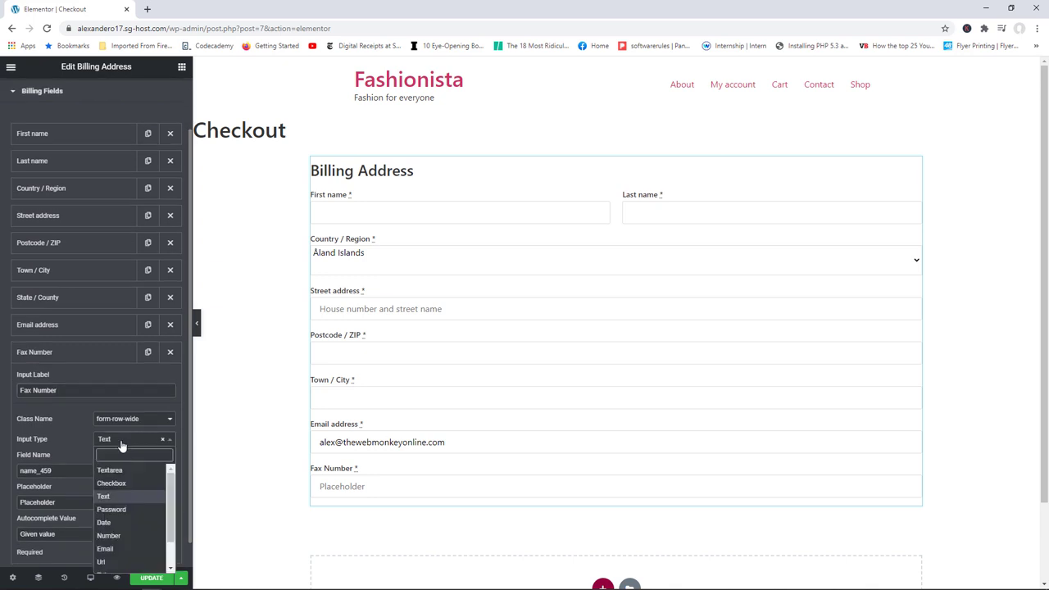
left_click(117, 542)
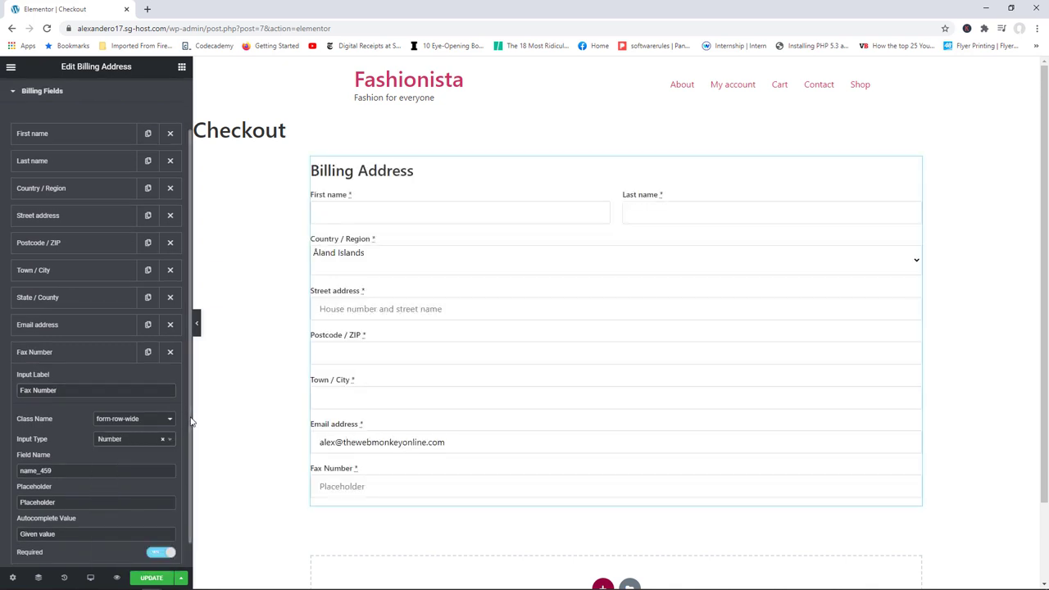
scroll(187, 425, "down", 1)
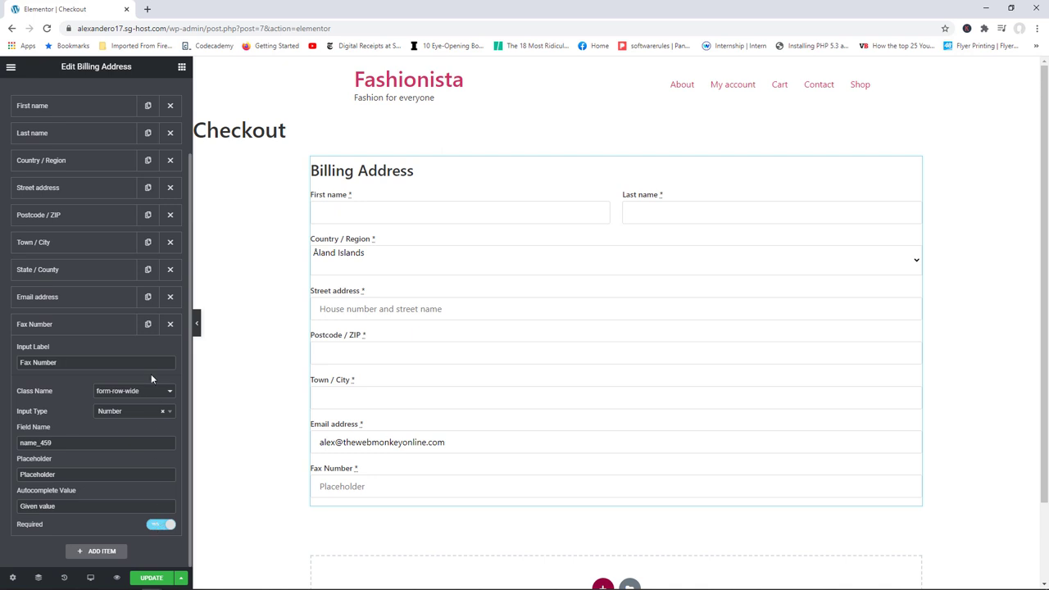
left_click(170, 325)
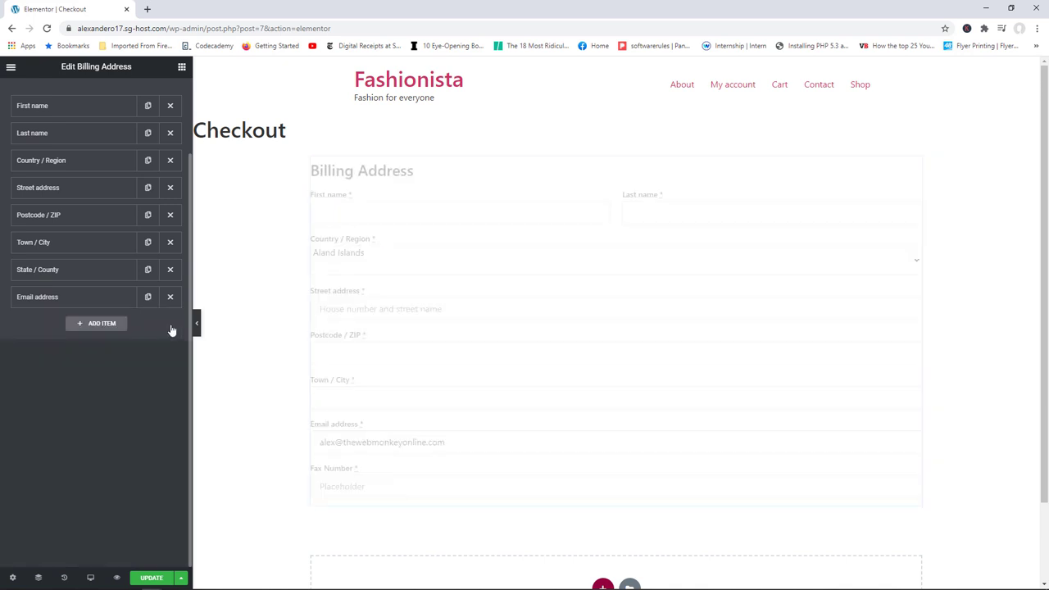
Step: Place the Shipping Address widget below the billing form and enable "Ship to a different address?" to preview its fields
left_click(181, 67)
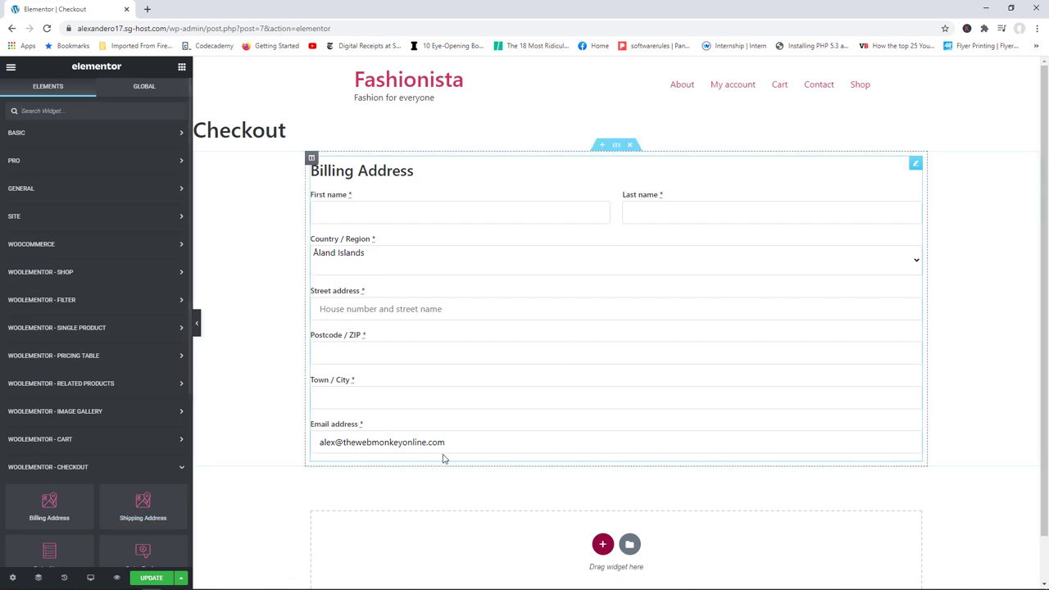
left_click_drag(142, 504, 504, 463)
scroll(1044, 297, "down", 1)
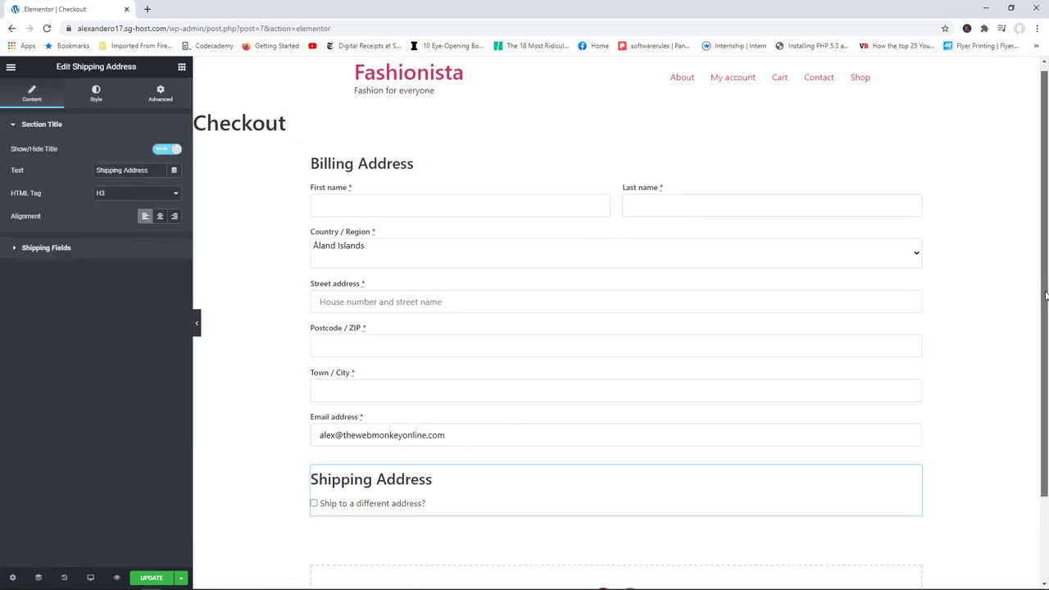
scroll(1045, 297, "down", 1)
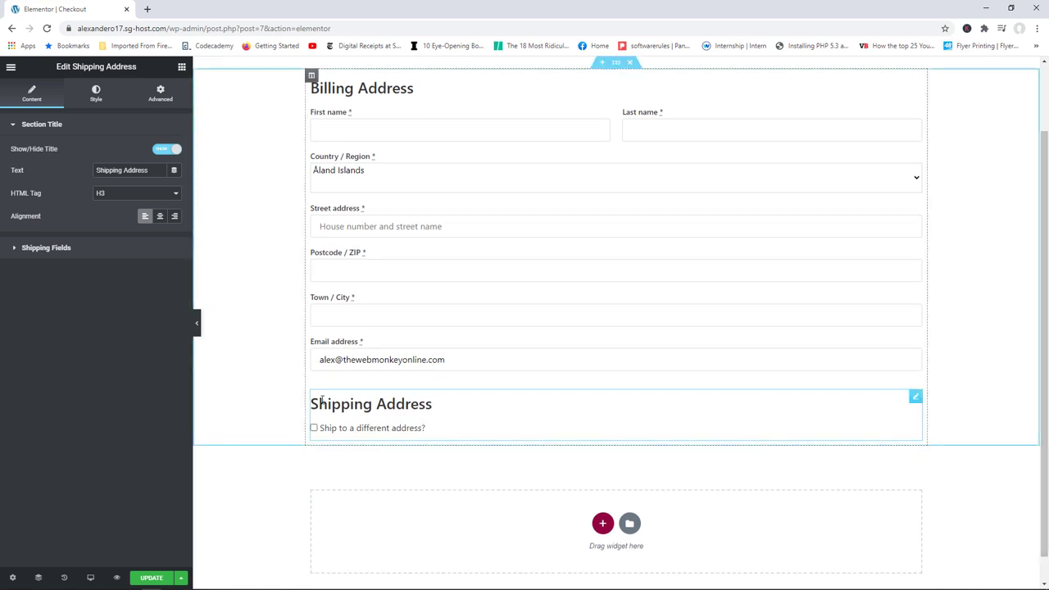
left_click(314, 430)
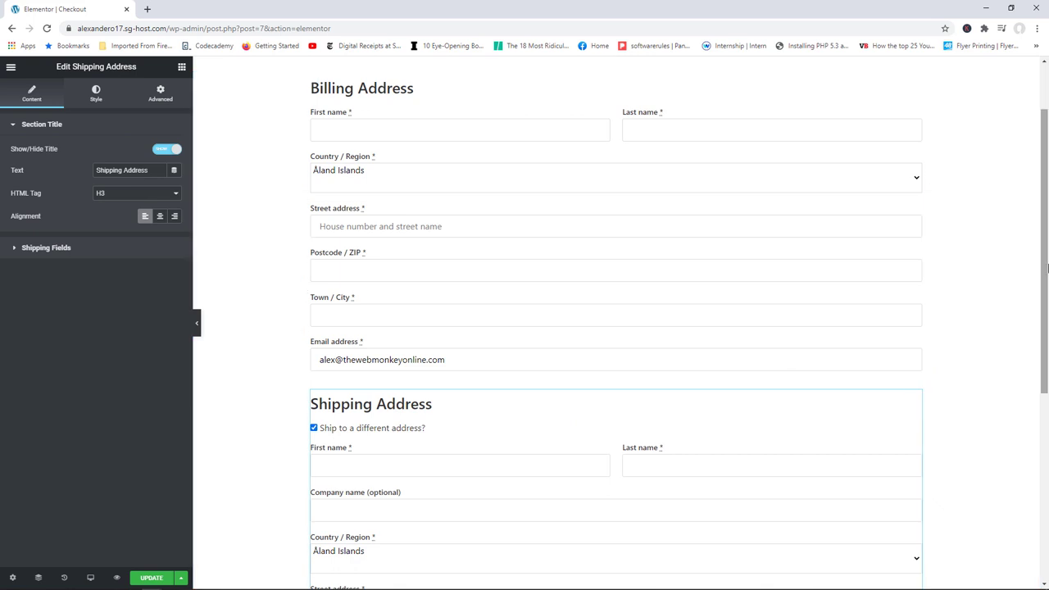
scroll(1044, 353, "down", 2)
scroll(1045, 354, "down", 1)
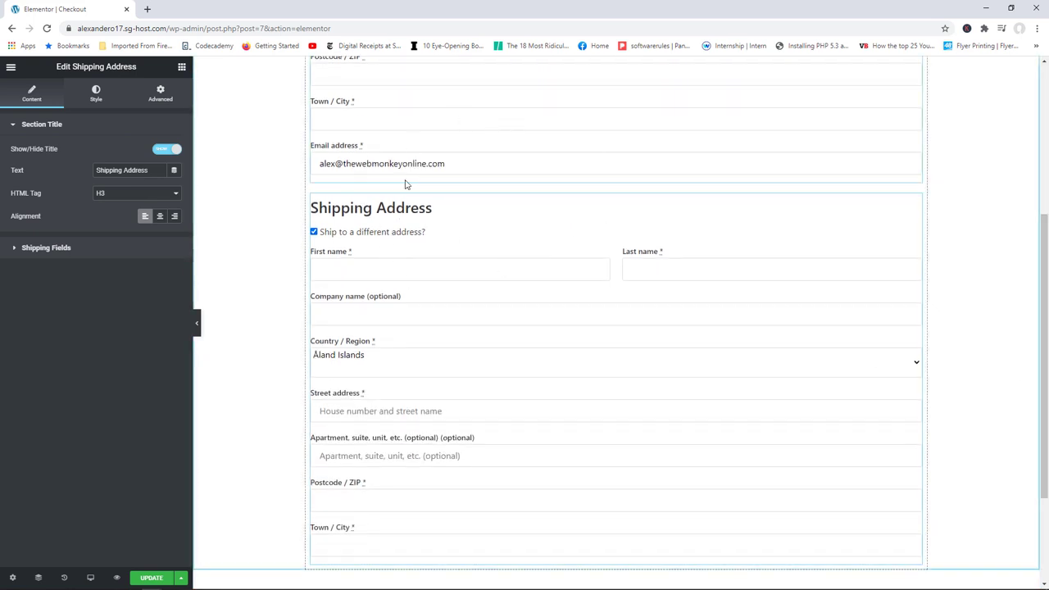
Step: View the Shipping Fields settings and delete the Shipping Address widget from the page
left_click(58, 248)
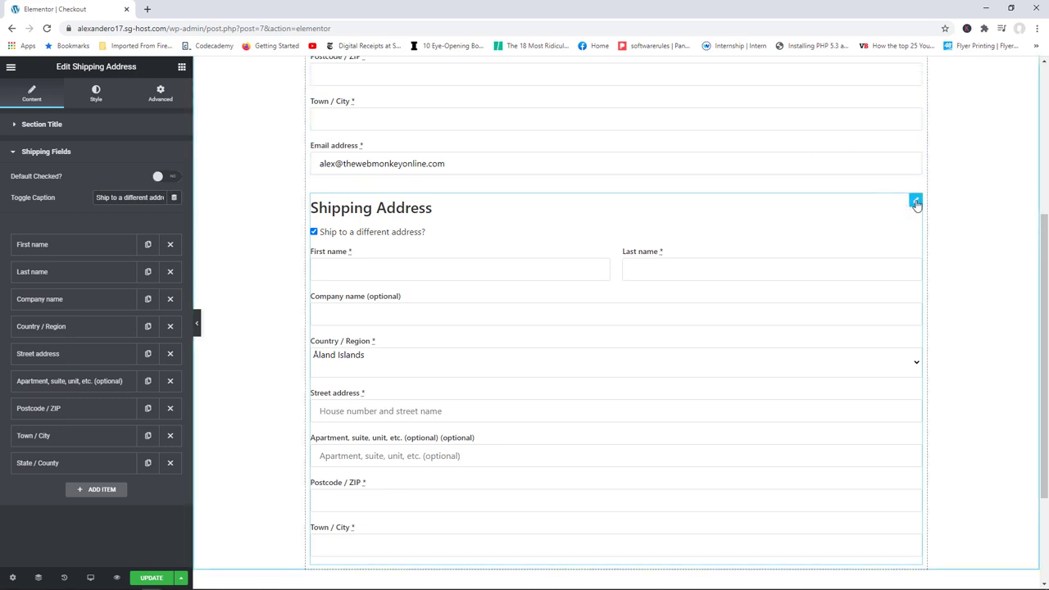
right_click(915, 204)
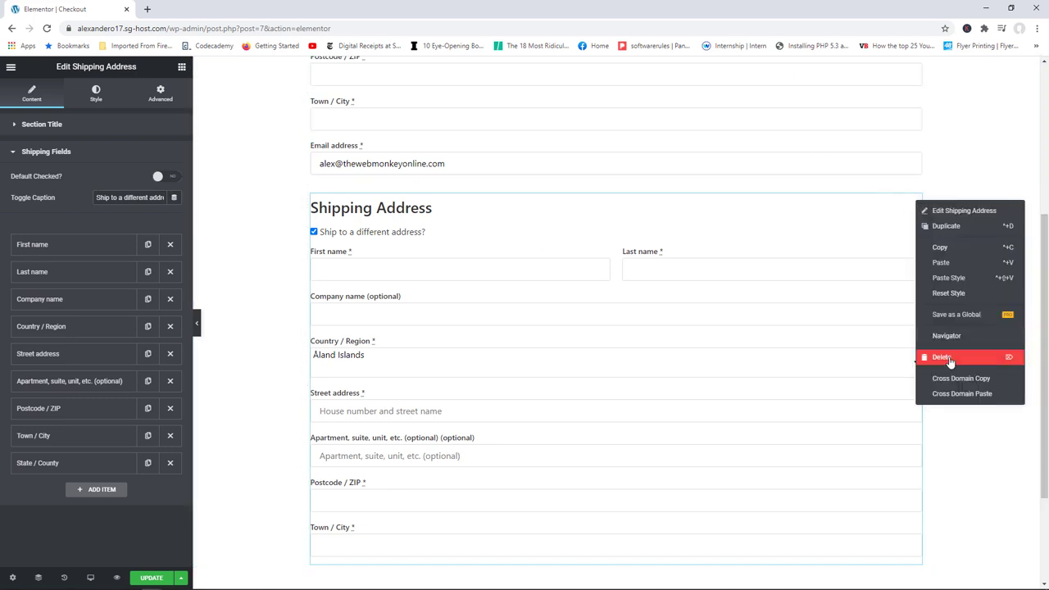
left_click(942, 359)
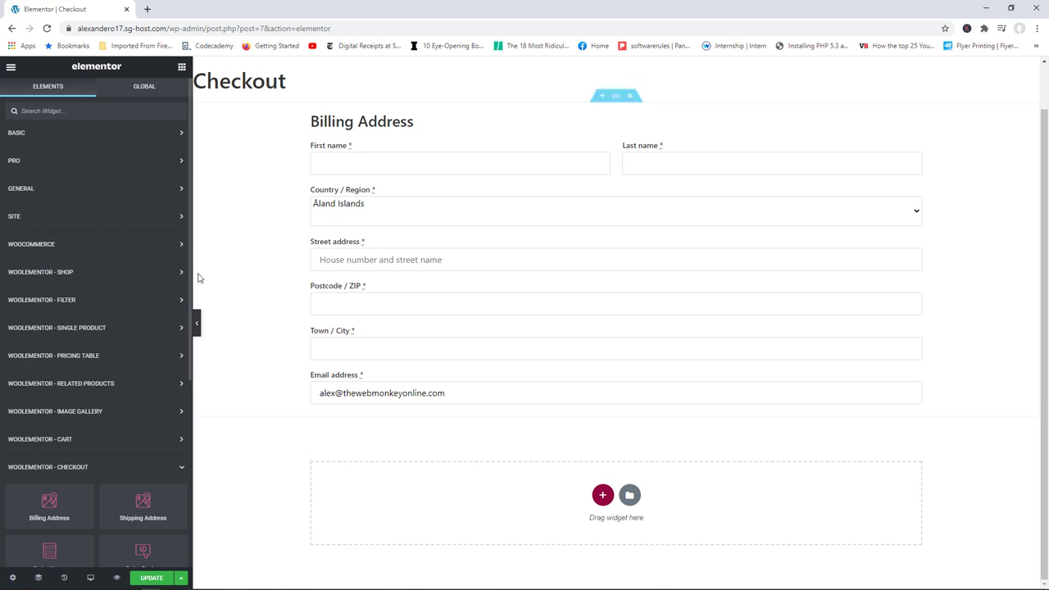
Step: Place the Order Notes widget below the Billing Address form
left_click_drag(190, 291, 178, 432)
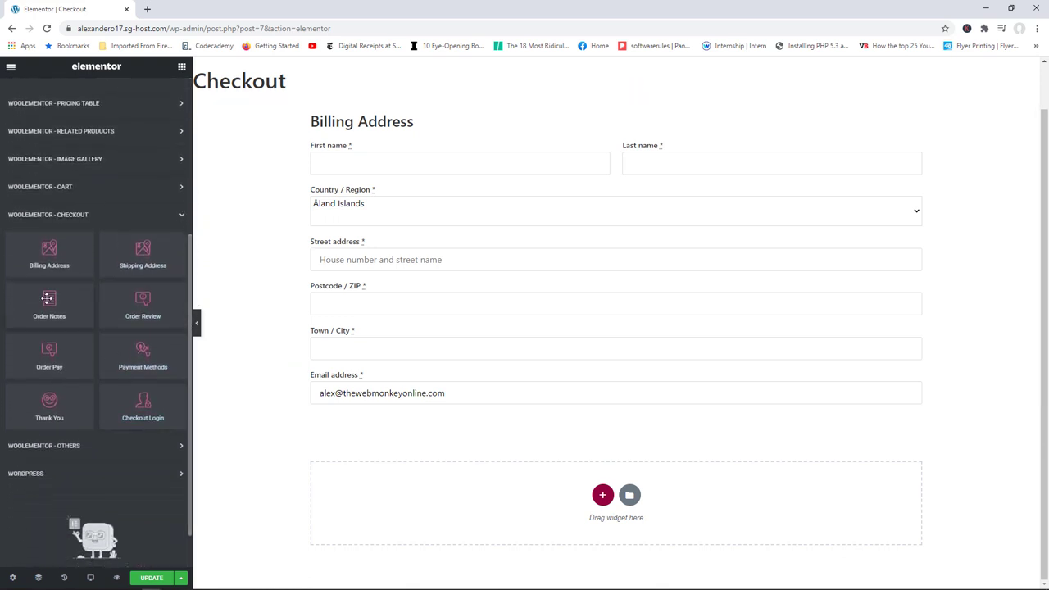
left_click_drag(48, 302, 442, 413)
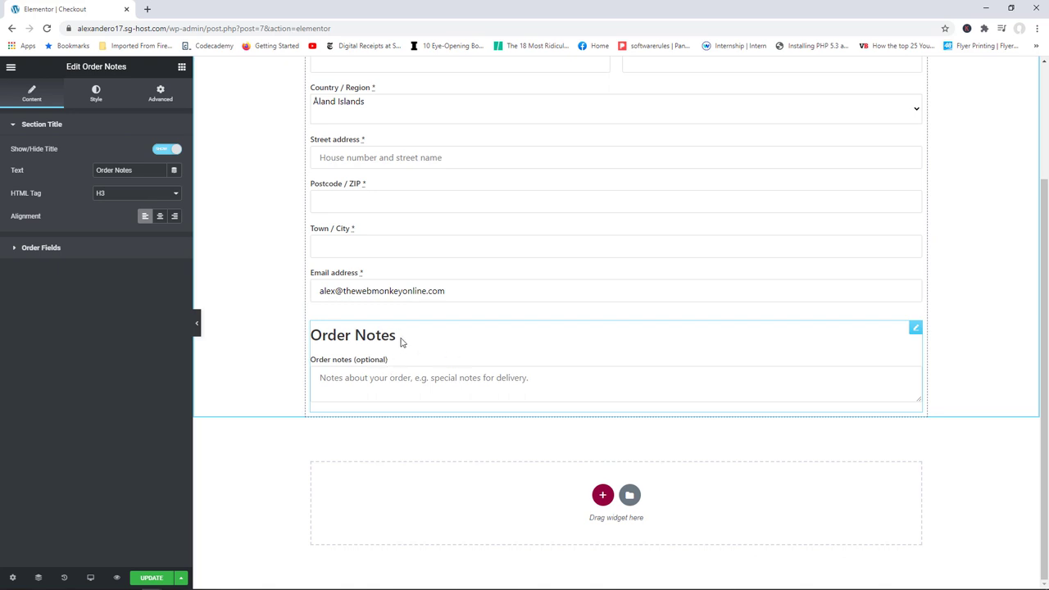
Step: Place the Order Review widget below the Order Notes on the Checkout page
left_click(182, 67)
scroll(187, 315, "down", 4)
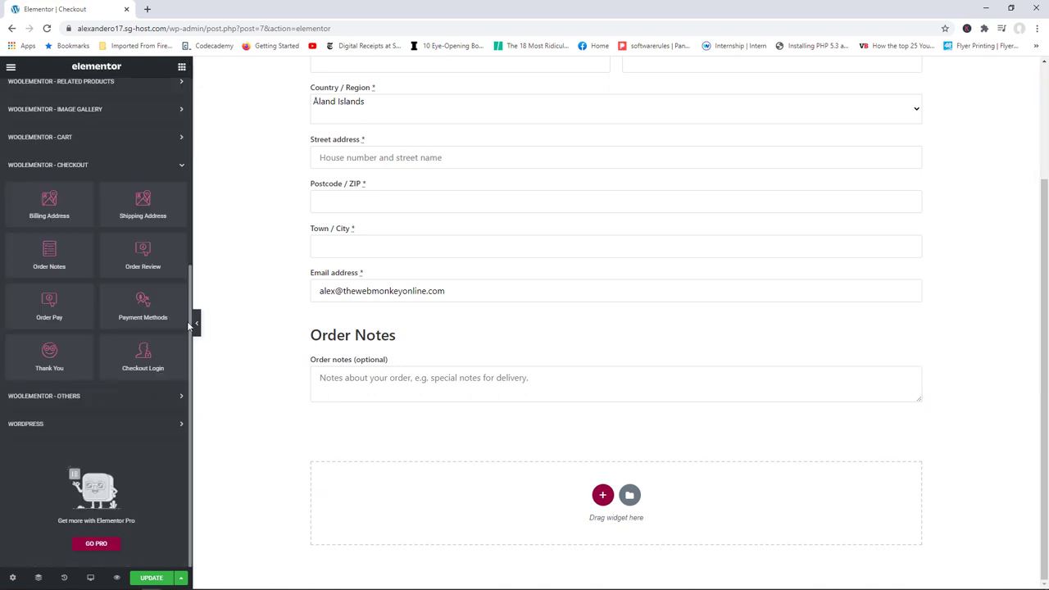
left_click_drag(152, 261, 371, 402)
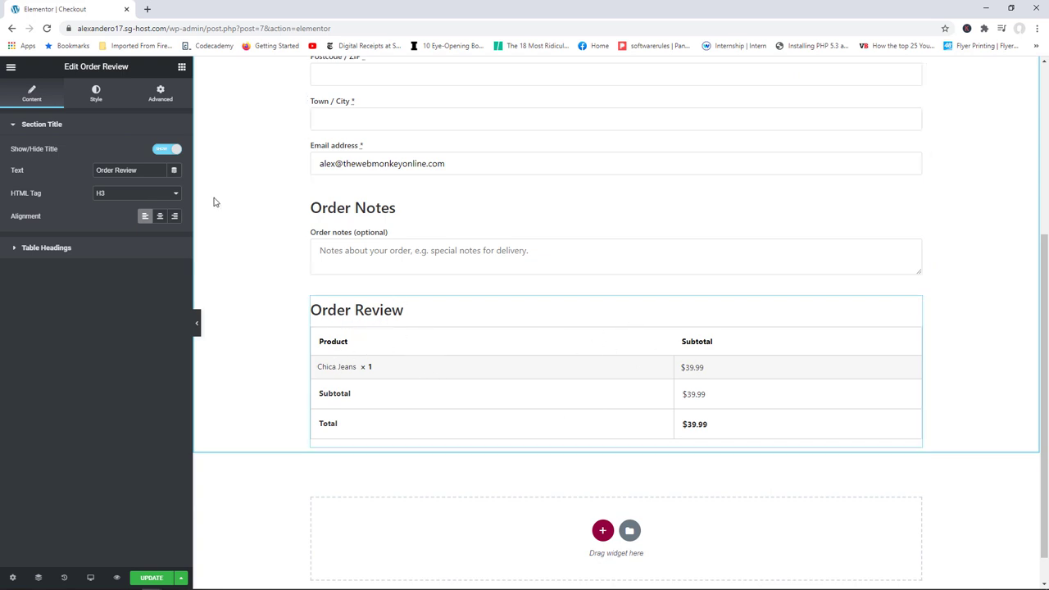
Step: Place the Order Pay widget below the Order Review table and examine its preview down to the payment methods
left_click(181, 68)
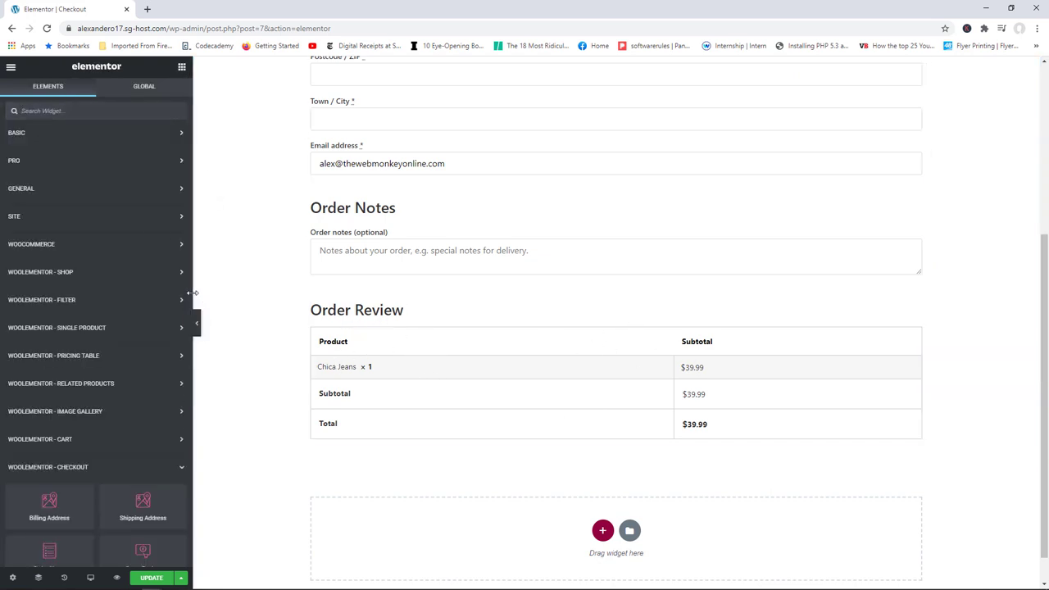
scroll(184, 312, "down", 5)
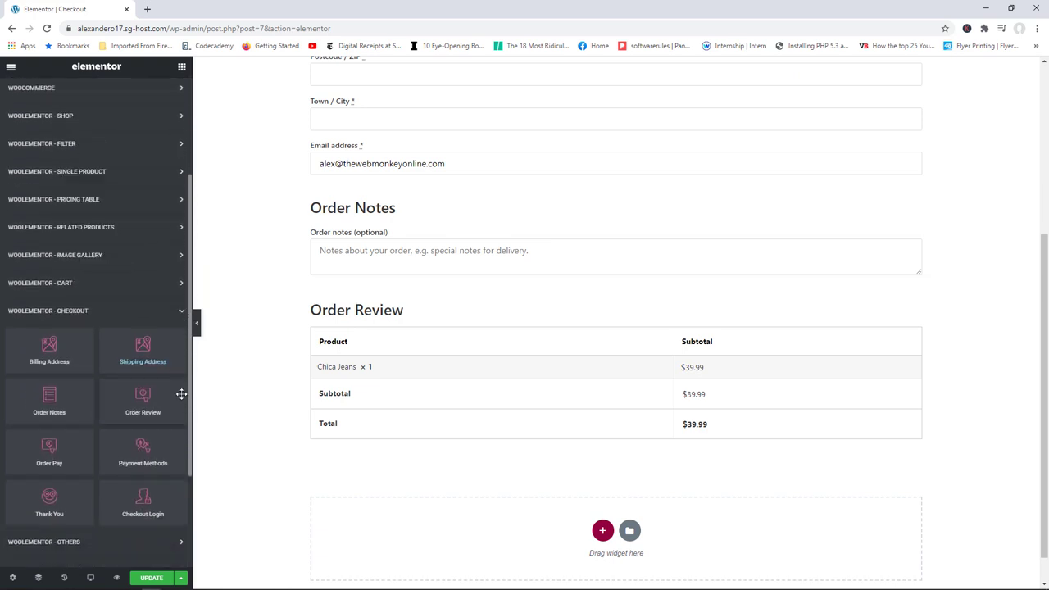
left_click_drag(51, 359, 384, 455)
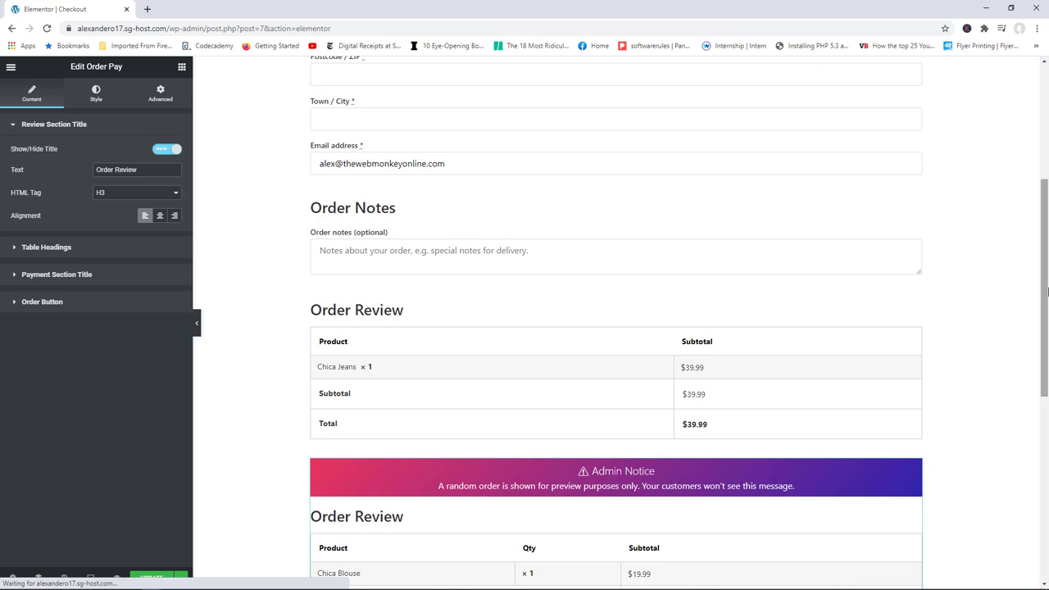
left_click_drag(1047, 289, 1046, 422)
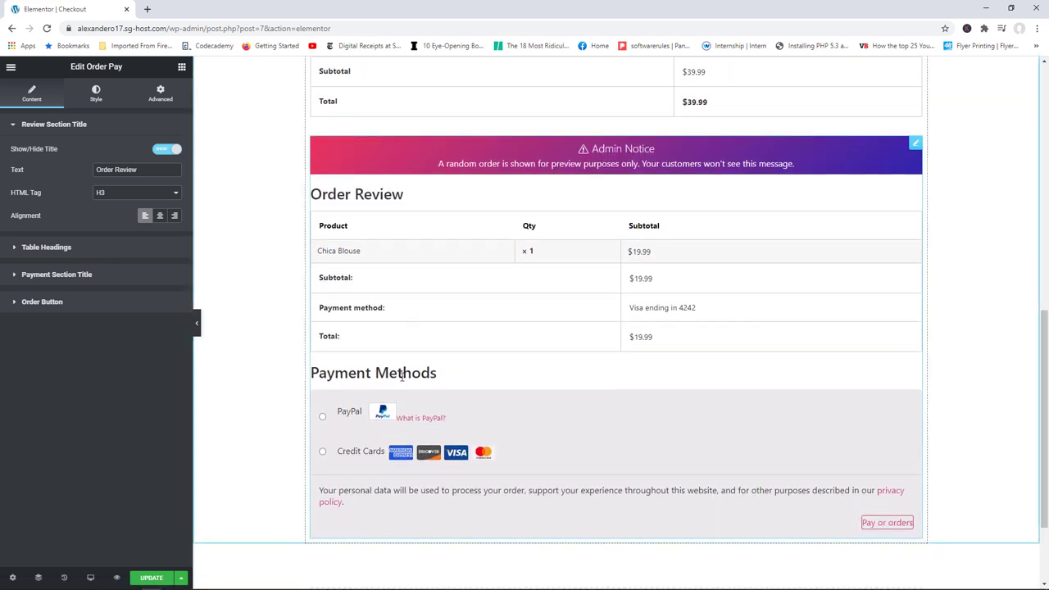
Step: Delete the Order Pay widget and place the Payment Methods widget below the Order Review table
left_click(181, 67)
scroll(188, 301, "down", 4)
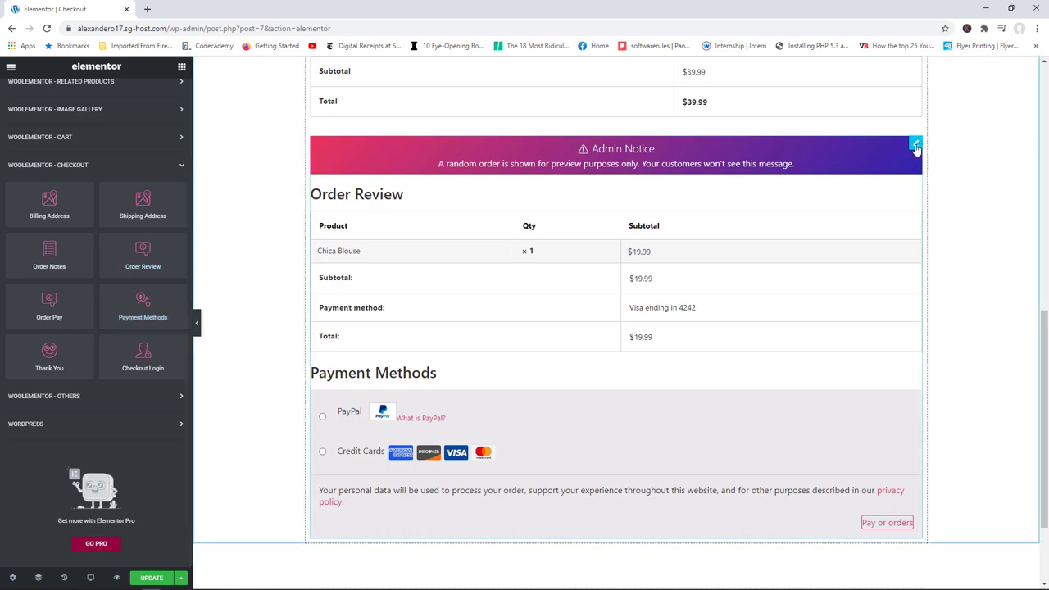
right_click(916, 148)
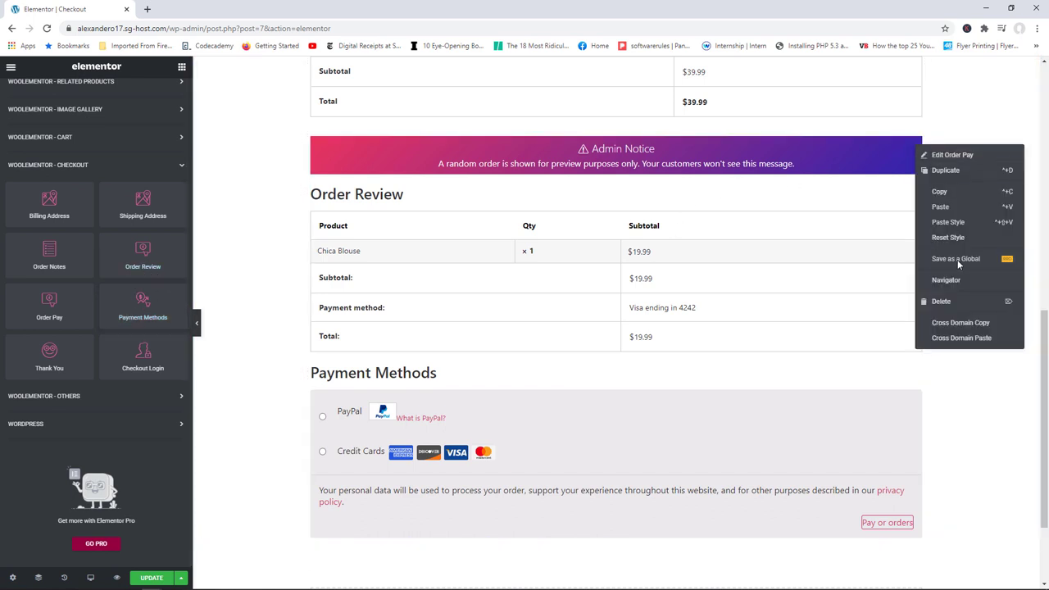
left_click(957, 301)
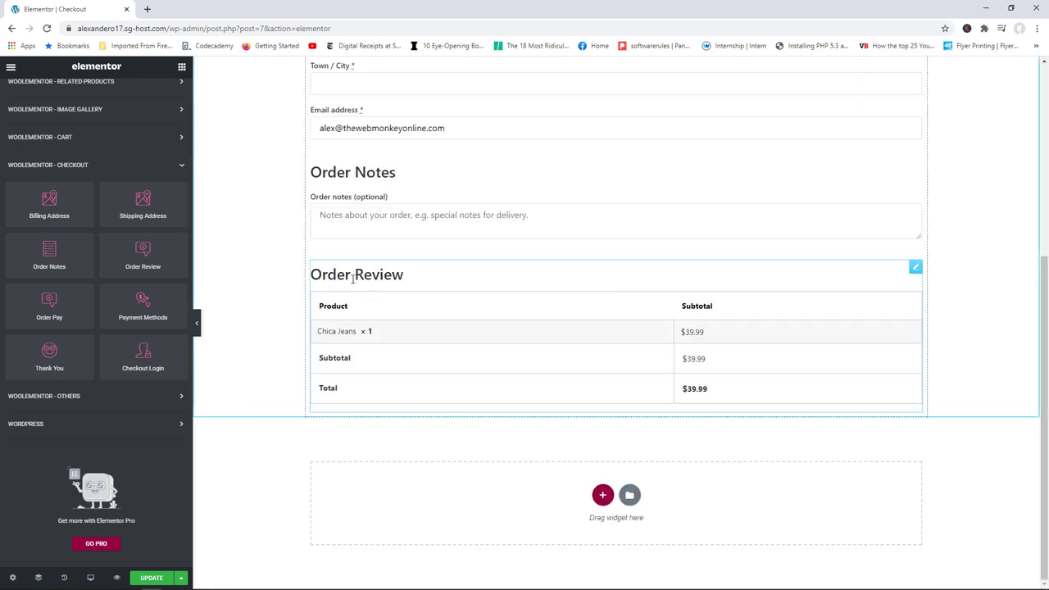
left_click_drag(141, 298, 452, 403)
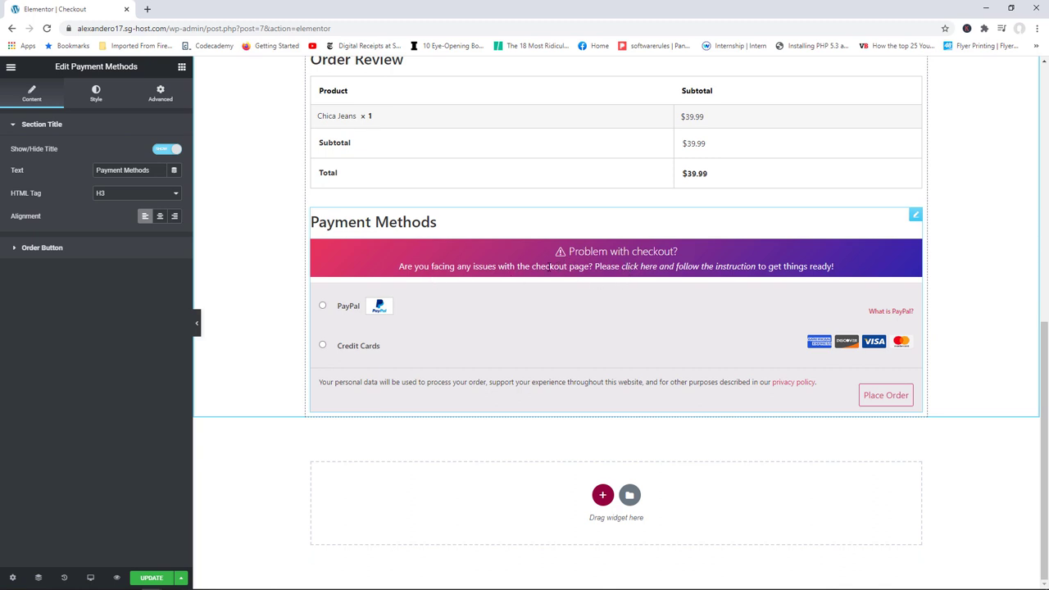
Step: Enable Contains Checkout in the Woolementor settings of the section holding the billing form
left_click_drag(1043, 354, 1046, 82)
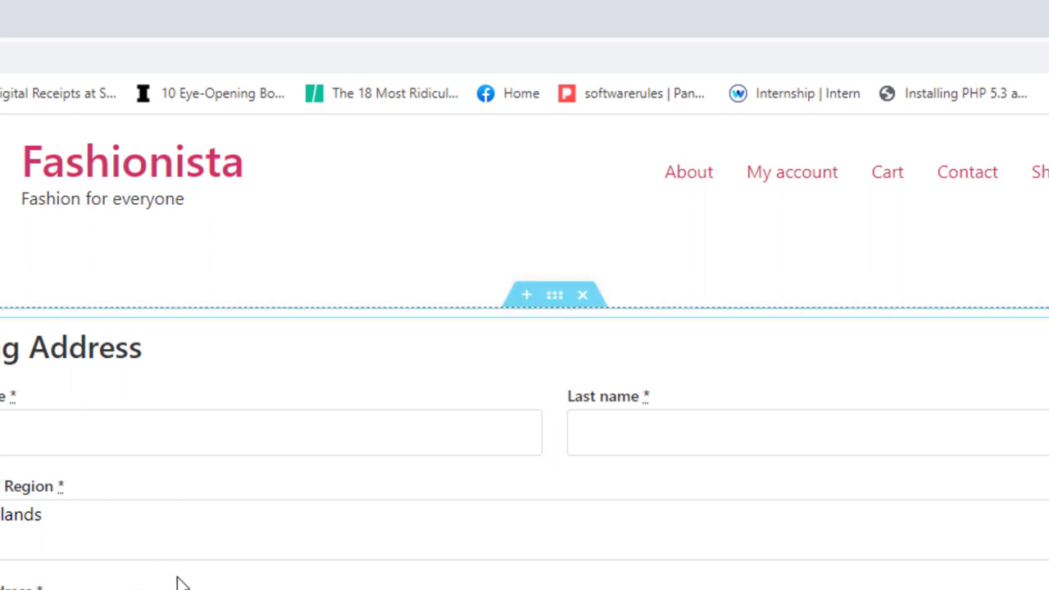
left_click(554, 296)
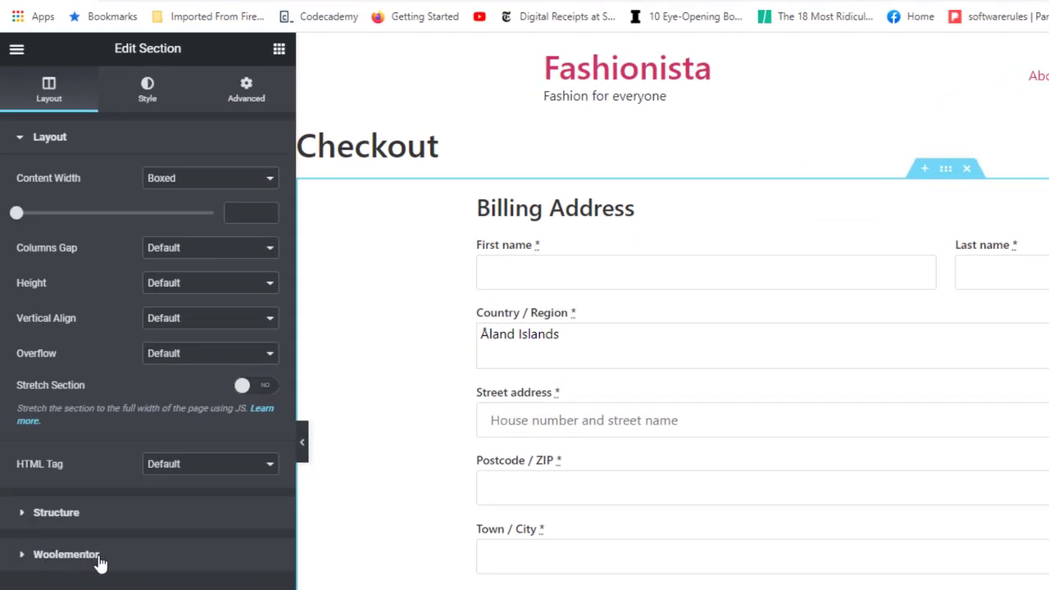
left_click(94, 562)
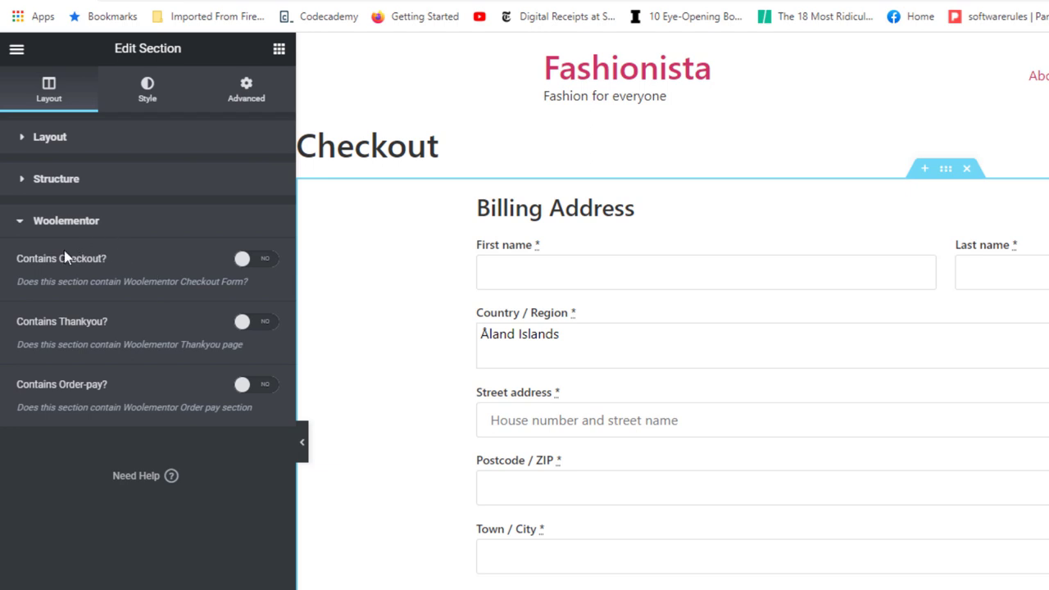
left_click(262, 261)
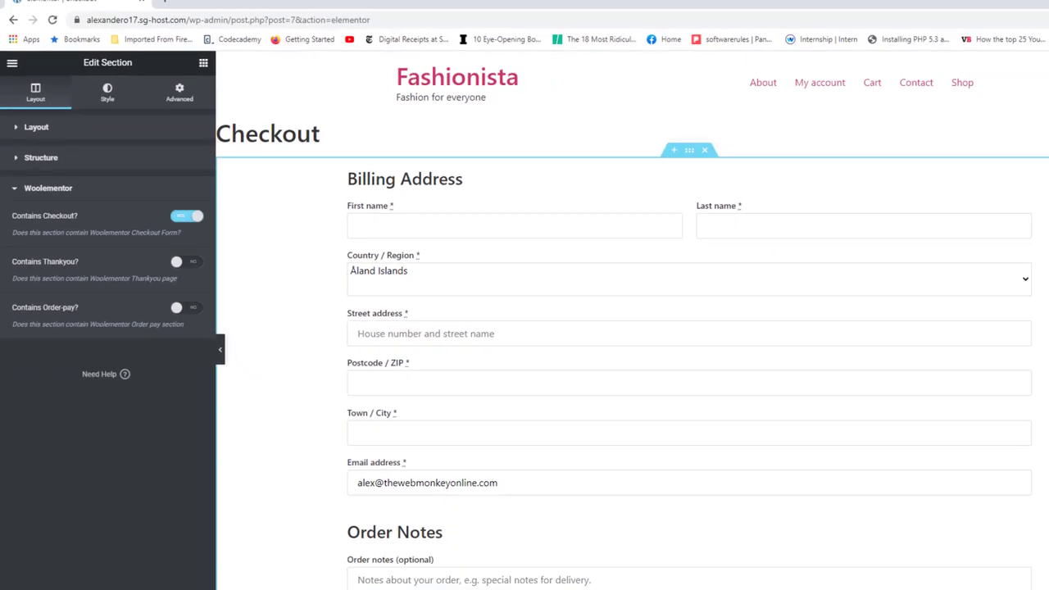
Step: Place the Thank You widget in a new section below Payment Methods and view its message and Order Info settings
scroll(1045, 326, "down", 8)
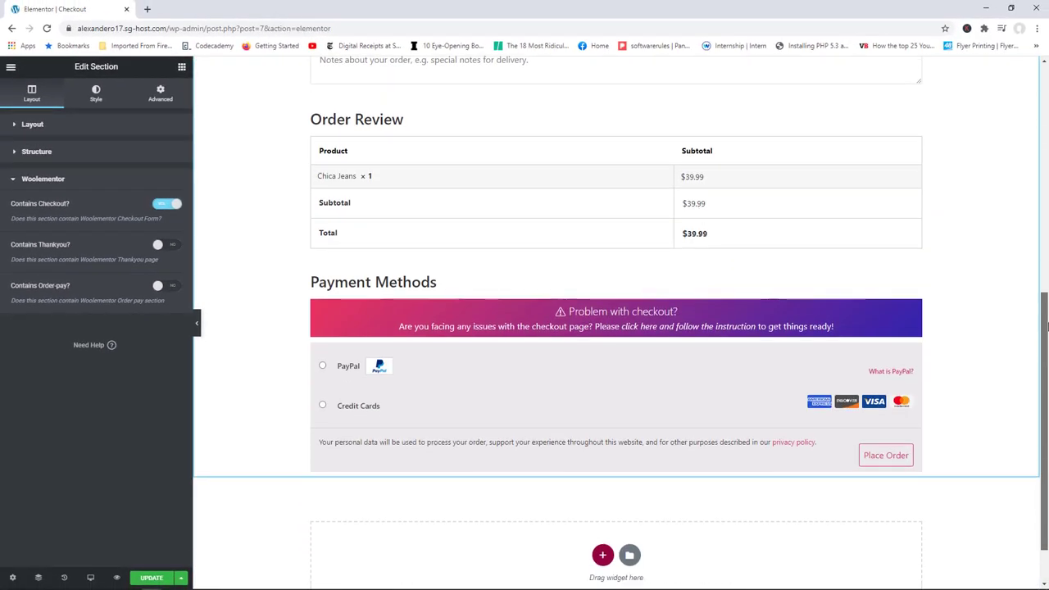
scroll(1045, 326, "down", 1)
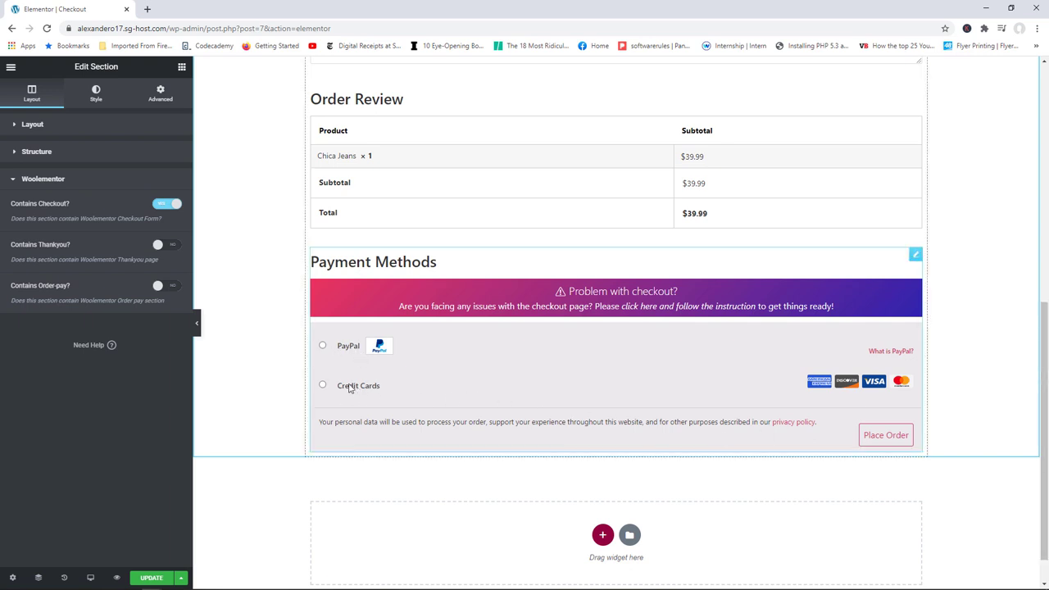
left_click(181, 72)
scroll(134, 409, "down", 4)
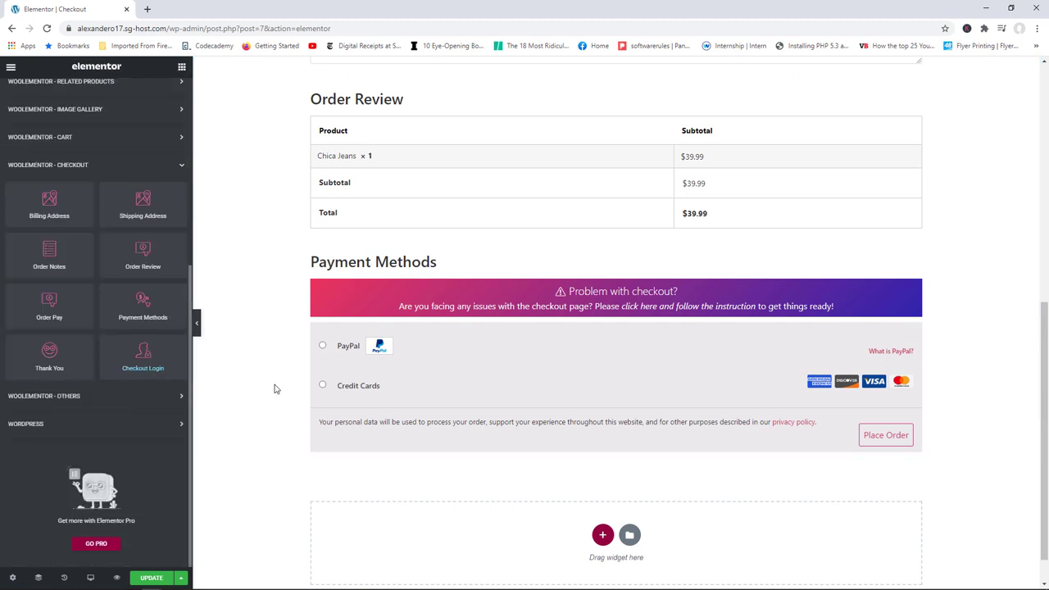
scroll(1046, 380, "down", 1)
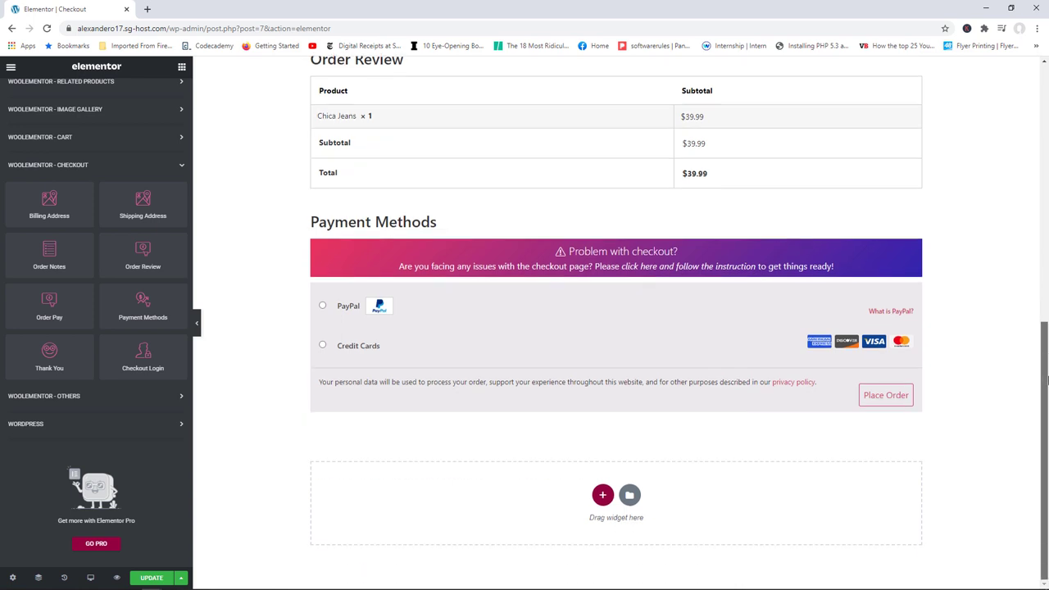
mouse_move(1045, 379)
left_mouse_down()
mouse_move(1047, 324)
mouse_move(1046, 375)
left_mouse_up()
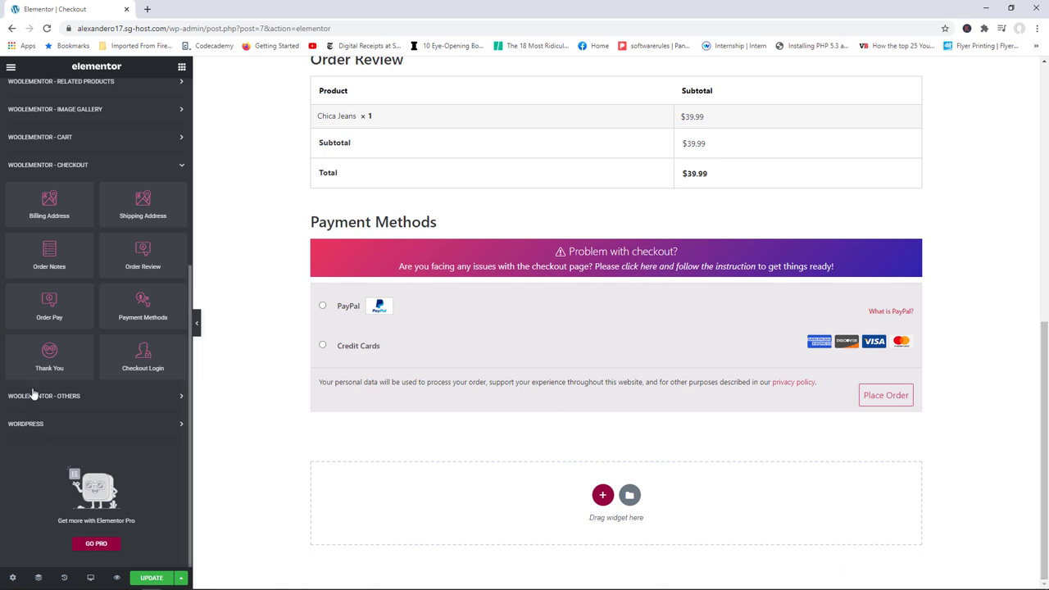
left_click_drag(49, 351, 457, 509)
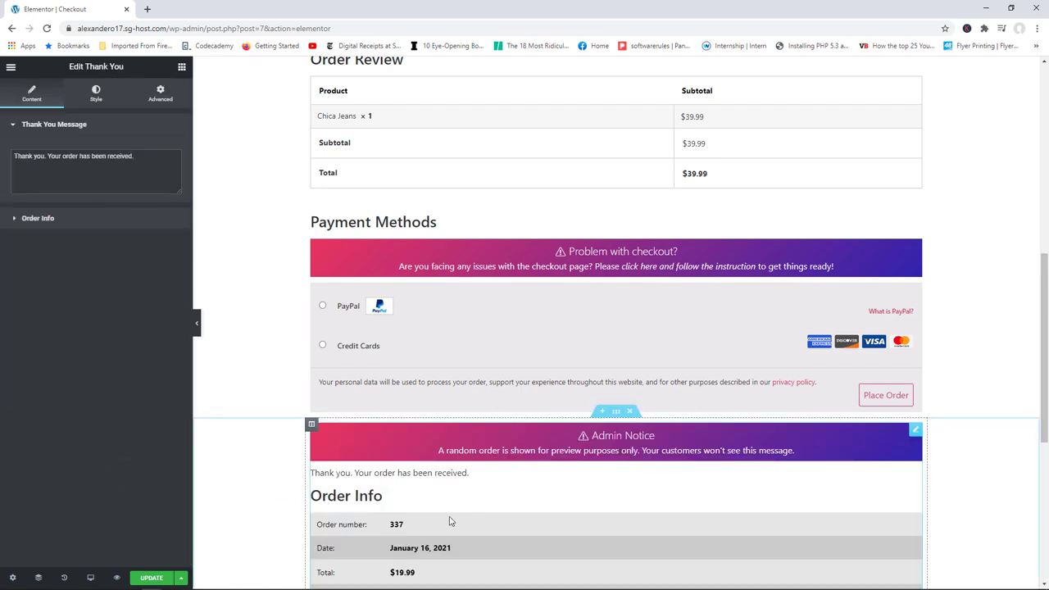
left_click_drag(1043, 295, 1043, 371)
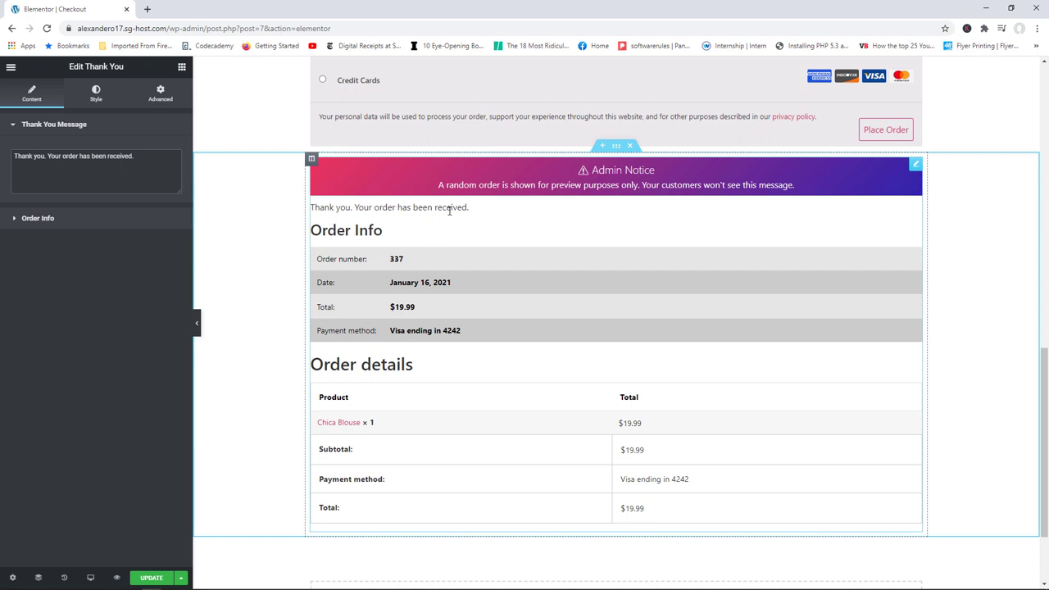
left_click_drag(141, 156, 50, 155)
left_click(44, 226)
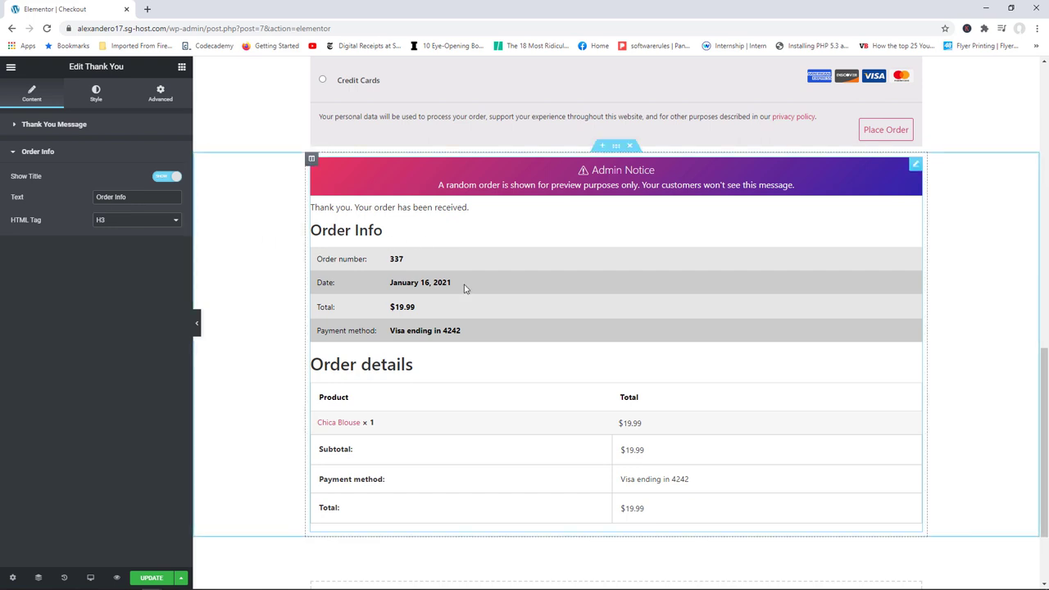
Step: Add an Image widget above the Thank You widget, showing the "Thank You Stay Classy" picture from the Media Library at Full size
left_click(181, 68)
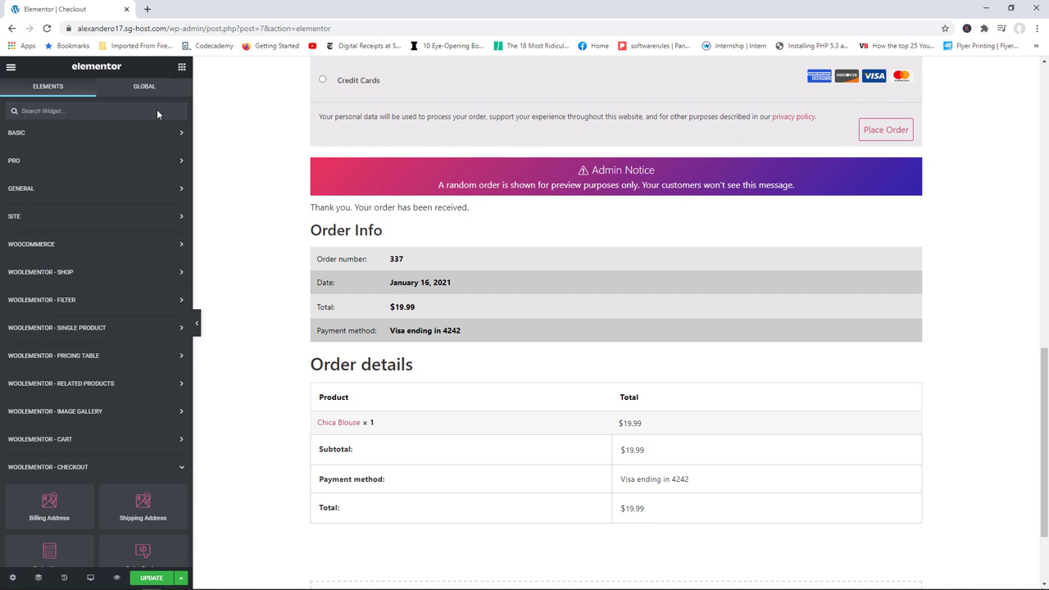
left_click(144, 133)
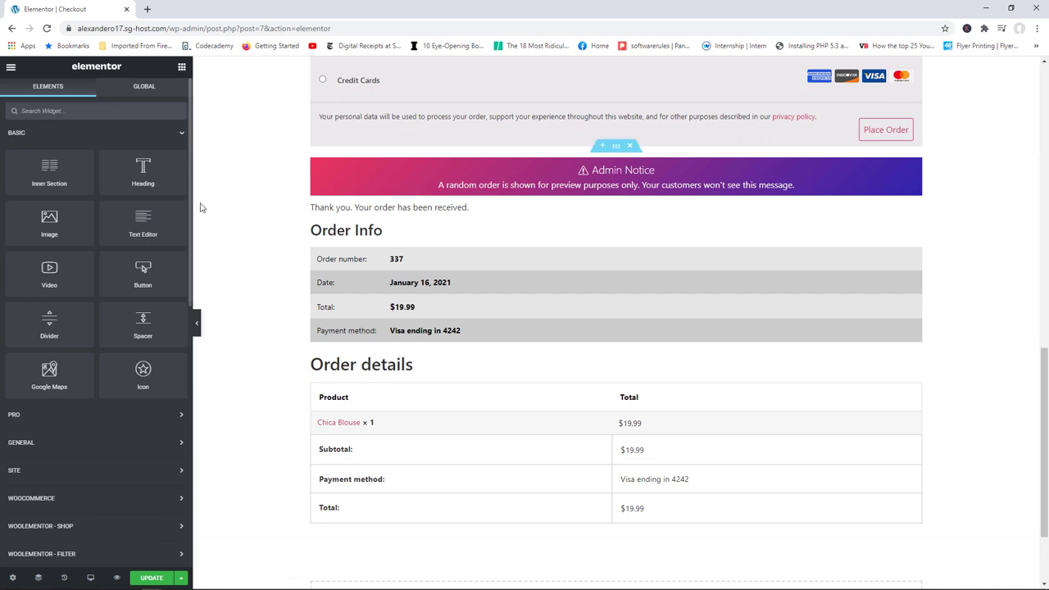
left_click_drag(49, 219, 490, 176)
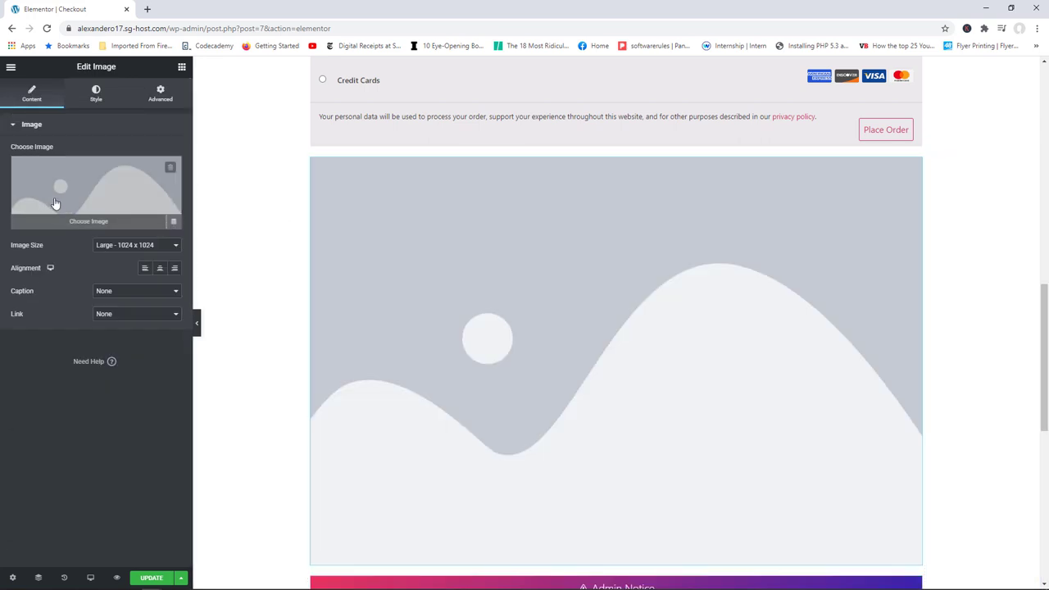
left_click(55, 203)
left_click(65, 200)
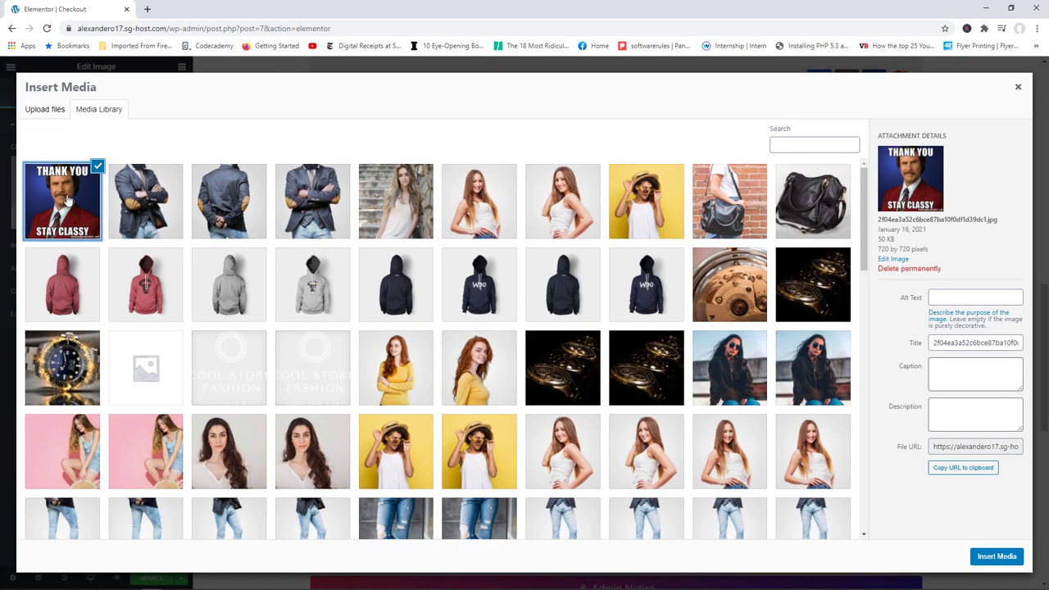
left_click(995, 557)
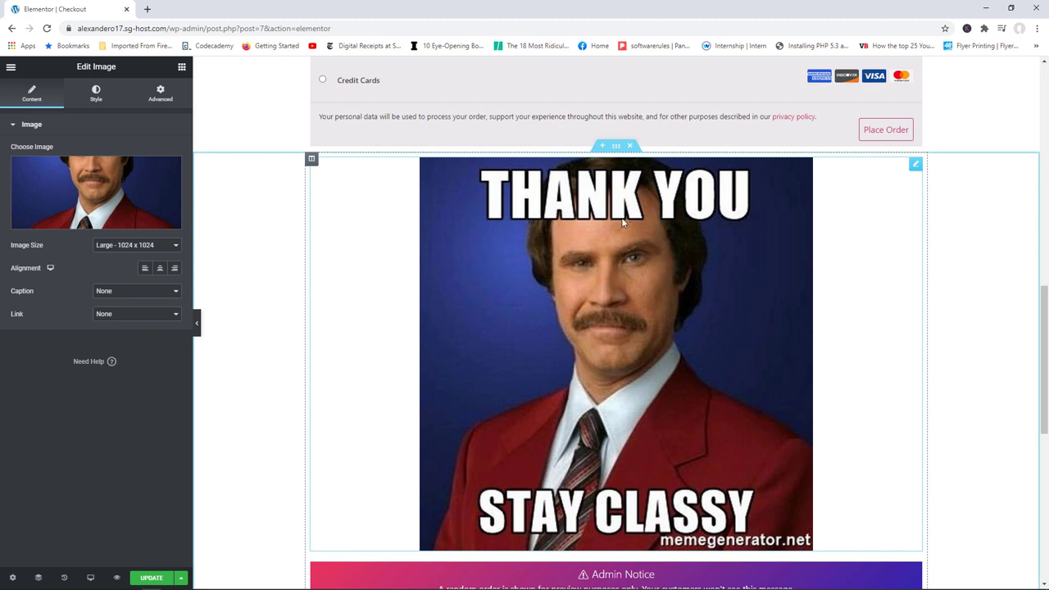
left_click(133, 246)
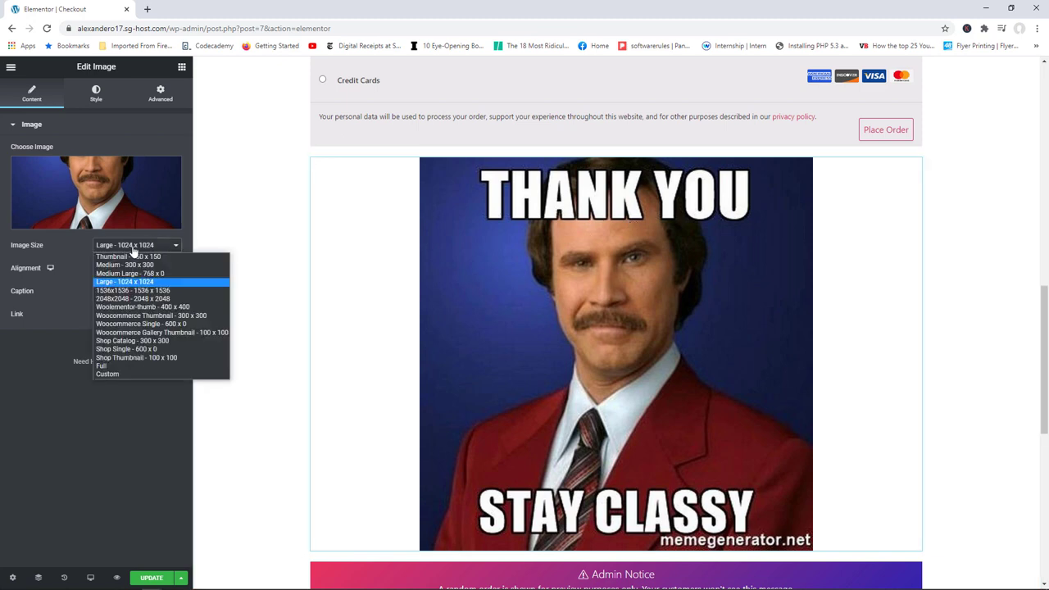
left_click(119, 368)
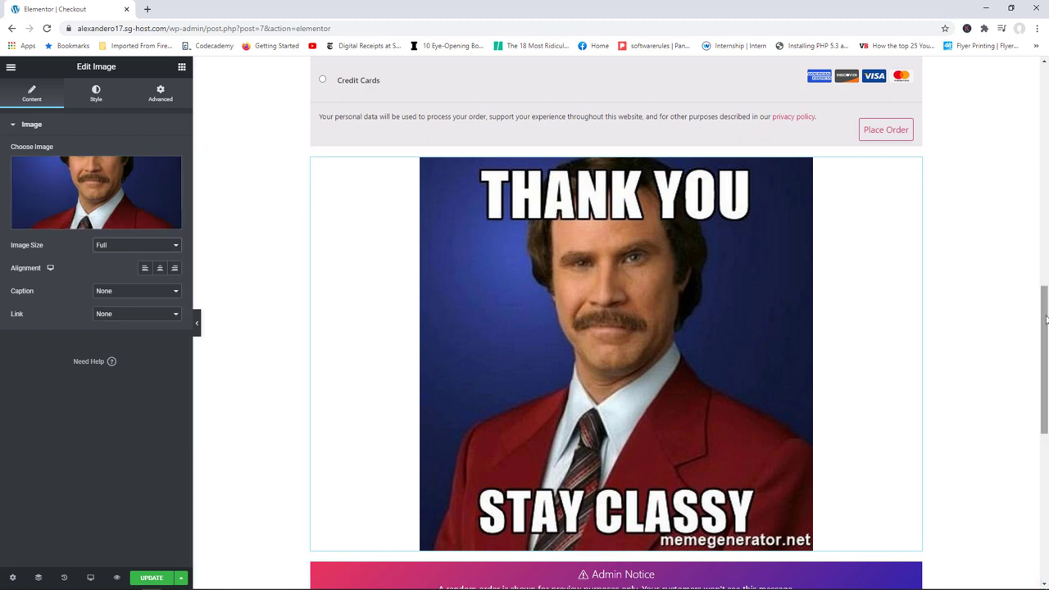
Step: Enable Contains Thankyou in the Woolementor settings of the section holding the thank-you image and widget, and update the Checkout page
scroll(1046, 319, "down", 1)
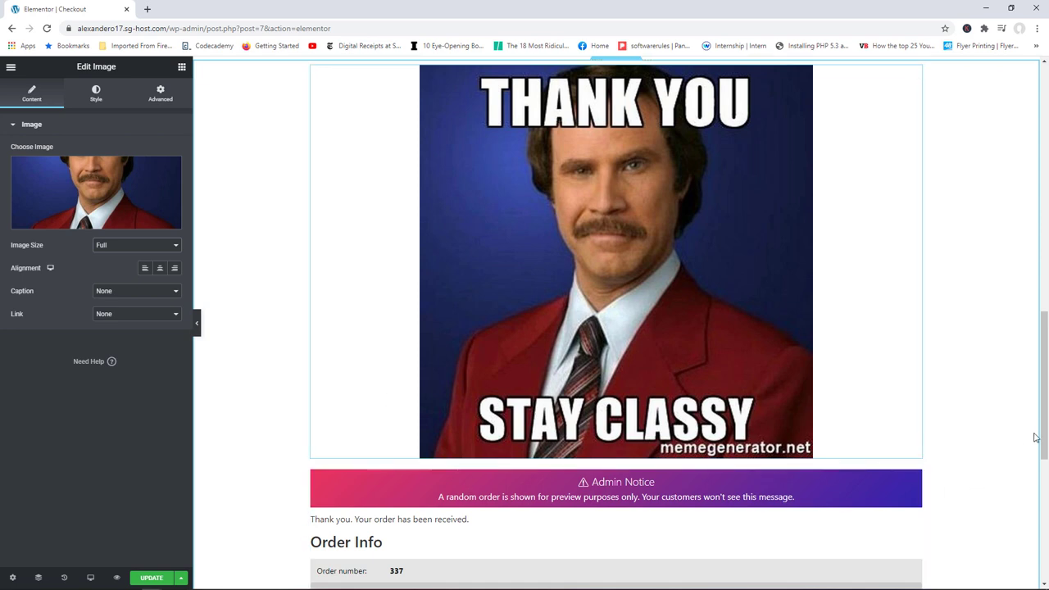
scroll(1040, 433, "up", 7)
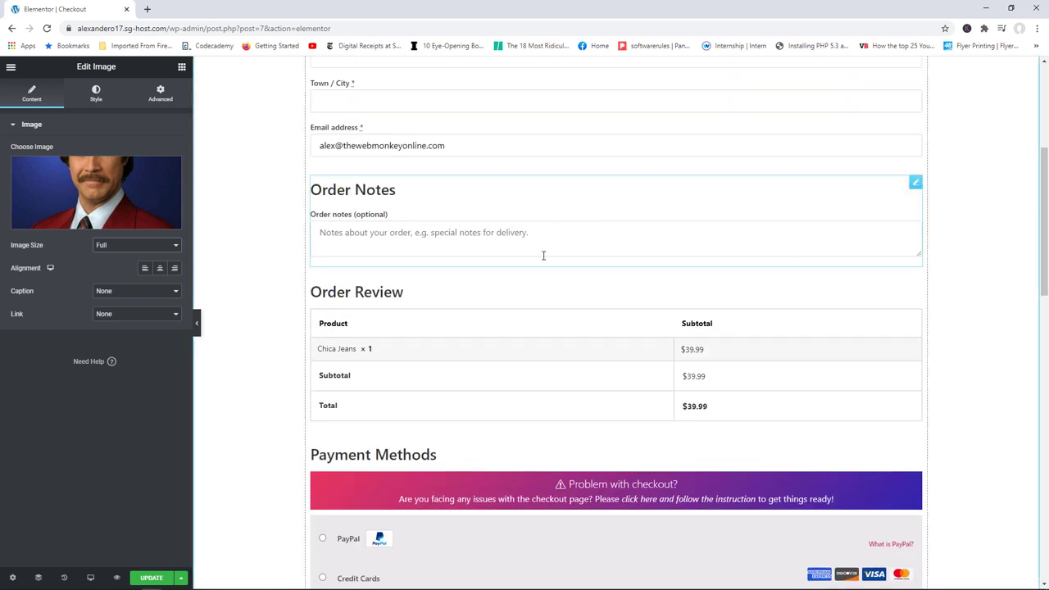
left_click_drag(1045, 190, 1045, 356)
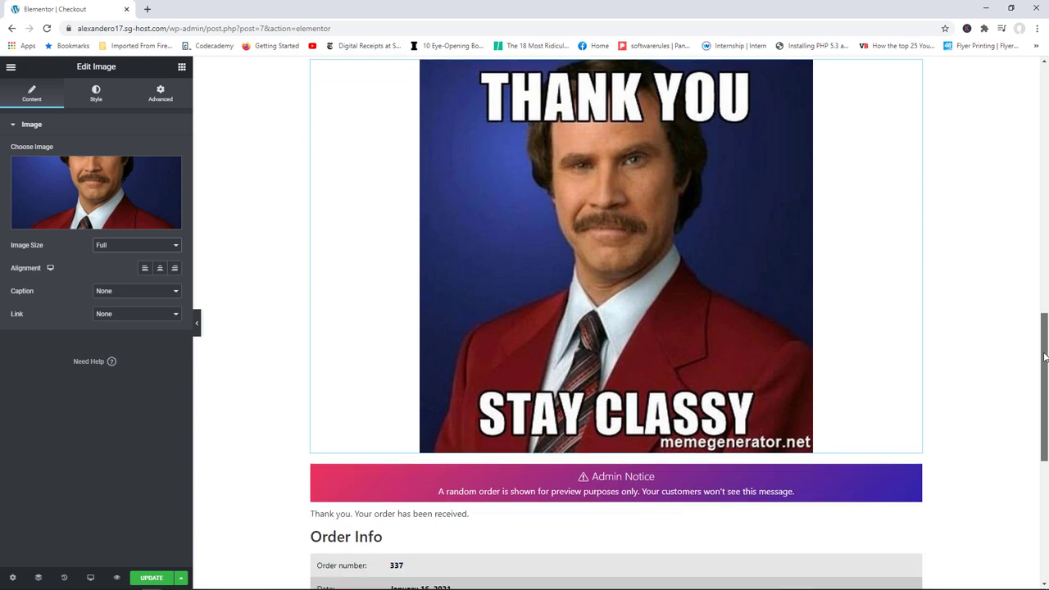
scroll(1045, 357, "up", 3)
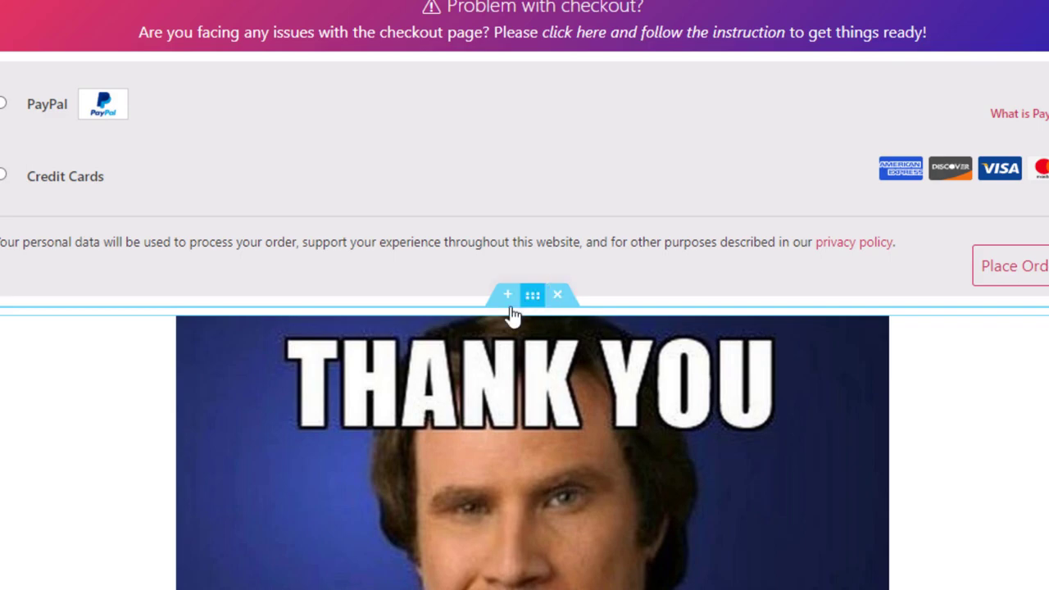
scroll(290, 417, "down", 8)
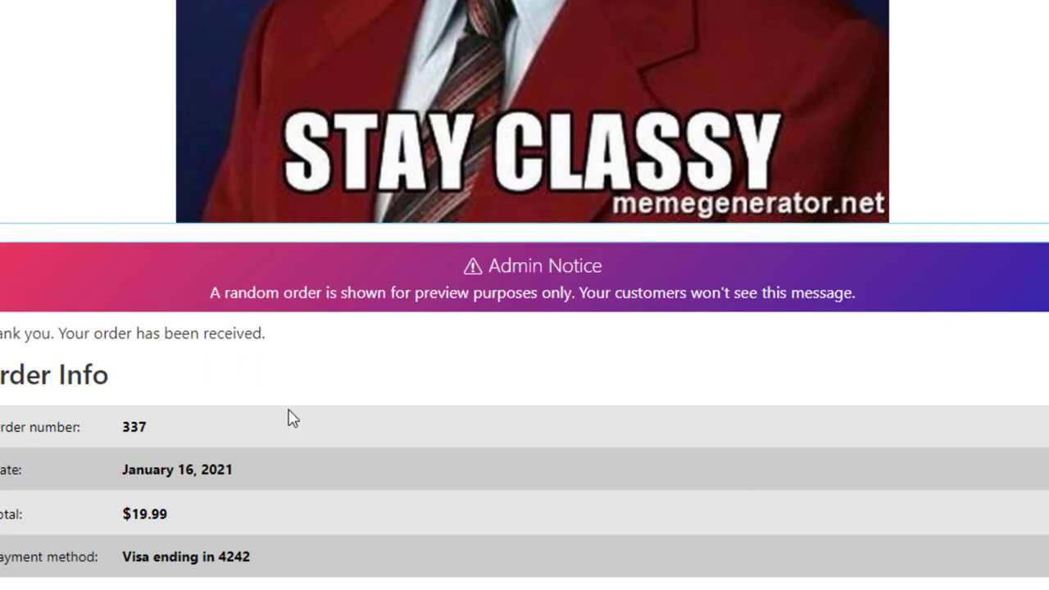
scroll(491, 369, "up", 8)
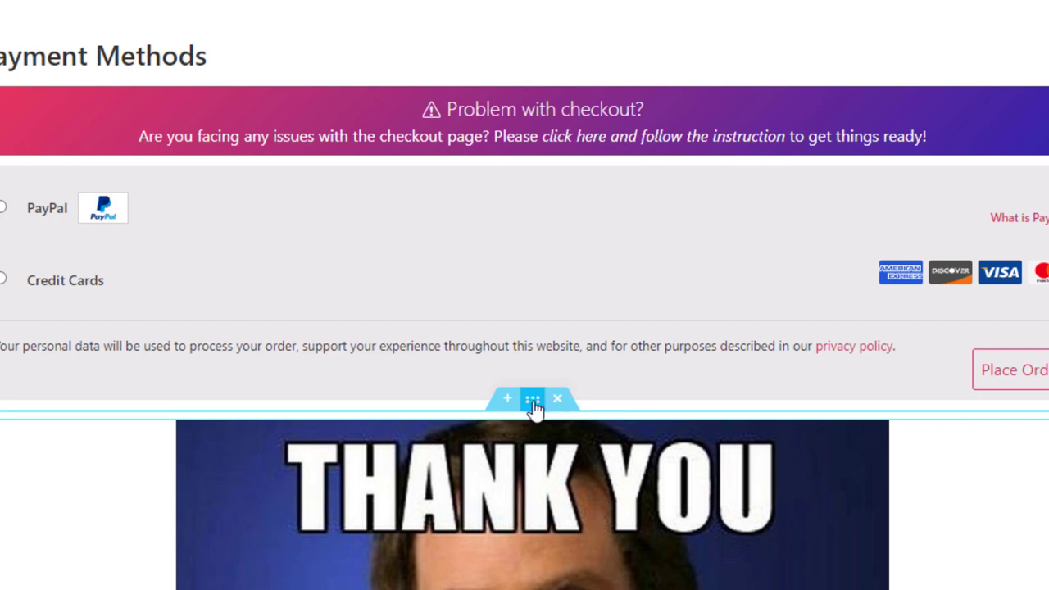
left_click_drag(532, 404, 525, 407)
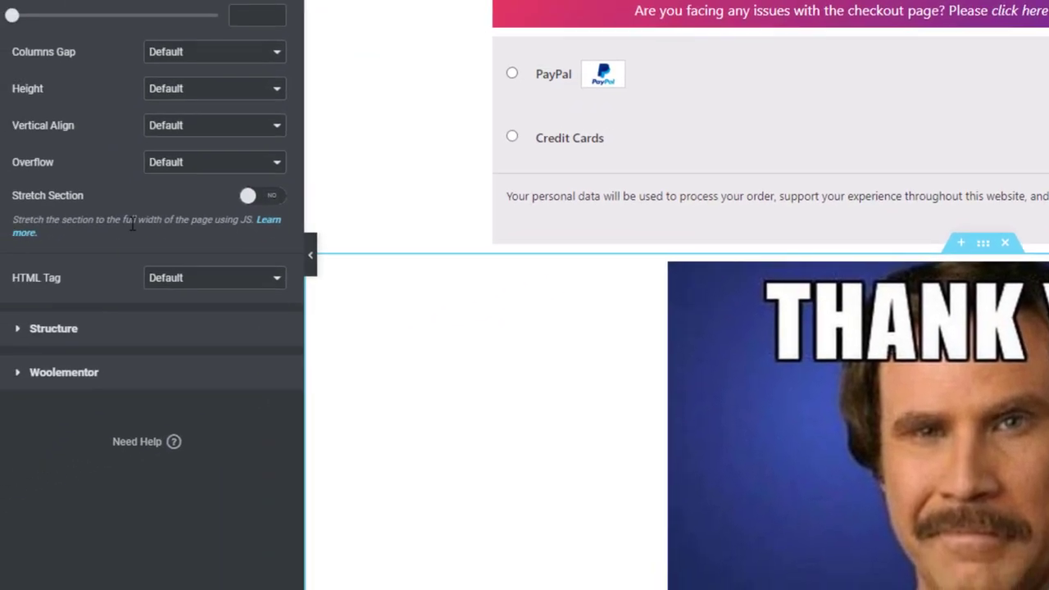
left_click(70, 371)
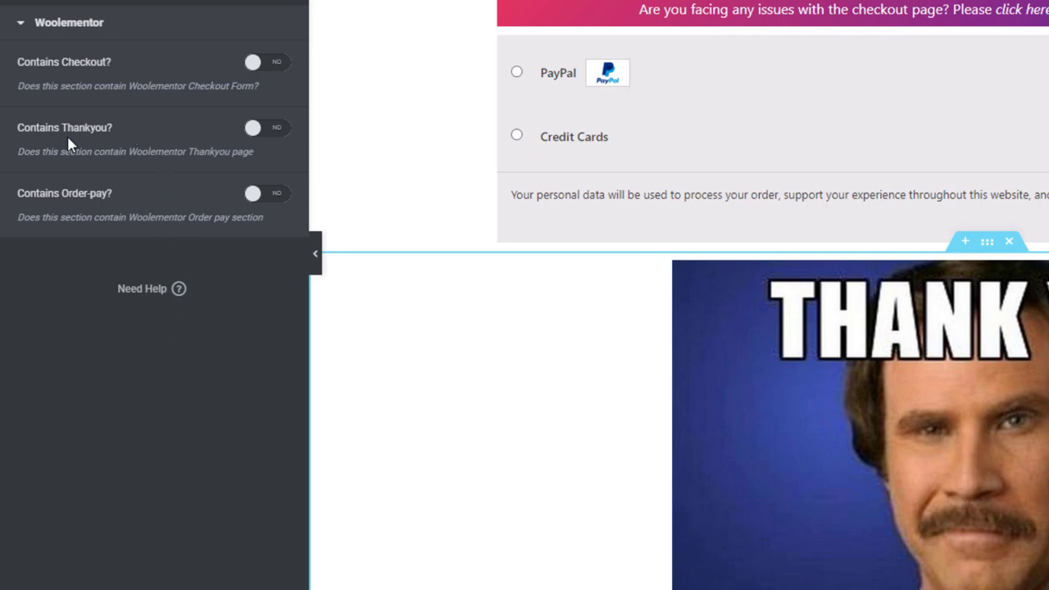
left_click(270, 133)
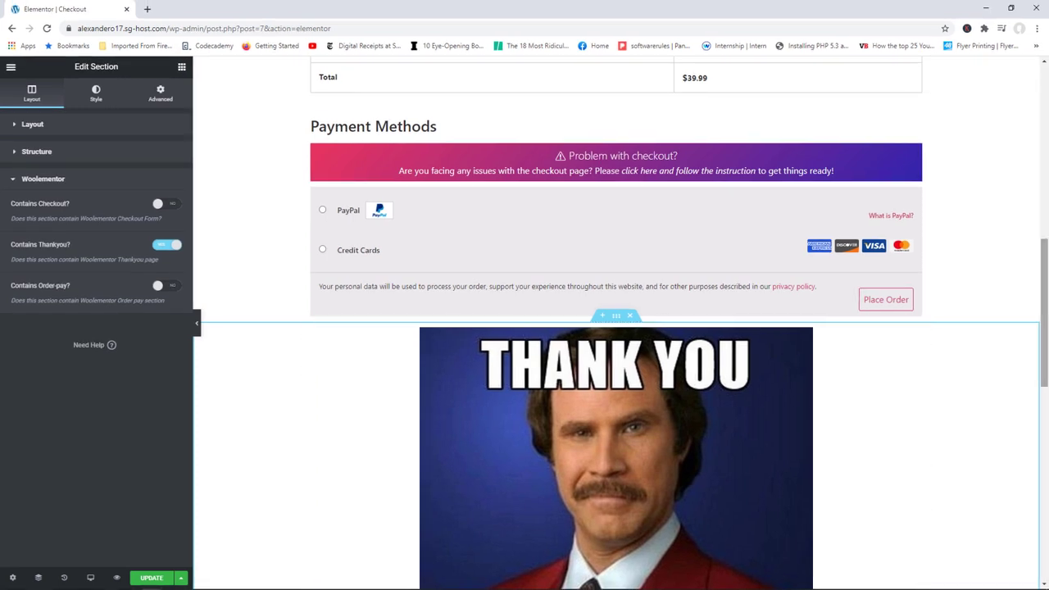
scroll(691, 124, "down", 4)
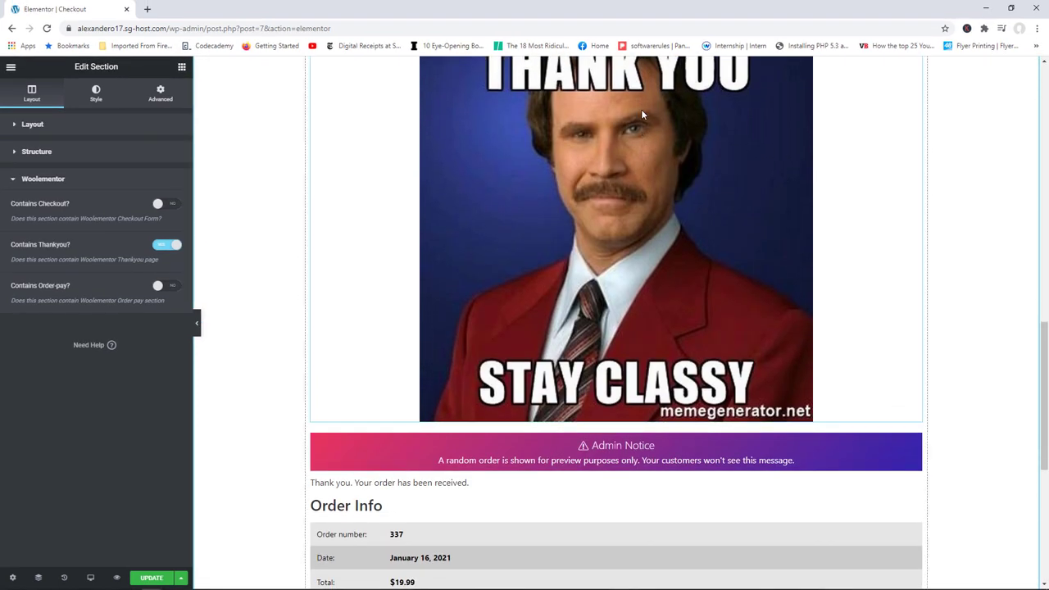
left_click(152, 576)
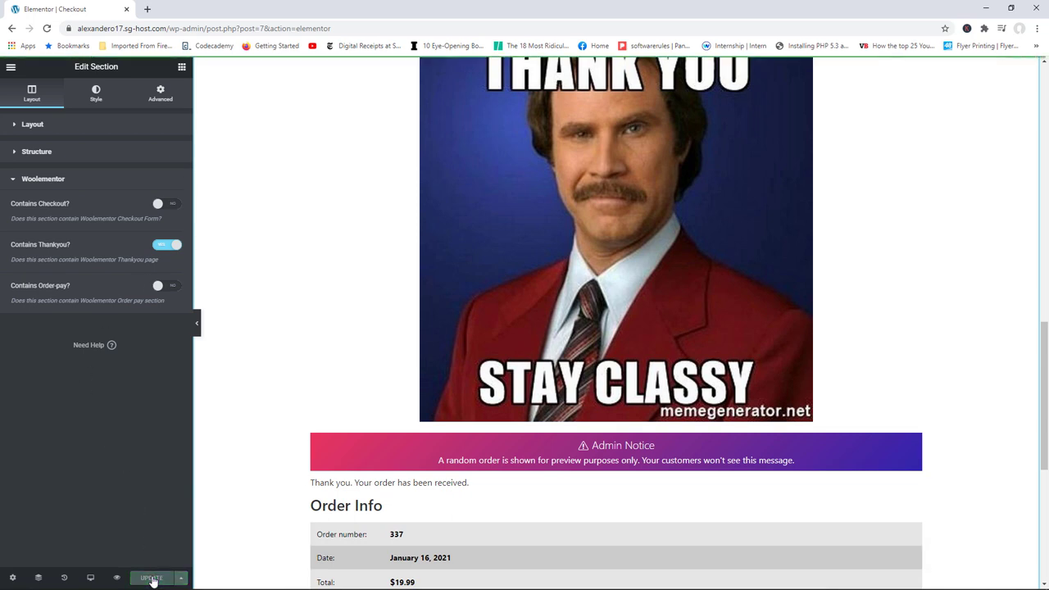
Step: Switch to the Fashionista shop in Brave, add the Chica Blouse to the cart and proceed to checkout
mouse_move(128, 583)
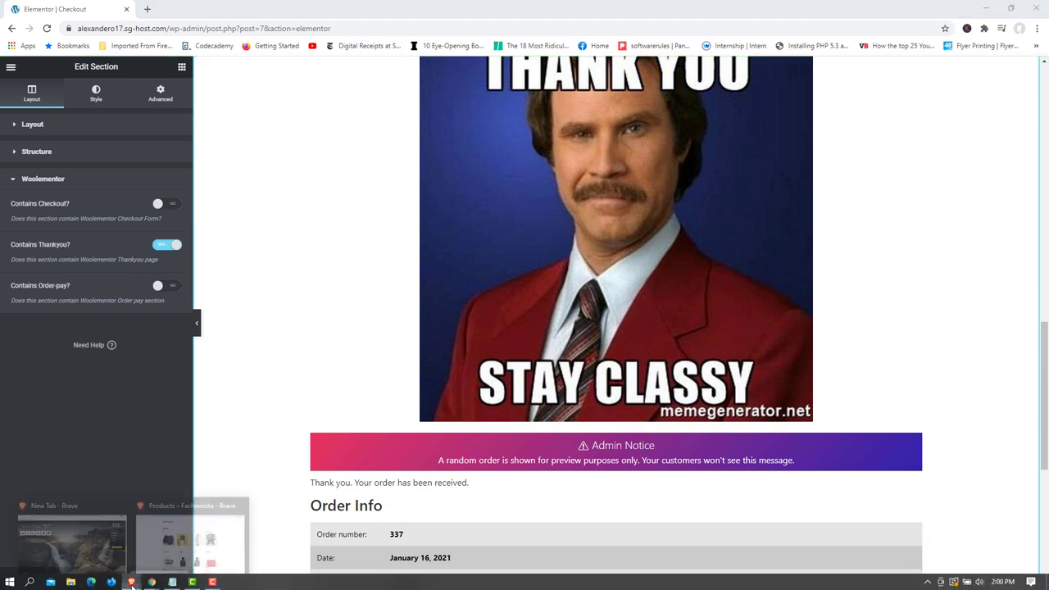
left_click(177, 554)
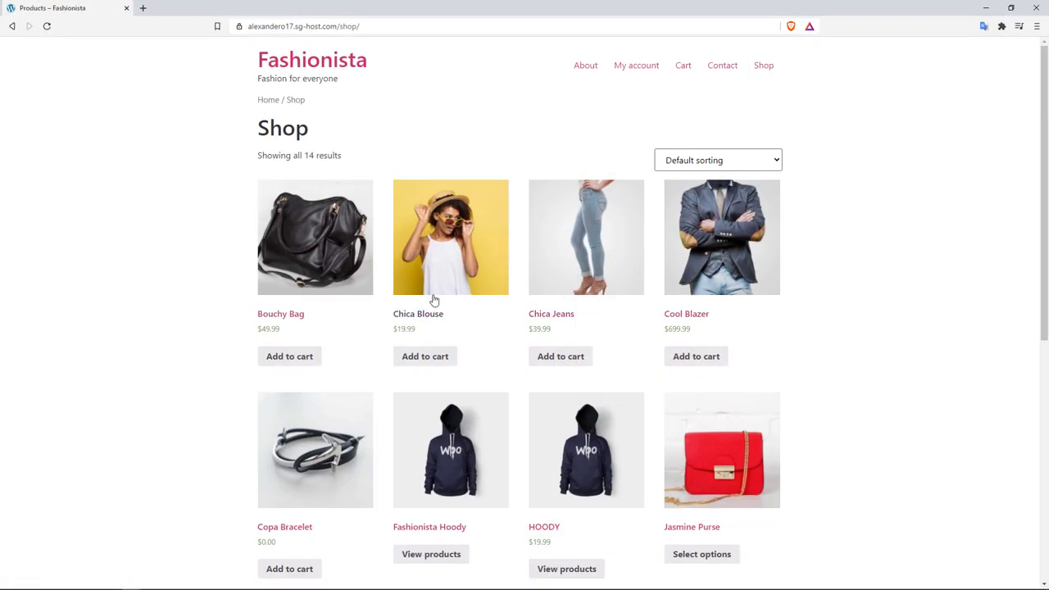
left_click(426, 358)
left_click(493, 358)
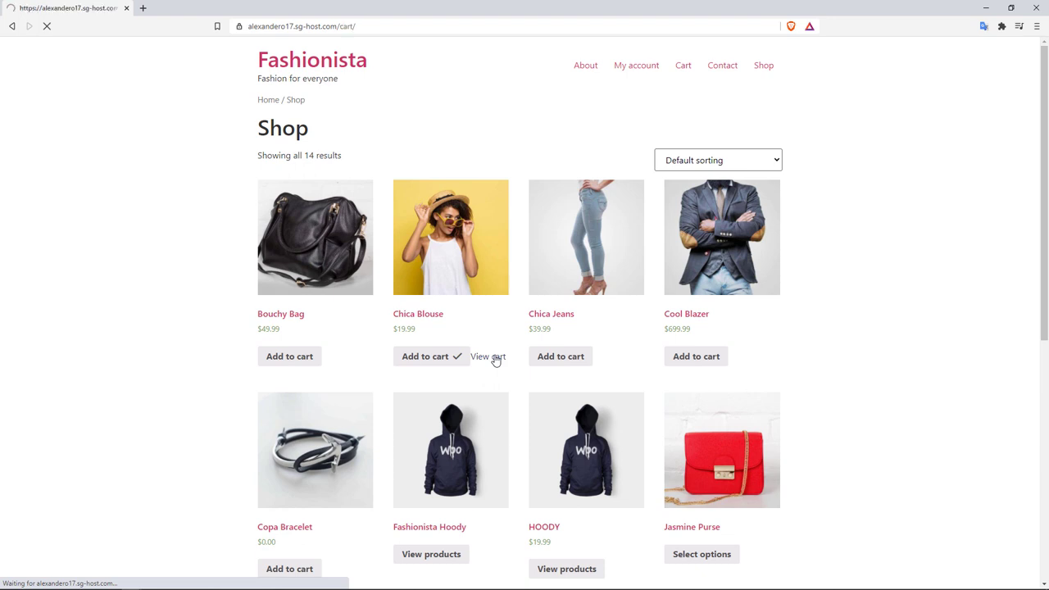
left_click(765, 209)
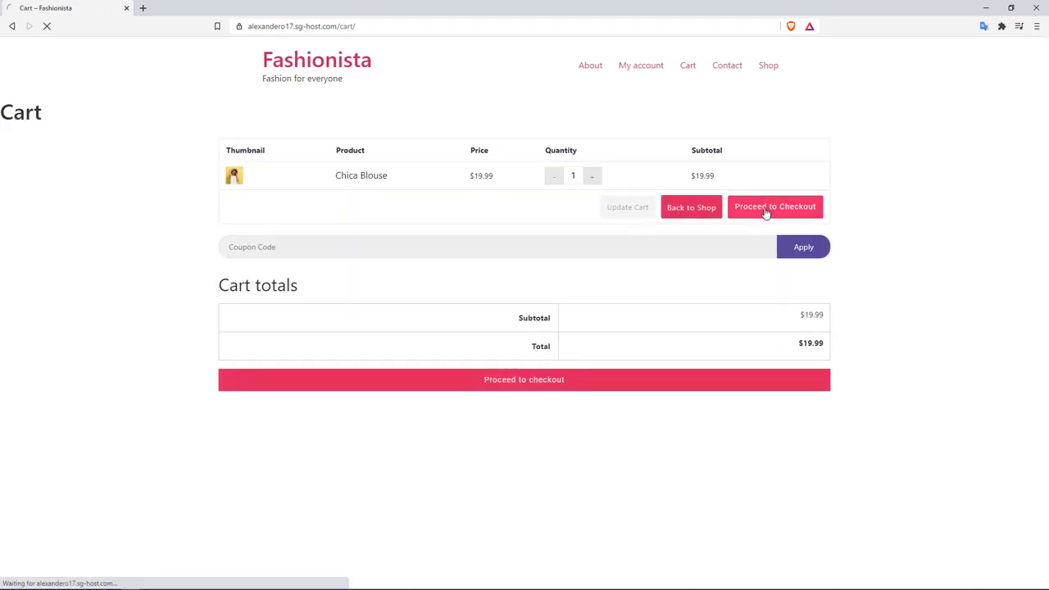
Step: Choose Credit Cards as the payment method and fill in the card number, expiry date and CVC
scroll(1046, 122, "down", 1)
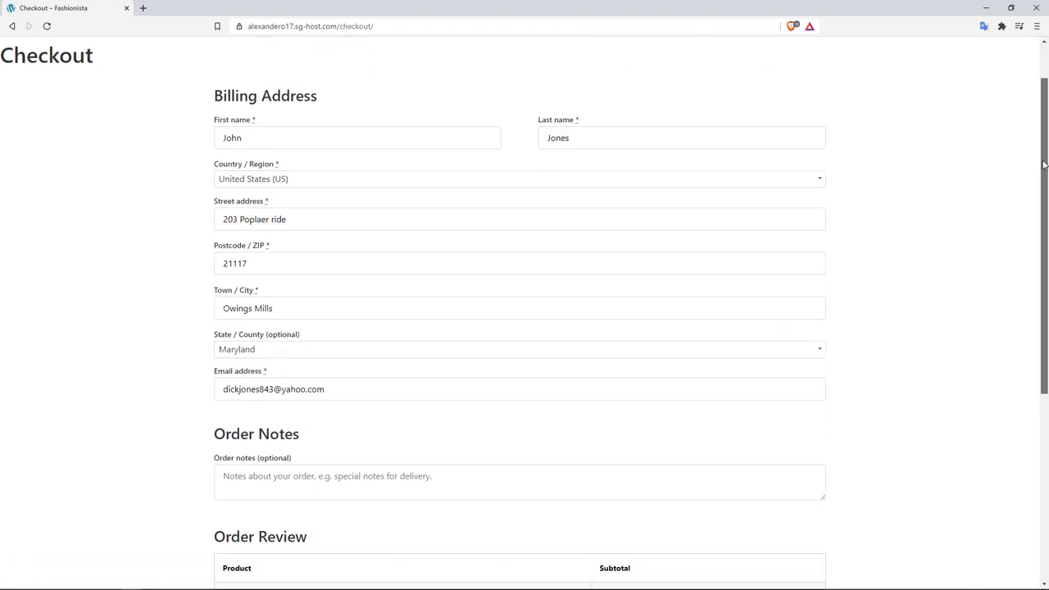
left_click_drag(1046, 221, 1007, 407)
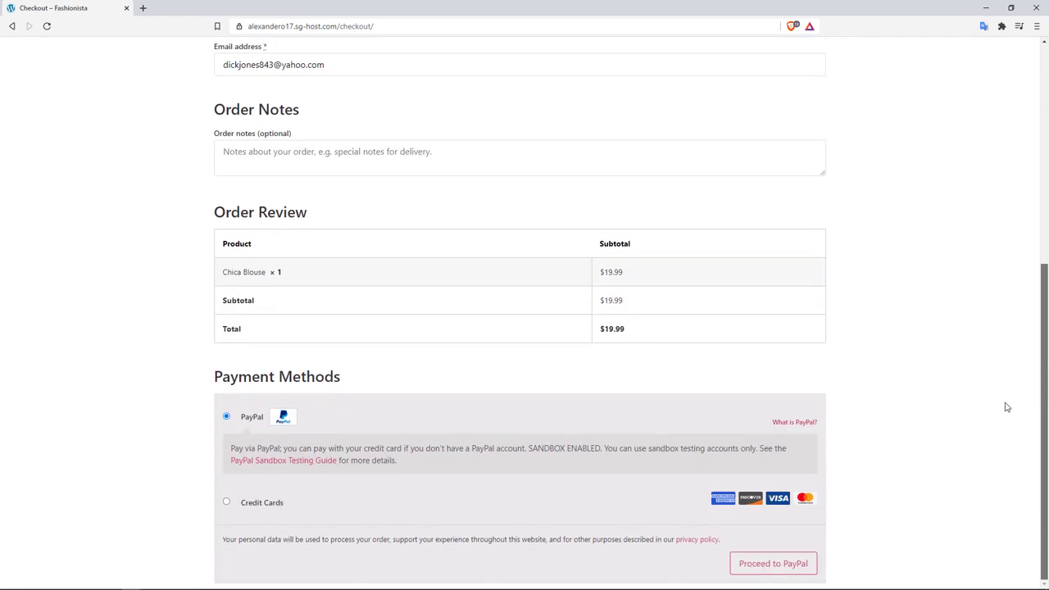
left_click(259, 502)
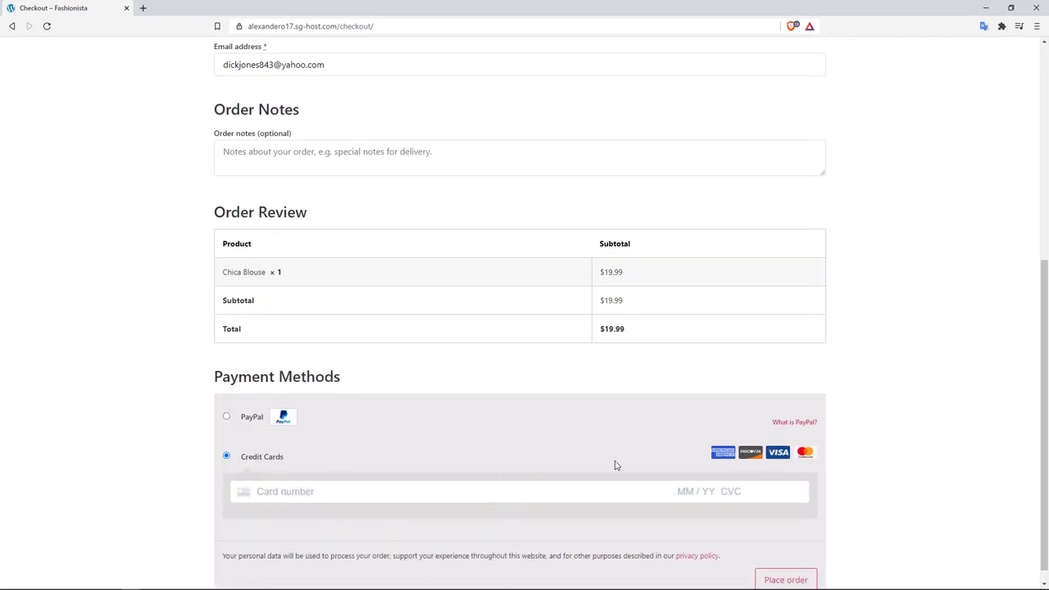
left_click(295, 486)
type("4242 ")
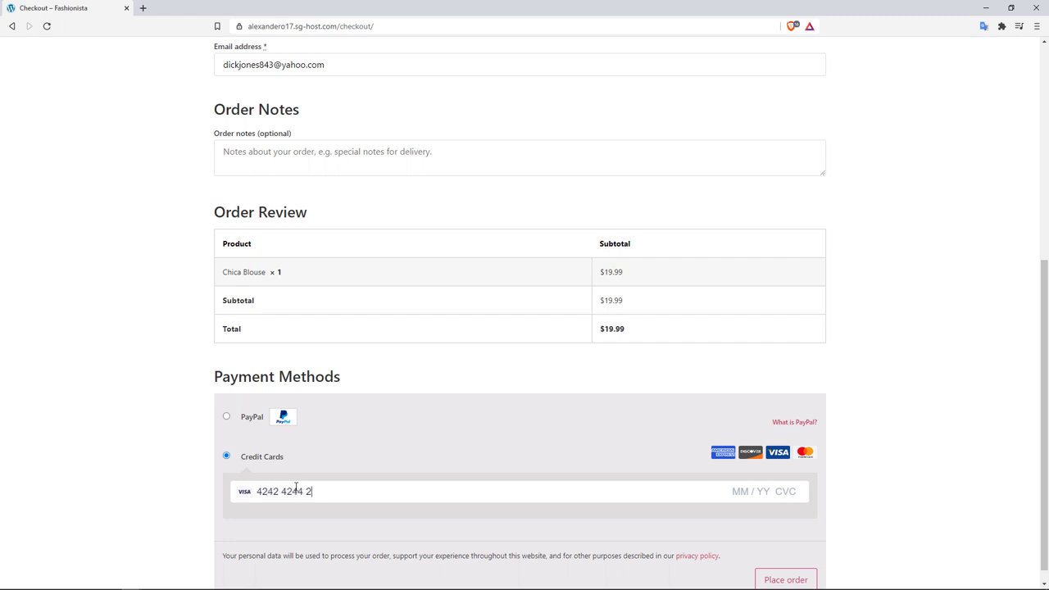
type("4242 4242 4242")
left_click(729, 487)
type("01 / 21 ")
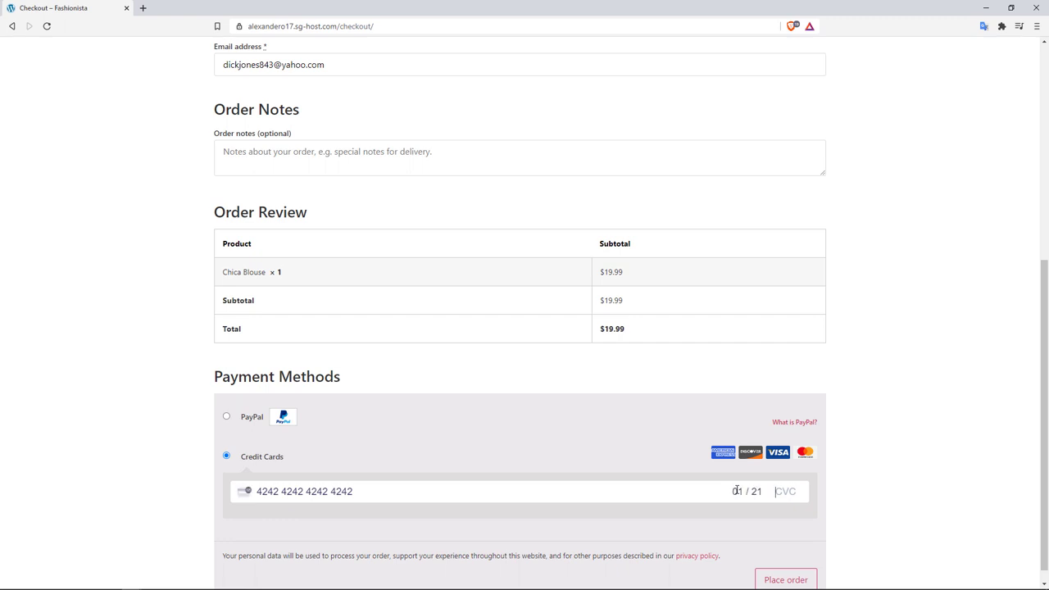
type("123")
Step: Place the order and look over the thank-you image, Order Info and Order details on the Order received page
scroll(1045, 336, "down", 1)
left_click(780, 564)
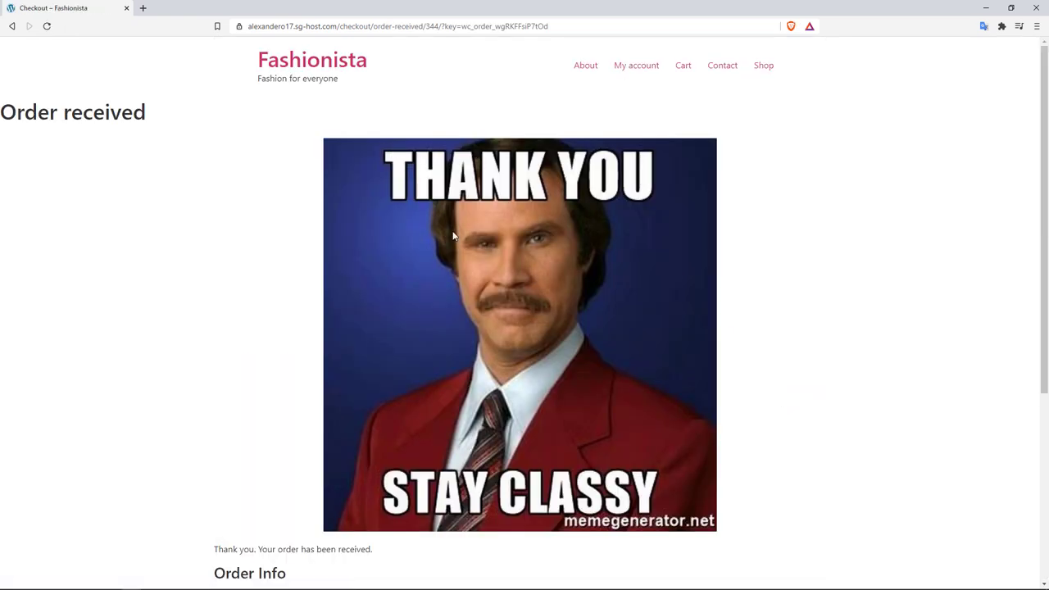
left_click_drag(1045, 114, 1034, 309)
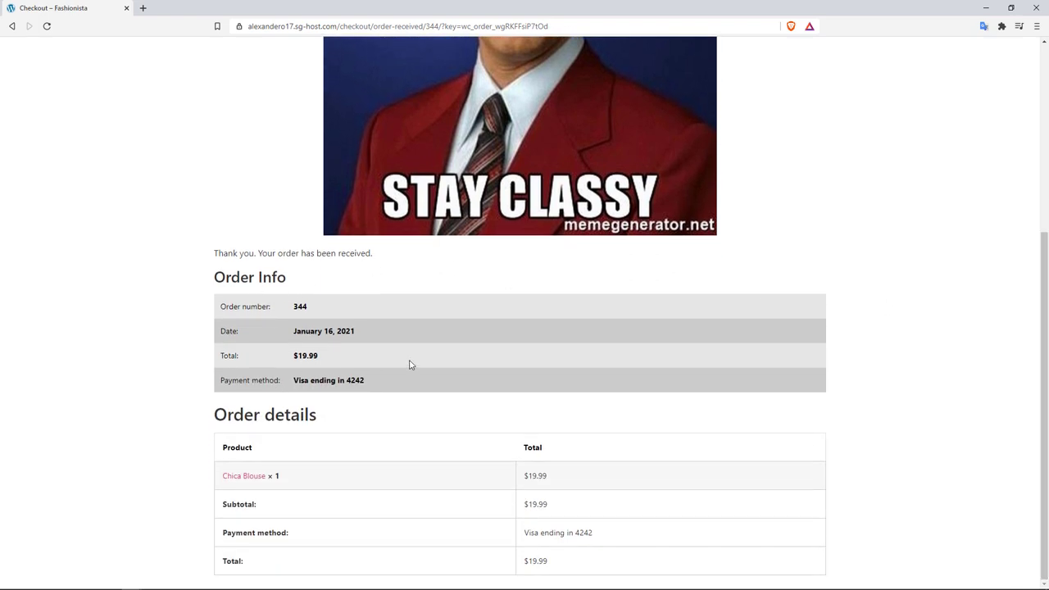
scroll(411, 364, "up", 4)
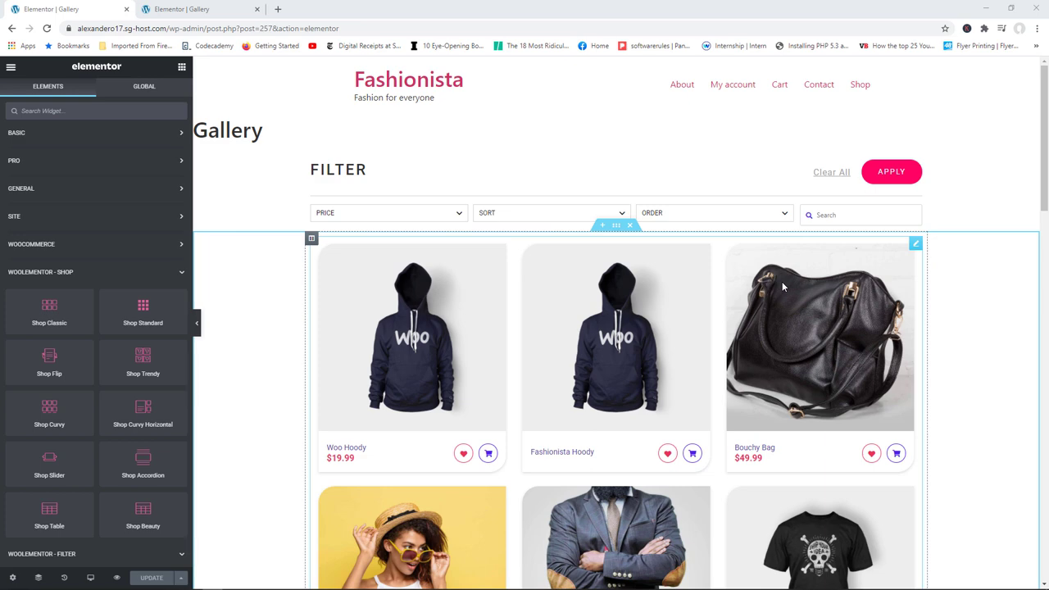
Step: View the empty Cool Store Gallery page, and cross-domain copy the Shop Classic widget from the Fashionista Gallery page
left_click(205, 7)
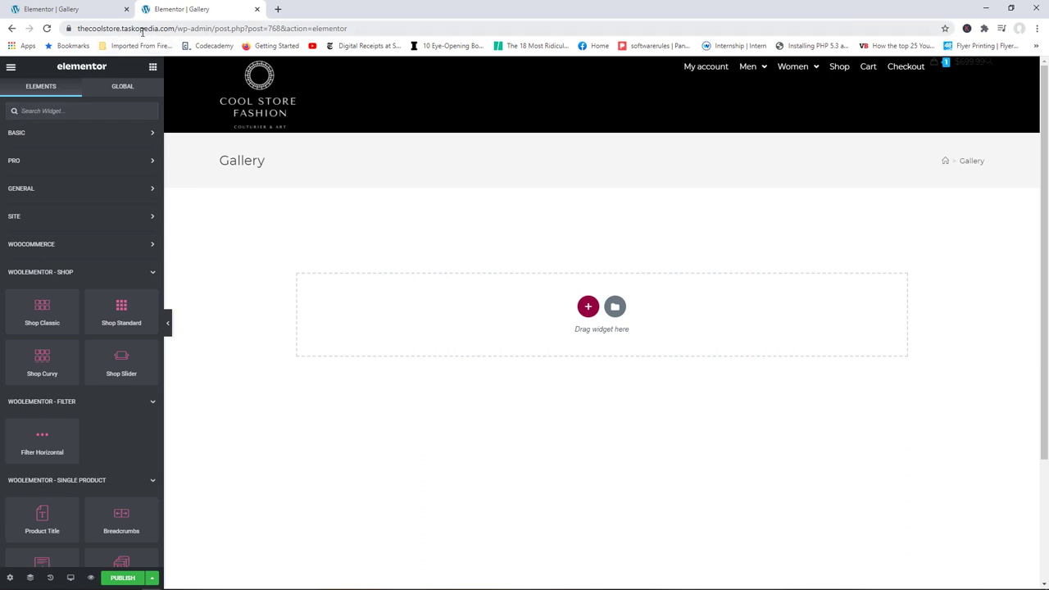
left_click(64, 9)
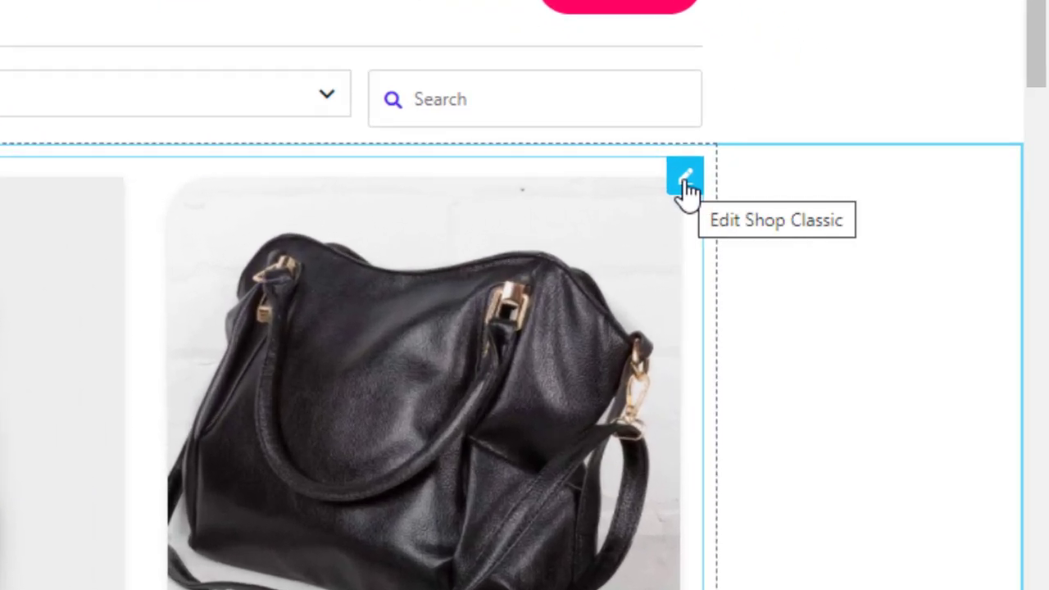
right_click(685, 182)
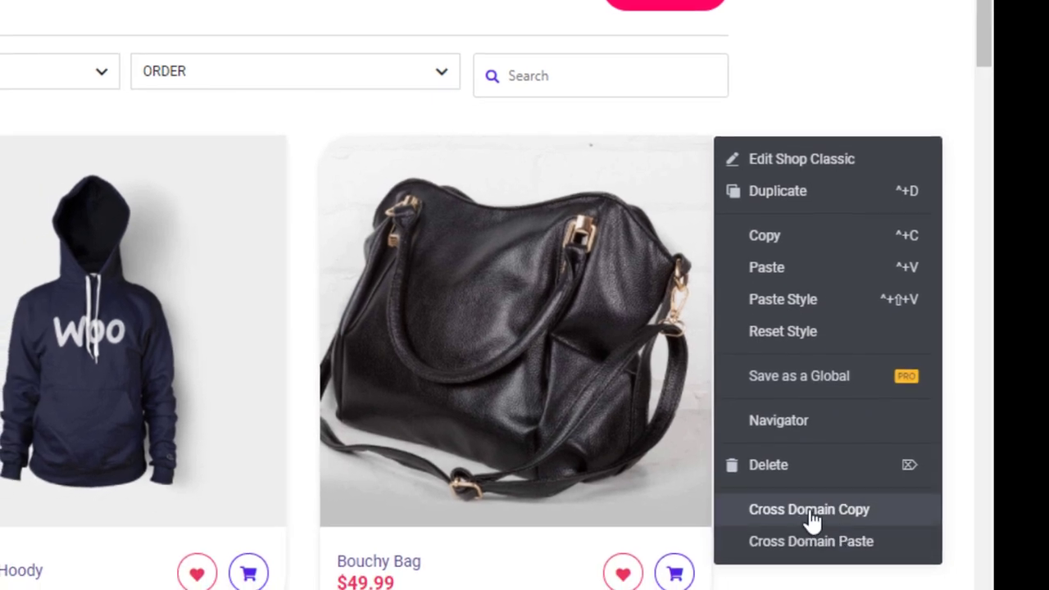
left_click(811, 512)
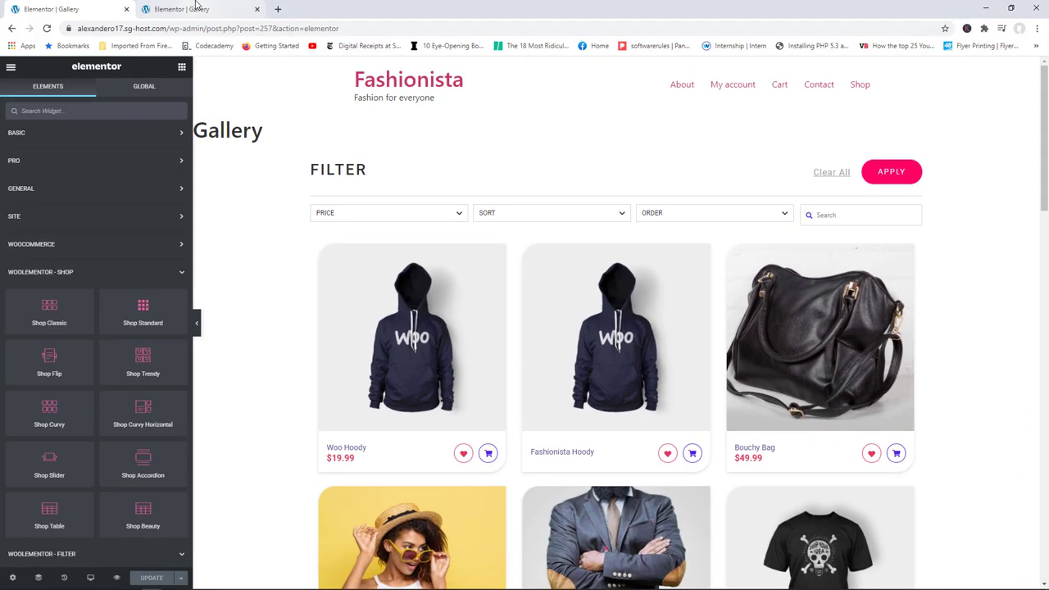
Step: Paste the copied Shop Classic widget into the empty Gallery page of the Cool Store site
left_click(197, 8)
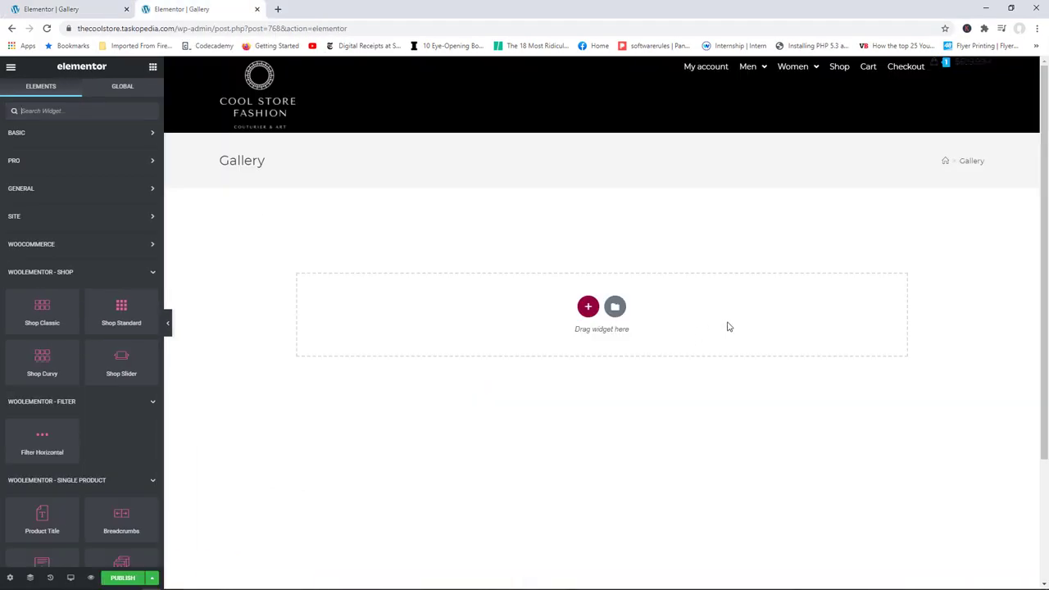
right_click(487, 293)
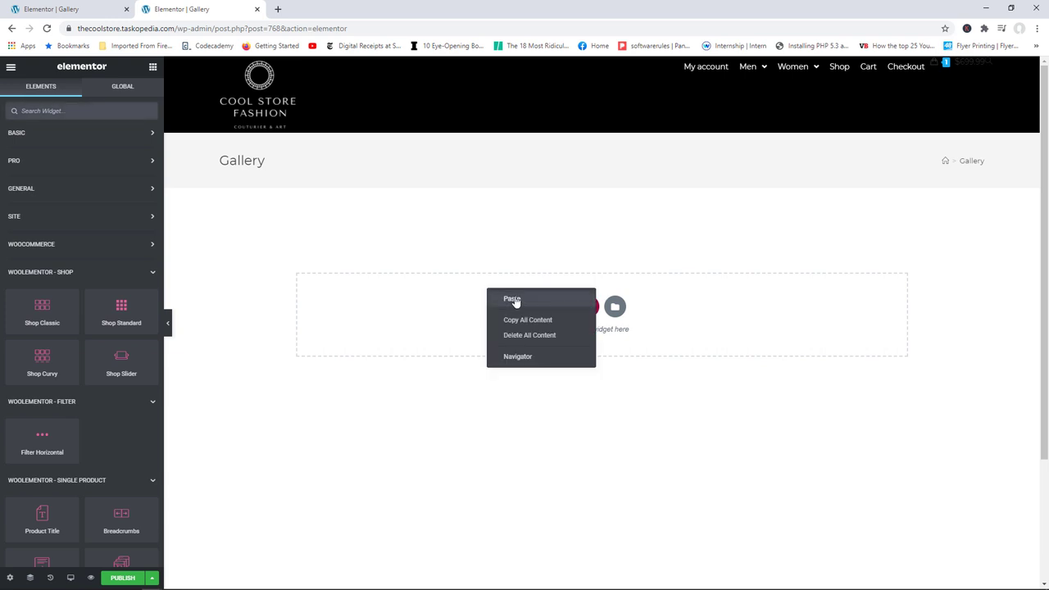
left_click(512, 299)
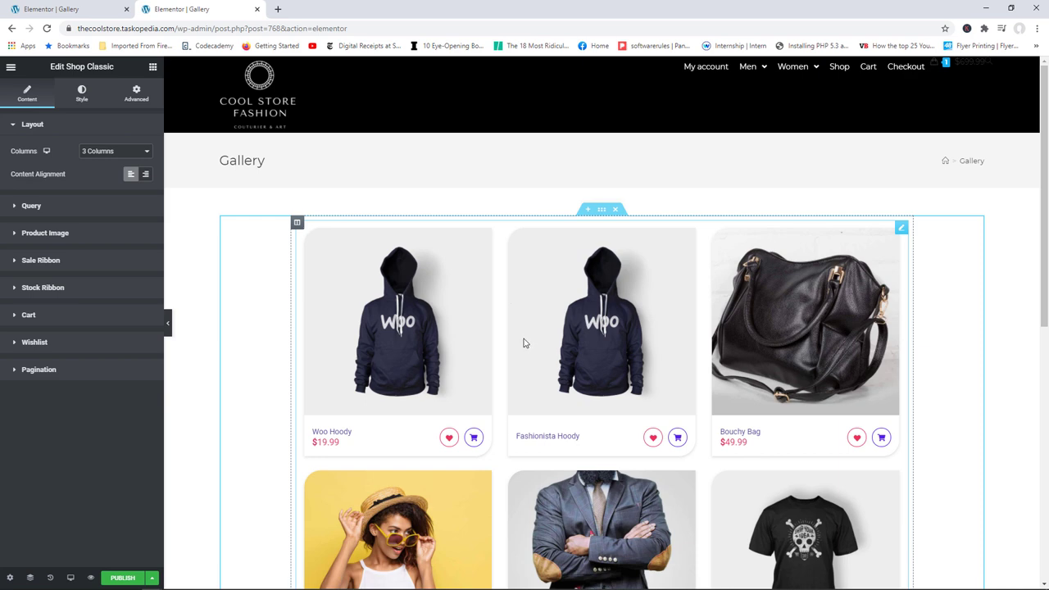
Step: Compare the Shop Classic product grid on the Fashionista Gallery page with the pasted one on the Cool Store site
key("ctrl+Tab")
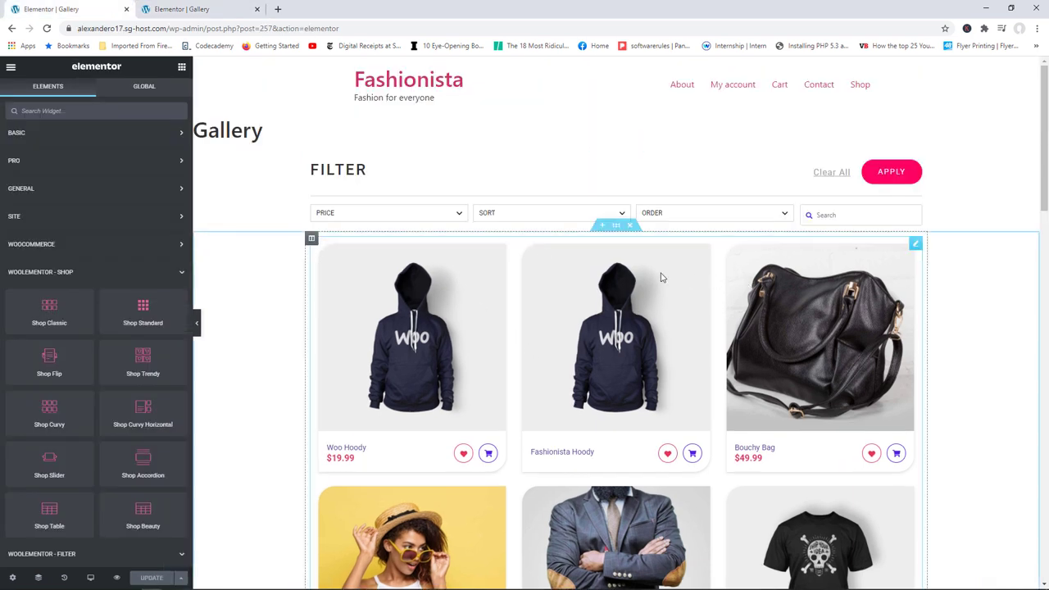
scroll(668, 262, "down", 6)
scroll(677, 248, "up", 6)
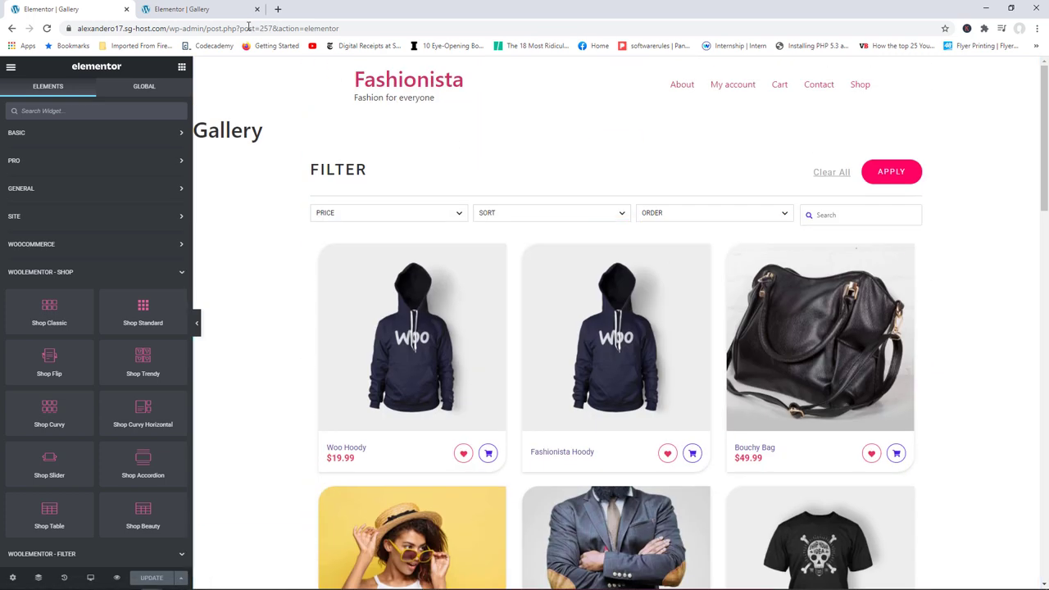
key("ctrl+Tab")
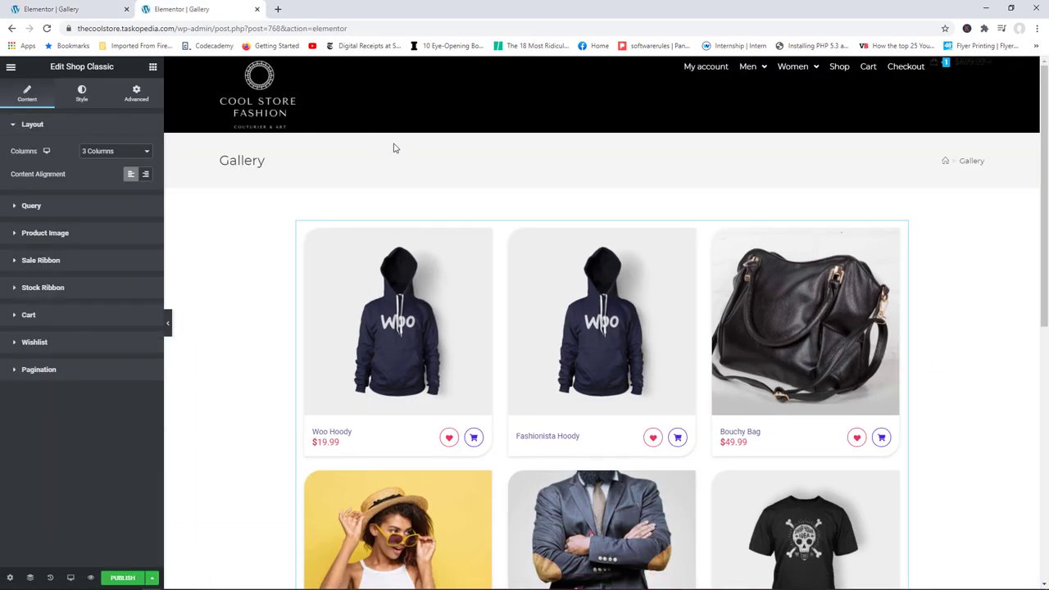